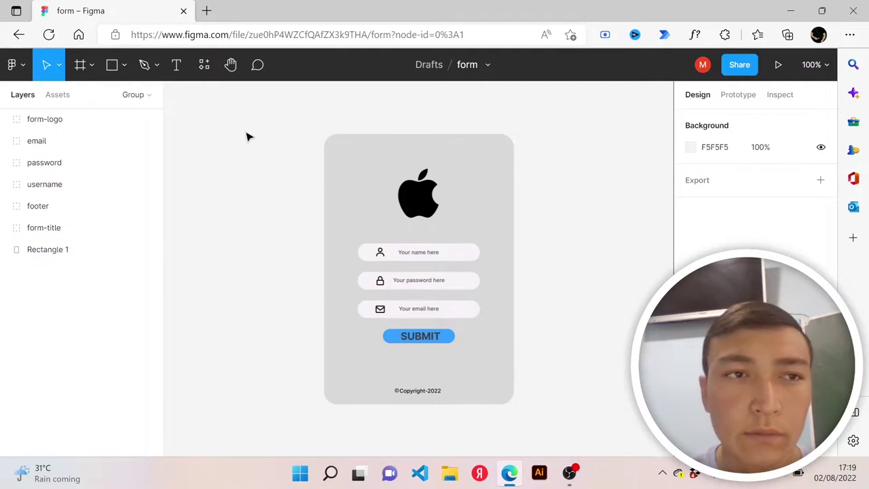
From Recently viewed, create a new blank Untitled design file
{"action": "left_click", "coordinate": [19, 35]}
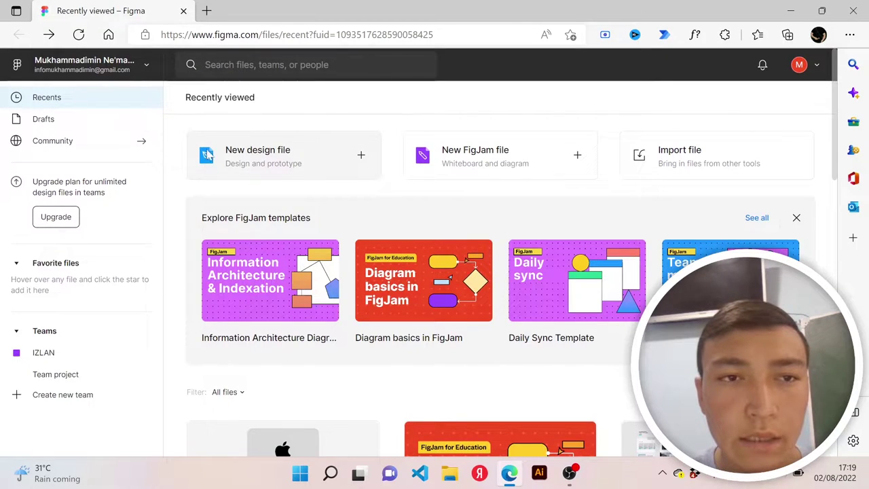
{"action": "left_click", "coordinate": [302, 165]}
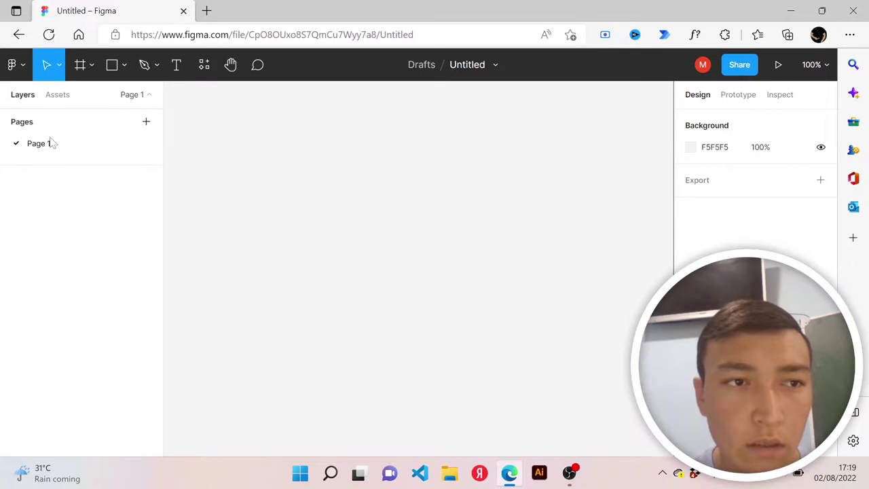
Rename the page 'Page 1' to 'forma'
{"action": "double_click", "coordinate": [42, 149]}
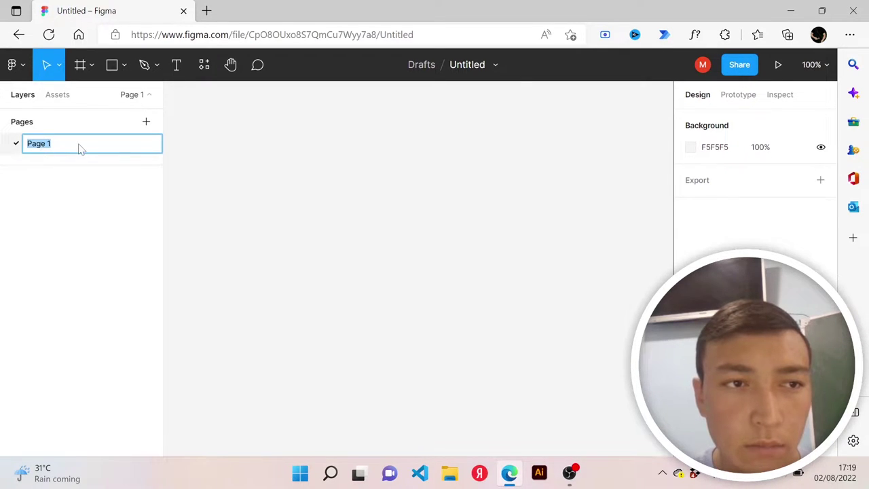
{"action": "type", "text": "form"}
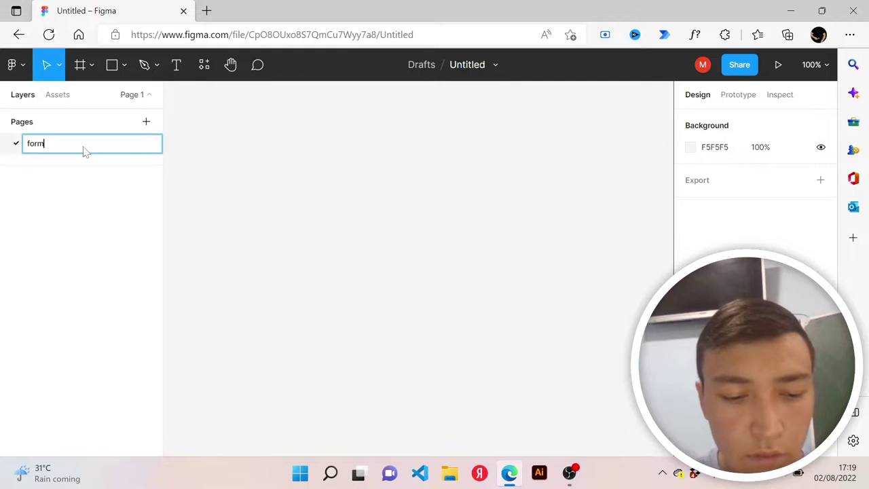
{"action": "type", "text": "a"}
{"action": "key", "text": "Return"}
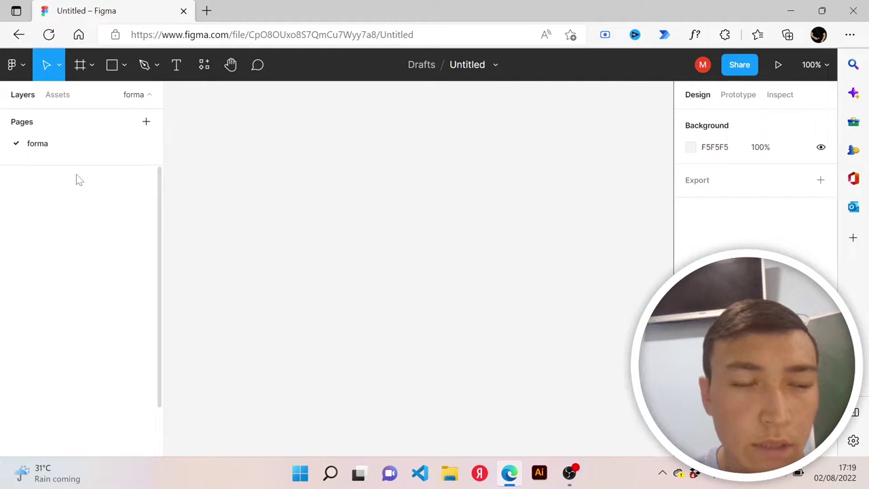
{"action": "left_click", "coordinate": [125, 68]}
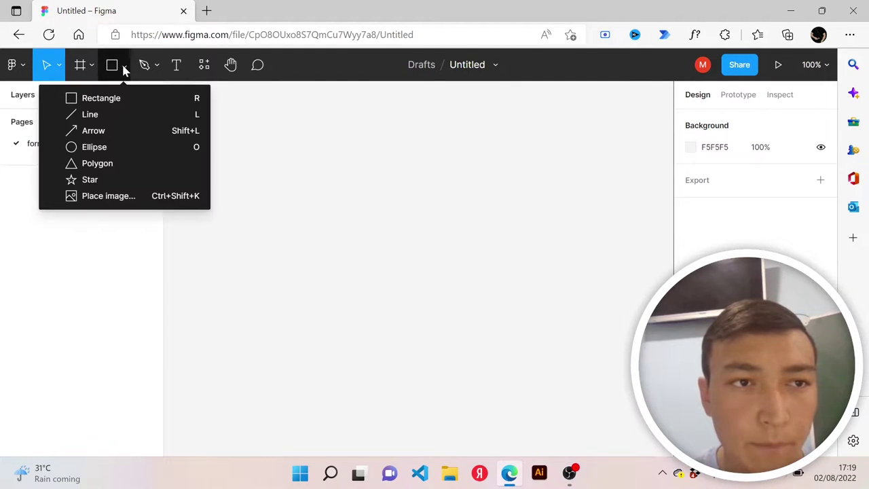
Draw a tall rectangle near the canvas centre
{"action": "left_click", "coordinate": [73, 100]}
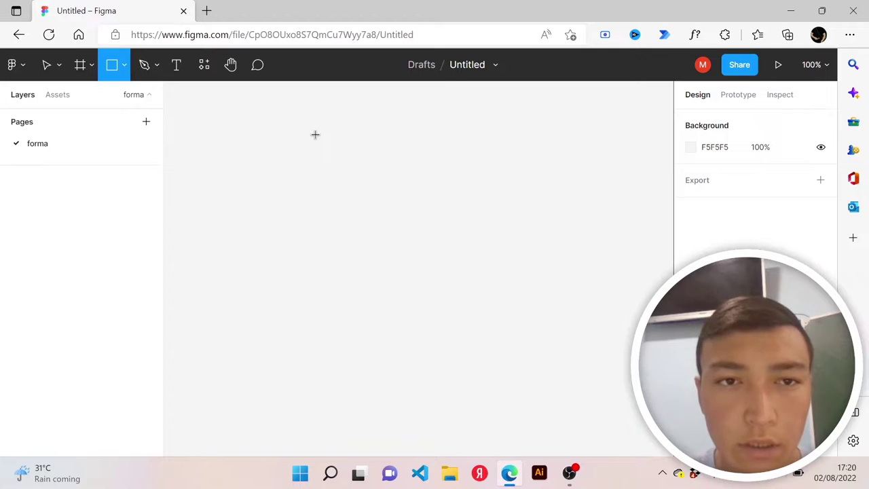
{"action": "left_click_drag", "start_coordinate": [319, 132], "coordinate": [457, 362]}
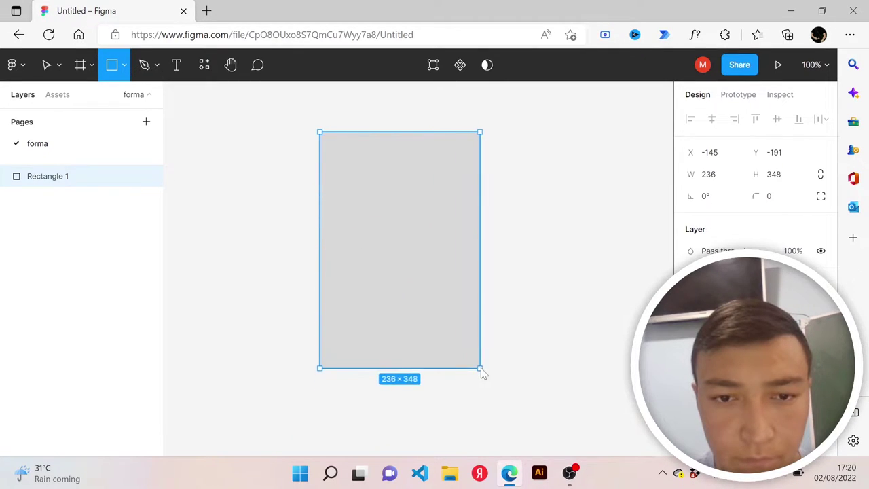
{"action": "left_click_drag", "start_coordinate": [457, 362], "coordinate": [482, 371]}
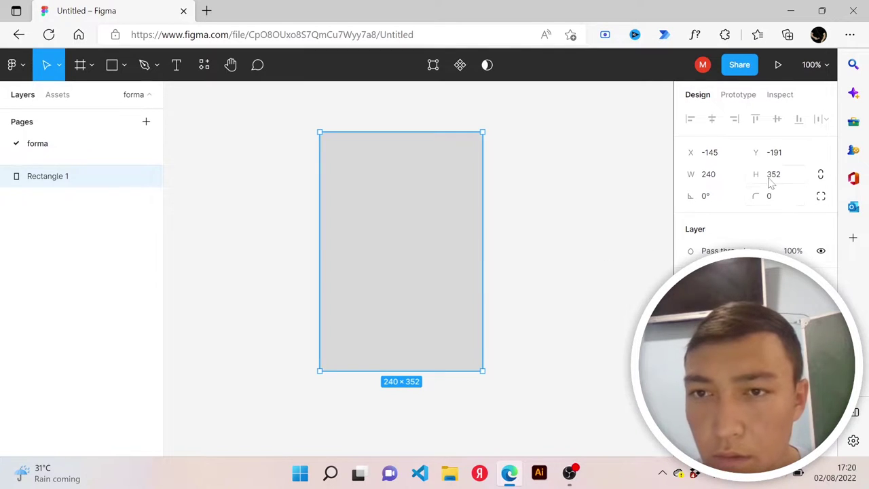
Set the rectangle's width to 280 and height to 398
{"action": "left_click", "coordinate": [713, 177]}
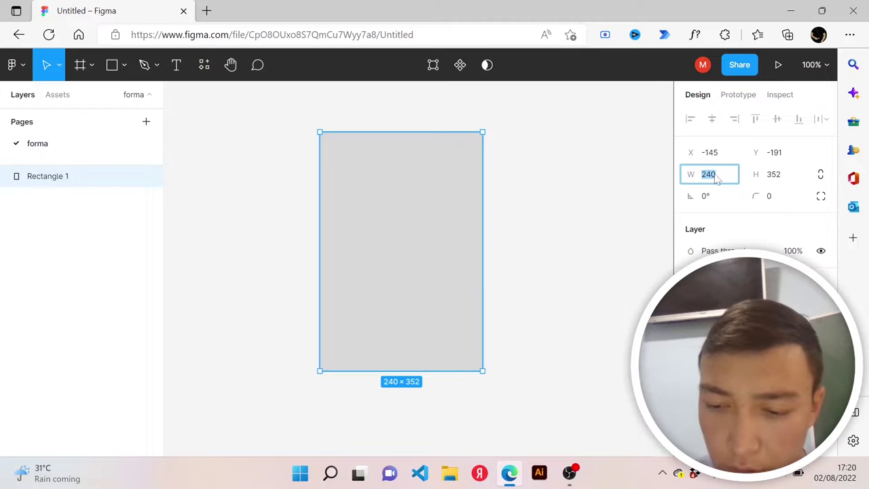
{"action": "type", "text": "280"}
{"action": "key", "text": "Return"}
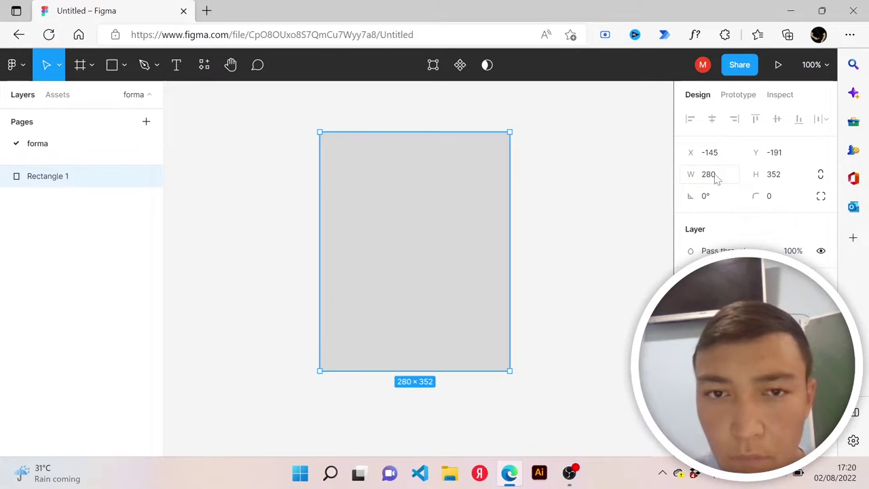
{"action": "left_click", "coordinate": [779, 178]}
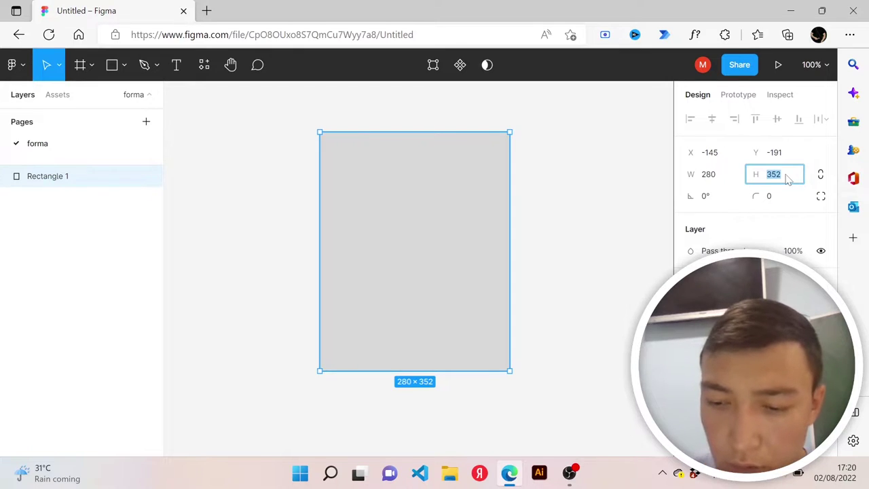
{"action": "type", "text": "398"}
{"action": "key", "text": "Return"}
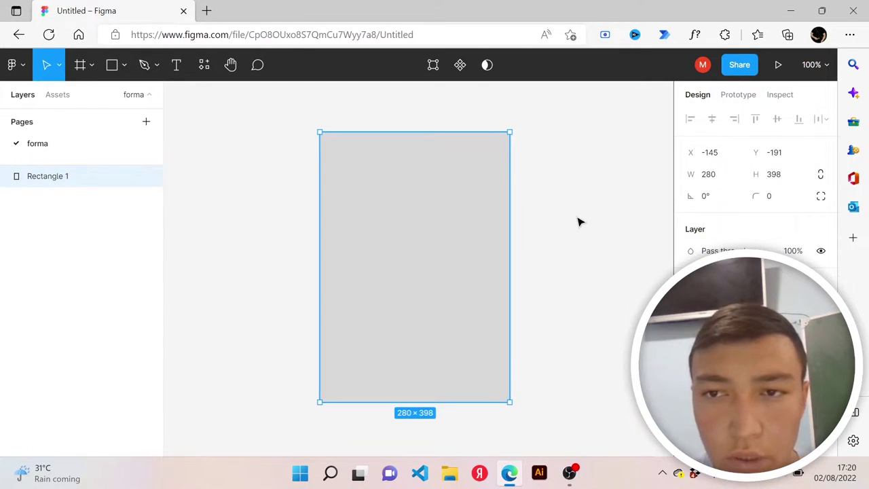
Set the rectangle's corner radius to 20 and deselect to view the card
{"action": "left_click", "coordinate": [777, 197]}
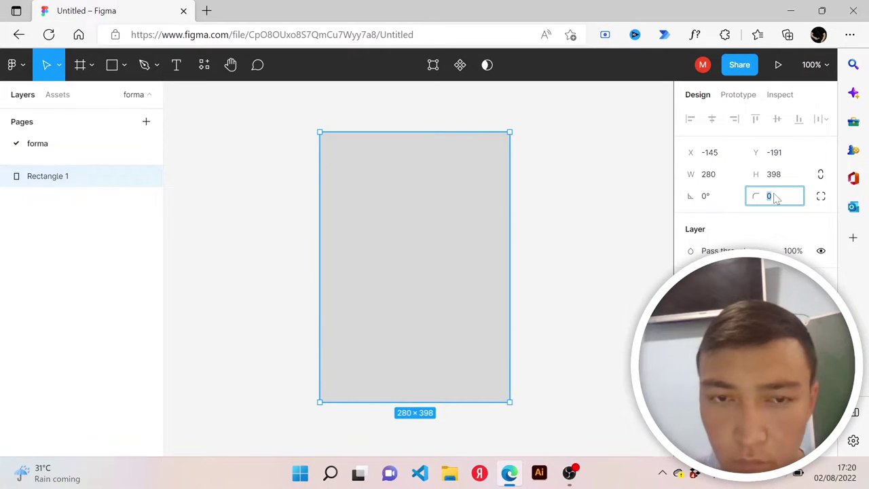
{"action": "key", "text": "Up"}
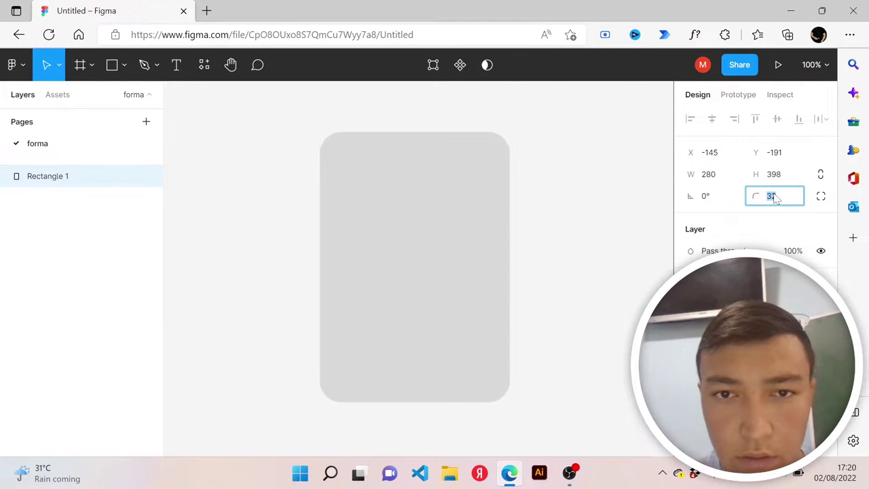
{"action": "key", "text": "Down"}
{"action": "key", "text": "Down"}
{"action": "key", "text": "Down"}
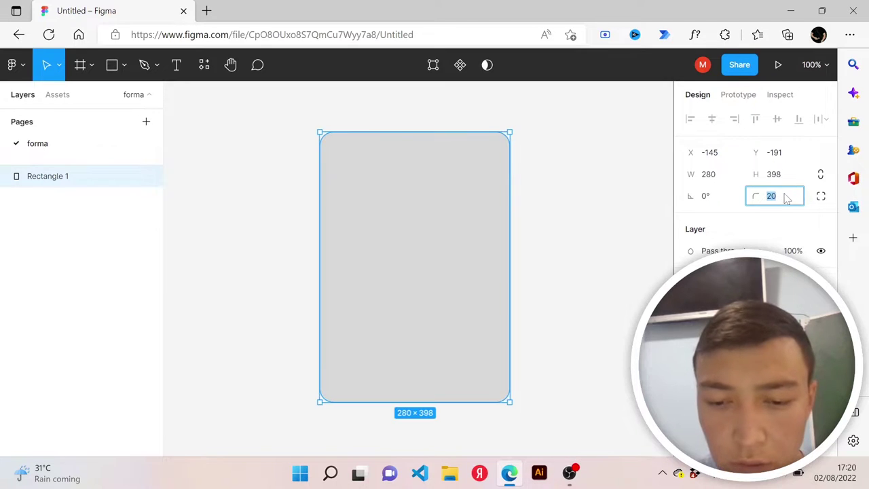
{"action": "key", "text": "Return"}
{"action": "left_click", "coordinate": [621, 225]}
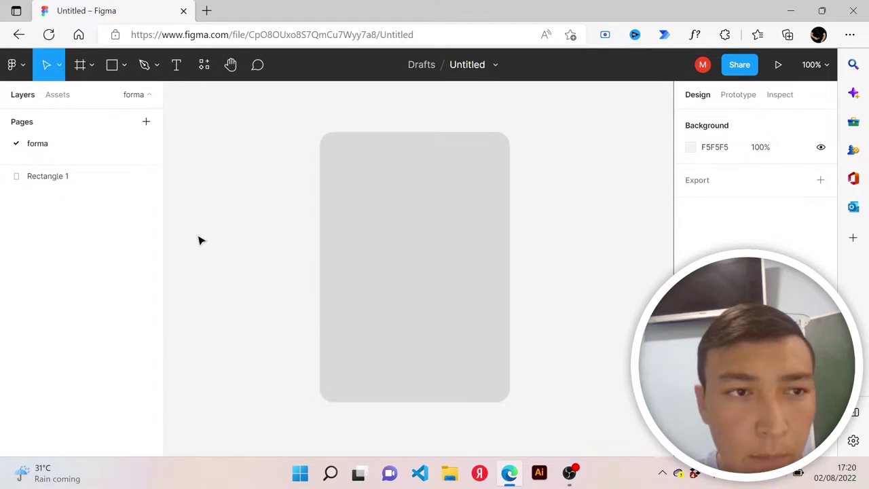
{"action": "double_click", "coordinate": [52, 178]}
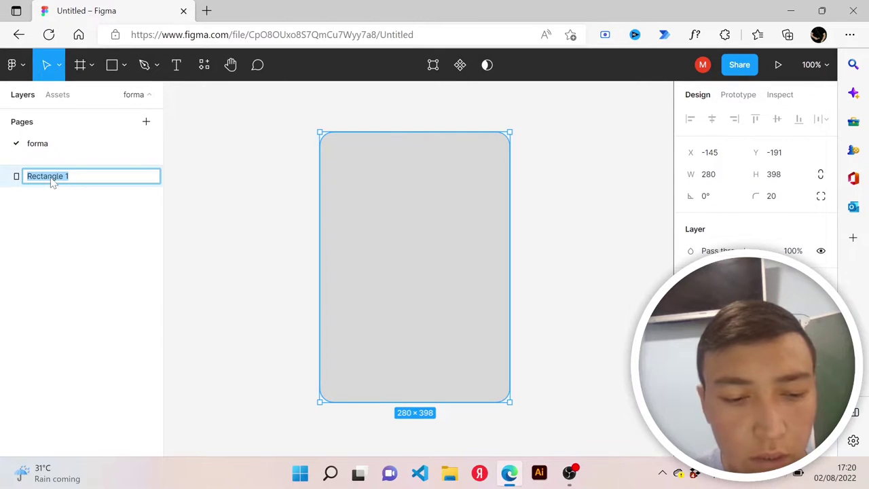
Group the rectangle and rename the rectangle layer 'asosiy_rectangular'
{"action": "key", "text": "Return"}
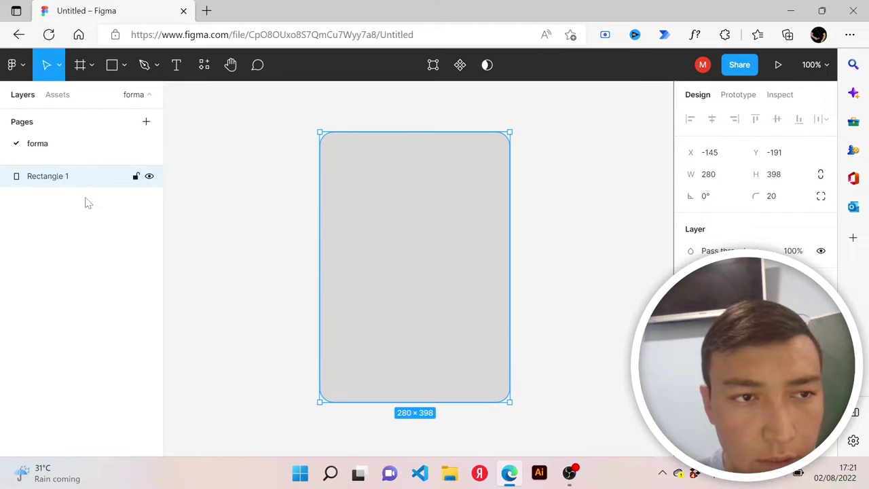
{"action": "mouse_move", "coordinate": [89, 175]}
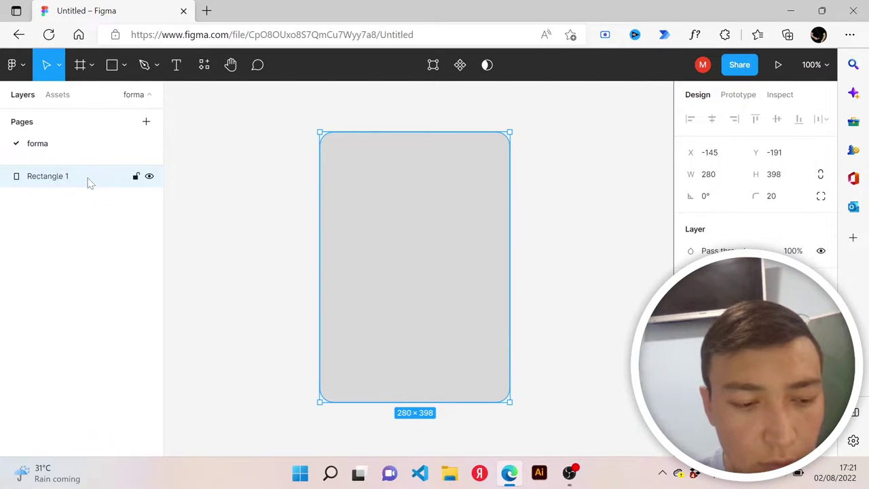
{"action": "key", "text": "ctrl+g"}
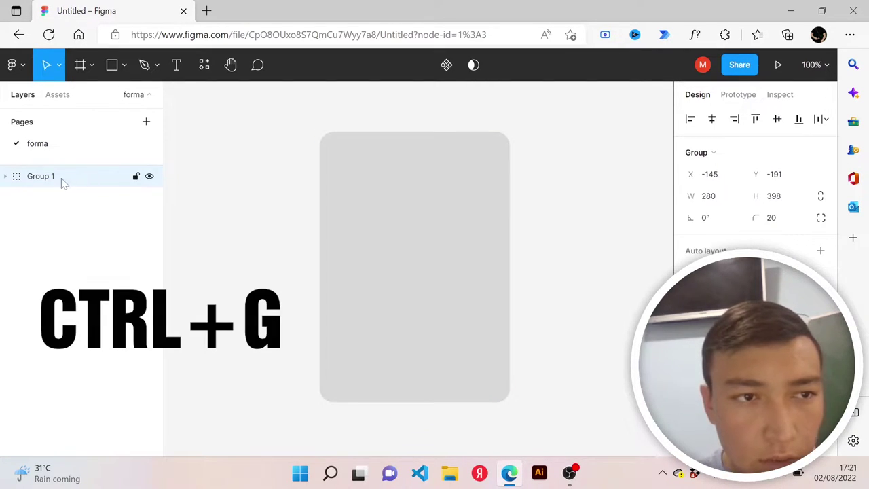
{"action": "left_click", "coordinate": [6, 176]}
{"action": "left_click", "coordinate": [6, 177]}
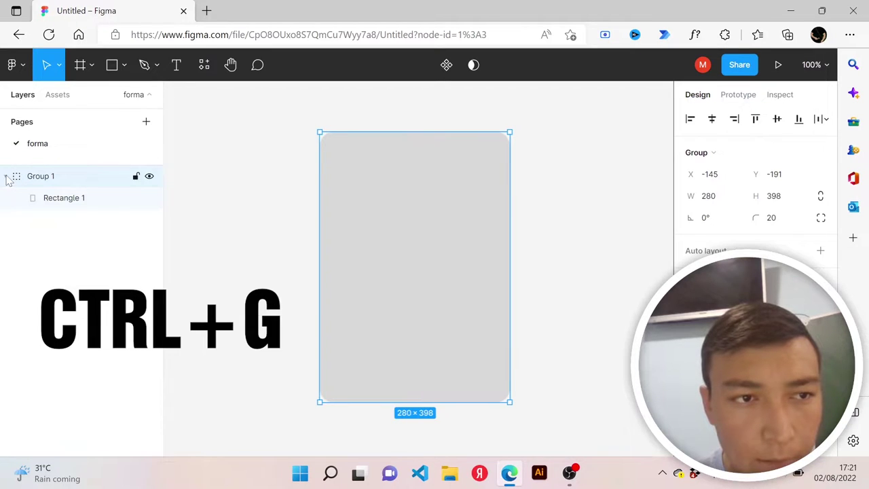
{"action": "left_click", "coordinate": [54, 197]}
{"action": "double_click", "coordinate": [55, 198]}
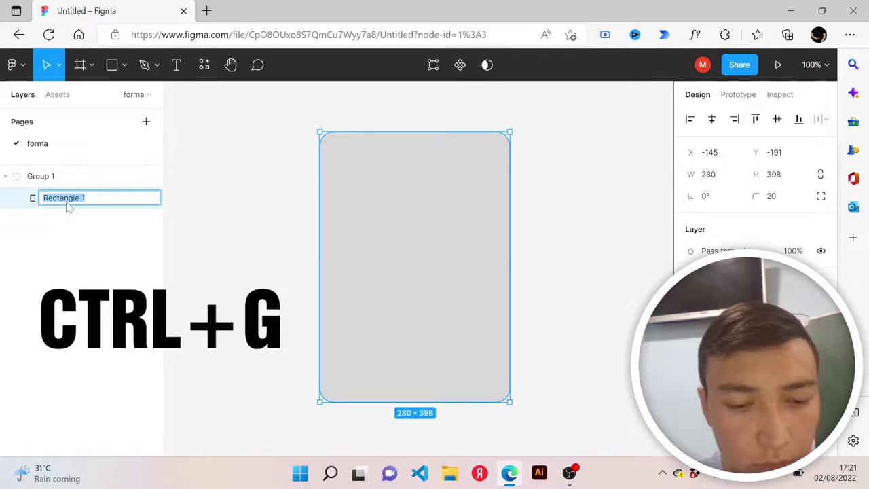
{"action": "type", "text": "as"}
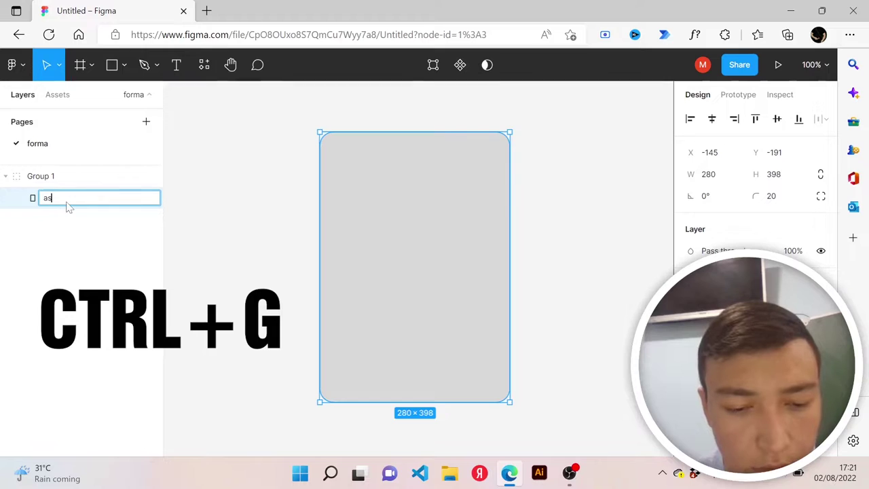
{"action": "type", "text": "osiy"}
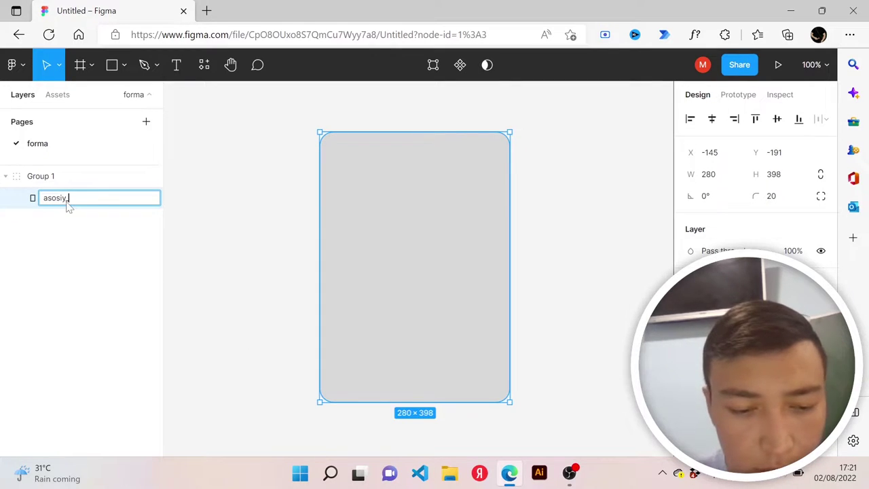
{"action": "type", "text": "_rectang"}
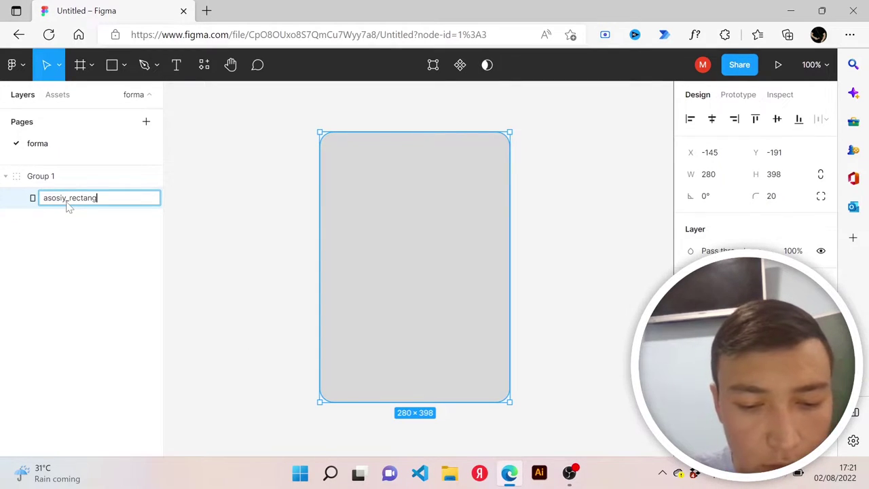
{"action": "type", "text": "ular"}
{"action": "key", "text": "Return"}
{"action": "mouse_move", "coordinate": [76, 197]}
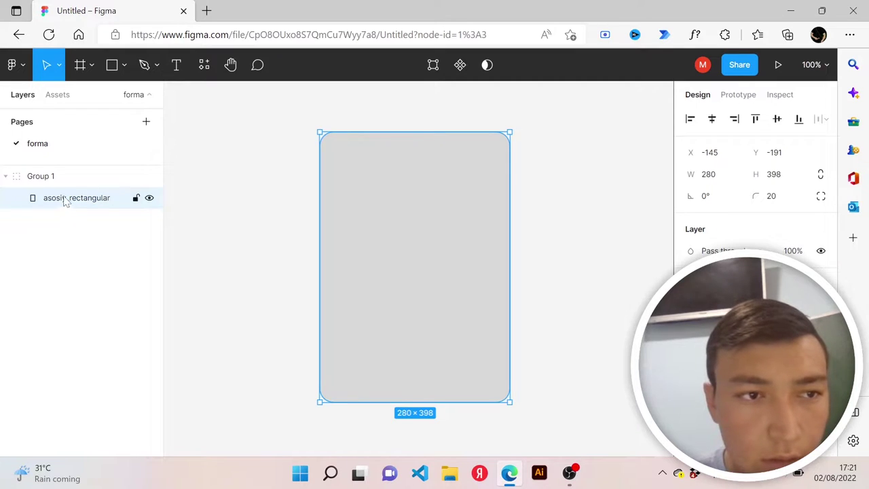
Rename the group 'rectangular', collapse it, and clear the selection
{"action": "double_click", "coordinate": [46, 180]}
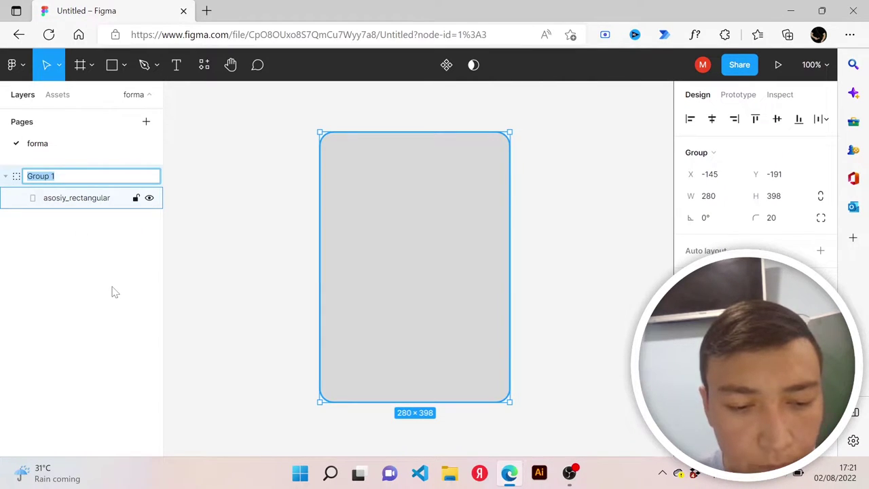
{"action": "type", "text": "recta"}
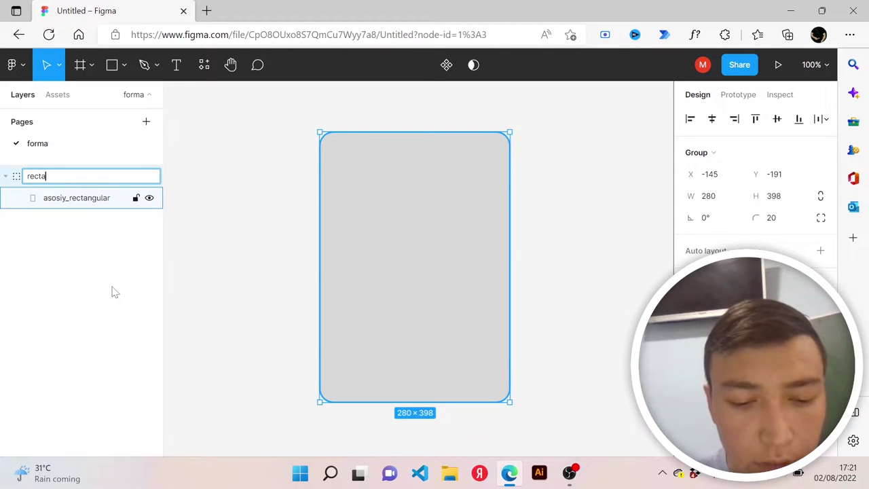
{"action": "type", "text": "ngular"}
{"action": "key", "text": "Return"}
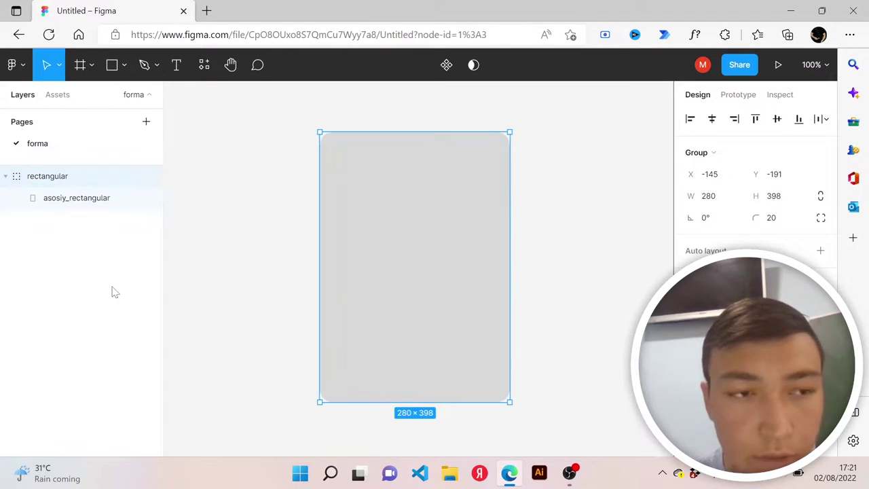
{"action": "left_click", "coordinate": [5, 175]}
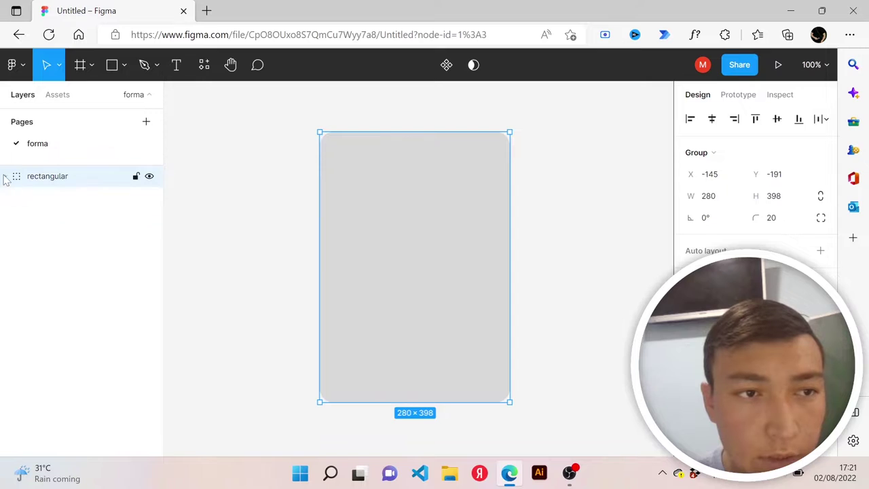
{"action": "left_click", "coordinate": [282, 271]}
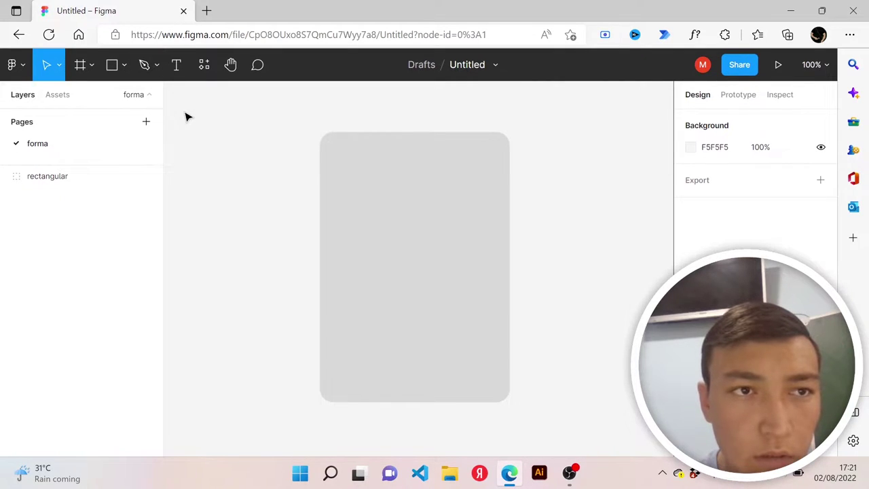
Go back to recent files and open the 'form' file
{"action": "left_click", "coordinate": [18, 34]}
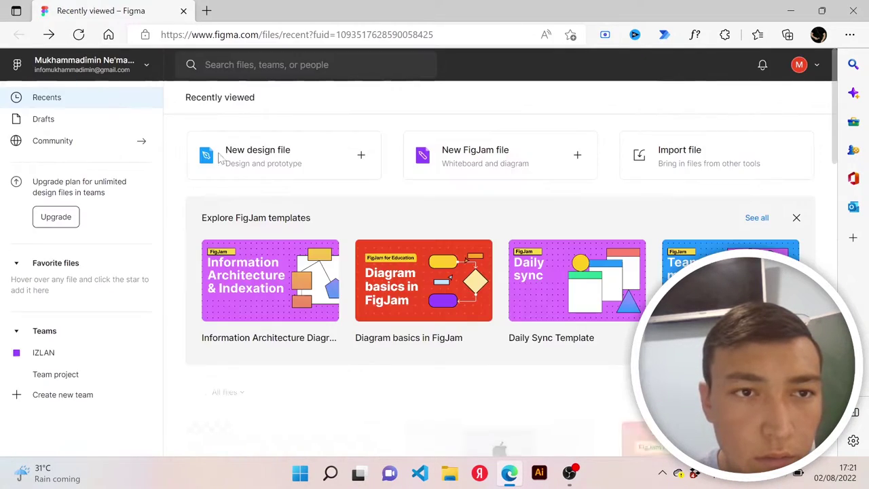
{"action": "scroll", "coordinate": [292, 272], "scroll_direction": "down", "scroll_amount": 4}
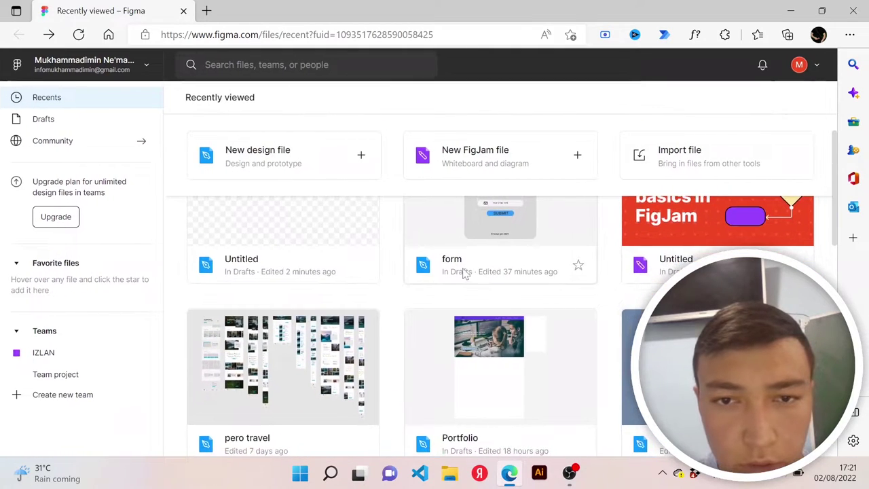
{"action": "scroll", "coordinate": [502, 282], "scroll_direction": "up", "scroll_amount": 2}
{"action": "left_click", "coordinate": [554, 298]}
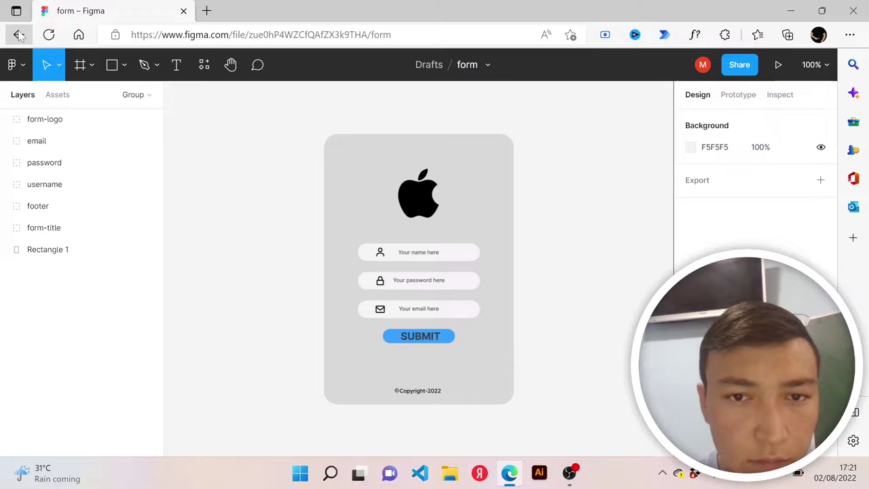
Open the 'form' file in a new tab and reopen the Untitled file
{"action": "left_click", "coordinate": [18, 34]}
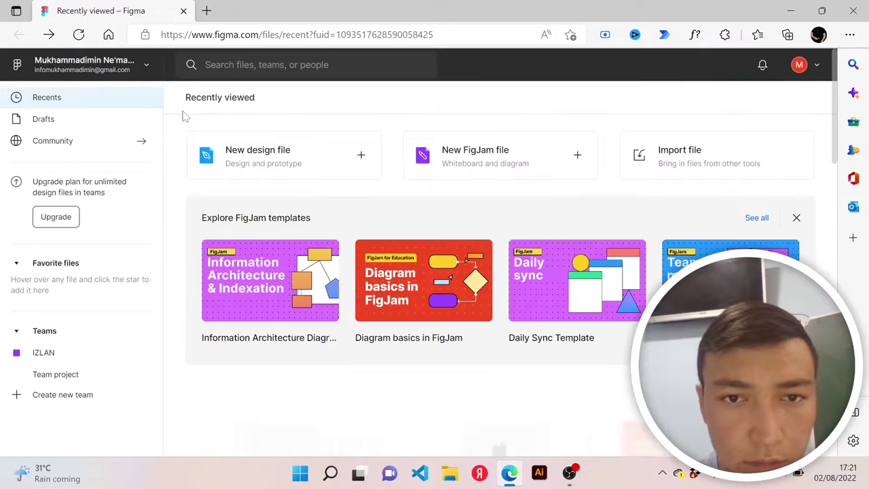
{"action": "scroll", "coordinate": [457, 217], "scroll_direction": "down", "scroll_amount": 3}
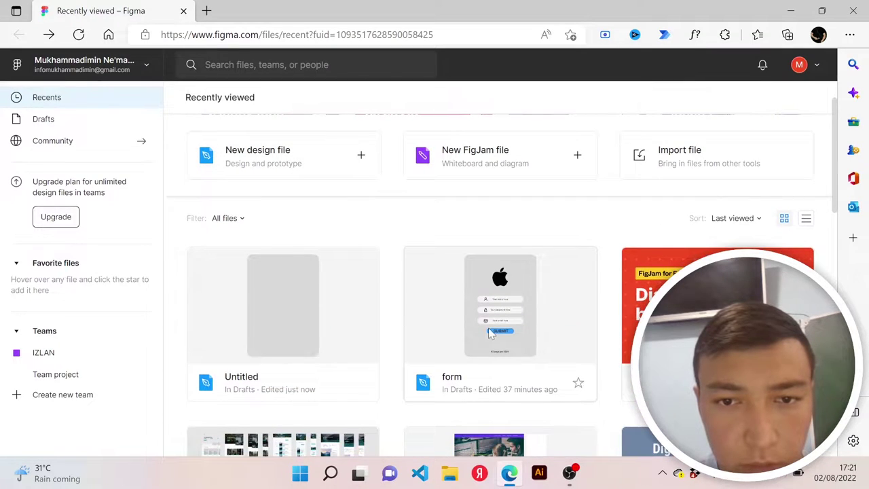
{"action": "left_click_drag", "start_coordinate": [491, 333], "coordinate": [461, 267]}
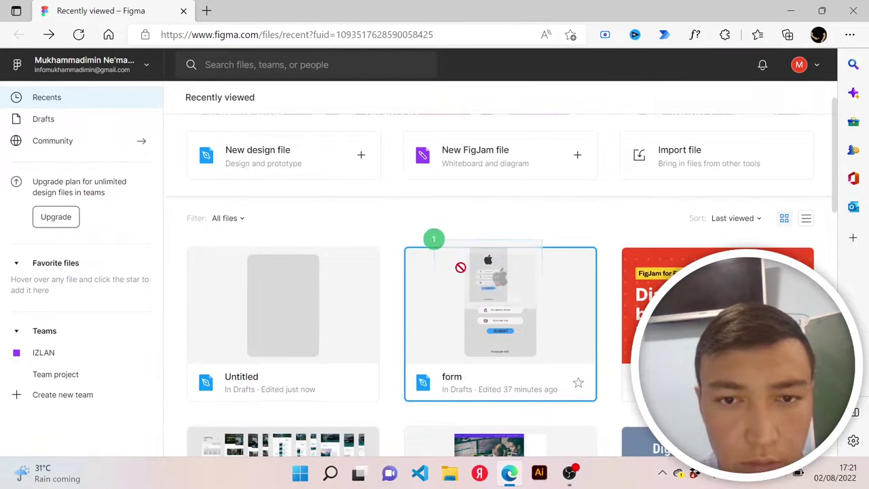
{"action": "right_click", "coordinate": [465, 304]}
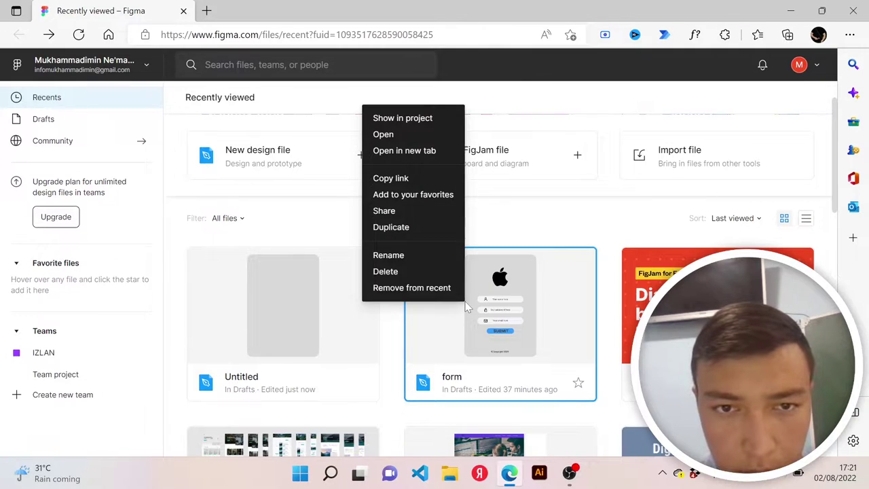
{"action": "left_click", "coordinate": [431, 150]}
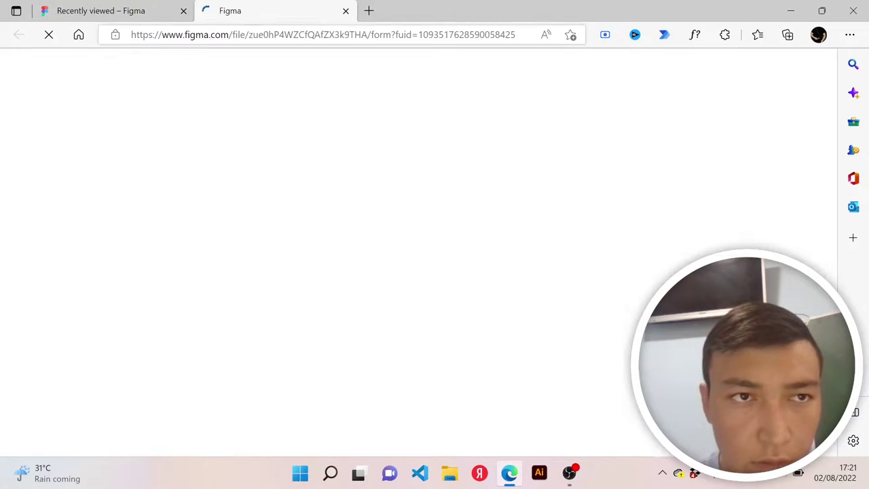
{"action": "left_click", "coordinate": [102, 10]}
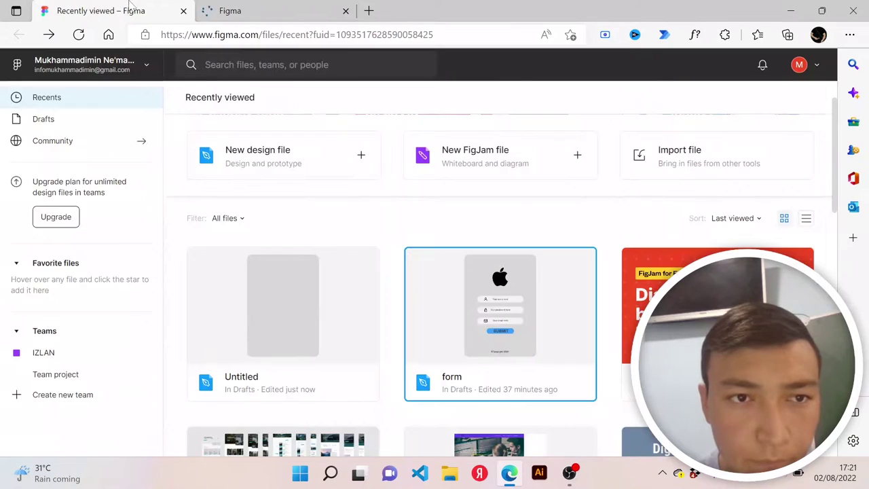
{"action": "double_click", "coordinate": [249, 293]}
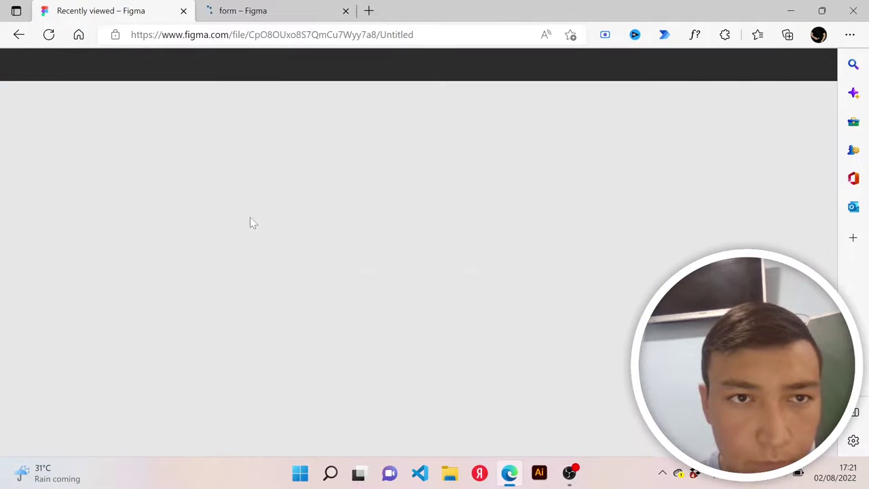
Switch between the form and Untitled tabs and select the form's Apple logo
{"action": "left_click", "coordinate": [282, 8]}
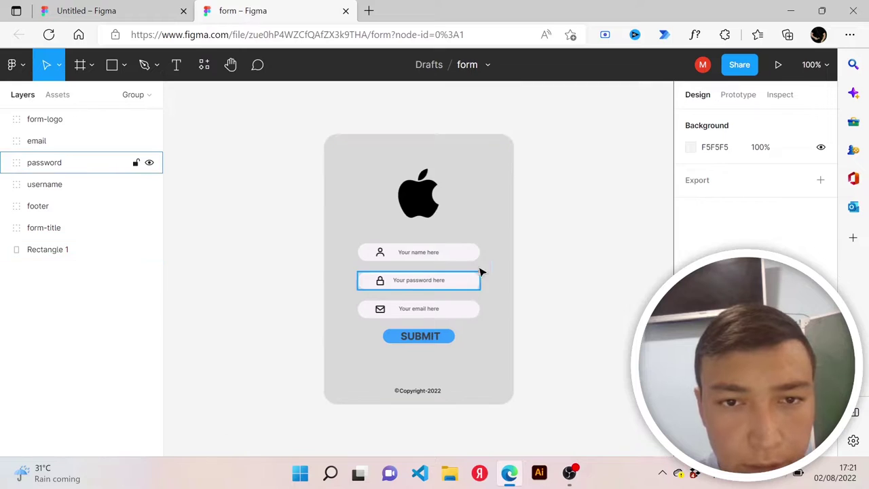
{"action": "scroll", "coordinate": [468, 226], "scroll_direction": "up", "scroll_amount": 1}
{"action": "scroll", "coordinate": [468, 226], "scroll_direction": "up", "scroll_amount": 2}
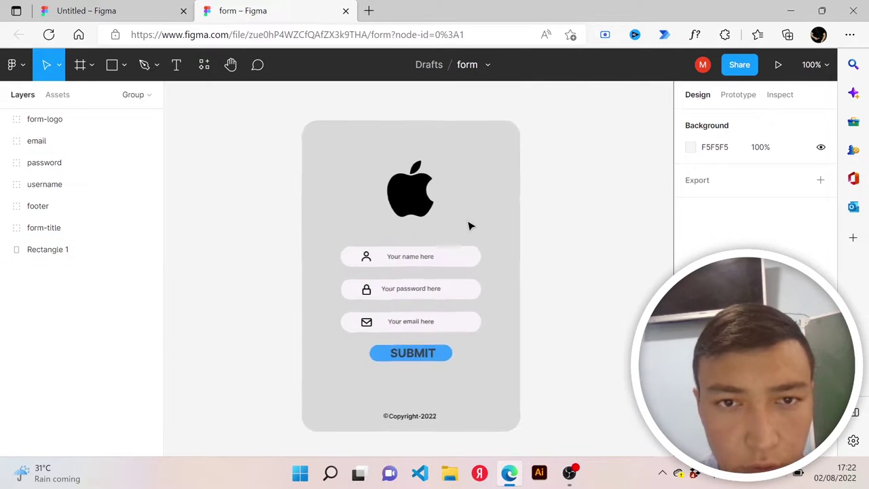
{"action": "scroll", "coordinate": [468, 226], "scroll_direction": "up", "scroll_amount": 2}
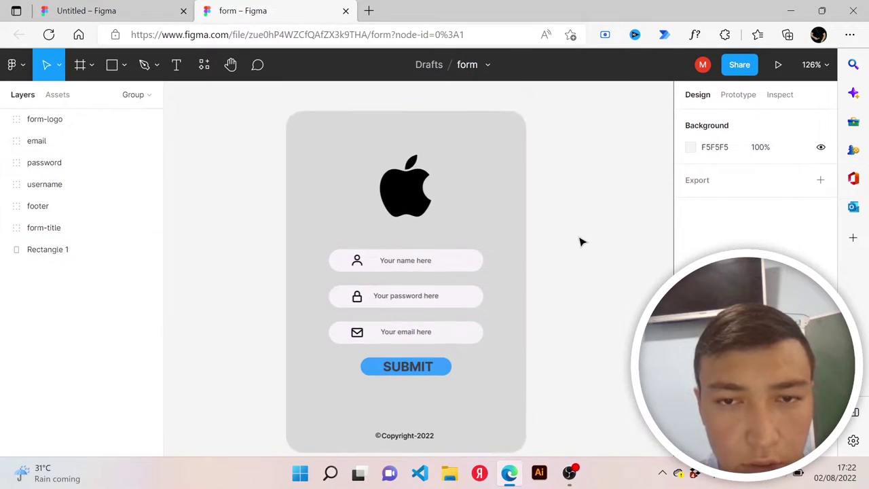
{"action": "left_click", "coordinate": [120, 5]}
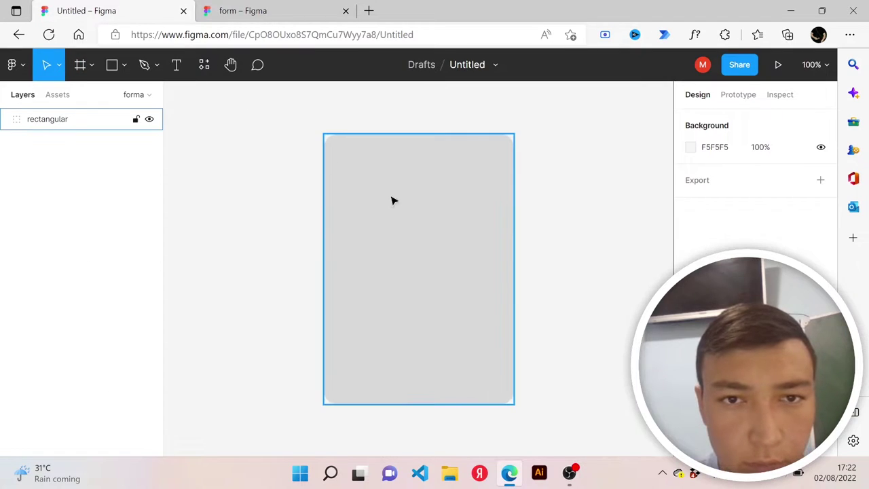
{"action": "scroll", "coordinate": [567, 245], "scroll_direction": "up", "scroll_amount": 2}
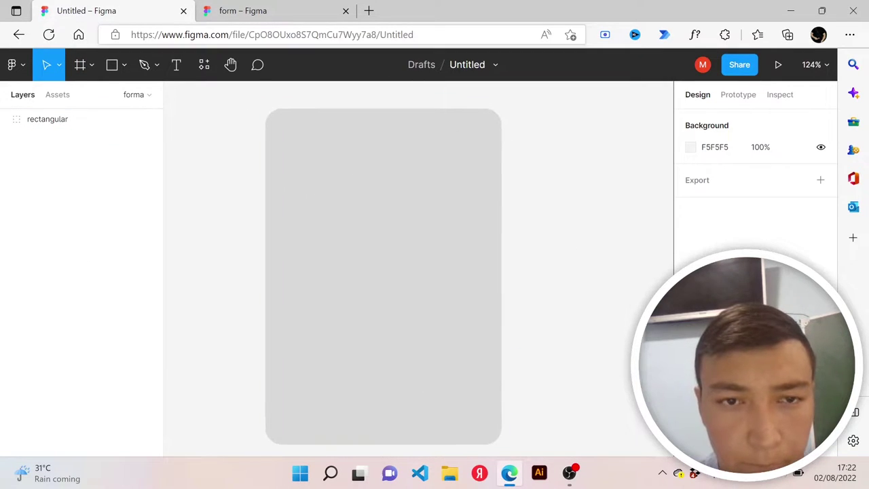
{"action": "left_click", "coordinate": [277, 9]}
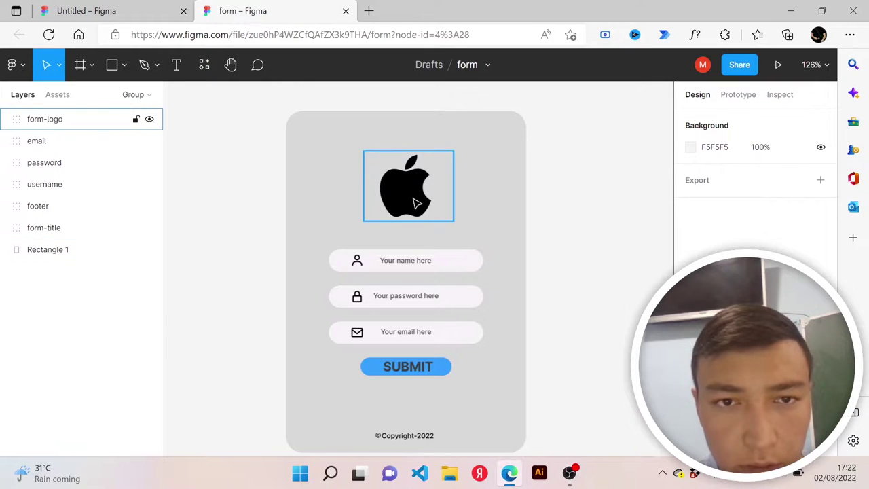
{"action": "left_click", "coordinate": [416, 202]}
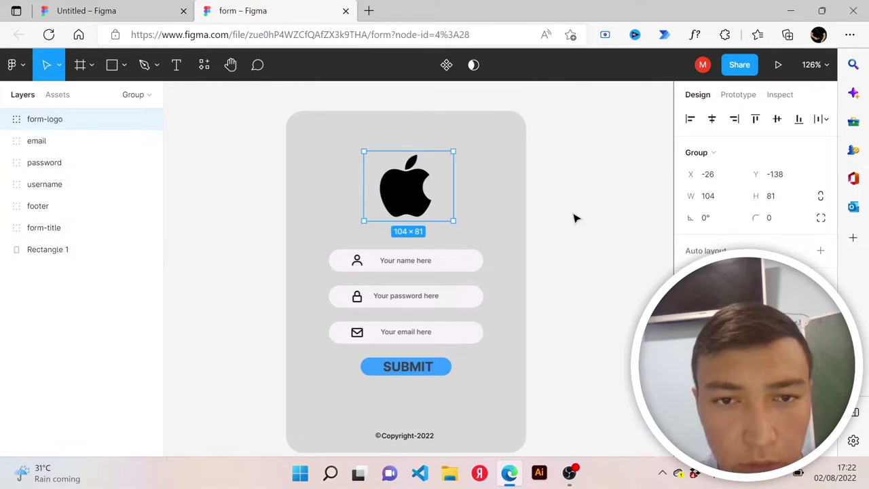
Search 'apple logo' in a new tab and show the image results
{"action": "left_click", "coordinate": [369, 11]}
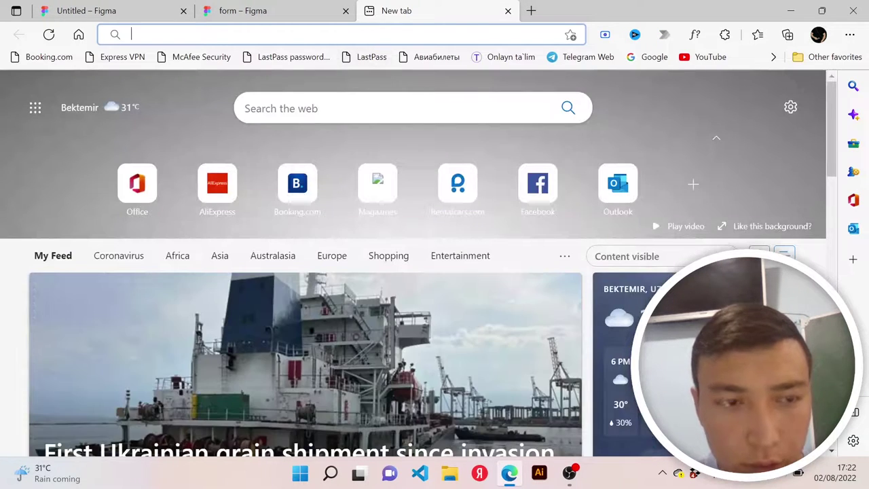
{"action": "type", "text": "appl"}
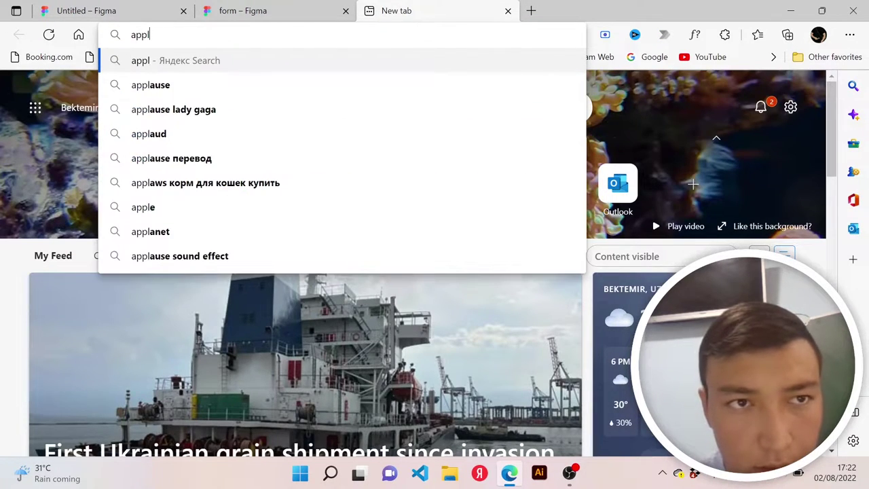
{"action": "type", "text": "e logo"}
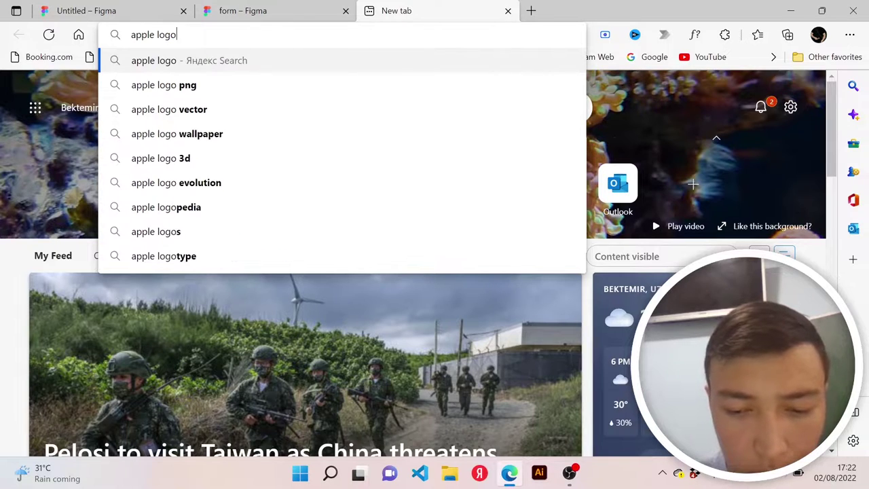
{"action": "key", "text": "Return"}
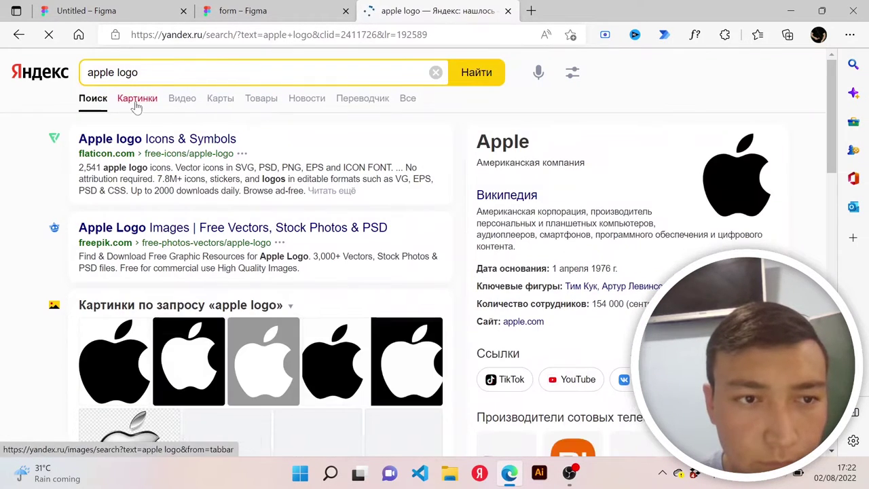
{"action": "left_click", "coordinate": [151, 103]}
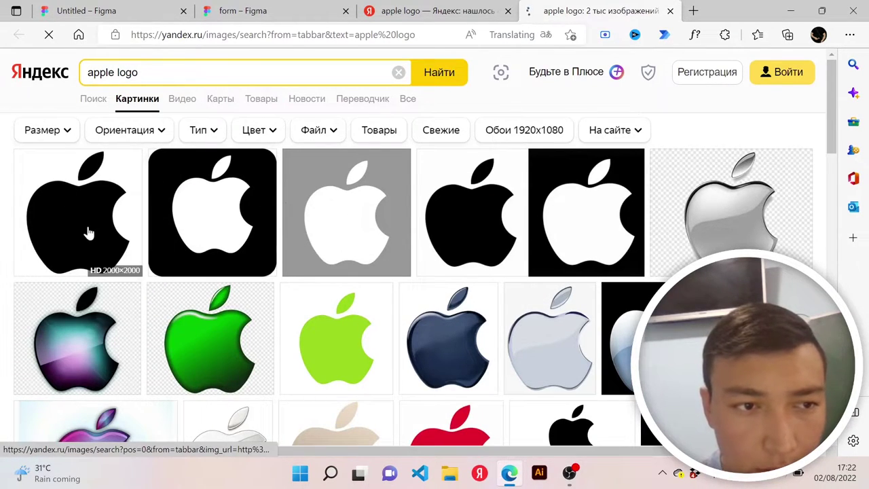
{"action": "mouse_move", "coordinate": [470, 212]}
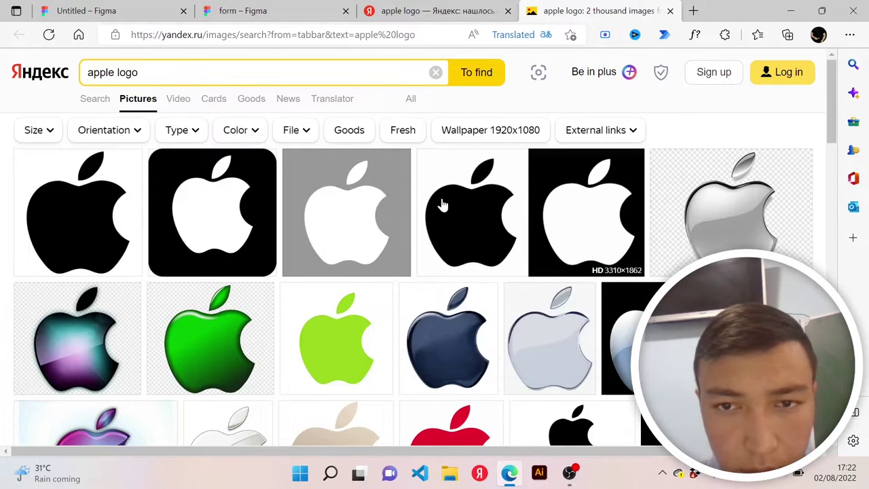
Open the first plain black Apple image and bring up its save options
{"action": "left_click", "coordinate": [442, 205]}
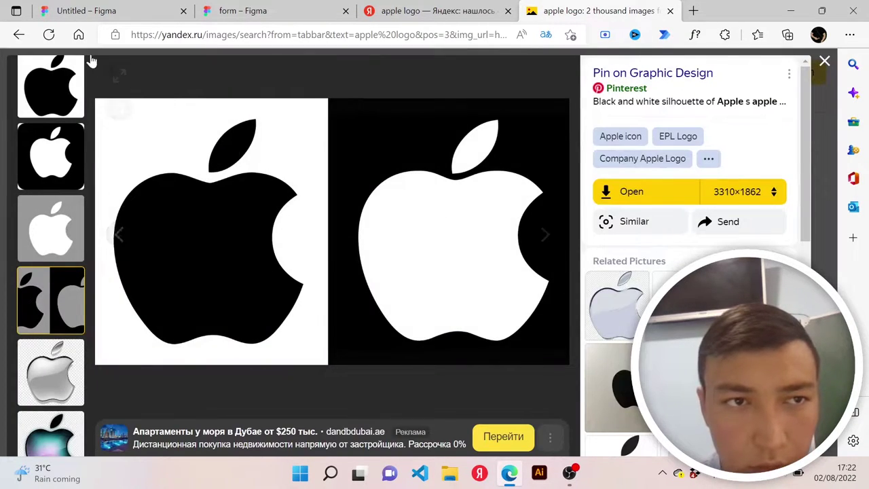
{"action": "left_click", "coordinate": [19, 35]}
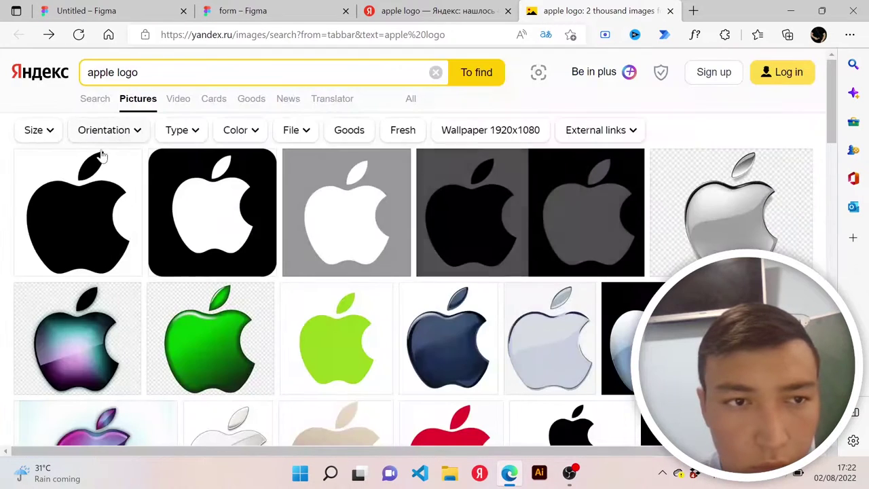
{"action": "left_click", "coordinate": [81, 204]}
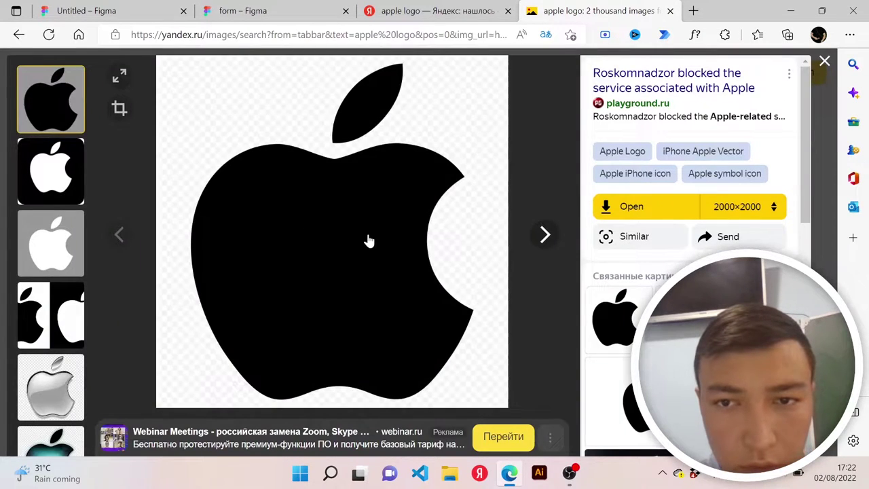
{"action": "right_click", "coordinate": [322, 242]}
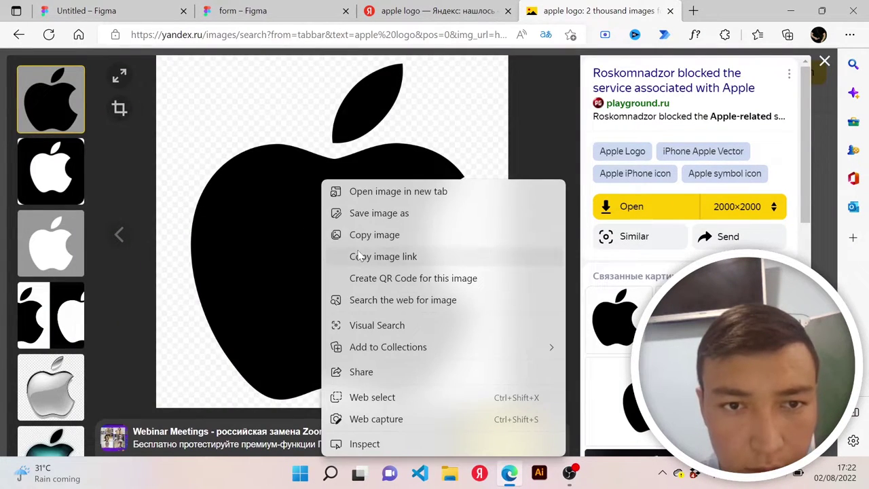
Save the image to Downloads as apple_logo.png and return to the form Figma tab
{"action": "left_click", "coordinate": [379, 213]}
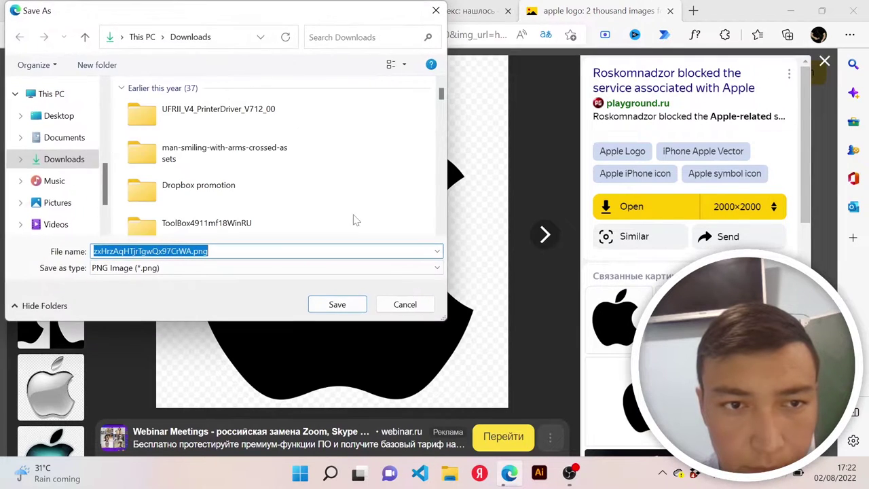
{"action": "left_click", "coordinate": [191, 251]}
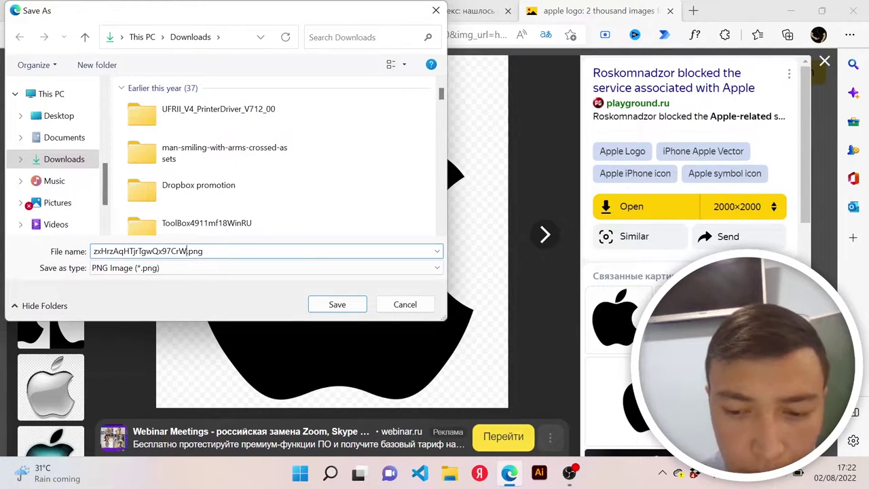
{"action": "key", "text": "BackSpace"}
{"action": "key", "text": "BackSpace"}
{"action": "key", "text": "BackSpace"}
{"action": "key", "text": "BackSpace"}
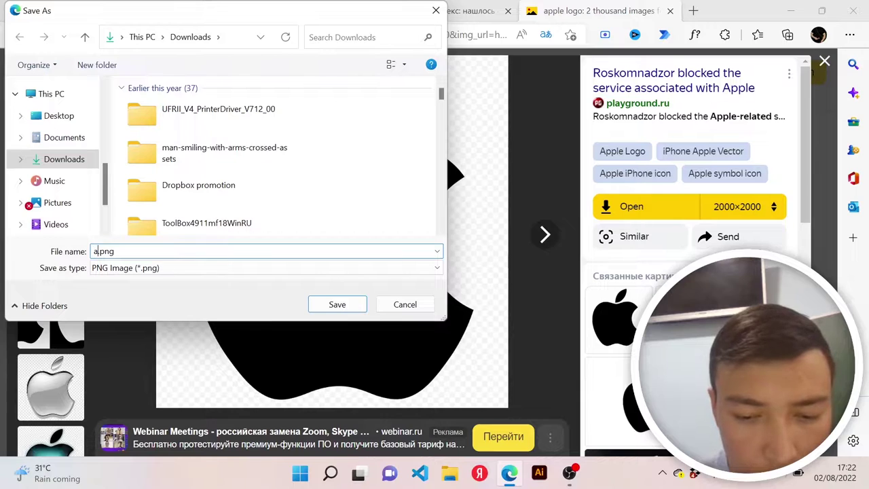
{"action": "type", "text": "pple_"}
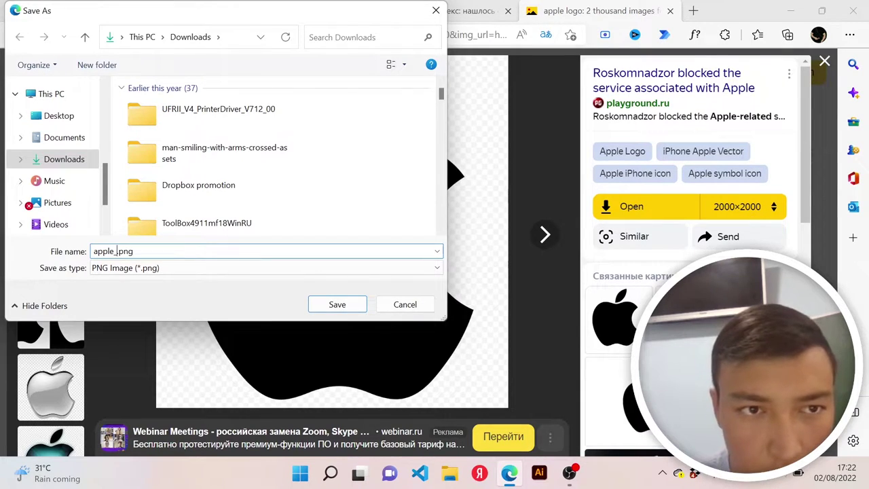
{"action": "type", "text": "logo"}
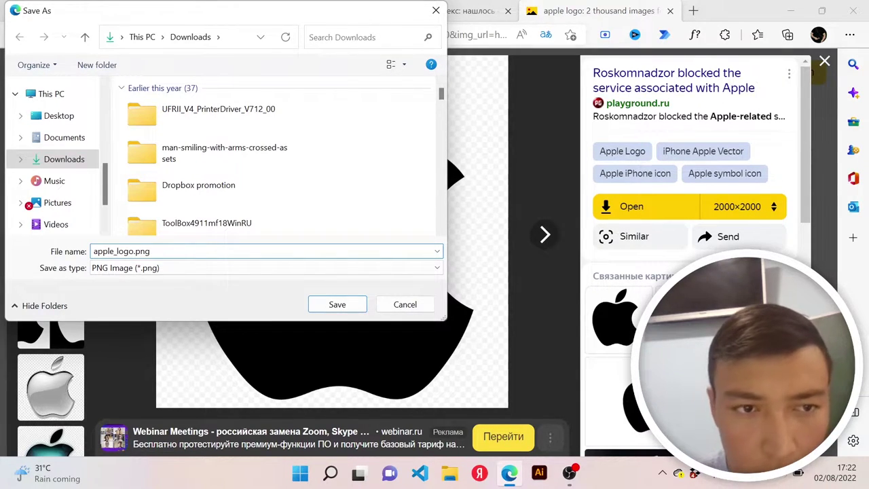
{"action": "key", "text": "Return"}
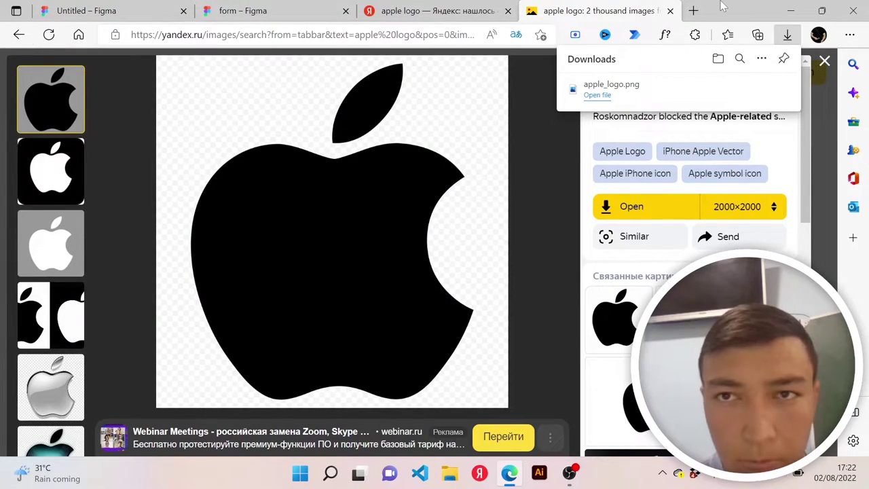
{"action": "left_click", "coordinate": [692, 10]}
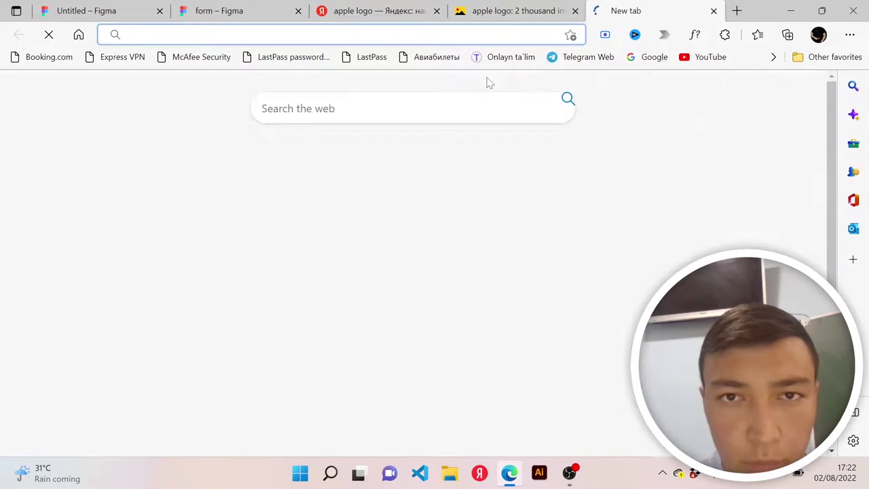
{"action": "left_click", "coordinate": [217, 10]}
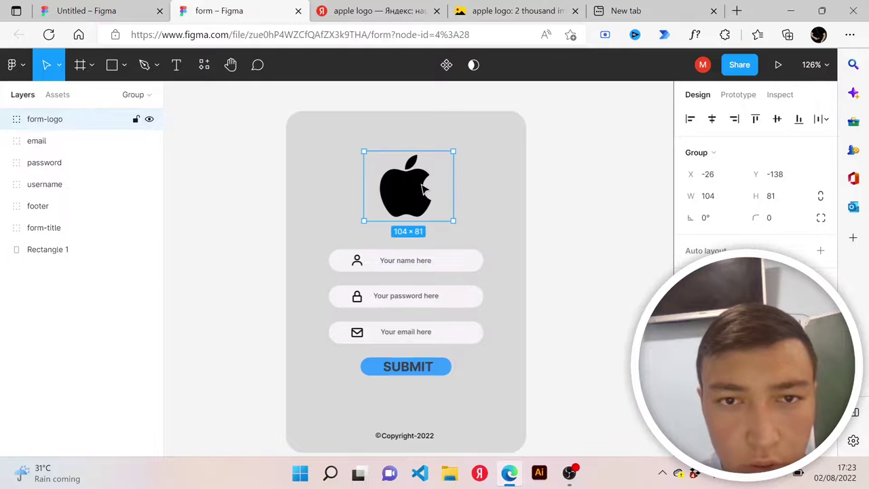
Search for 'remove background' and open the remove.bg site
{"action": "left_click", "coordinate": [661, 8]}
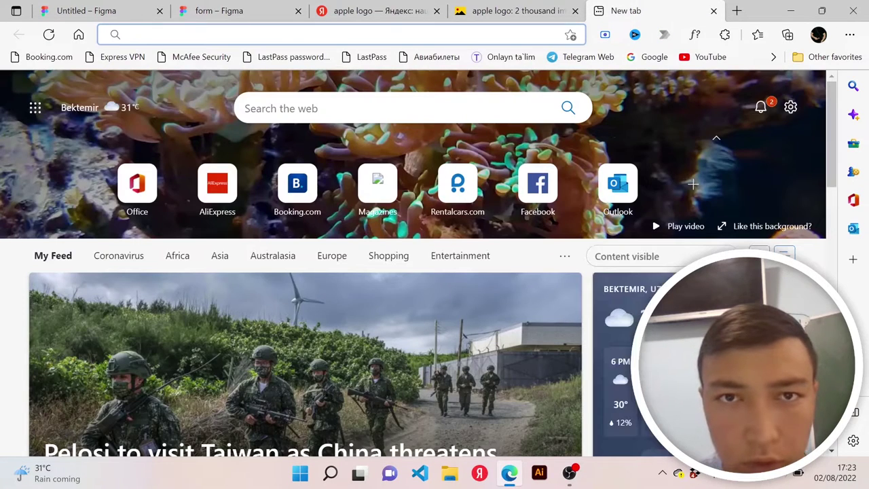
{"action": "type", "text": "remo"}
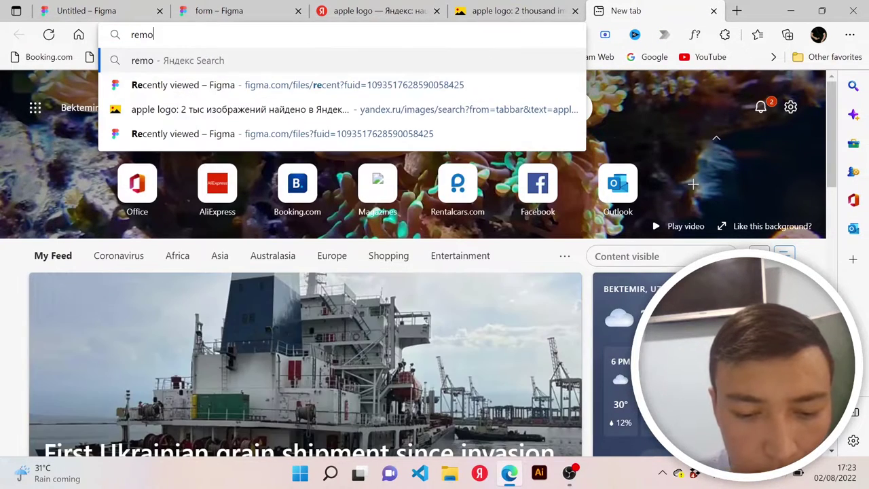
{"action": "type", "text": "ve"}
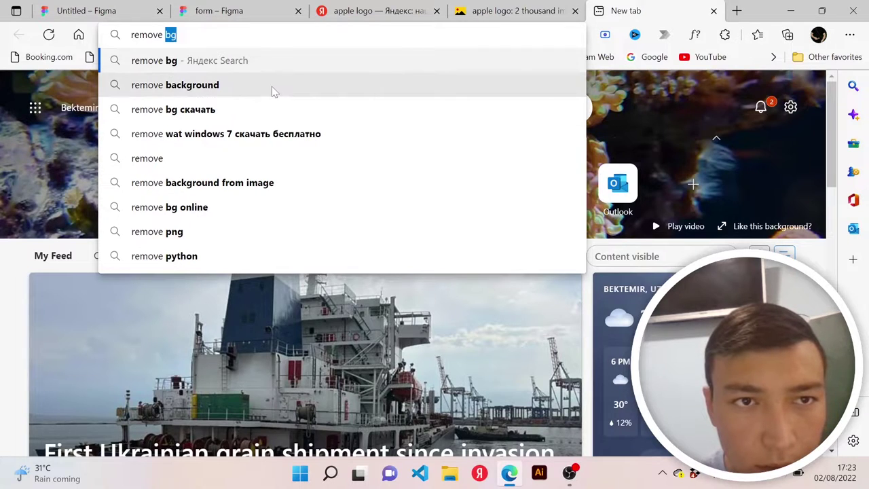
{"action": "left_click", "coordinate": [271, 89]}
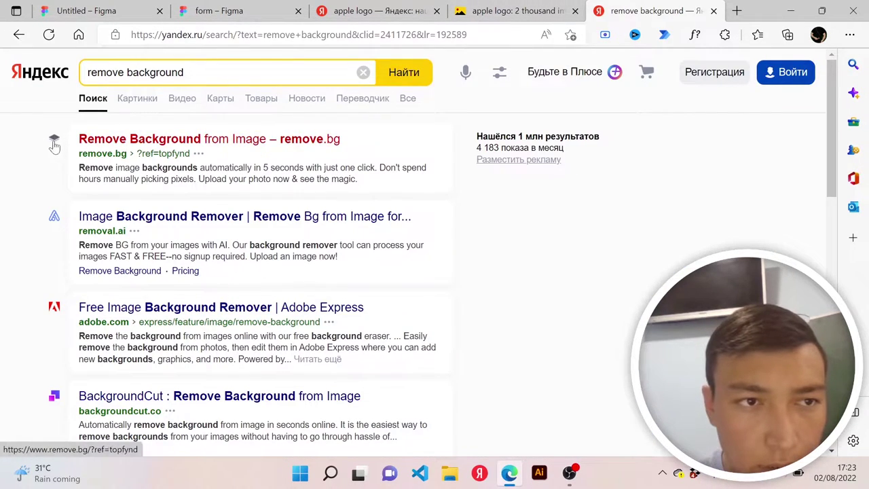
{"action": "left_click", "coordinate": [126, 141]}
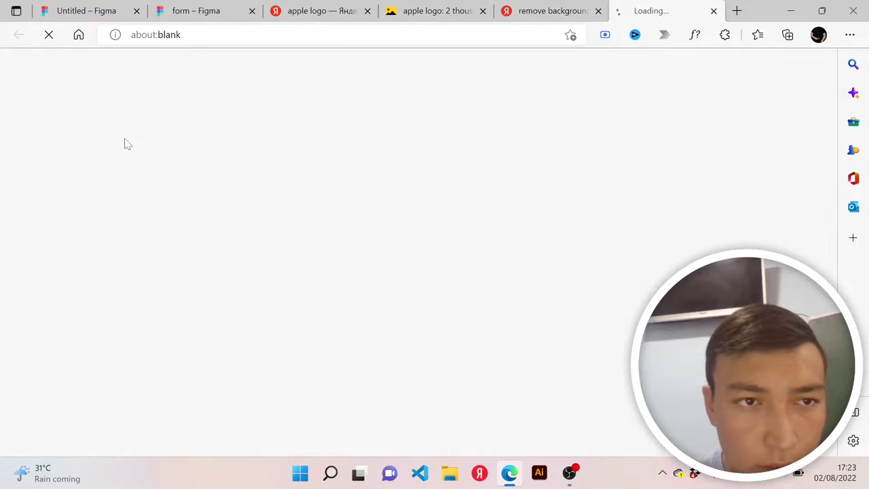
Close the search results and apple logo tabs, then scroll down remove.bg
{"action": "left_click", "coordinate": [598, 11]}
{"action": "left_click", "coordinate": [483, 12]}
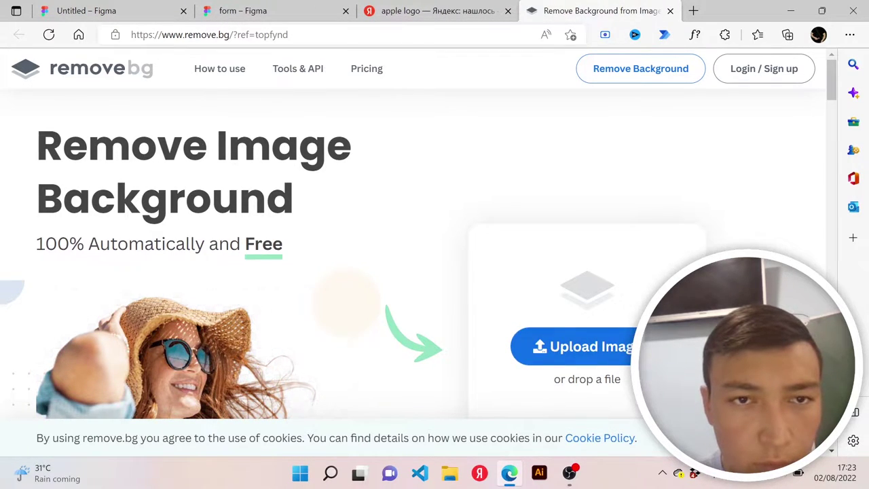
{"action": "scroll", "coordinate": [334, 158], "scroll_direction": "down", "scroll_amount": 3}
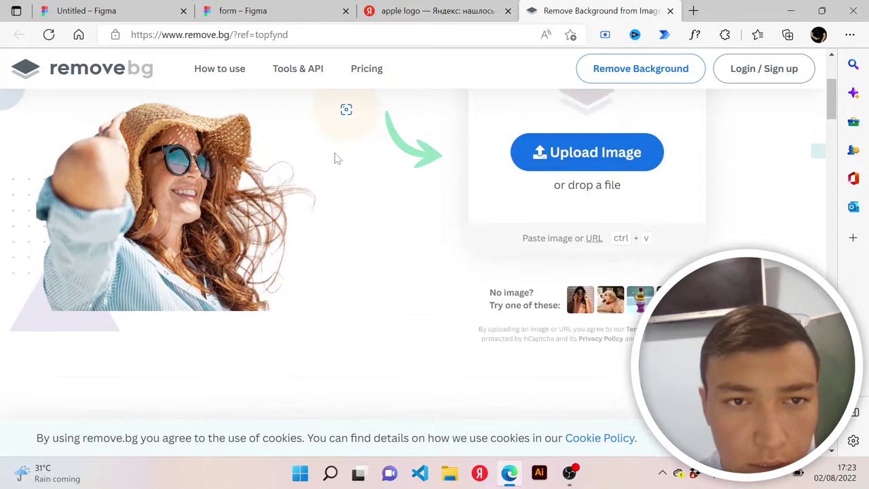
{"action": "scroll", "coordinate": [334, 158], "scroll_direction": "down", "scroll_amount": 3}
{"action": "scroll", "coordinate": [334, 157], "scroll_direction": "down", "scroll_amount": 3}
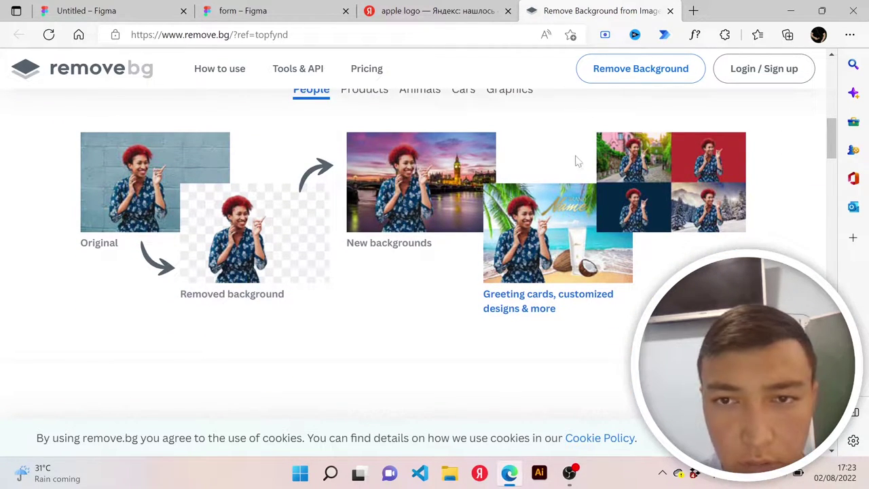
{"action": "scroll", "coordinate": [576, 160], "scroll_direction": "down", "scroll_amount": 1}
{"action": "scroll", "coordinate": [550, 238], "scroll_direction": "up", "scroll_amount": 6}
{"action": "scroll", "coordinate": [537, 285], "scroll_direction": "up", "scroll_amount": 4}
{"action": "scroll", "coordinate": [530, 304], "scroll_direction": "down", "scroll_amount": 1}
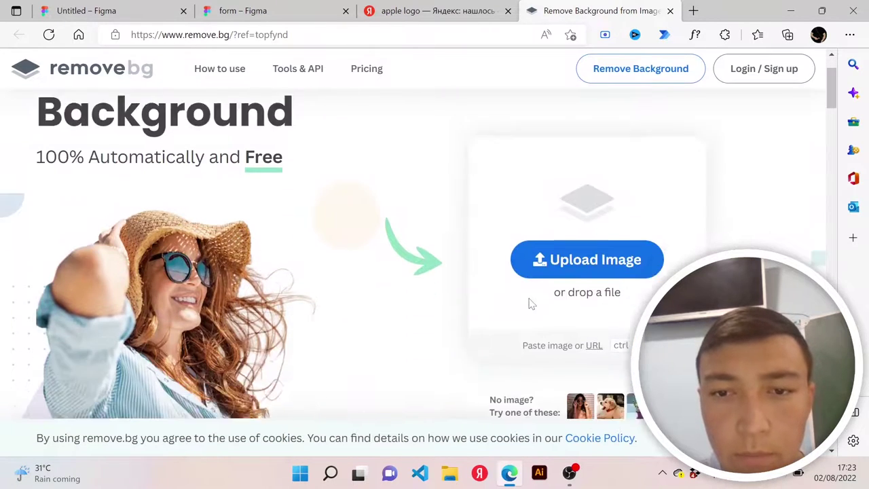
{"action": "scroll", "coordinate": [531, 303], "scroll_direction": "down", "scroll_amount": 1}
Upload apple_logo.png from Downloads to remove.bg
{"action": "left_click", "coordinate": [580, 225]}
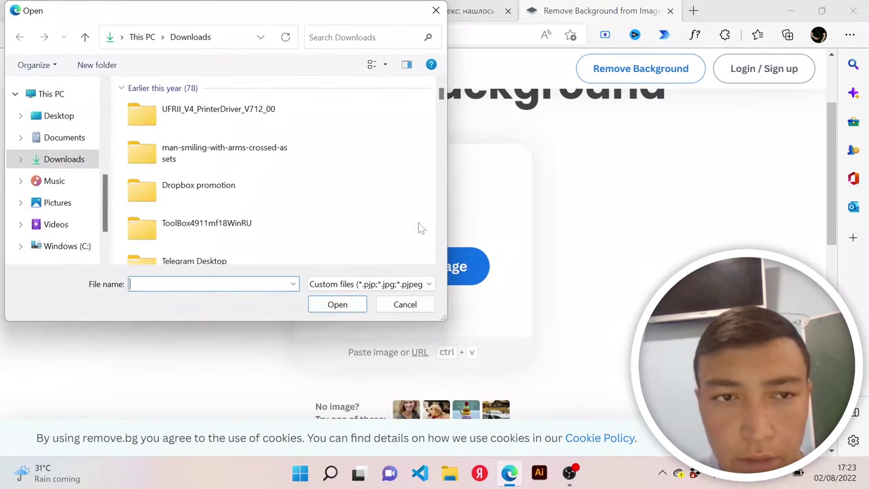
{"action": "scroll", "coordinate": [272, 203], "scroll_direction": "down", "scroll_amount": 10}
{"action": "scroll", "coordinate": [271, 203], "scroll_direction": "down", "scroll_amount": 3}
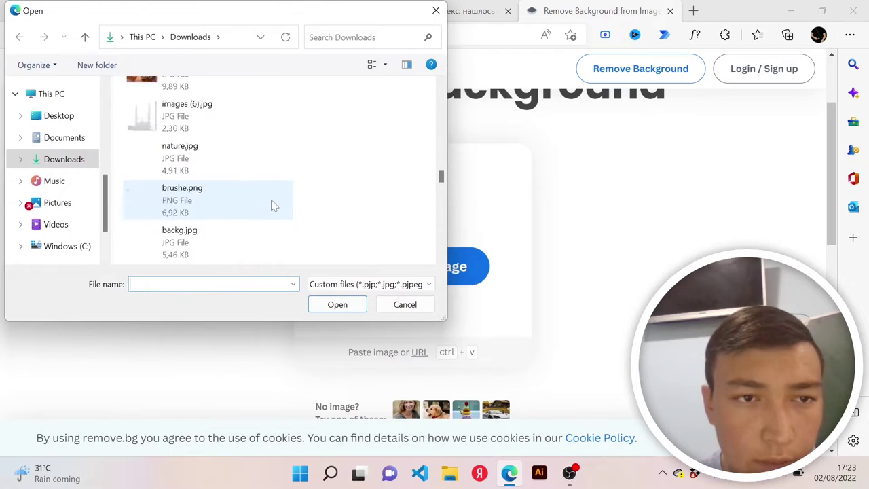
{"action": "scroll", "coordinate": [270, 200], "scroll_direction": "down", "scroll_amount": 5}
{"action": "scroll", "coordinate": [271, 199], "scroll_direction": "down", "scroll_amount": 5}
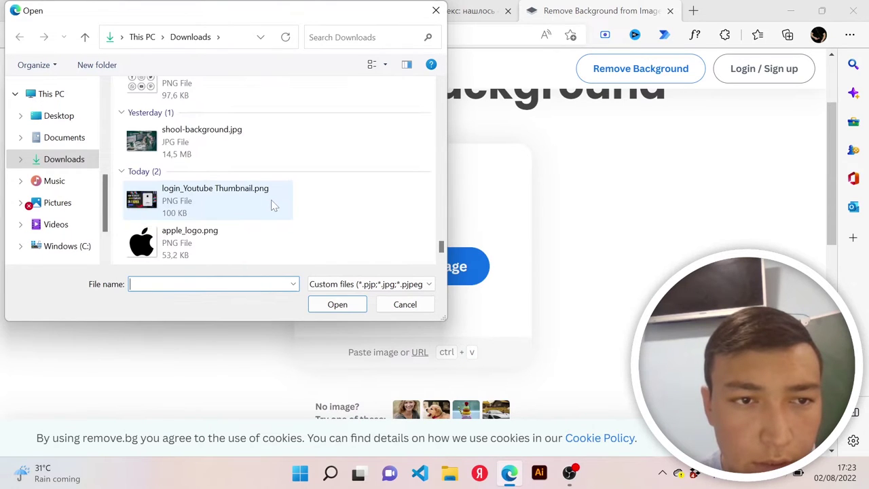
{"action": "left_click", "coordinate": [201, 241]}
{"action": "left_click", "coordinate": [326, 306]}
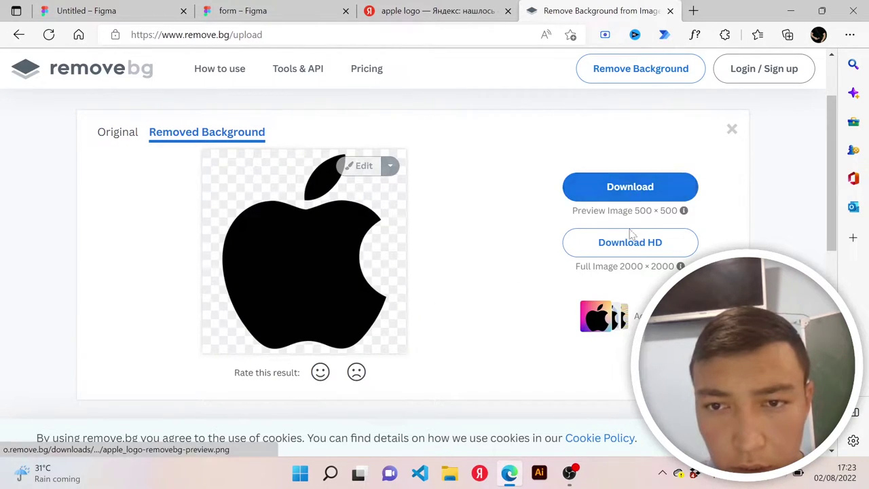
Download the 500×500 preview cut-out and return to the Untitled Figma file
{"action": "left_click", "coordinate": [611, 244]}
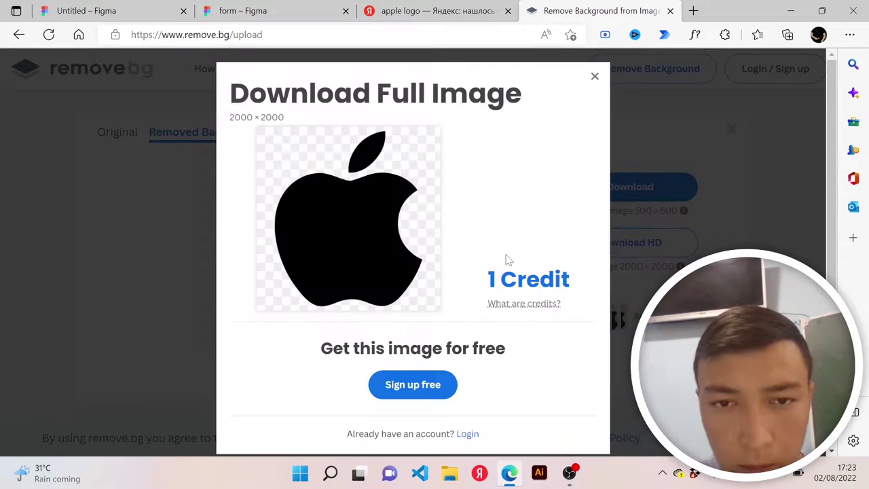
{"action": "left_click", "coordinate": [595, 78]}
{"action": "left_click", "coordinate": [609, 188]}
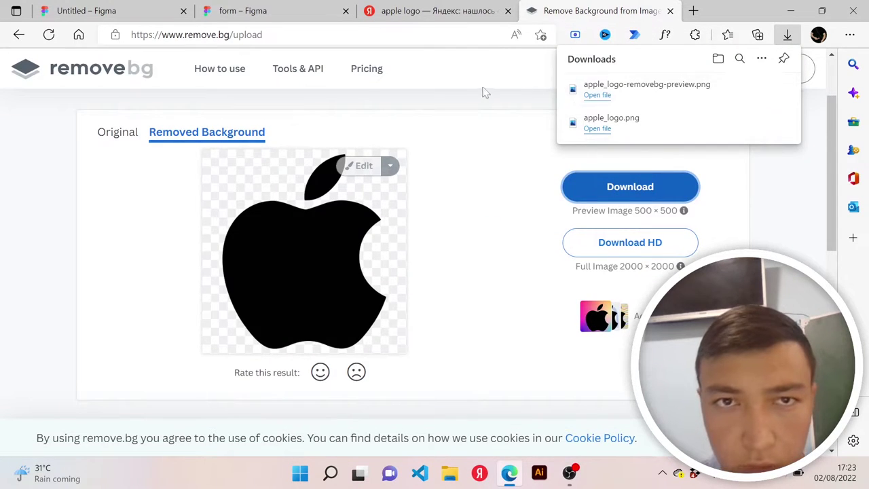
{"action": "left_click", "coordinate": [149, 10]}
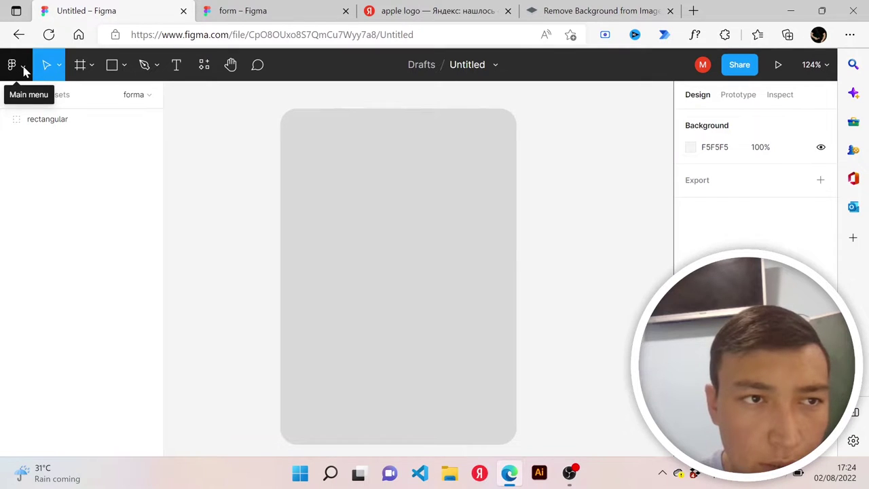
{"action": "left_click", "coordinate": [23, 70]}
{"action": "mouse_move", "coordinate": [73, 153]}
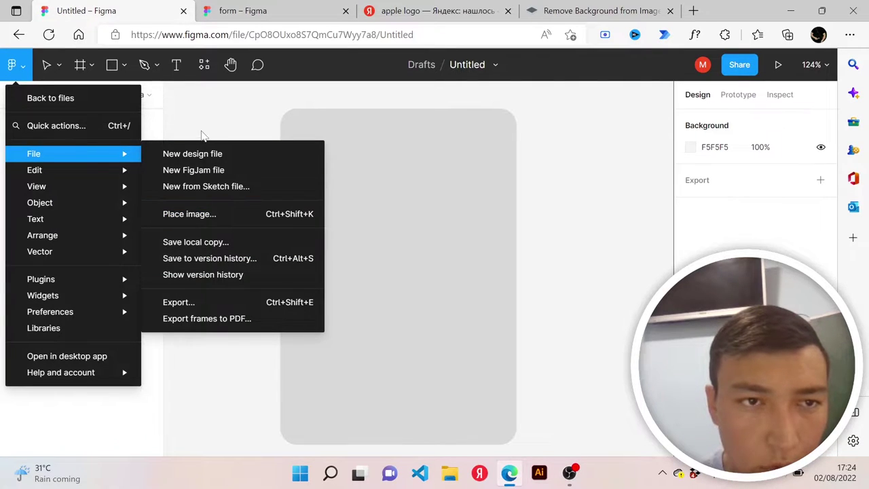
Close the duplicate Figma tab and leave the canvas with nothing selected
{"action": "left_click", "coordinate": [204, 137]}
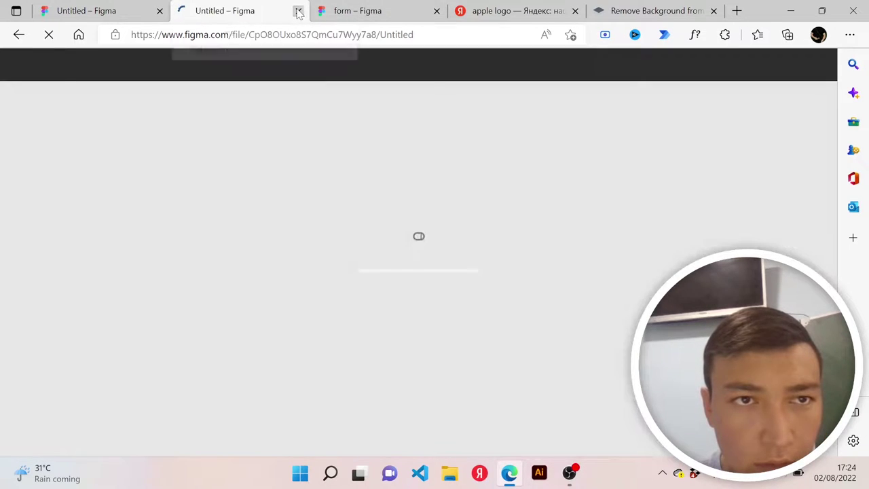
{"action": "left_click", "coordinate": [298, 10]}
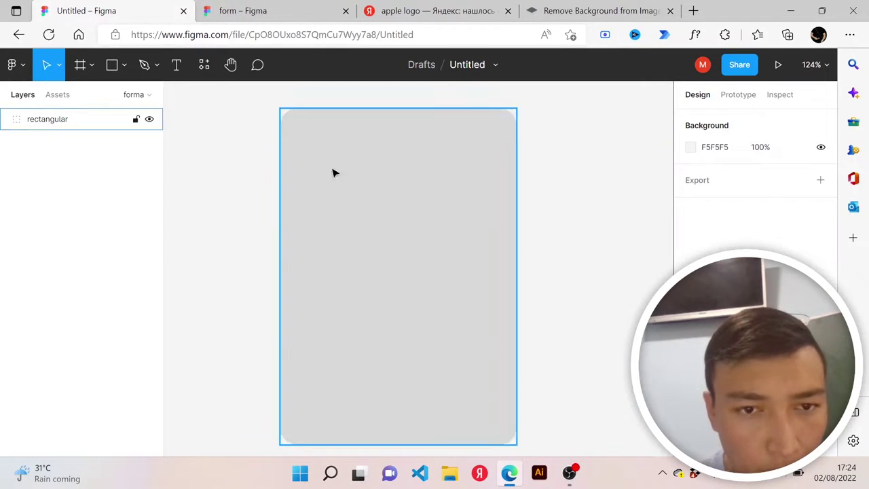
{"action": "left_click", "coordinate": [372, 170]}
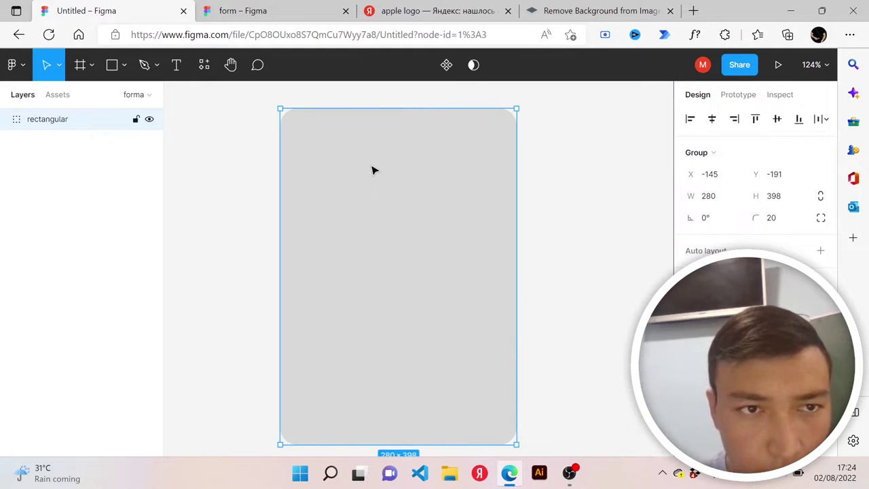
{"action": "left_click", "coordinate": [225, 173]}
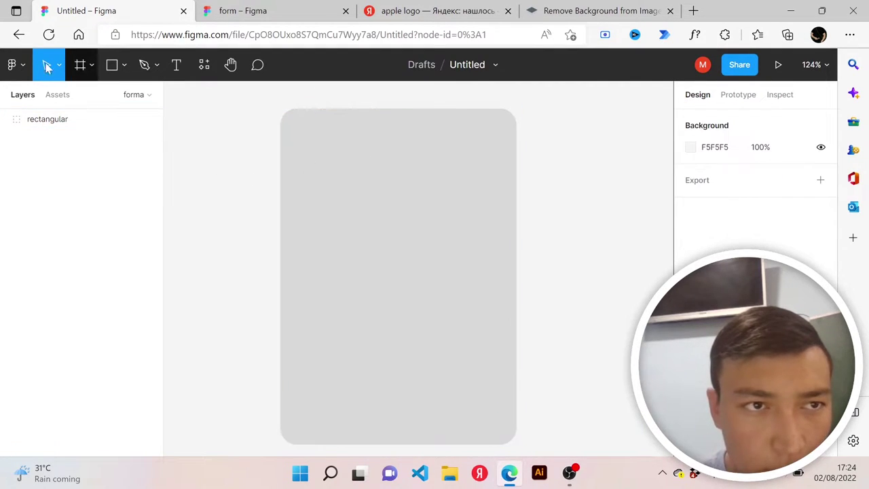
Place image apple_logo-removebg-preview.png from the Downloads folder
{"action": "left_click", "coordinate": [18, 76]}
{"action": "mouse_move", "coordinate": [68, 153]}
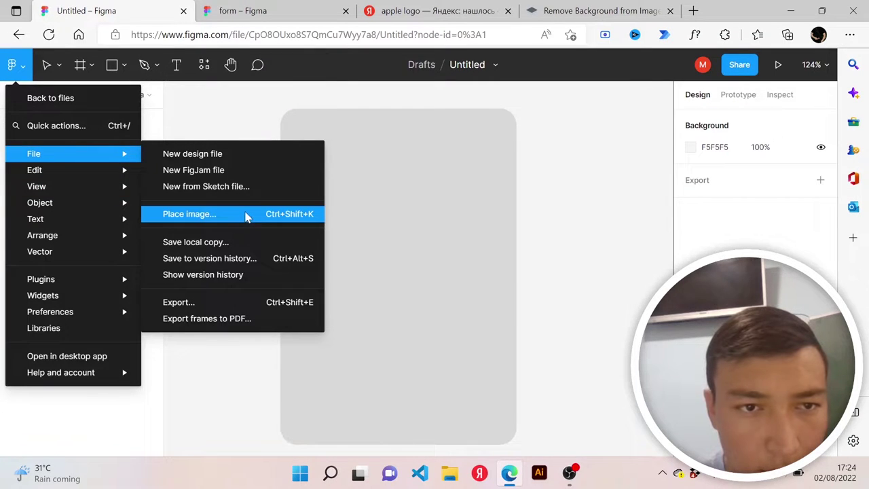
{"action": "left_click", "coordinate": [248, 215]}
{"action": "scroll", "coordinate": [197, 193], "scroll_direction": "down", "scroll_amount": 5}
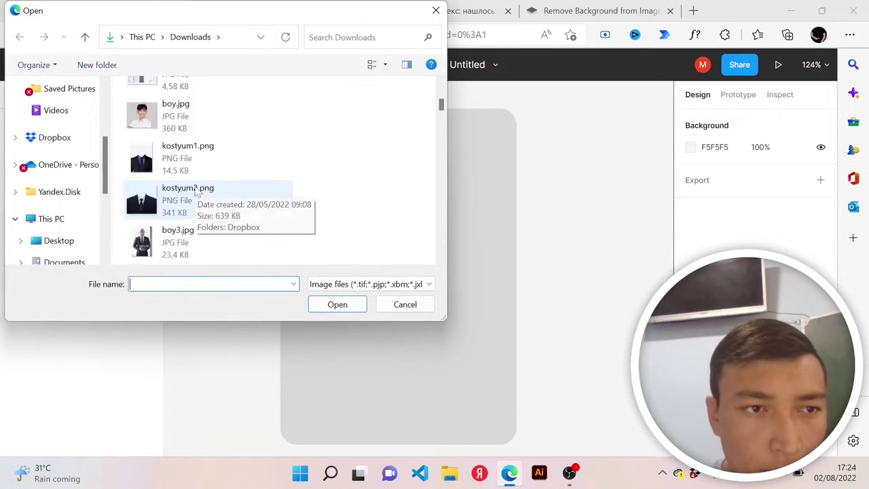
{"action": "scroll", "coordinate": [197, 194], "scroll_direction": "down", "scroll_amount": 5}
{"action": "scroll", "coordinate": [196, 190], "scroll_direction": "down", "scroll_amount": 3}
{"action": "scroll", "coordinate": [56, 229], "scroll_direction": "down", "scroll_amount": 3}
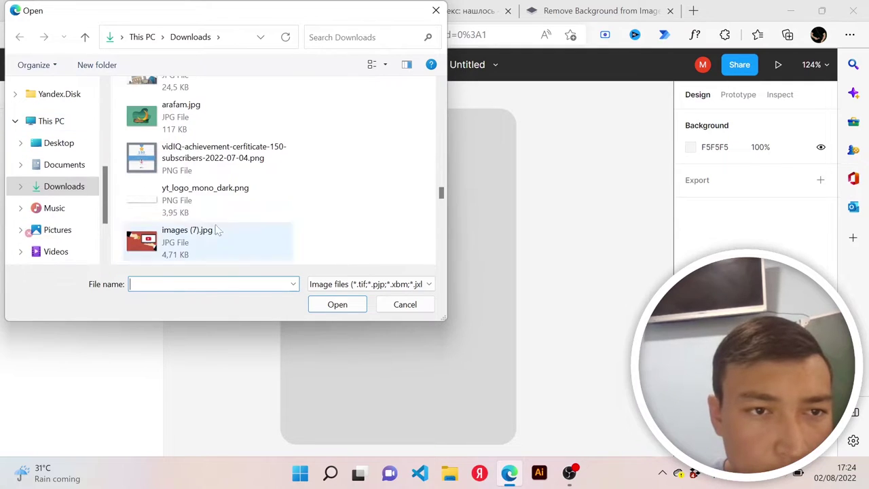
{"action": "scroll", "coordinate": [216, 232], "scroll_direction": "down", "scroll_amount": 3}
{"action": "scroll", "coordinate": [207, 235], "scroll_direction": "down", "scroll_amount": 5}
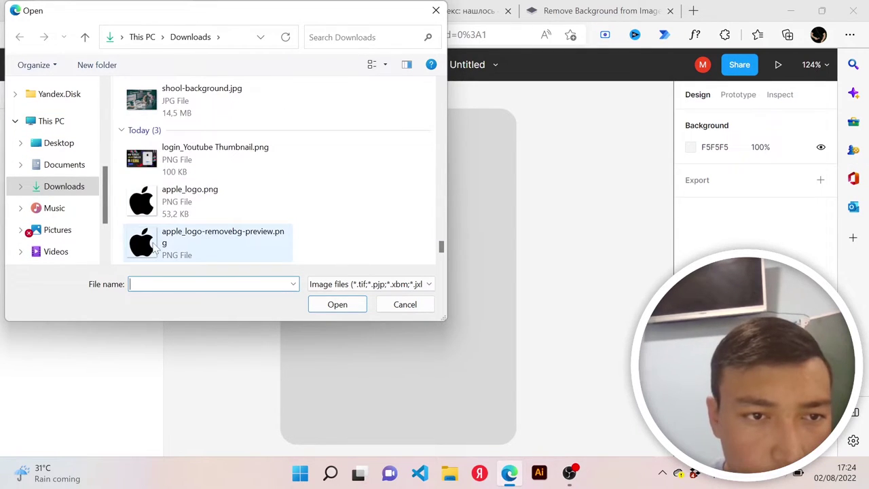
{"action": "left_click", "coordinate": [156, 249]}
{"action": "left_click", "coordinate": [337, 304]}
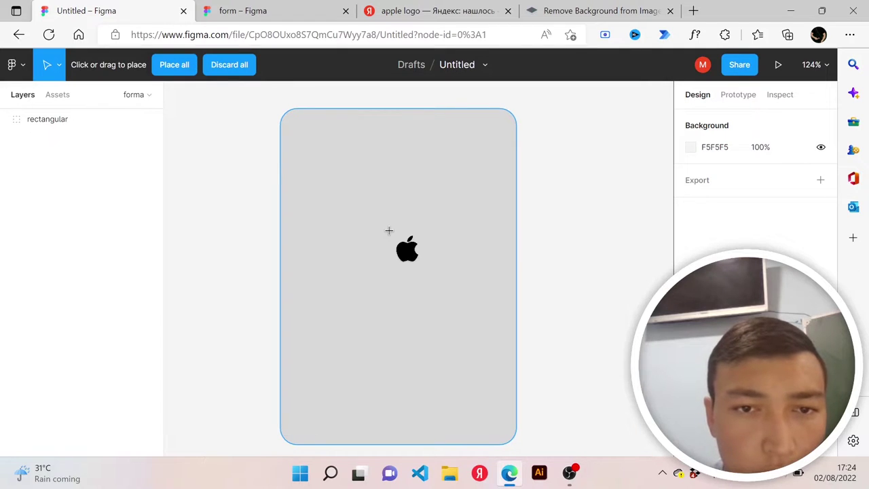
Drop the Apple logo onto the grey card and resize it to about 206 × 221
{"action": "left_click", "coordinate": [211, 215]}
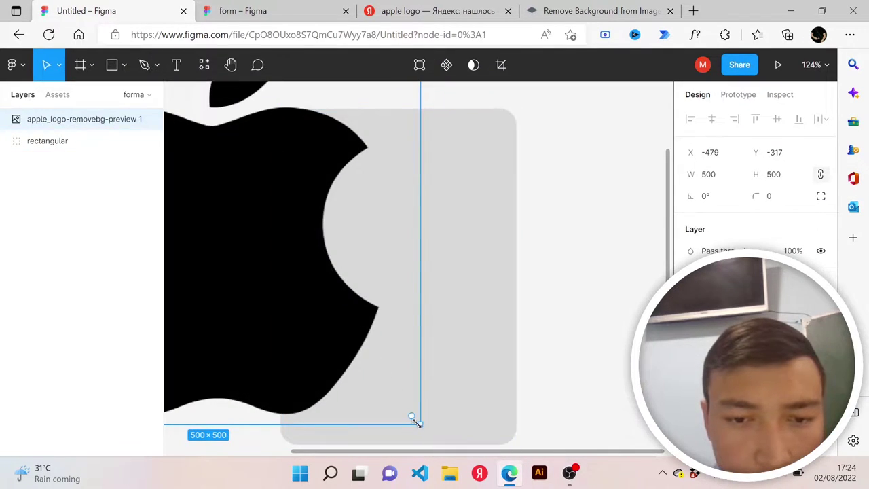
{"action": "left_click_drag", "start_coordinate": [419, 424], "coordinate": [266, 287]}
{"action": "left_click_drag", "start_coordinate": [191, 198], "coordinate": [338, 282]}
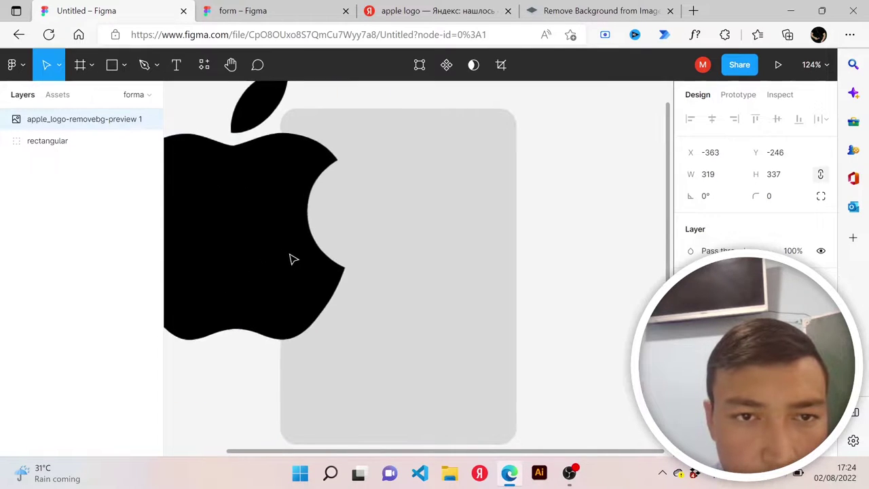
{"action": "left_click_drag", "start_coordinate": [414, 370], "coordinate": [292, 279]}
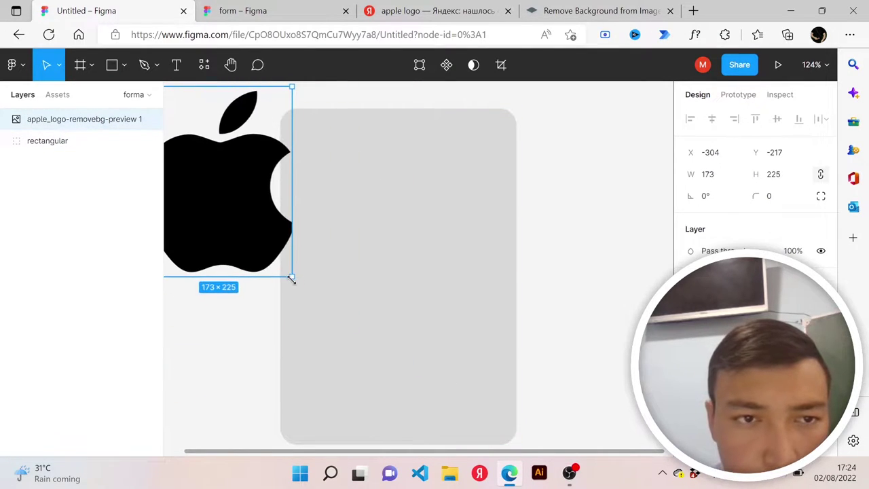
{"action": "left_click_drag", "start_coordinate": [208, 193], "coordinate": [380, 208]}
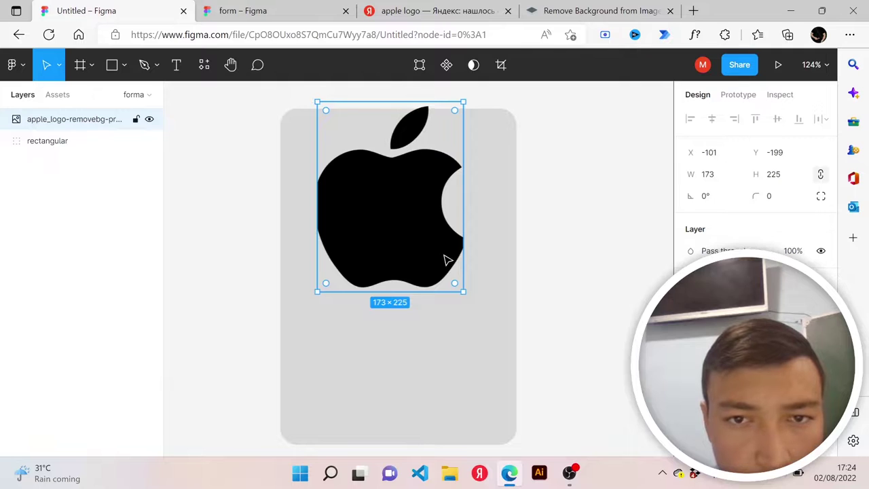
{"action": "left_click_drag", "start_coordinate": [316, 290], "coordinate": [289, 287]}
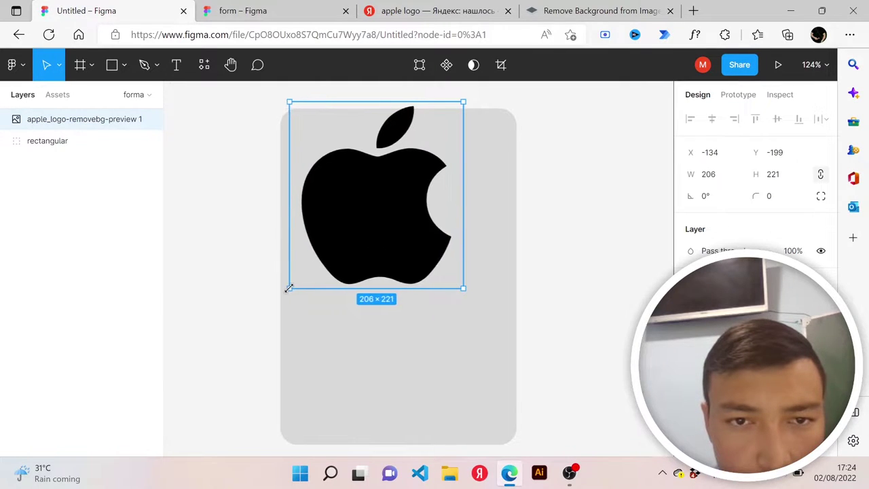
Set the logo's width to 104 and height to 81, then centre it near the card's top
{"action": "left_click", "coordinate": [243, 10]}
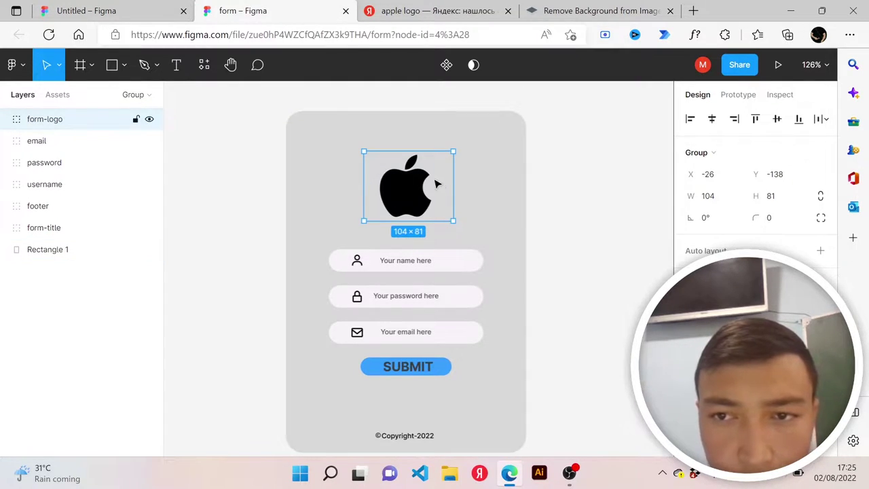
{"action": "left_click", "coordinate": [87, 10]}
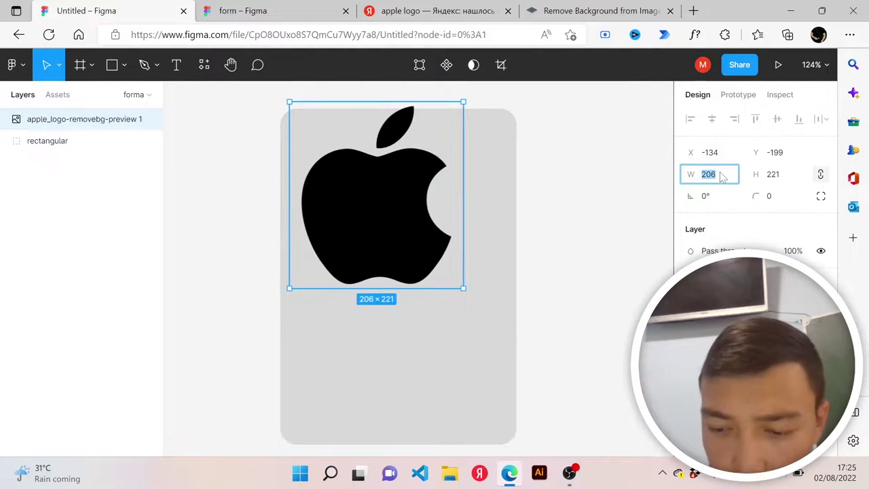
{"action": "type", "text": "104"}
{"action": "key", "text": "Return"}
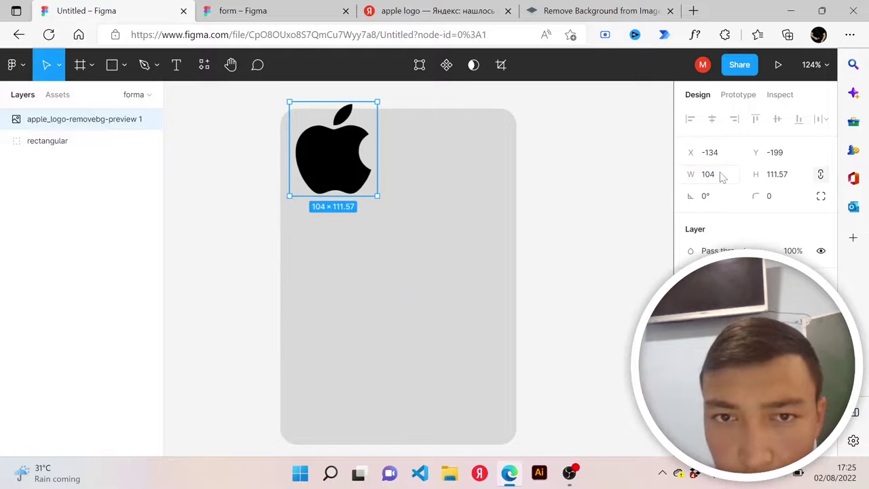
{"action": "left_click", "coordinate": [772, 175]}
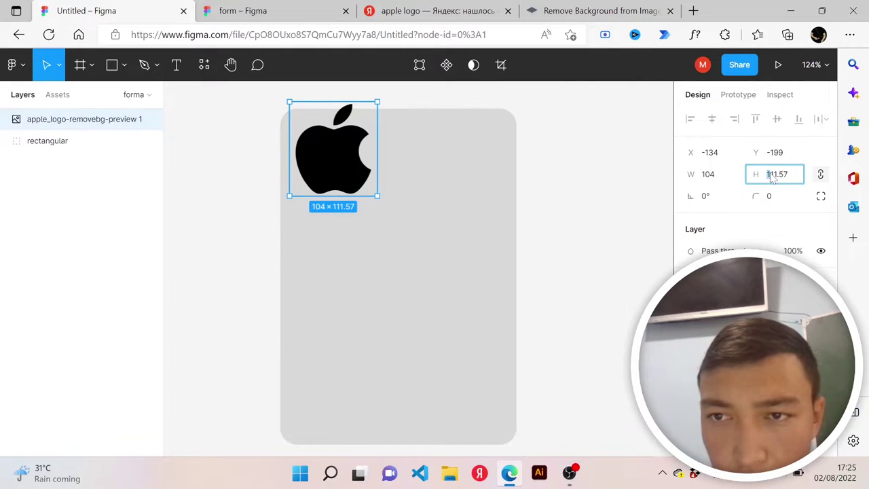
{"action": "left_click", "coordinate": [319, 20]}
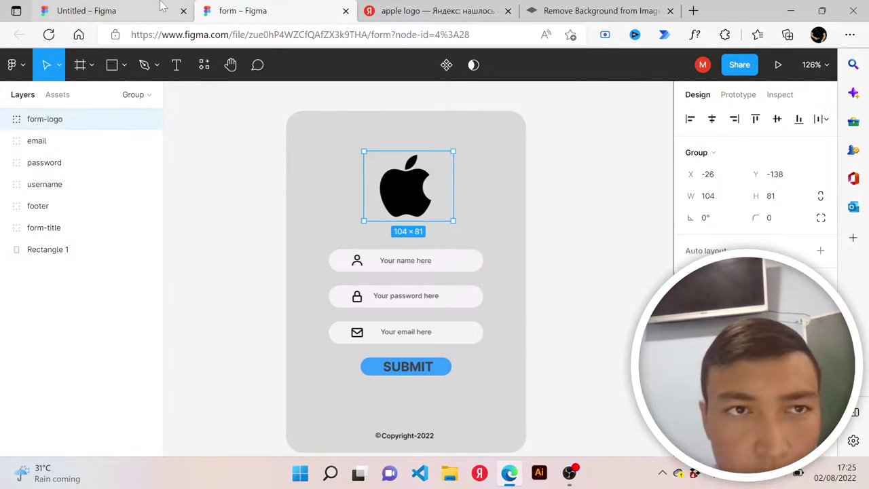
{"action": "left_click", "coordinate": [101, 10]}
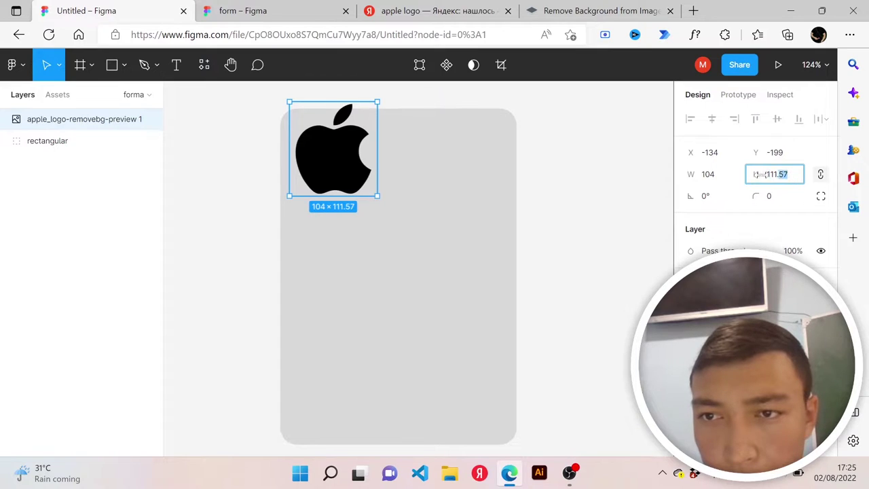
{"action": "key", "text": "ctrl+a"}
{"action": "key", "text": "Return"}
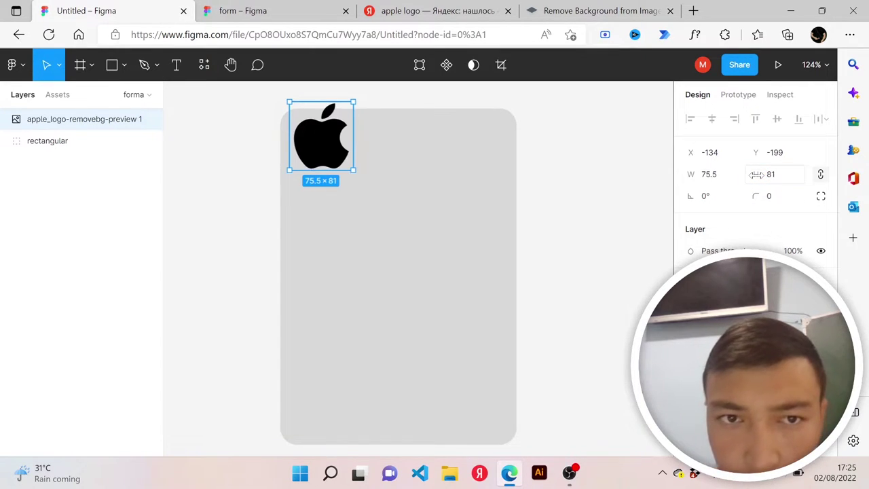
{"action": "left_click_drag", "start_coordinate": [322, 148], "coordinate": [395, 196]}
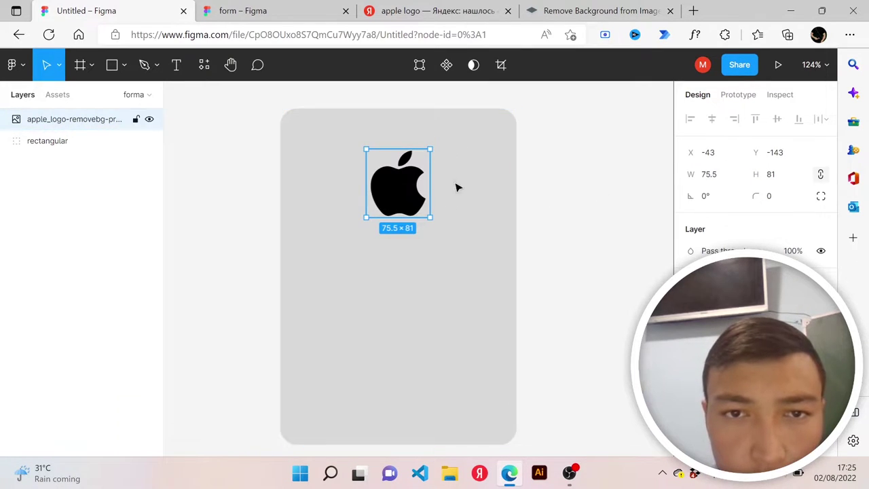
Open Inspect in both the working and reference files to compare the logo's edge spacing
{"action": "left_click", "coordinate": [745, 95]}
{"action": "left_click", "coordinate": [778, 97]}
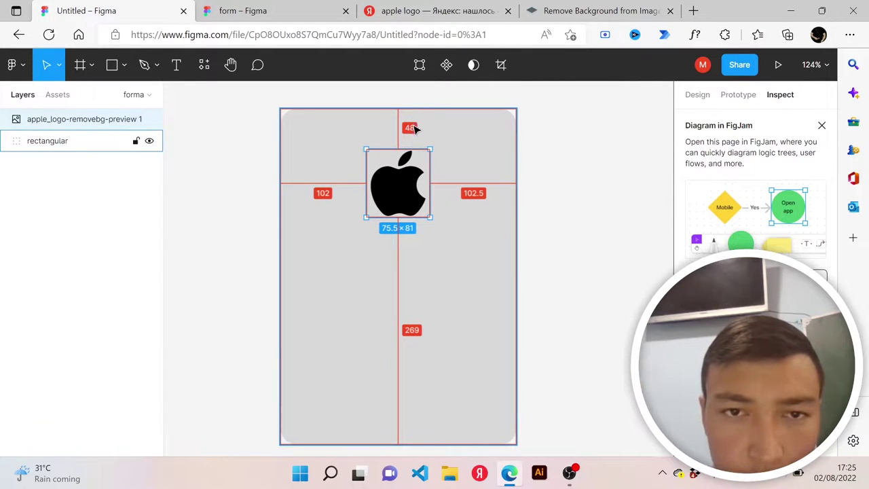
{"action": "left_click", "coordinate": [281, 12]}
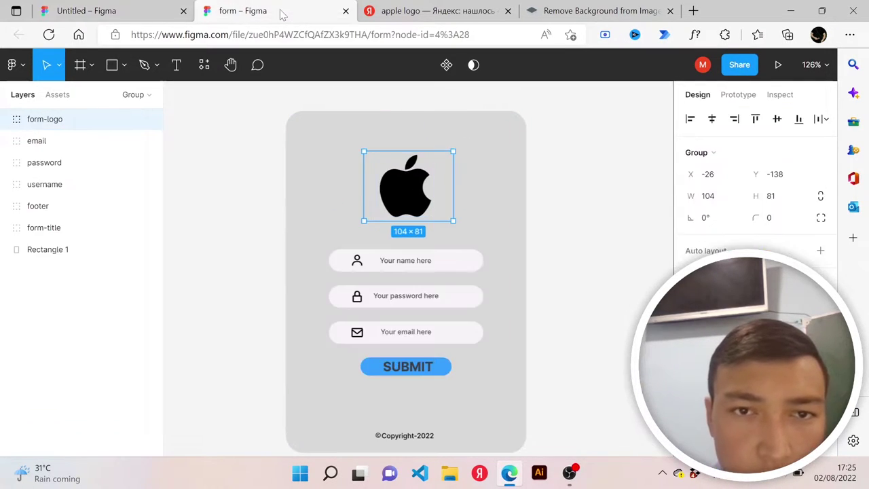
{"action": "left_click", "coordinate": [779, 95]}
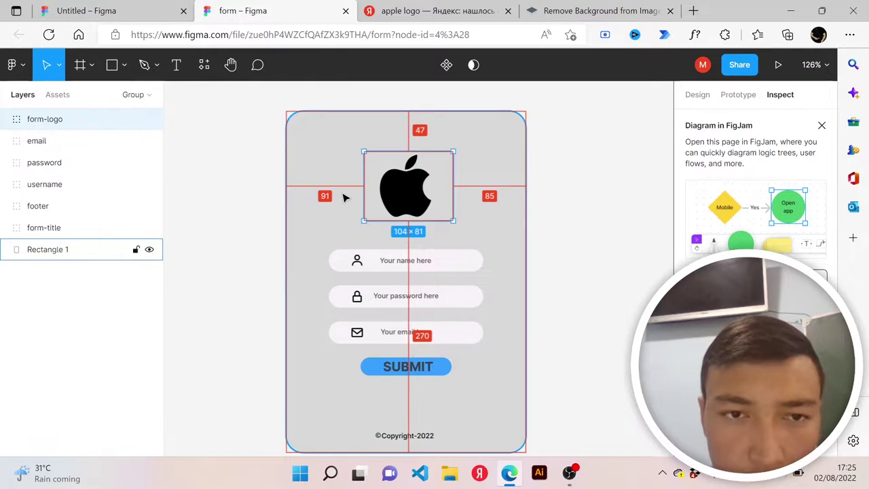
{"action": "left_click", "coordinate": [166, 9]}
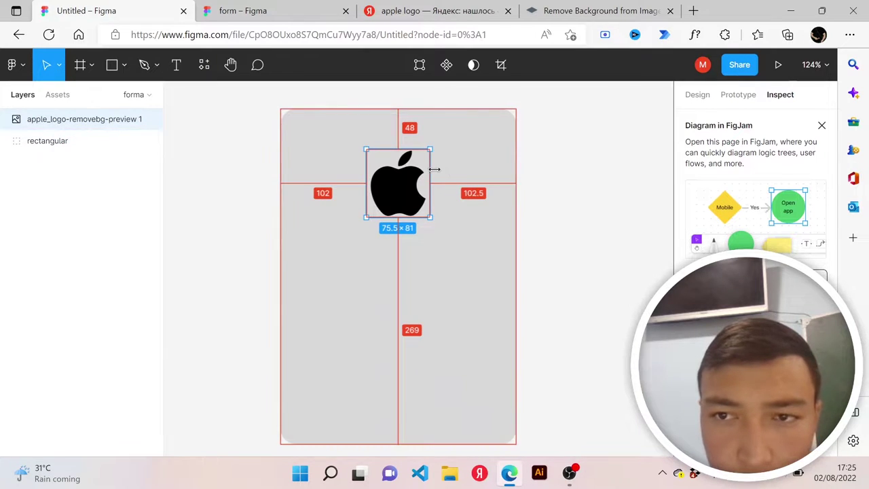
Nudge the logo up and down on the card, measuring its edge distances with Alt
{"action": "left_click", "coordinate": [692, 96]}
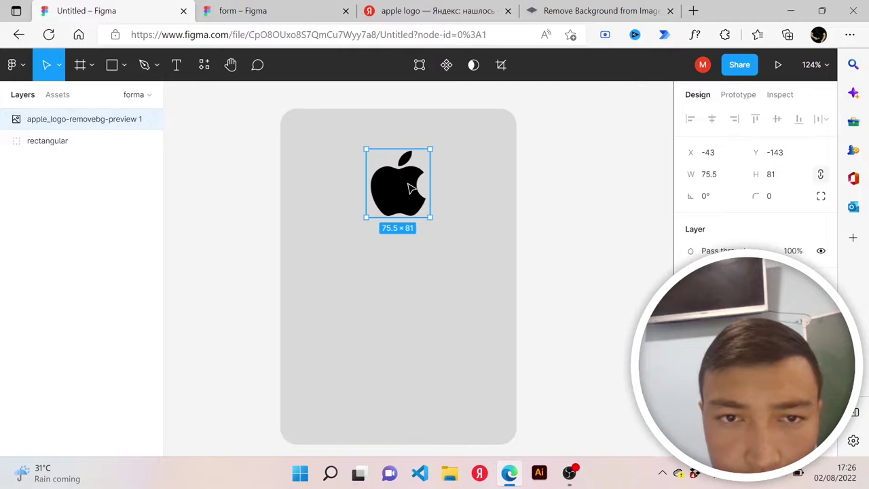
{"action": "left_click_drag", "start_coordinate": [410, 188], "coordinate": [410, 196]}
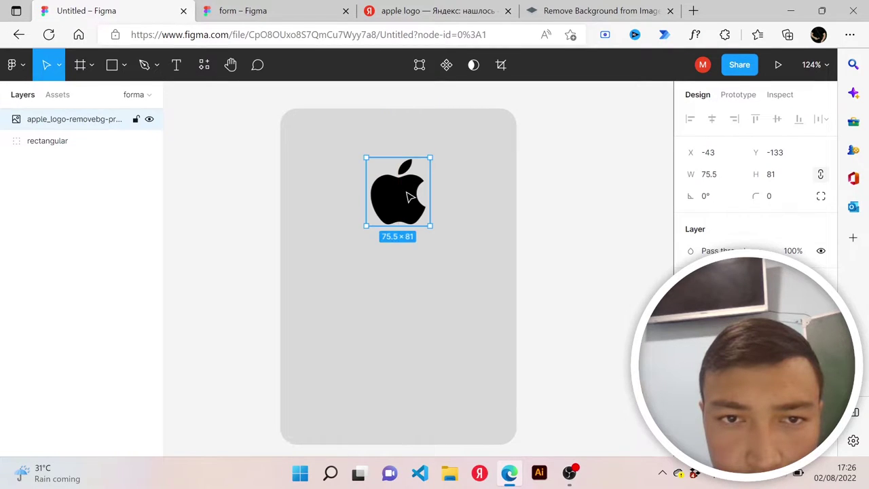
{"action": "left_click", "coordinate": [777, 94]}
{"action": "mouse_move", "coordinate": [441, 305]}
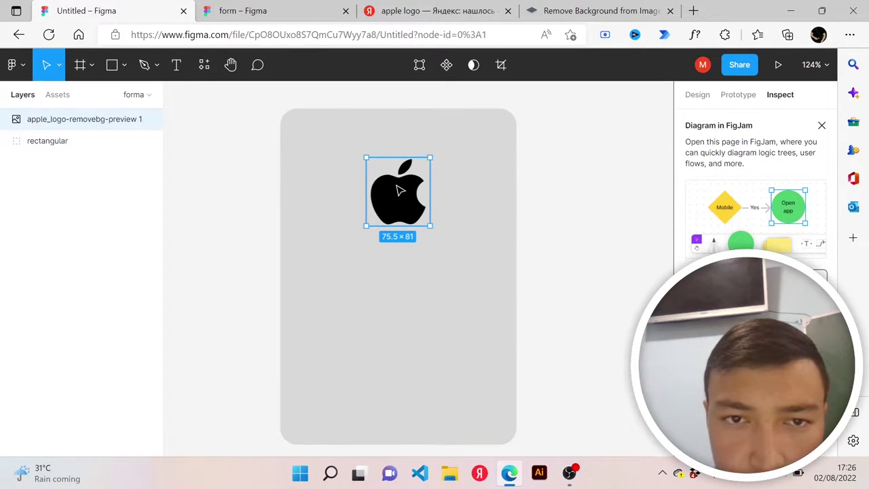
{"action": "left_click_drag", "start_coordinate": [399, 186], "coordinate": [399, 182]}
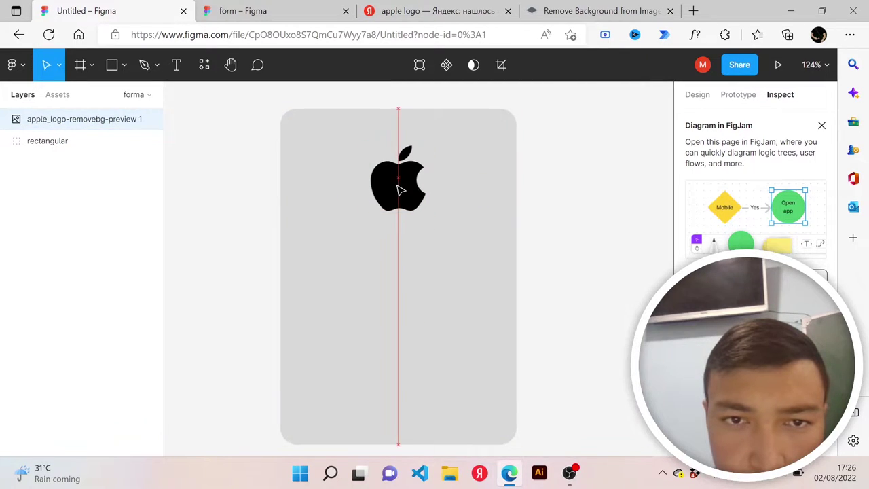
{"action": "key", "text": "alt"}
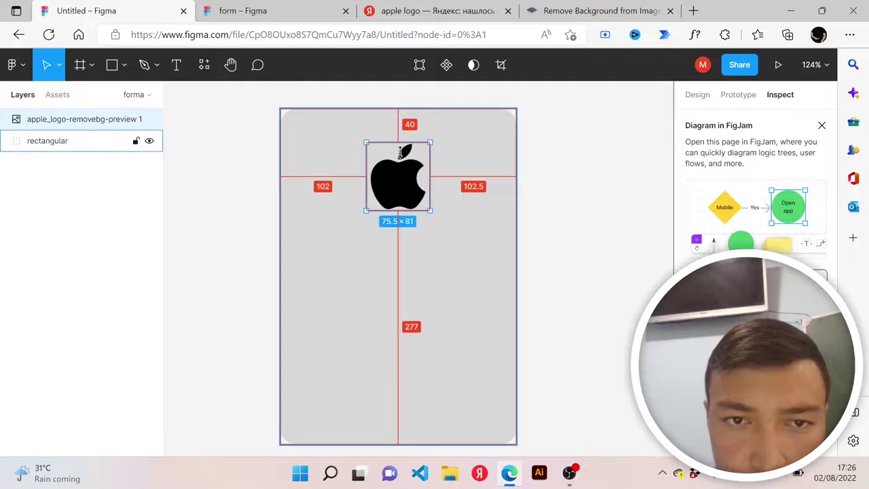
{"action": "mouse_move", "coordinate": [398, 184]}
{"action": "left_mouse_down"}
{"action": "mouse_move", "coordinate": [388, 185]}
{"action": "mouse_move", "coordinate": [399, 183]}
{"action": "left_mouse_up"}
{"action": "key", "text": "alt"}
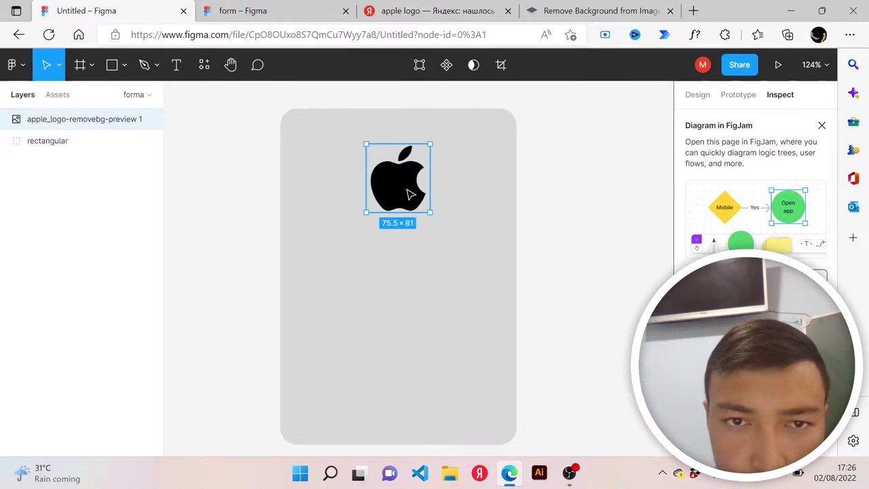
{"action": "left_click_drag", "start_coordinate": [409, 195], "coordinate": [410, 201]}
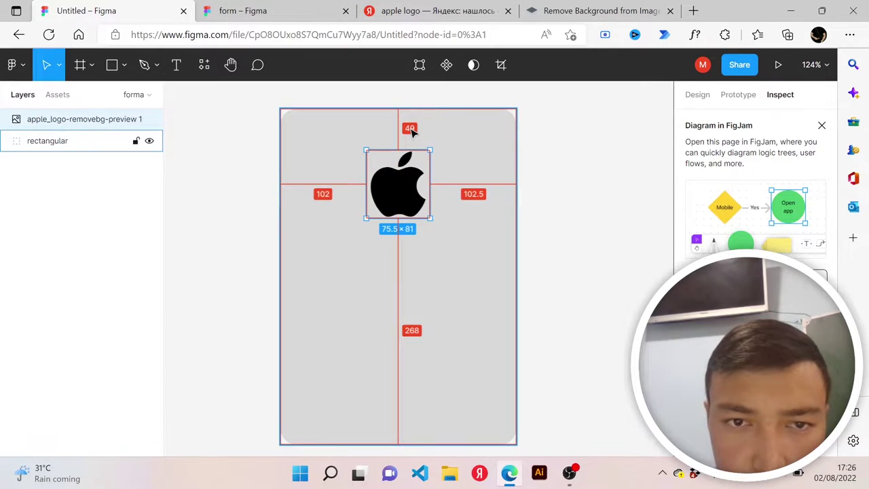
Check the reference form logo's position, size and inspect measurements
{"action": "left_click", "coordinate": [251, 10]}
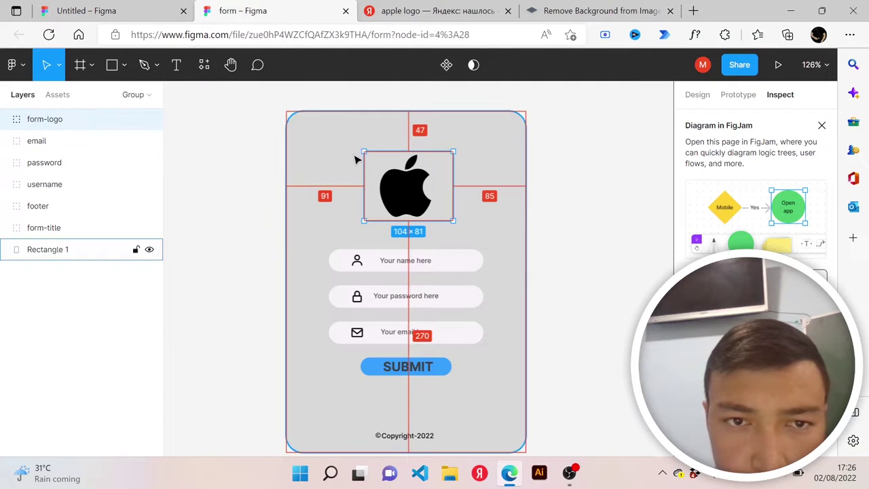
{"action": "left_click", "coordinate": [699, 99]}
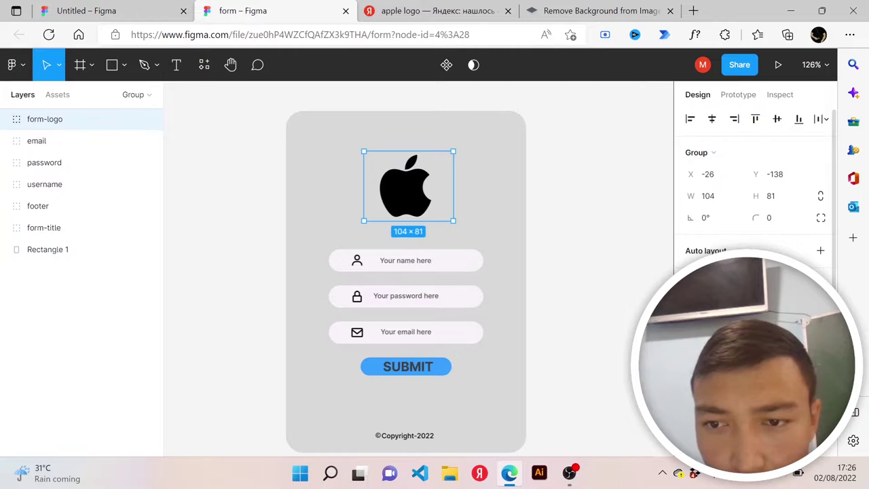
{"action": "scroll", "coordinate": [753, 204], "scroll_direction": "down", "scroll_amount": 3}
{"action": "scroll", "coordinate": [753, 203], "scroll_direction": "down", "scroll_amount": 2}
{"action": "scroll", "coordinate": [753, 204], "scroll_direction": "up", "scroll_amount": 5}
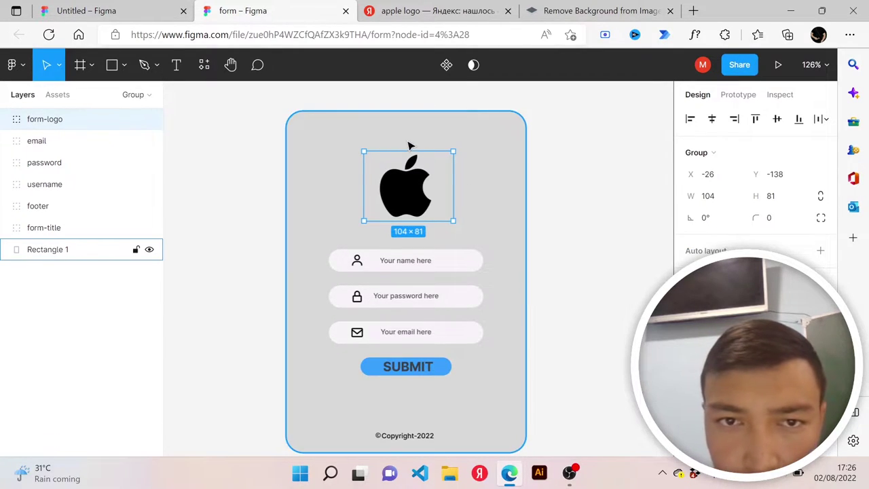
{"action": "left_click", "coordinate": [773, 100]}
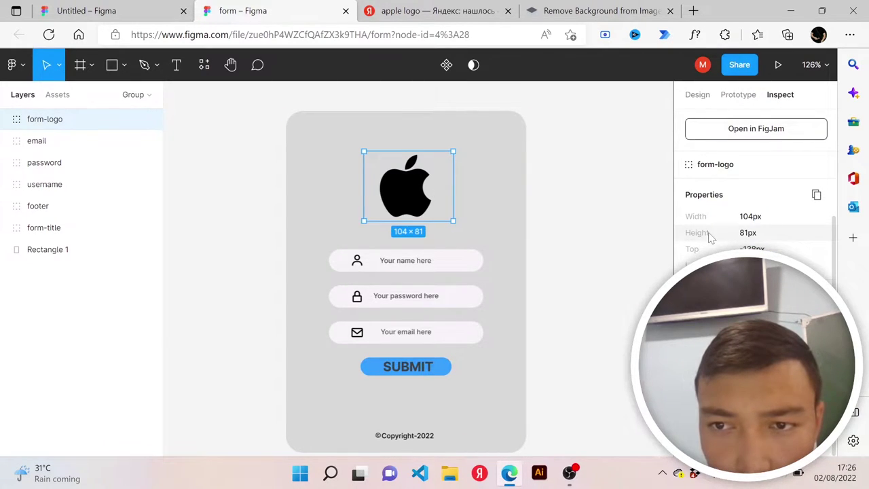
{"action": "mouse_move", "coordinate": [423, 149]}
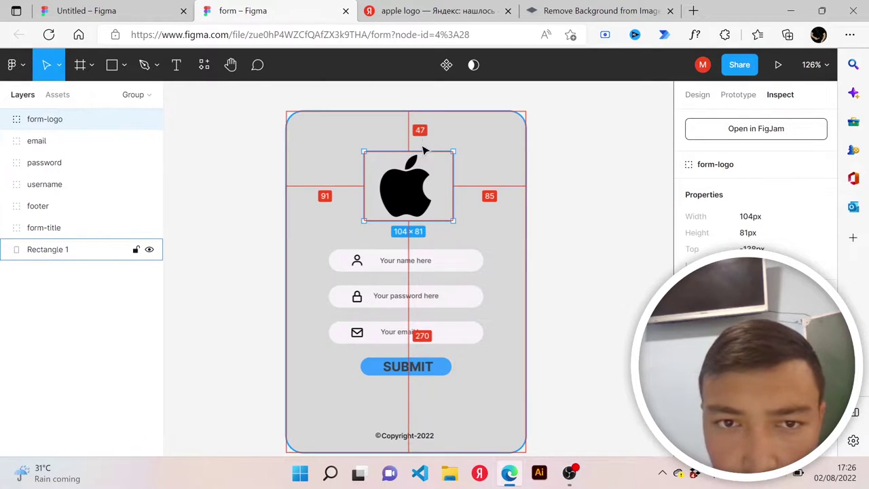
Fine-tune the logo to sit 47 from the card's top, matching the reference gap
{"action": "left_click", "coordinate": [171, 8]}
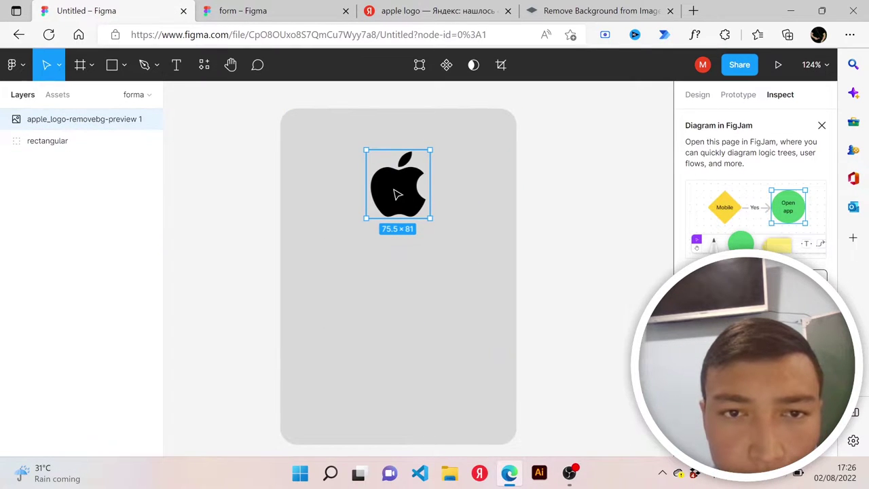
{"action": "left_click_drag", "start_coordinate": [394, 192], "coordinate": [397, 192]}
{"action": "key", "text": "alt"}
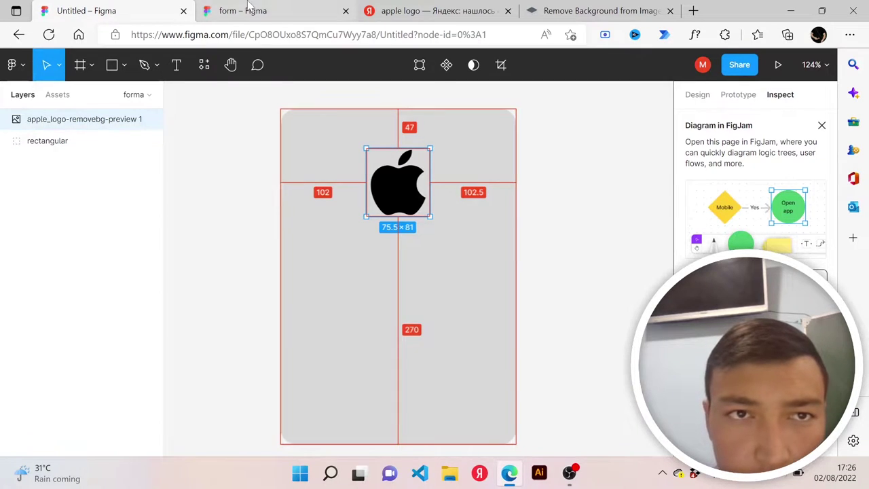
{"action": "left_click", "coordinate": [249, 7]}
{"action": "key", "text": "alt"}
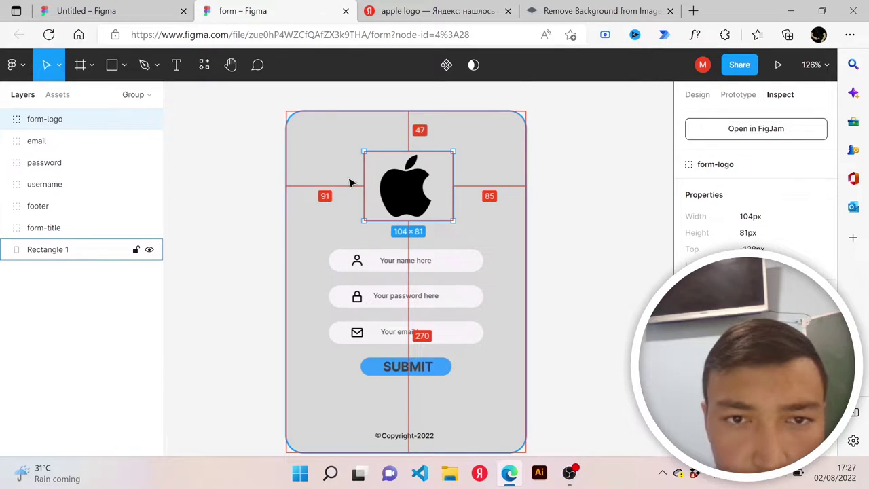
{"action": "left_click", "coordinate": [122, 10]}
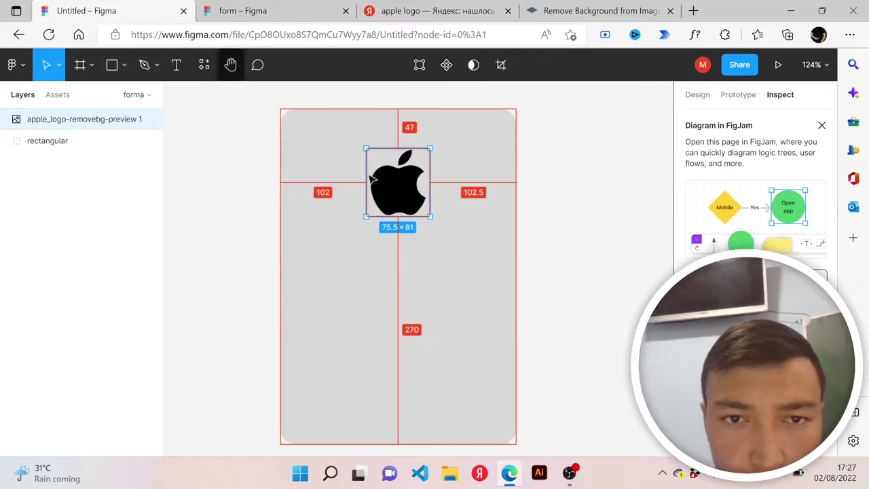
{"action": "key", "text": "alt"}
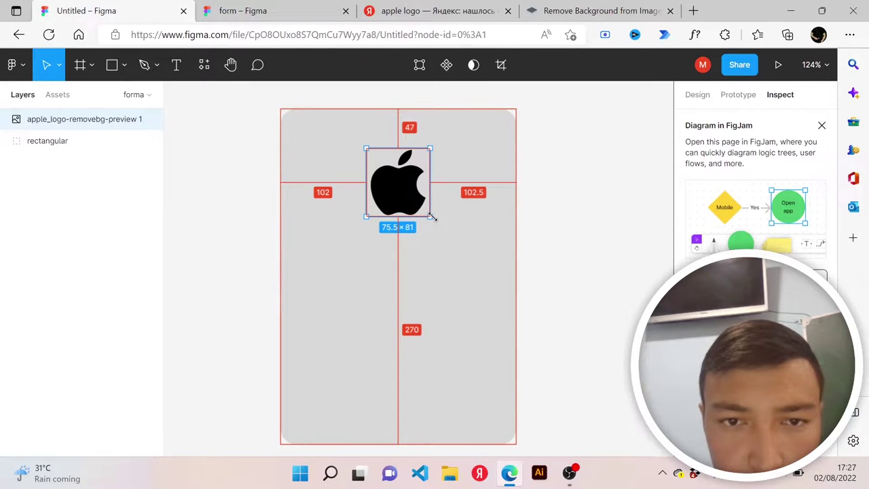
{"action": "left_click", "coordinate": [699, 95]}
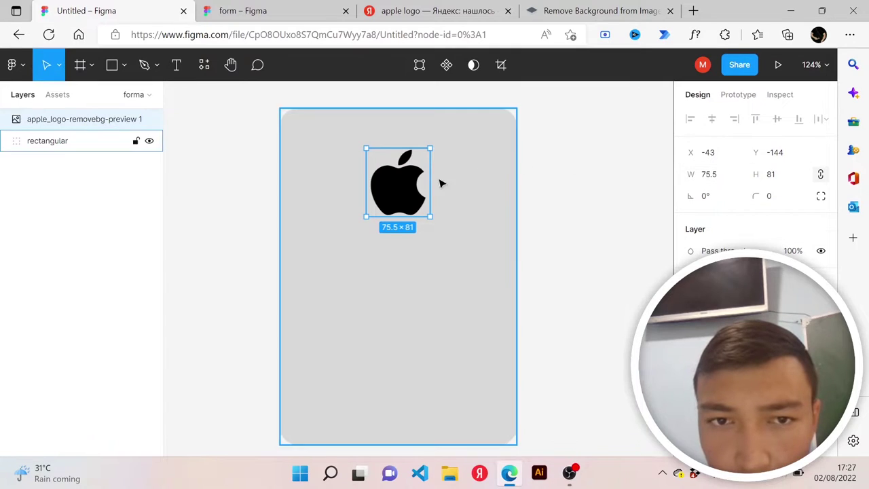
Set the logo width to 104 and move it up and left on the card
{"action": "left_click", "coordinate": [710, 174]}
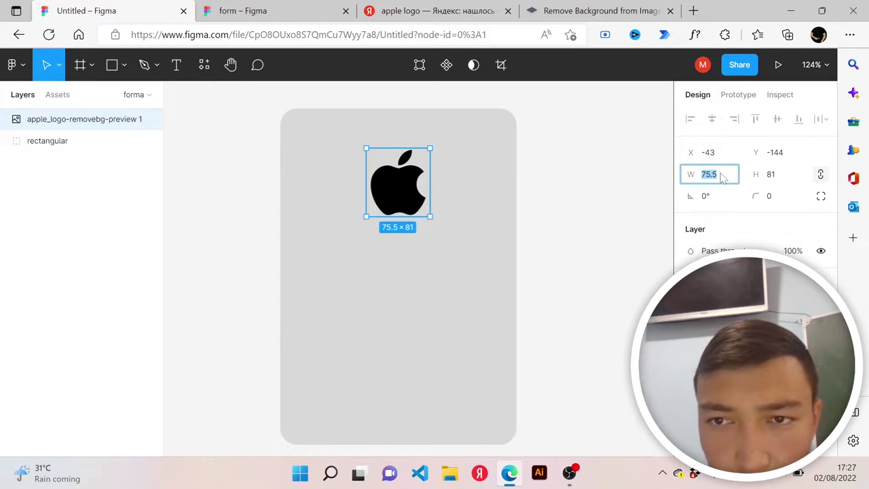
{"action": "left_click", "coordinate": [310, 14]}
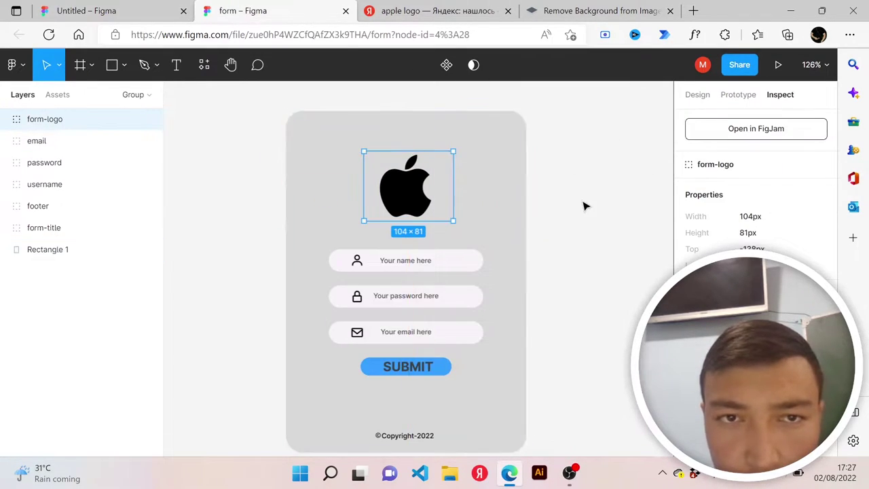
{"action": "left_click", "coordinate": [151, 9]}
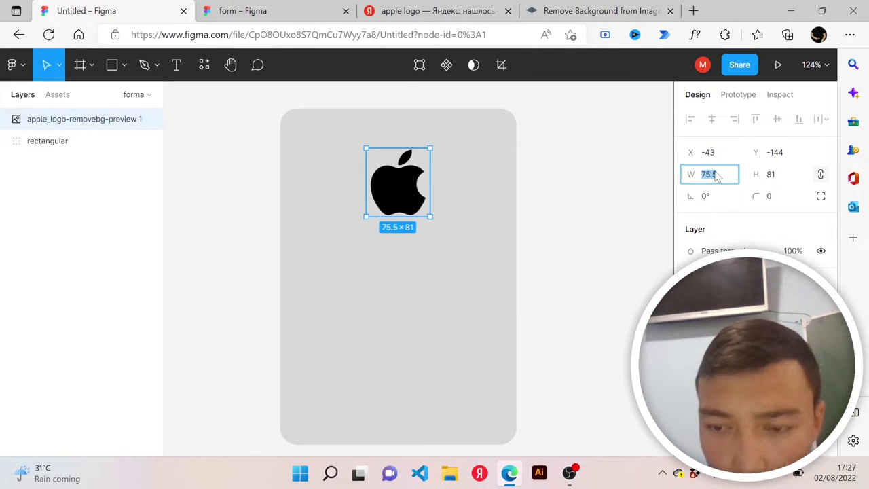
{"action": "type", "text": "107"}
{"action": "key", "text": "BackSpace"}
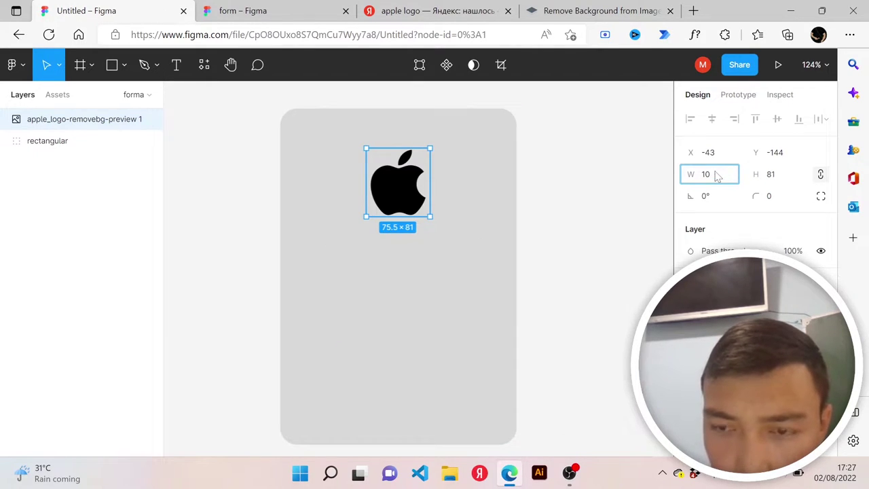
{"action": "type", "text": "4"}
{"action": "key", "text": "Return"}
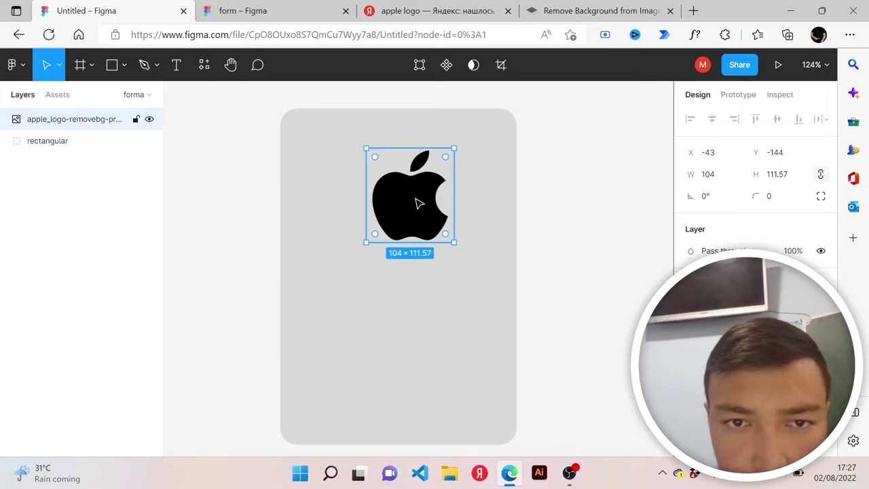
{"action": "left_click_drag", "start_coordinate": [418, 202], "coordinate": [407, 193]}
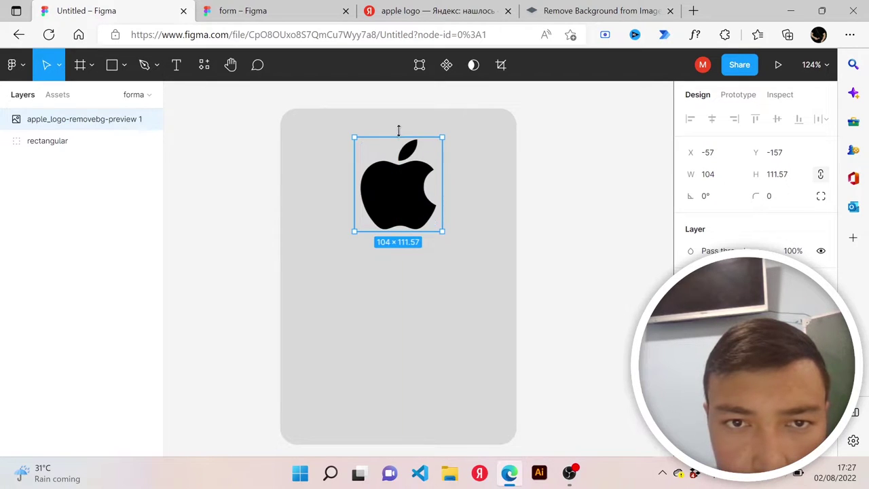
Nudge the logo onto the card's centre line, checking its inspect measurements
{"action": "left_click", "coordinate": [793, 95]}
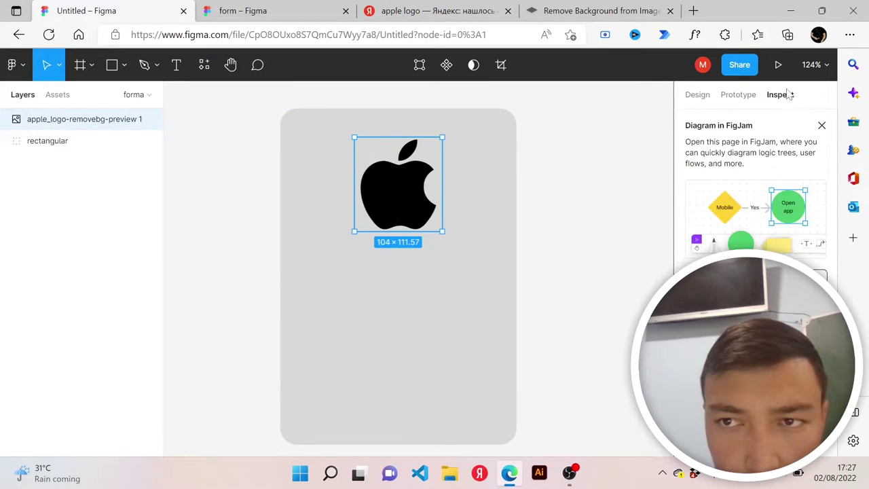
{"action": "left_click_drag", "start_coordinate": [405, 185], "coordinate": [405, 195]}
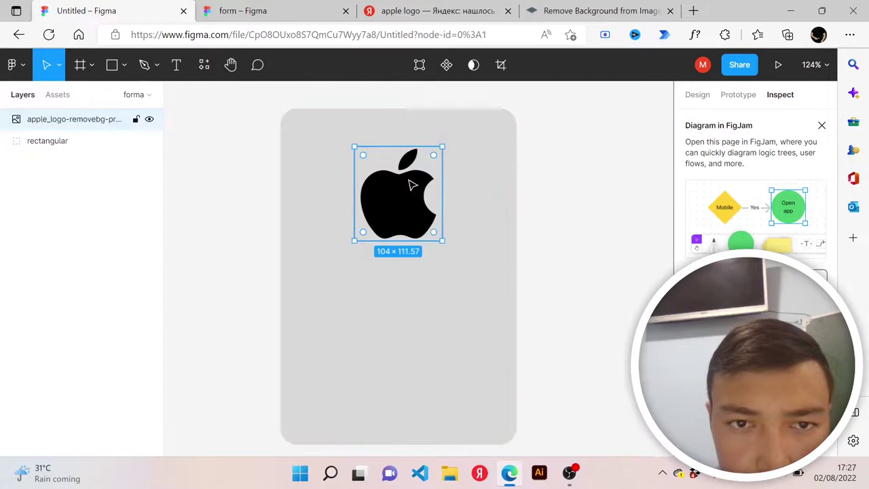
{"action": "left_click_drag", "start_coordinate": [410, 202], "coordinate": [411, 205]}
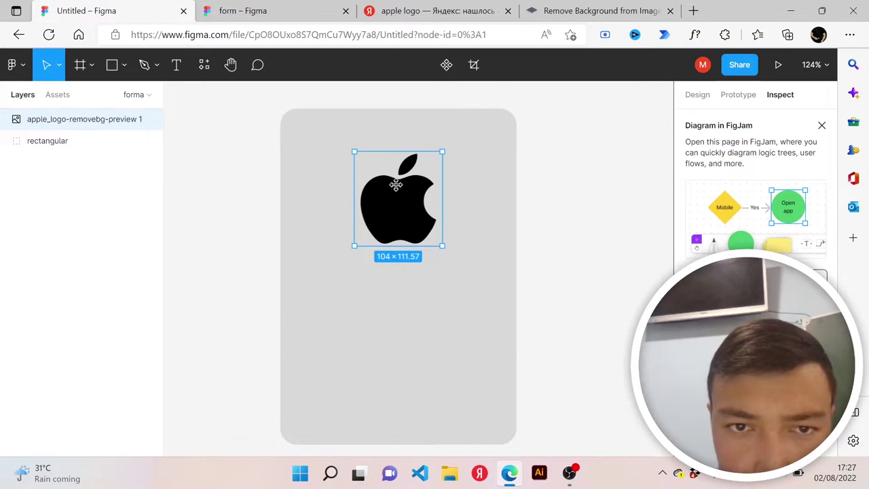
{"action": "left_click_drag", "start_coordinate": [400, 191], "coordinate": [399, 186]}
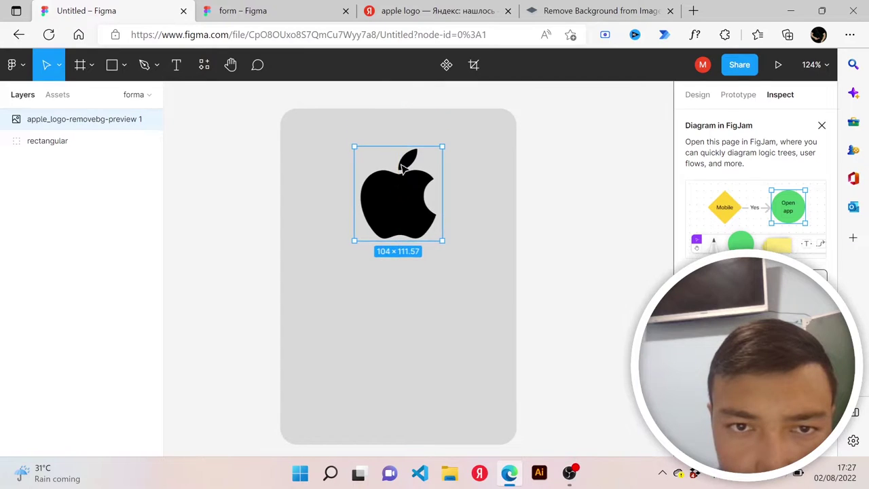
{"action": "left_click", "coordinate": [696, 103]}
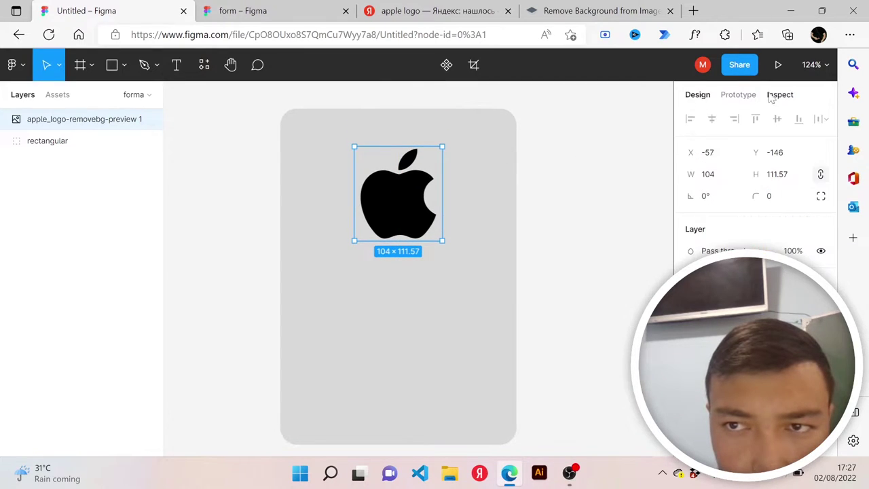
{"action": "left_click", "coordinate": [774, 96]}
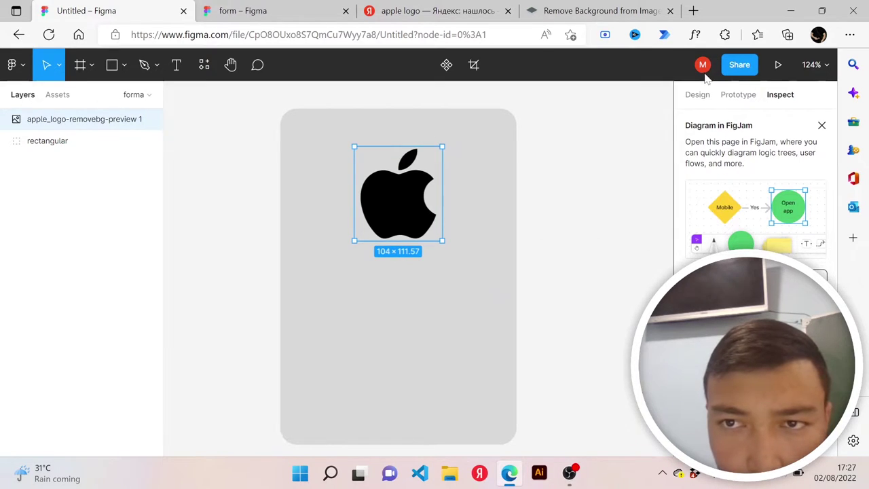
{"action": "left_click", "coordinate": [703, 68]}
{"action": "left_click", "coordinate": [821, 125]}
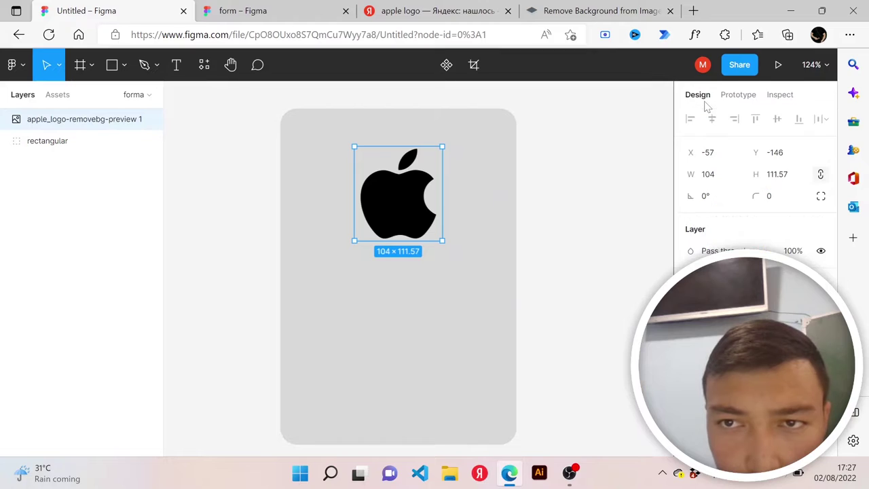
Shrink the logo by setting its height to 81
{"action": "left_click", "coordinate": [775, 174]}
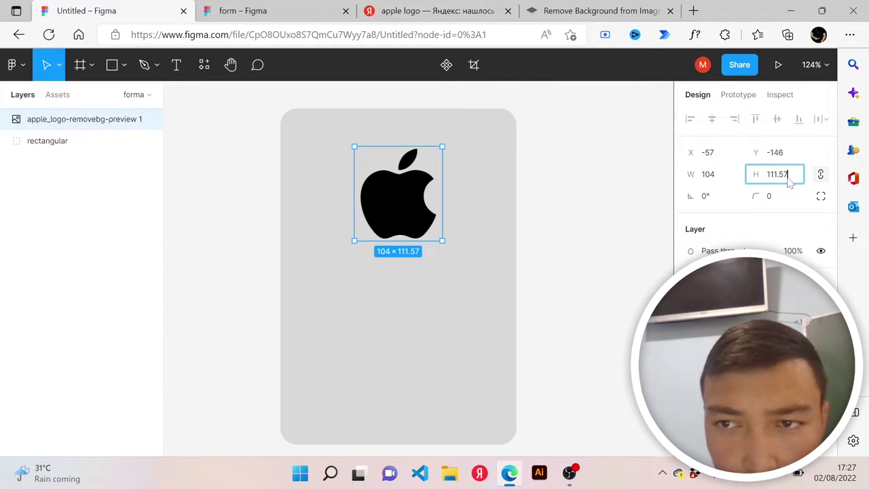
{"action": "key", "text": "ctrl+a"}
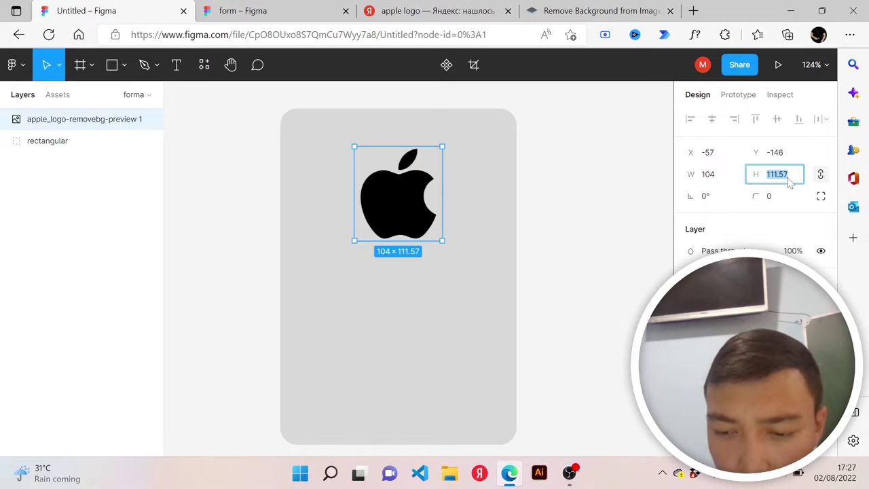
{"action": "type", "text": "81"}
{"action": "key", "text": "Return"}
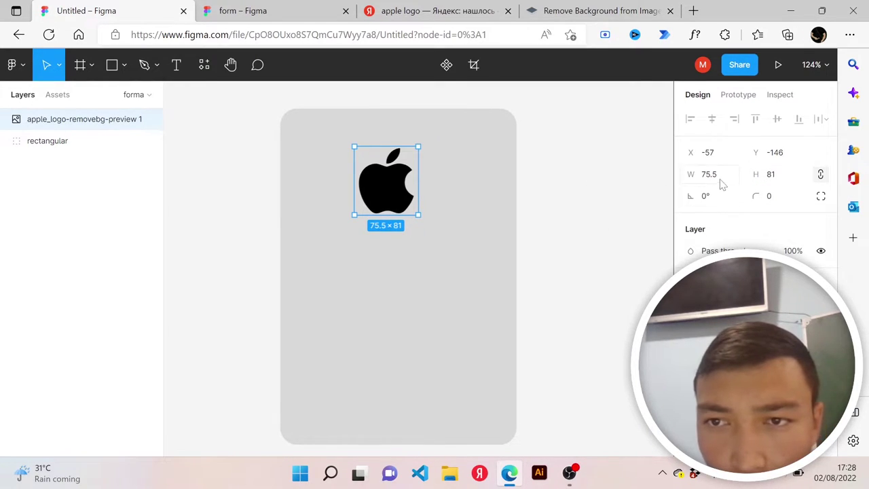
Set the logo width back to 104 and compare it with the reference form's logo
{"action": "left_click", "coordinate": [714, 175]}
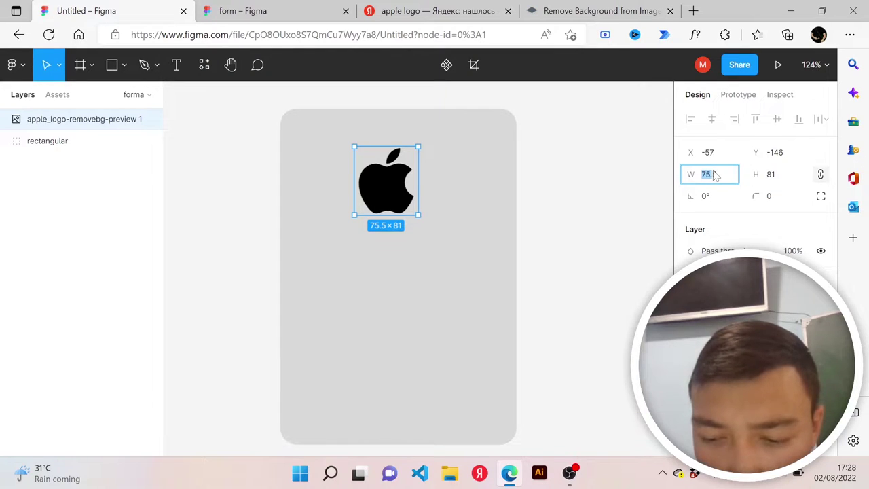
{"action": "type", "text": "05"}
{"action": "key", "text": "Left"}
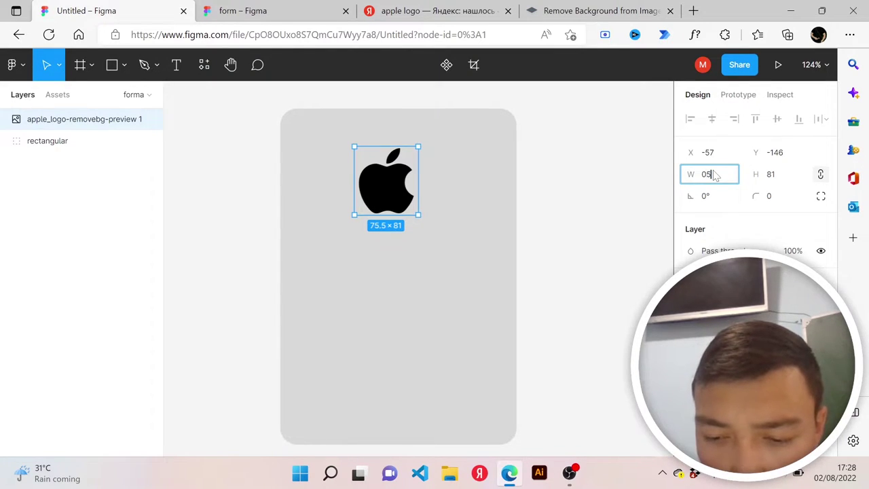
{"action": "key", "text": "BackSpace"}
{"action": "key", "text": "Delete"}
{"action": "type", "text": "104"}
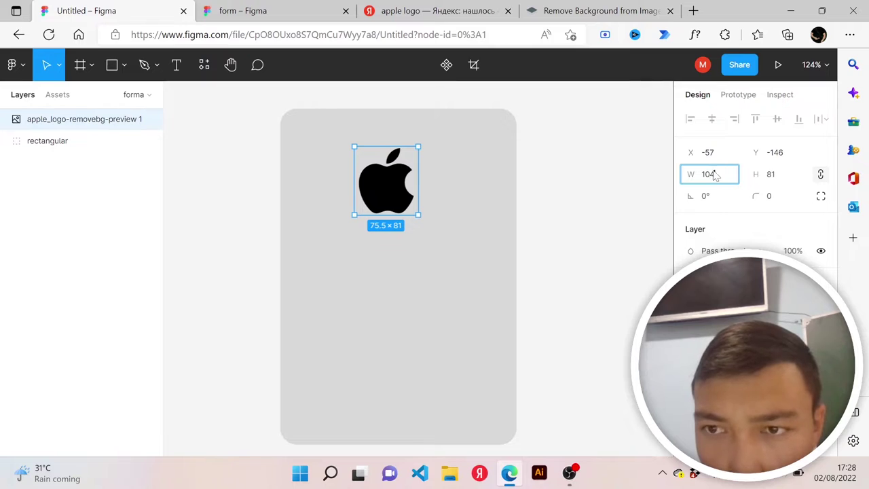
{"action": "key", "text": "Return"}
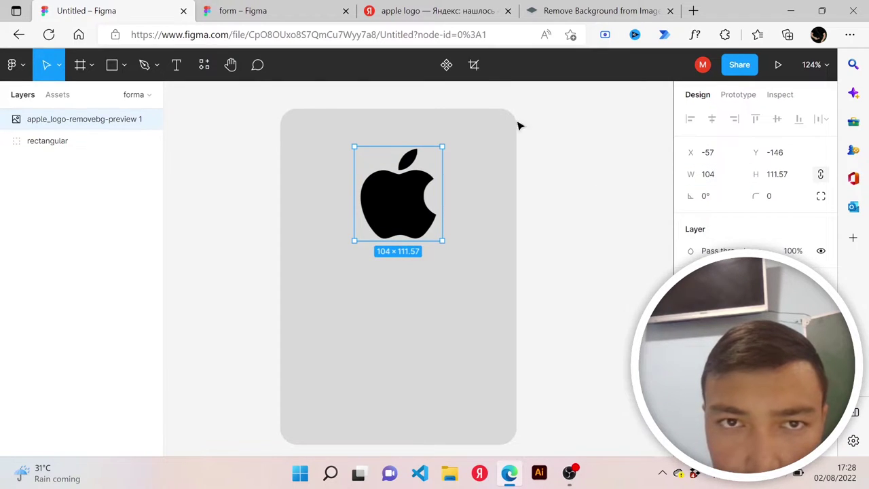
{"action": "left_click", "coordinate": [299, 9]}
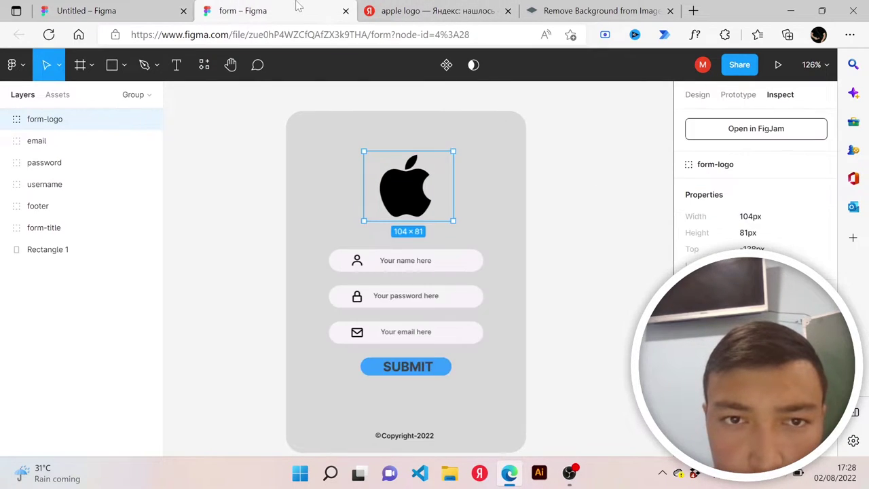
{"action": "left_click", "coordinate": [139, 10]}
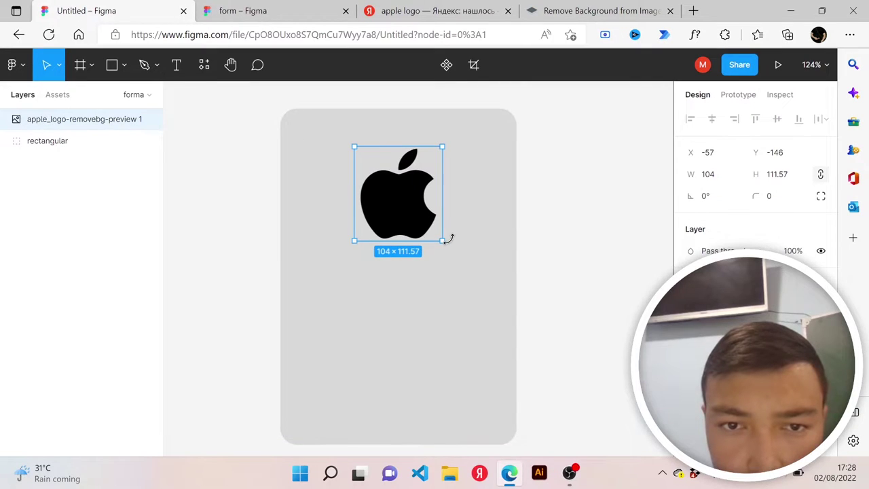
Resize the logo to 100 × 101.01 using the corner handle and W field
{"action": "mouse_move", "coordinate": [443, 240]}
{"action": "left_mouse_down"}
{"action": "mouse_move", "coordinate": [453, 242]}
{"action": "mouse_move", "coordinate": [429, 246]}
{"action": "mouse_move", "coordinate": [446, 247]}
{"action": "mouse_move", "coordinate": [437, 231]}
{"action": "left_mouse_up"}
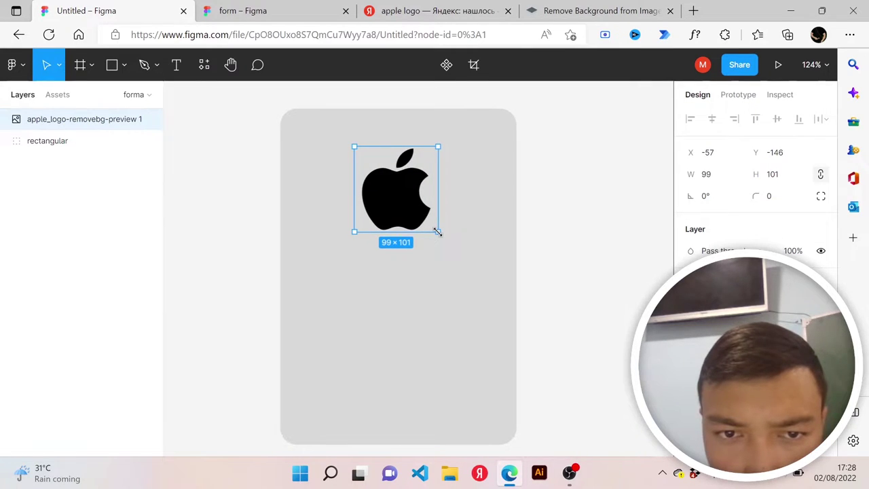
{"action": "left_click_drag", "start_coordinate": [437, 232], "coordinate": [437, 230]}
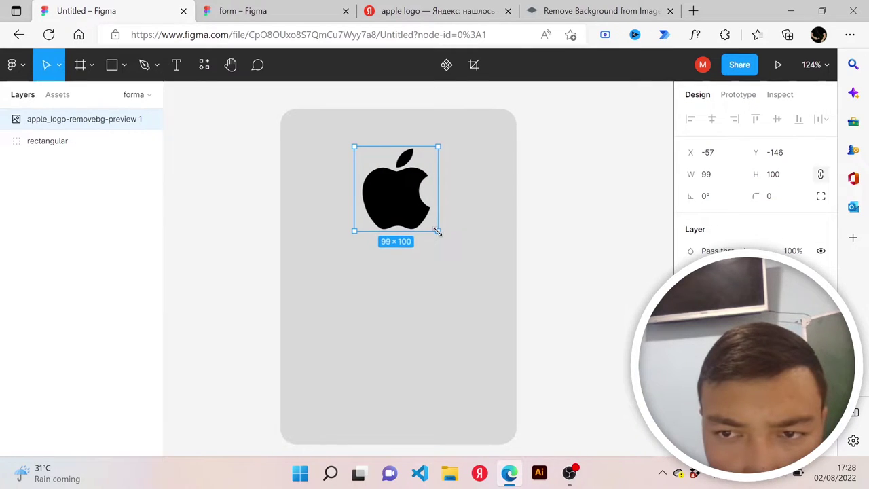
{"action": "left_click", "coordinate": [706, 175]}
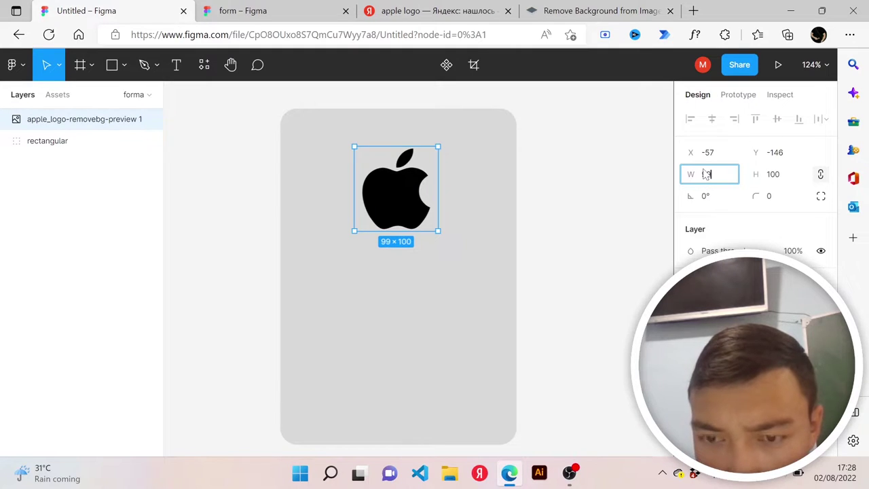
{"action": "key", "text": "BackSpace"}
{"action": "type", "text": "100"}
{"action": "key", "text": "Return"}
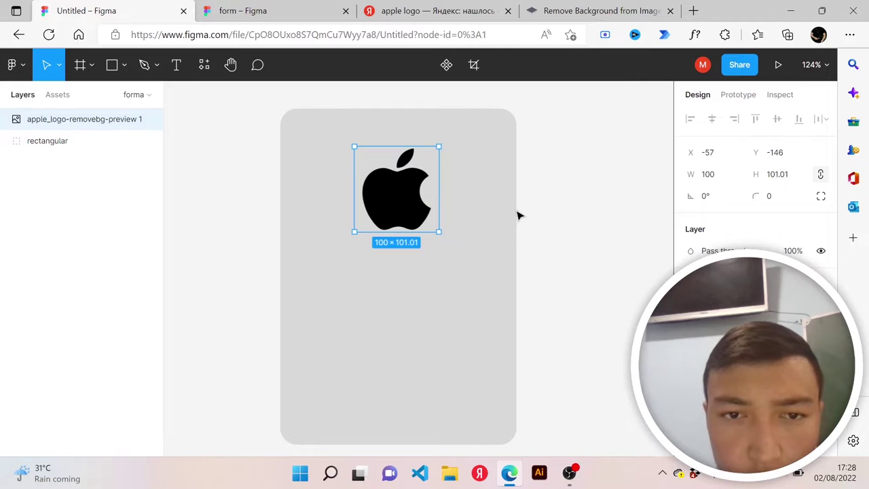
Centre the logo horizontally on the card and bring up the reference form
{"action": "left_click", "coordinate": [774, 94]}
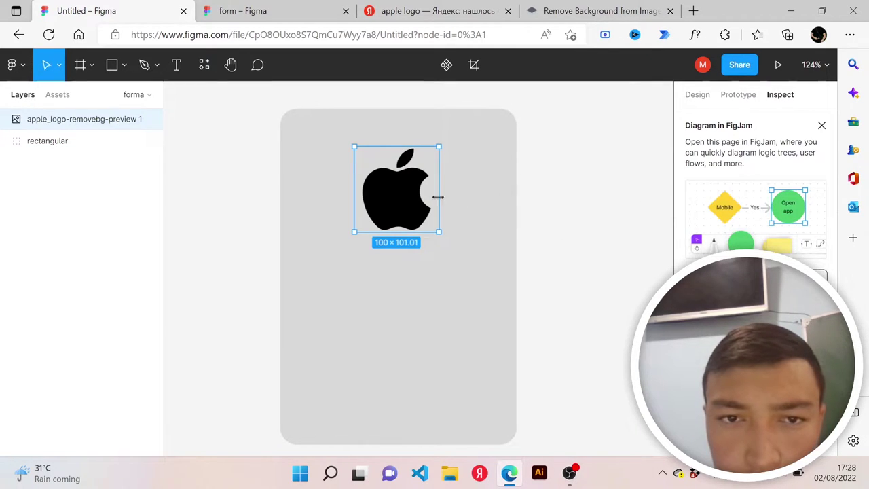
{"action": "left_click_drag", "start_coordinate": [402, 195], "coordinate": [409, 199]}
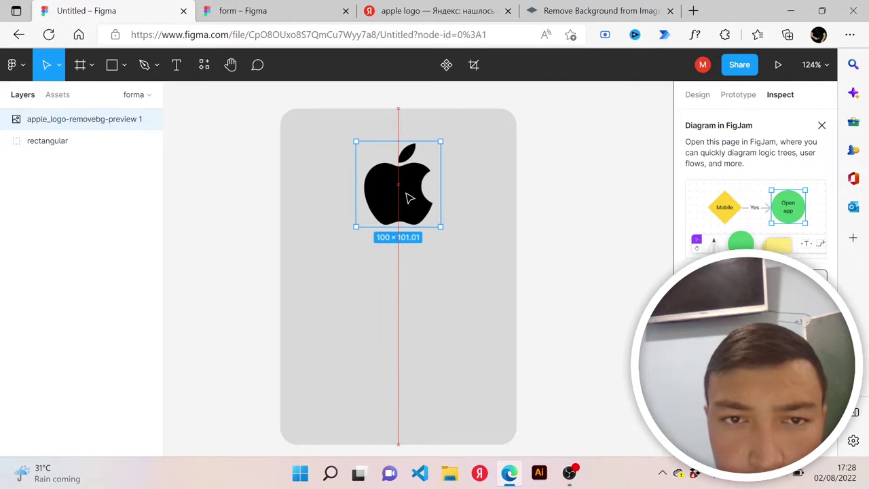
{"action": "left_click", "coordinate": [305, 7]}
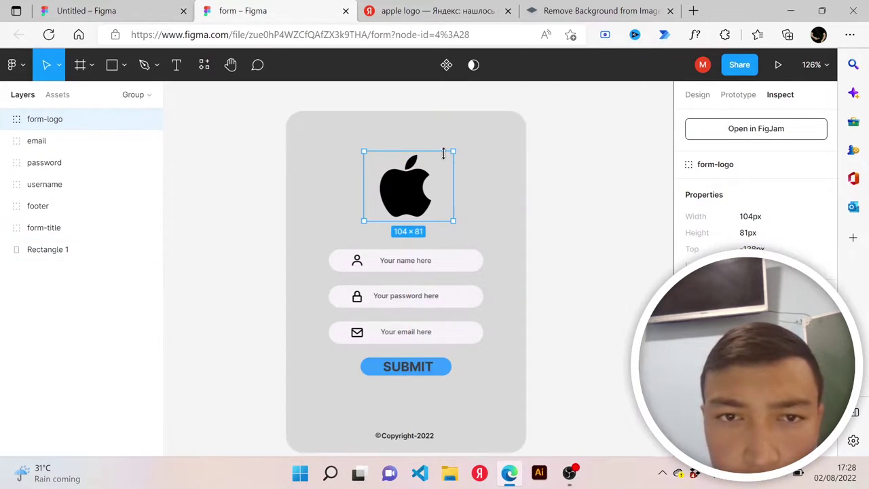
Drag the 100 × 101.01 logo to sit 45 below the card's top with 90 each side
{"action": "left_click", "coordinate": [140, 8]}
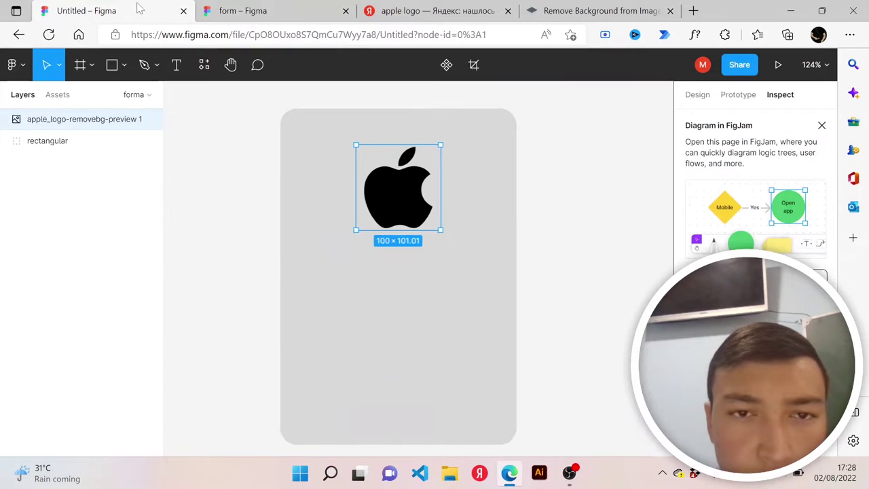
{"action": "left_click", "coordinate": [703, 64]}
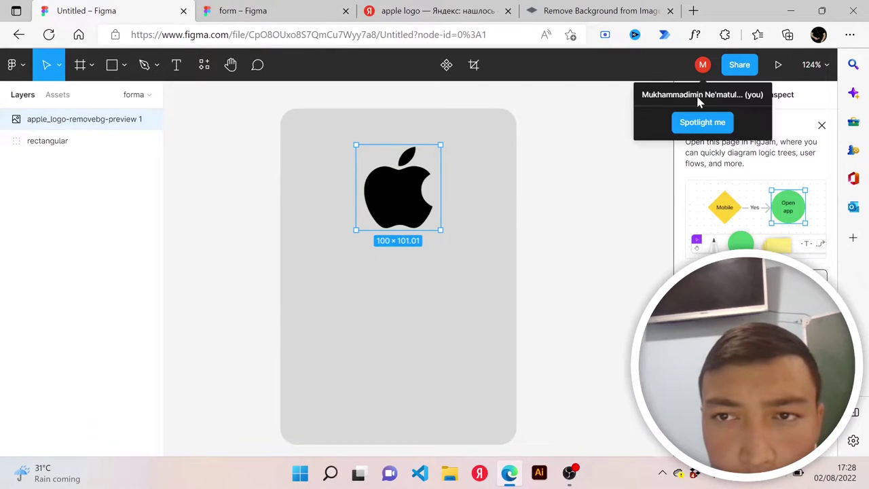
{"action": "left_click", "coordinate": [699, 101]}
{"action": "left_click", "coordinate": [699, 95]}
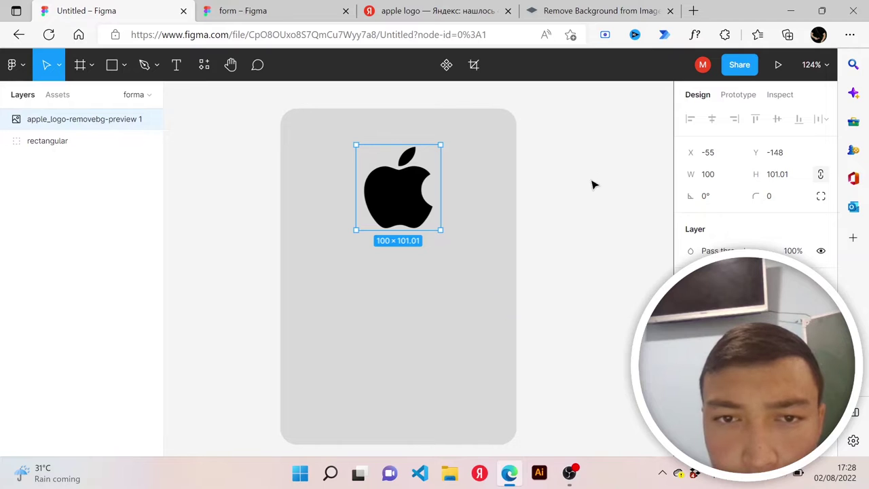
{"action": "right_click", "coordinate": [448, 197]}
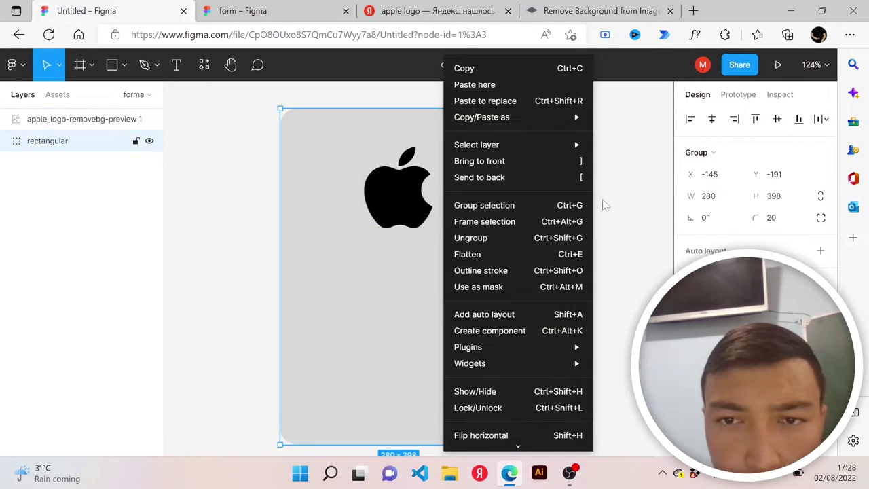
{"action": "left_click", "coordinate": [618, 207]}
{"action": "left_click", "coordinate": [408, 196]}
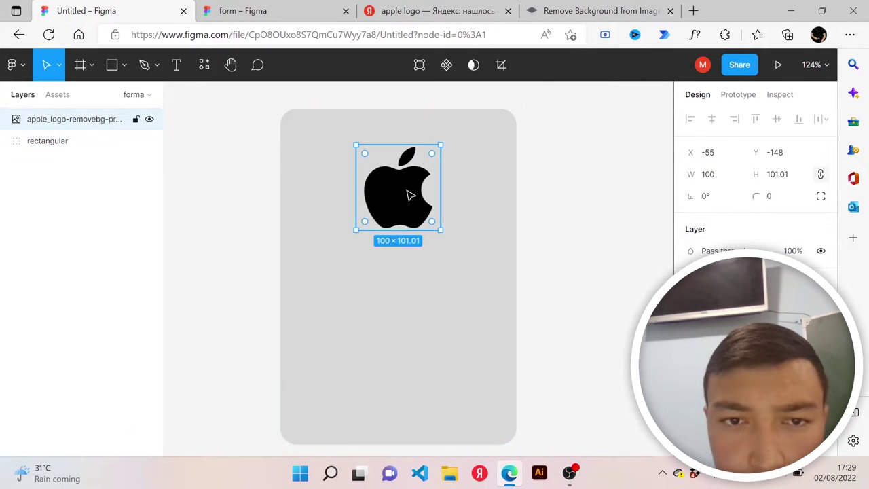
{"action": "left_click_drag", "start_coordinate": [408, 196], "coordinate": [408, 192]}
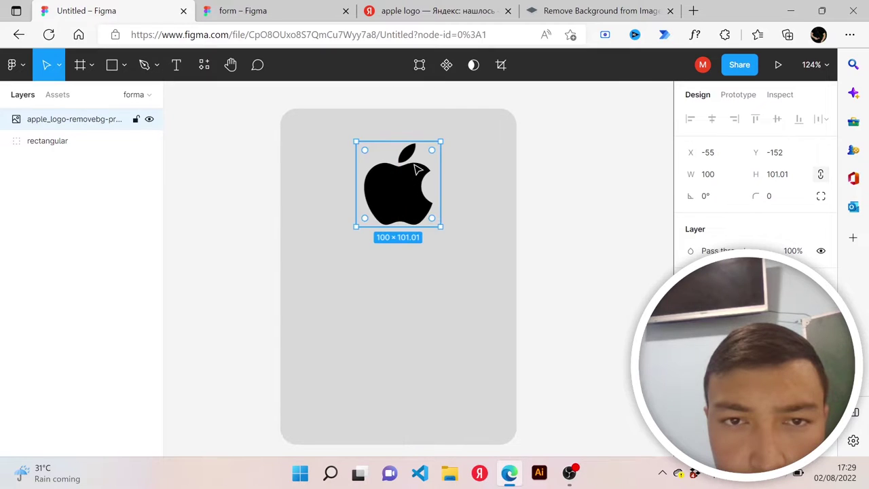
{"action": "left_click", "coordinate": [780, 94]}
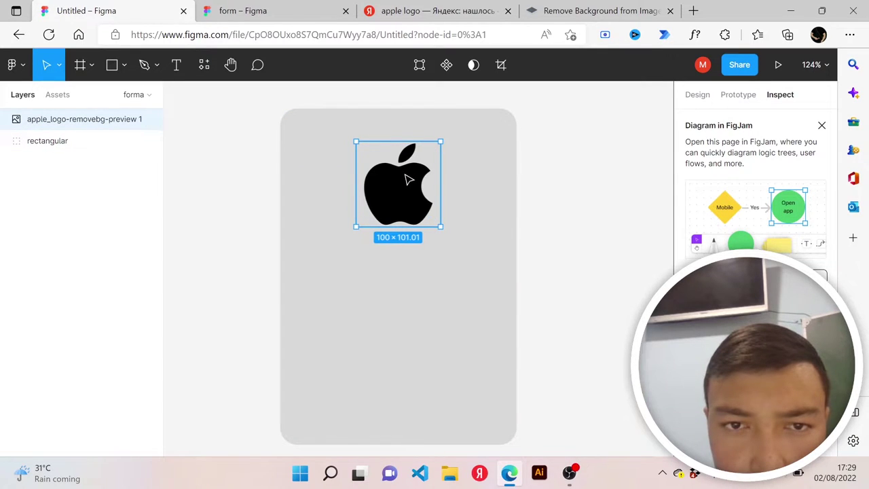
{"action": "left_click_drag", "start_coordinate": [407, 179], "coordinate": [407, 184]}
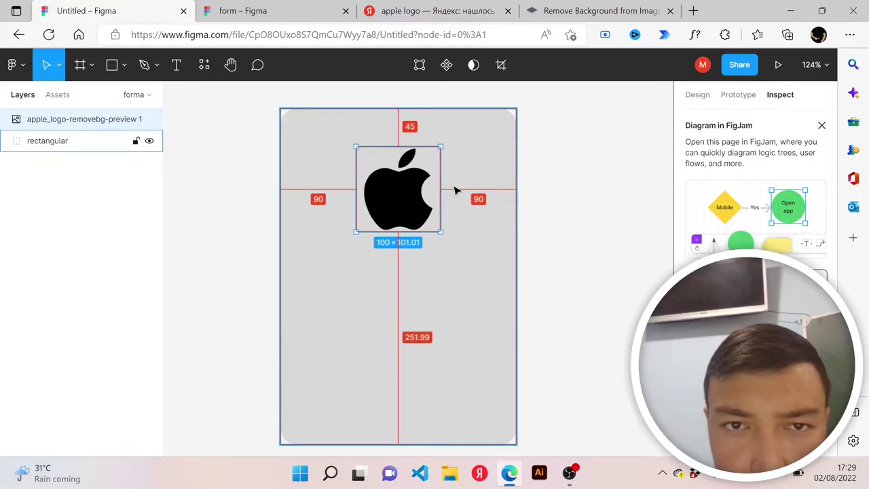
{"action": "left_click", "coordinate": [561, 206]}
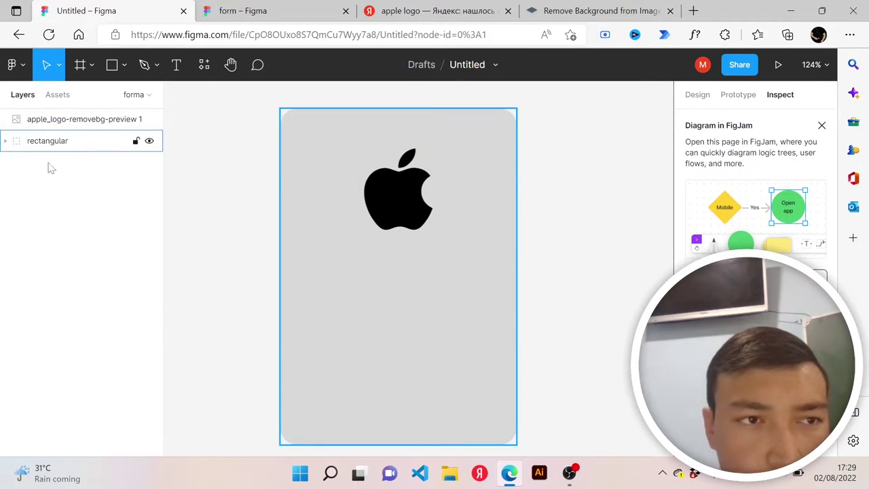
Rename the logo image layer to apple_logo
{"action": "left_click", "coordinate": [394, 194]}
{"action": "mouse_move", "coordinate": [75, 119]}
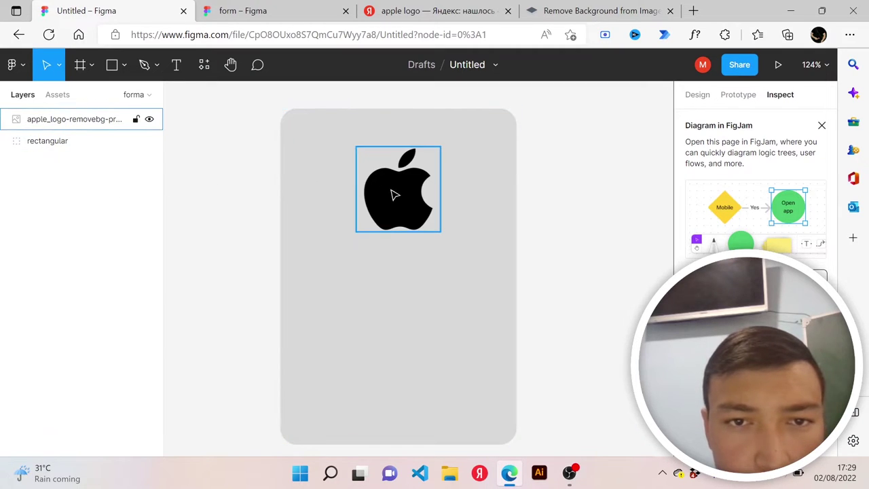
{"action": "left_click", "coordinate": [202, 180]}
{"action": "double_click", "coordinate": [52, 125]}
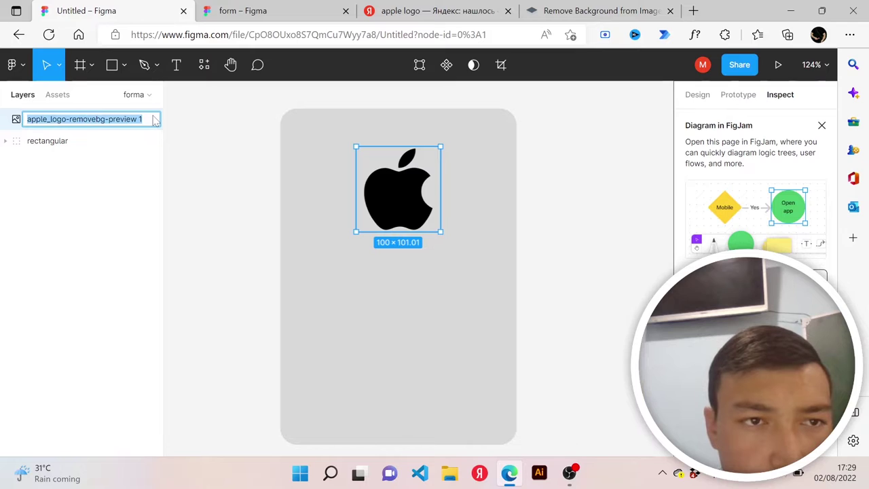
{"action": "left_click", "coordinate": [152, 120]}
{"action": "key", "text": "BackSpace"}
{"action": "key", "text": "BackSpace"}
{"action": "key", "text": "BackSpace"}
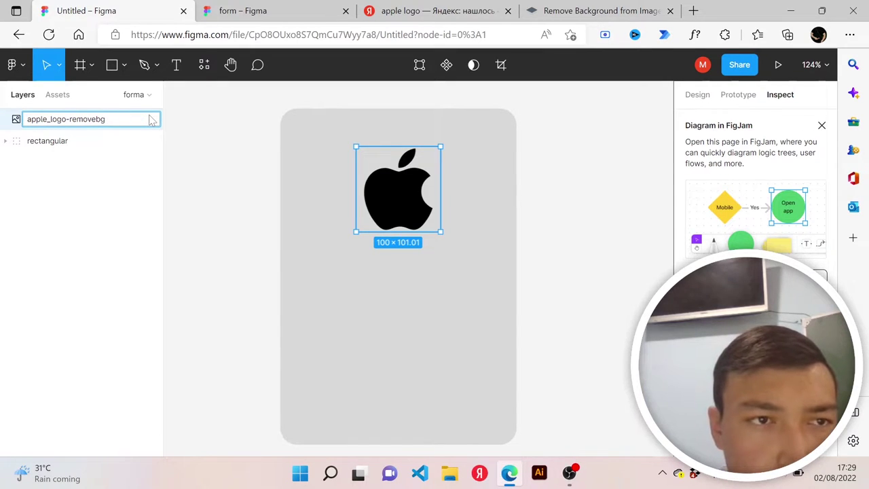
{"action": "key", "text": "BackSpace"}
{"action": "key", "text": "BackSpace"}
{"action": "key", "text": "BackSpace"}
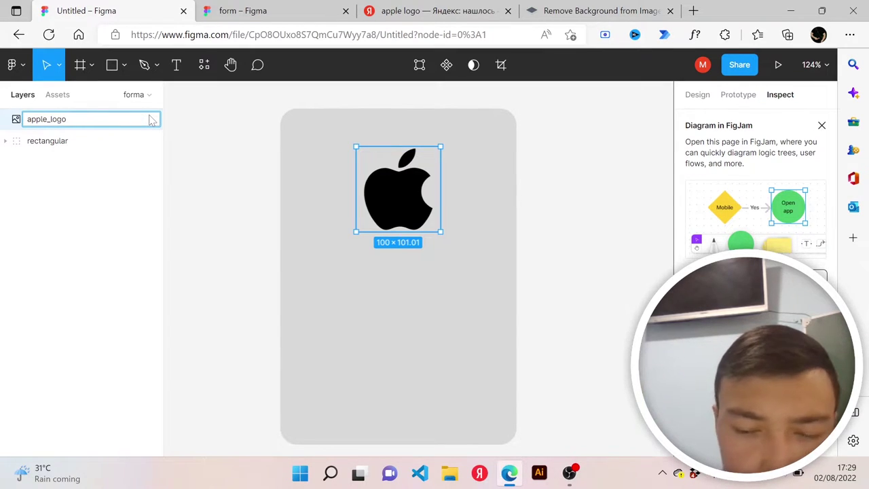
{"action": "key", "text": "Return"}
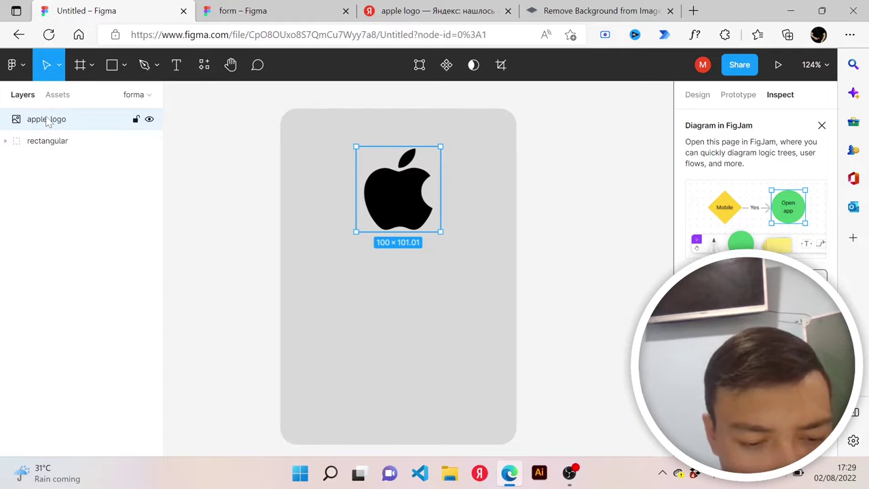
Group the apple_logo layer with Ctrl+G and name the group 'logo'
{"action": "key", "text": "ctrl+g"}
{"action": "double_click", "coordinate": [43, 120]}
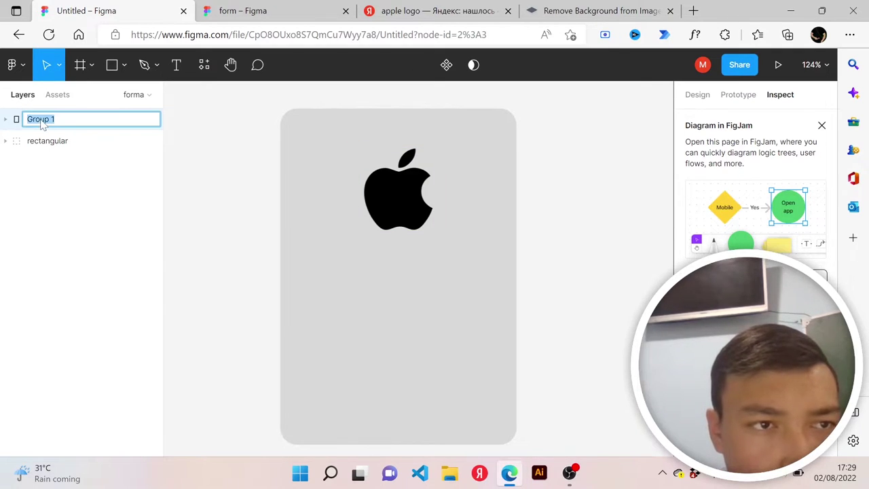
{"action": "key", "text": "BackSpace"}
{"action": "type", "text": "logo"}
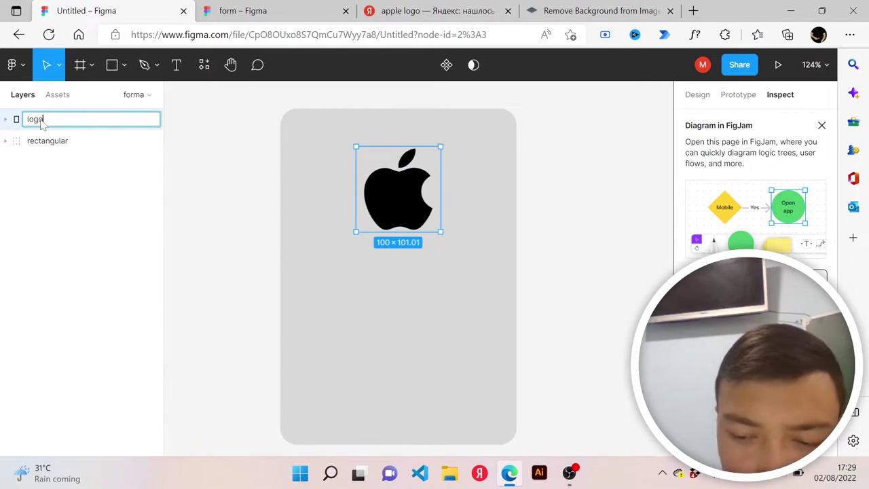
{"action": "key", "text": "Return"}
{"action": "key", "text": "Tab"}
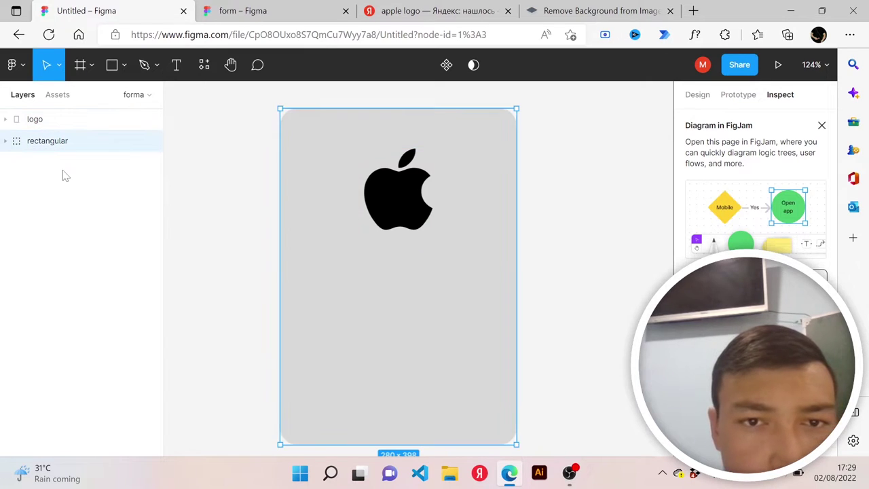
{"action": "left_click", "coordinate": [264, 11]}
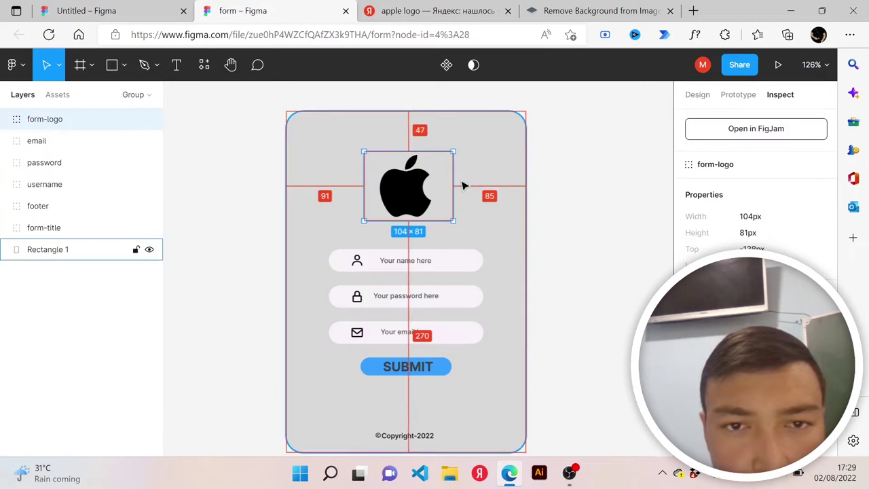
{"action": "left_click", "coordinate": [551, 246]}
{"action": "scroll", "coordinate": [490, 237], "scroll_direction": "up", "scroll_amount": 3}
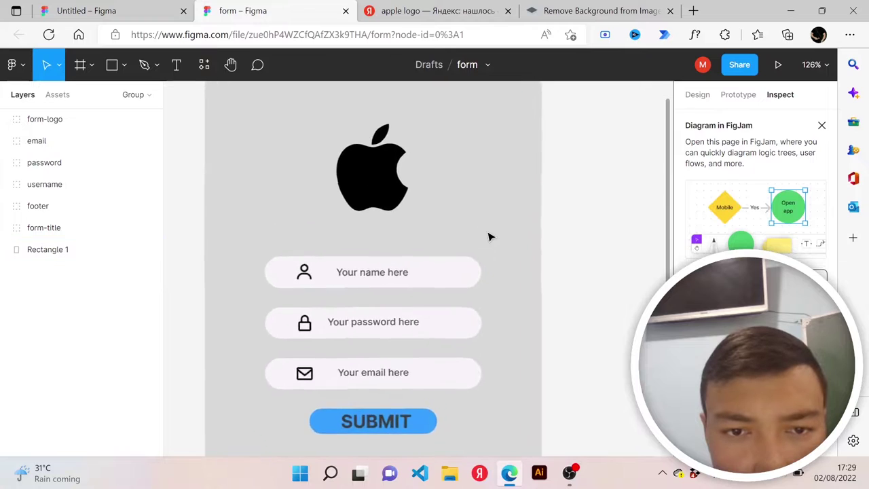
{"action": "scroll", "coordinate": [490, 237], "scroll_direction": "up", "scroll_amount": 2}
{"action": "scroll", "coordinate": [490, 236], "scroll_direction": "left", "scroll_amount": 2}
{"action": "scroll", "coordinate": [491, 236], "scroll_direction": "left", "scroll_amount": 1}
{"action": "scroll", "coordinate": [490, 237], "scroll_direction": "left", "scroll_amount": 1}
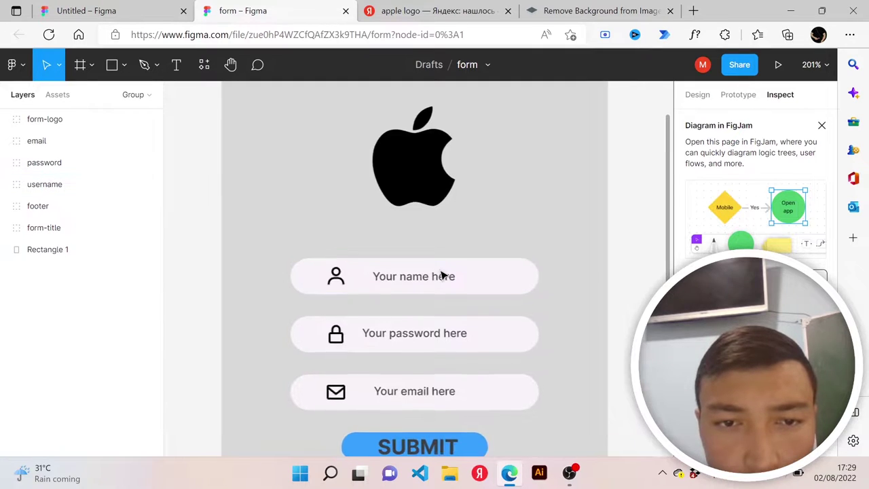
{"action": "scroll", "coordinate": [441, 275], "scroll_direction": "up", "scroll_amount": 3}
{"action": "scroll", "coordinate": [441, 275], "scroll_direction": "down", "scroll_amount": 2}
{"action": "scroll", "coordinate": [441, 275], "scroll_direction": "down", "scroll_amount": 1}
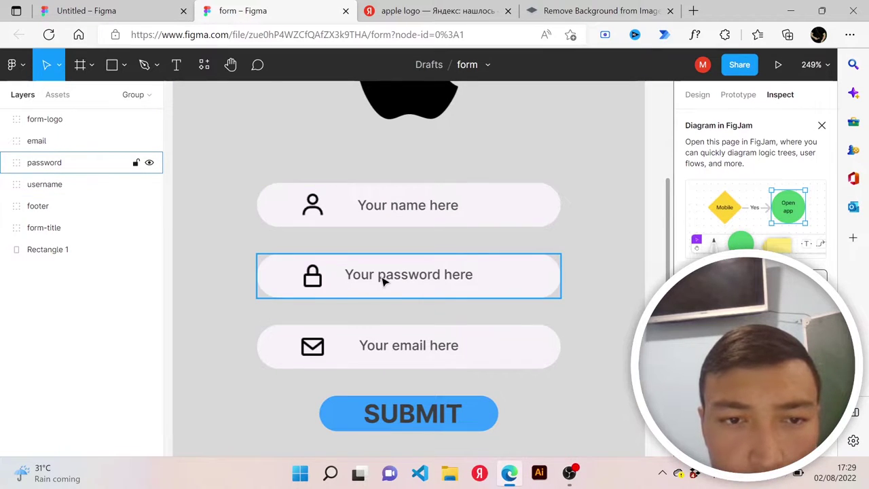
{"action": "scroll", "coordinate": [428, 277], "scroll_direction": "down", "scroll_amount": 1}
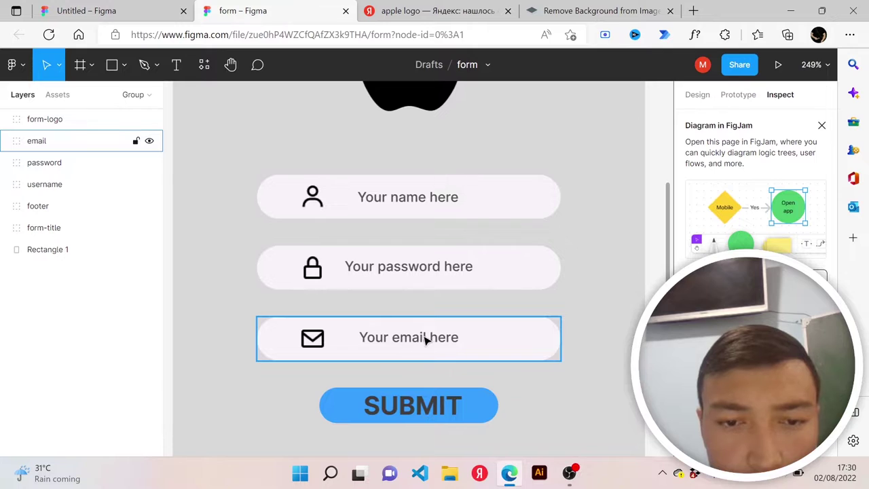
{"action": "scroll", "coordinate": [508, 287], "scroll_direction": "up", "scroll_amount": 3}
{"action": "scroll", "coordinate": [509, 272], "scroll_direction": "up", "scroll_amount": 2}
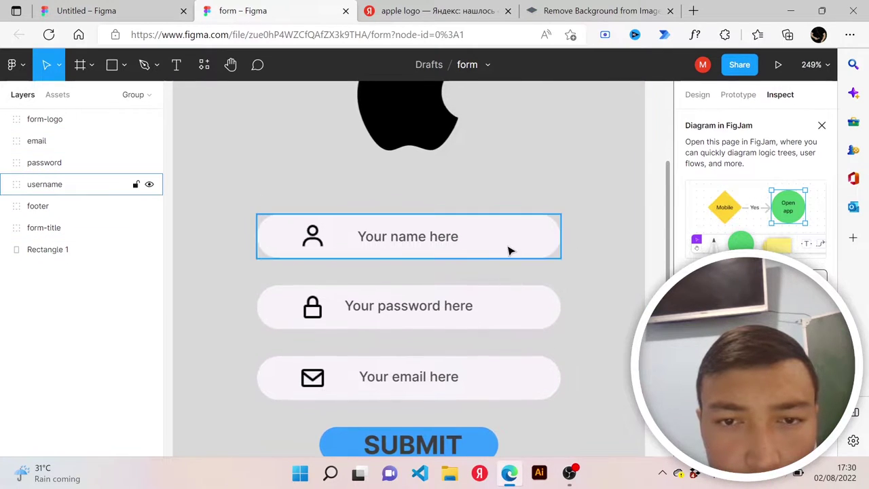
{"action": "left_click", "coordinate": [510, 247]}
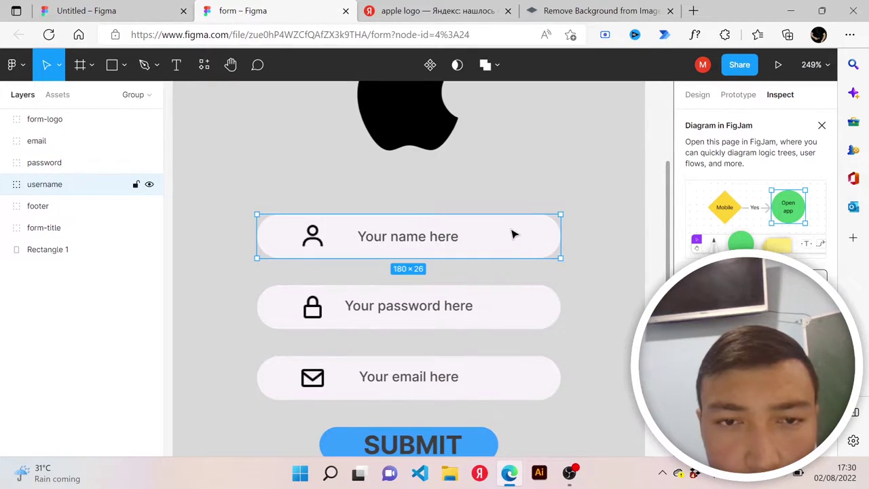
{"action": "key", "text": "alt"}
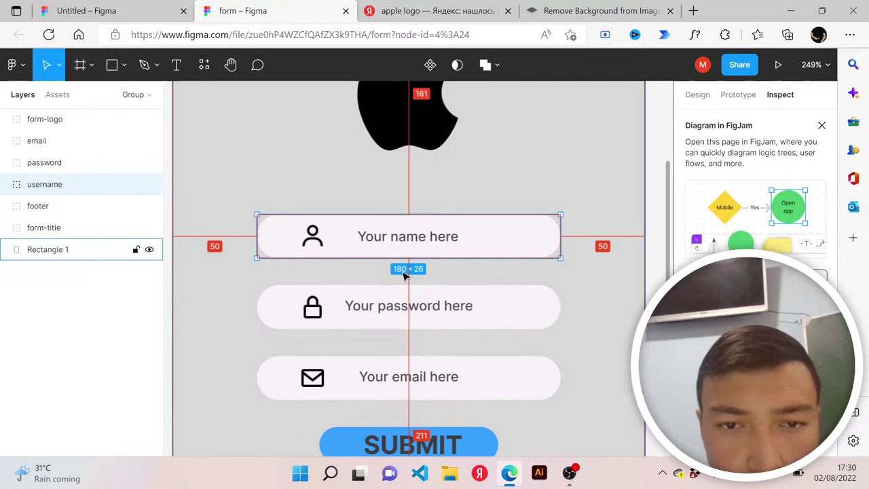
{"action": "left_click", "coordinate": [156, 6]}
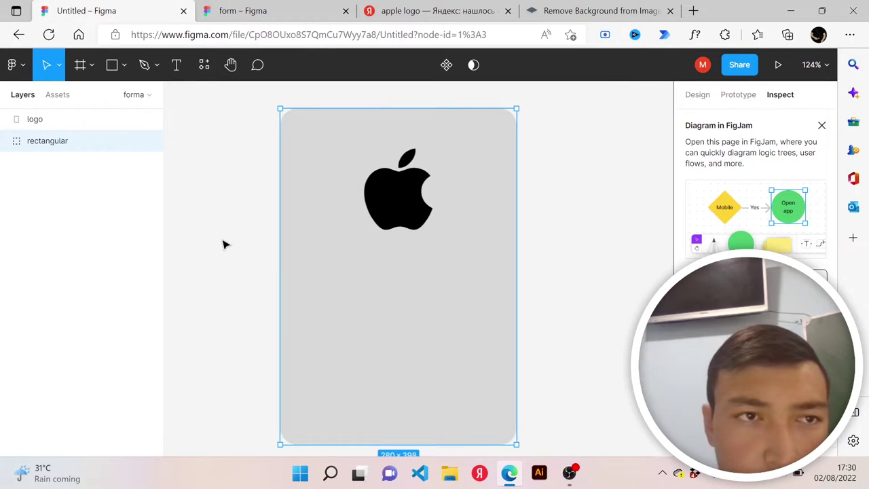
Delete a stray 100×100 rectangle and draw a wide rectangle below the logo
{"action": "left_click", "coordinate": [114, 65]}
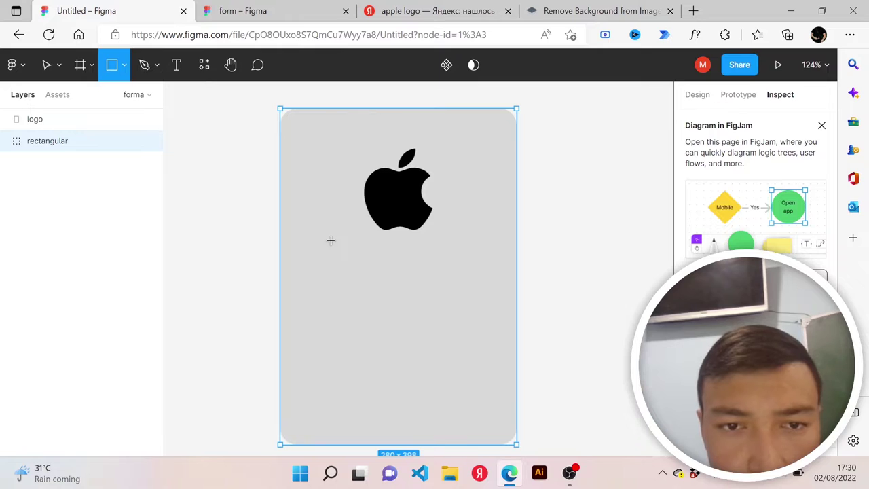
{"action": "scroll", "coordinate": [330, 240], "scroll_direction": "up", "scroll_amount": 3, "text": "ctrl"}
{"action": "left_click", "coordinate": [330, 240]}
{"action": "scroll", "coordinate": [483, 279], "scroll_direction": "right", "scroll_amount": 2}
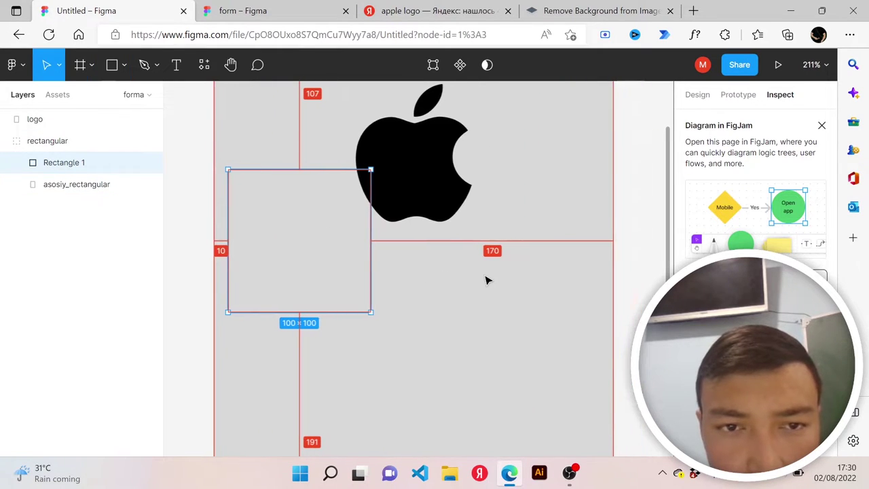
{"action": "key", "text": "Delete"}
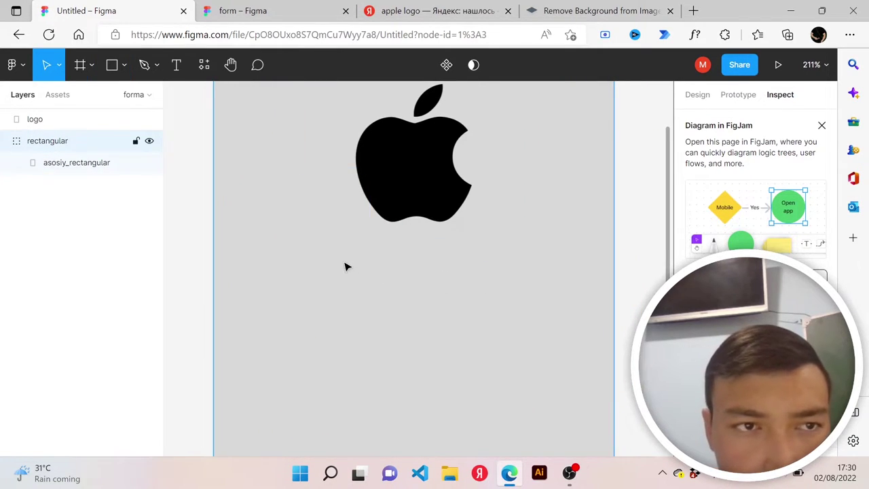
{"action": "left_click", "coordinate": [112, 70]}
{"action": "scroll", "coordinate": [317, 334], "scroll_direction": "down", "scroll_amount": 2}
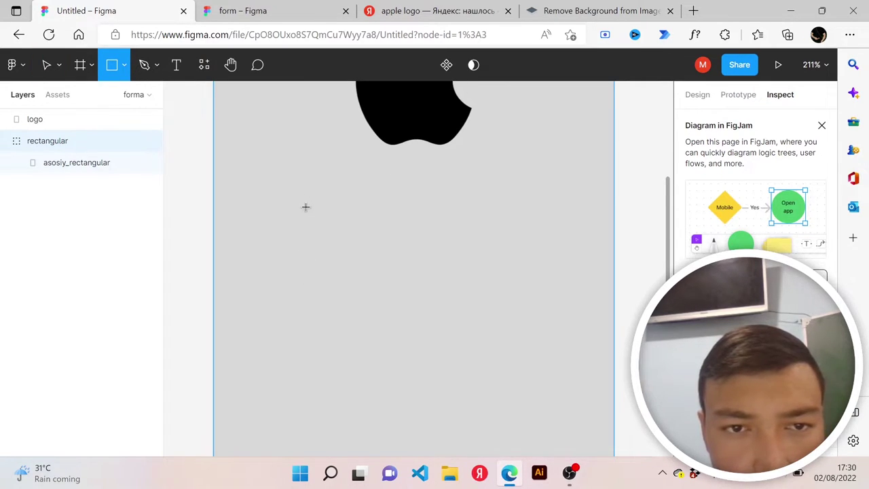
{"action": "mouse_move", "coordinate": [304, 204]}
{"action": "left_mouse_down"}
{"action": "mouse_move", "coordinate": [543, 256]}
{"action": "mouse_move", "coordinate": [544, 248]}
{"action": "left_mouse_up"}
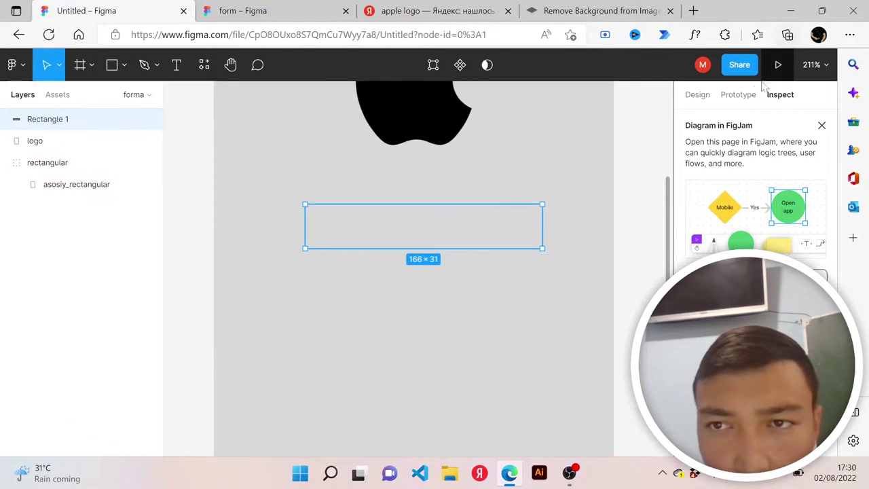
Size the rectangle to 180 × 26 and shift it slightly left under the logo
{"action": "left_click", "coordinate": [710, 97]}
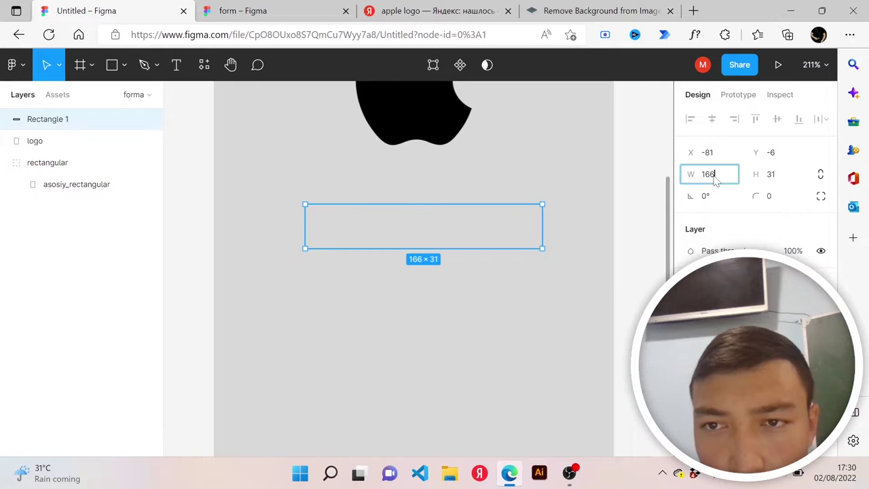
{"action": "double_click", "coordinate": [715, 177]}
{"action": "type", "text": "108"}
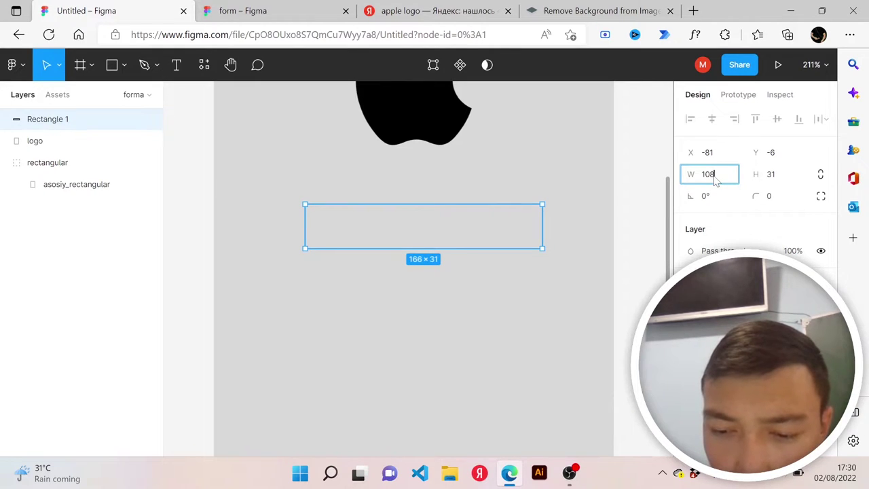
{"action": "key", "text": "BackSpace"}
{"action": "key", "text": "BackSpace"}
{"action": "type", "text": "80"}
{"action": "key", "text": "Return"}
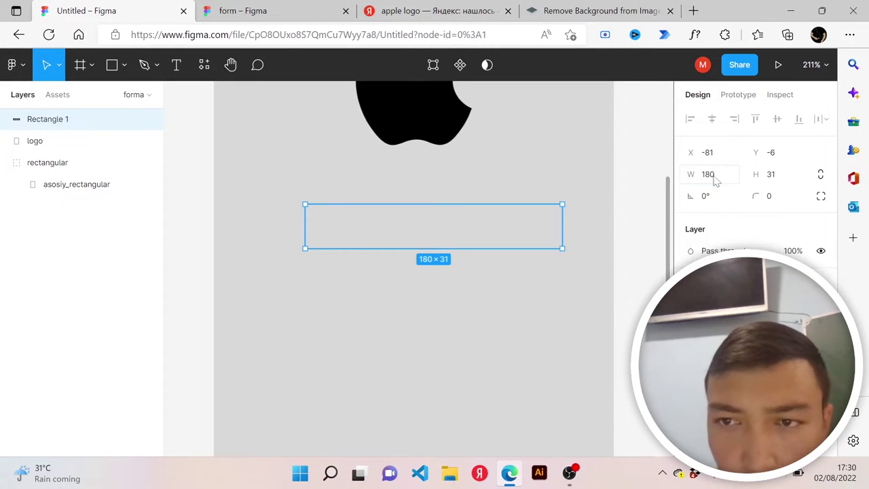
{"action": "type", "text": "26"}
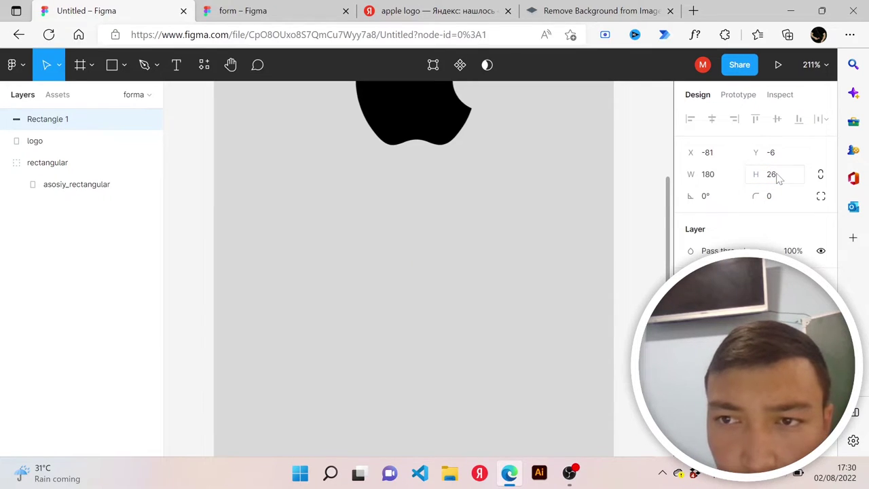
{"action": "key", "text": "Return"}
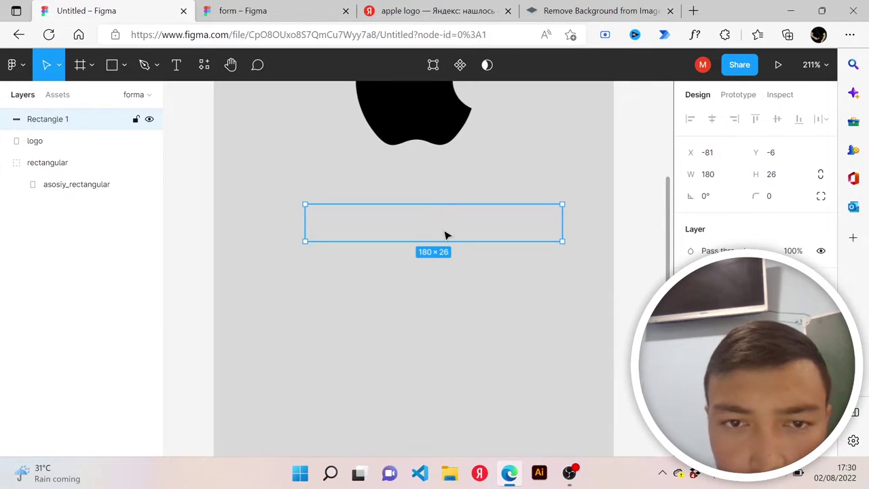
{"action": "left_click_drag", "start_coordinate": [444, 235], "coordinate": [423, 233]}
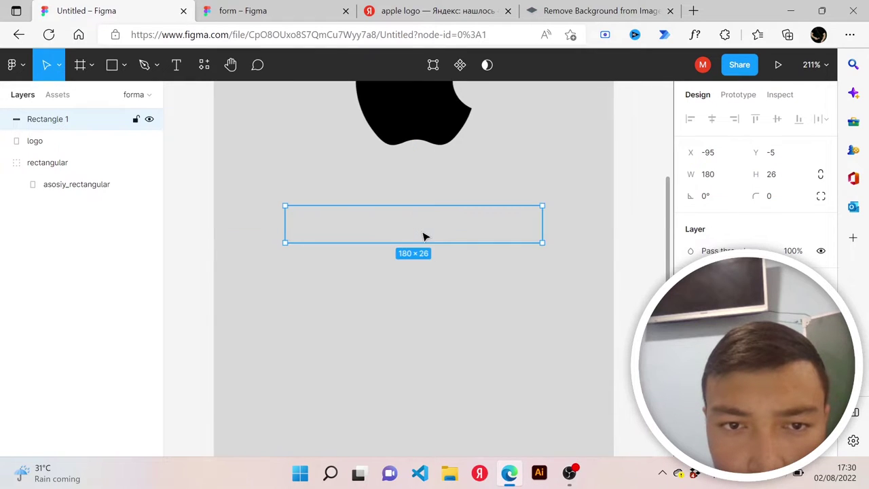
{"action": "left_click", "coordinate": [277, 12]}
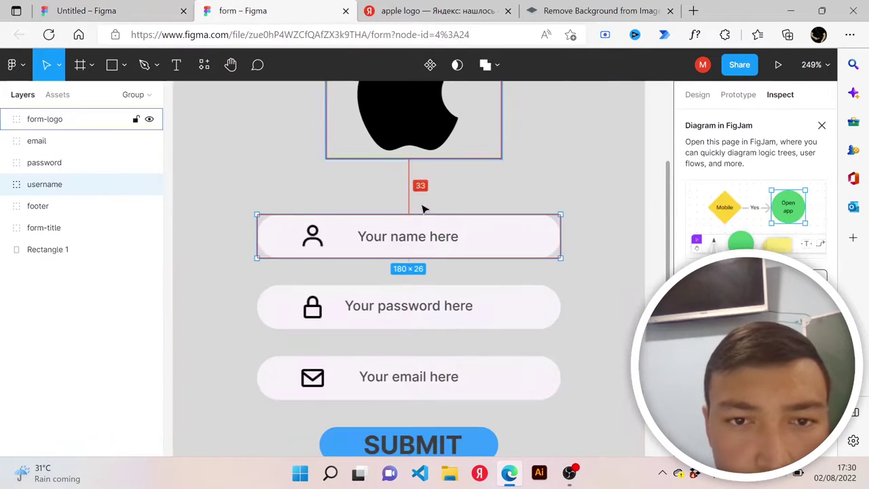
Check the reference username field rectangle, then give Untitled's rectangle corner radius 20
{"action": "left_click", "coordinate": [696, 95]}
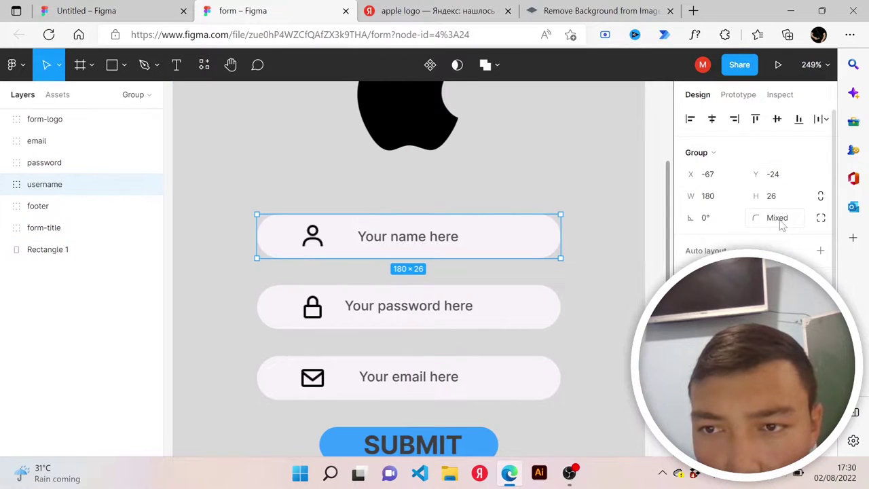
{"action": "mouse_move", "coordinate": [44, 184]}
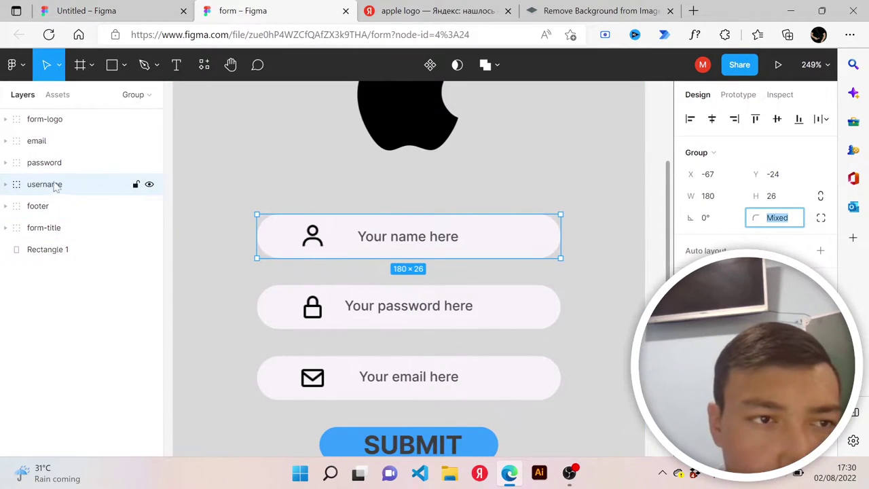
{"action": "left_click", "coordinate": [5, 189]}
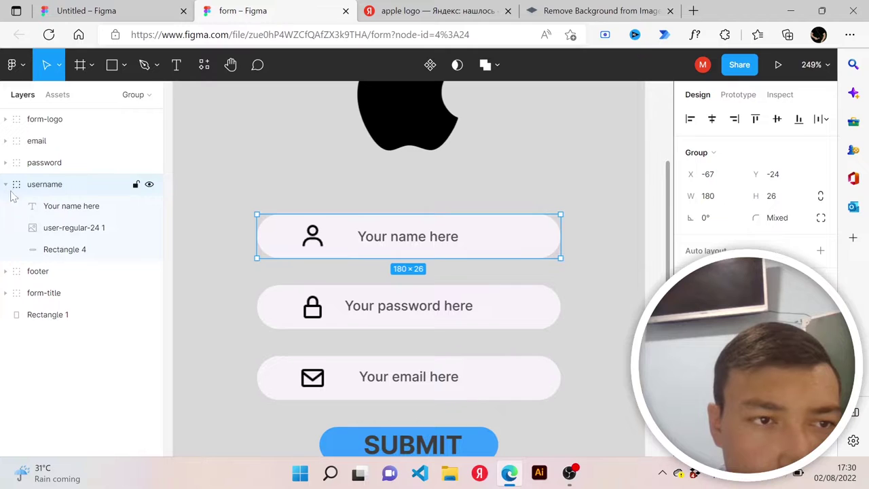
{"action": "left_click", "coordinate": [80, 250]}
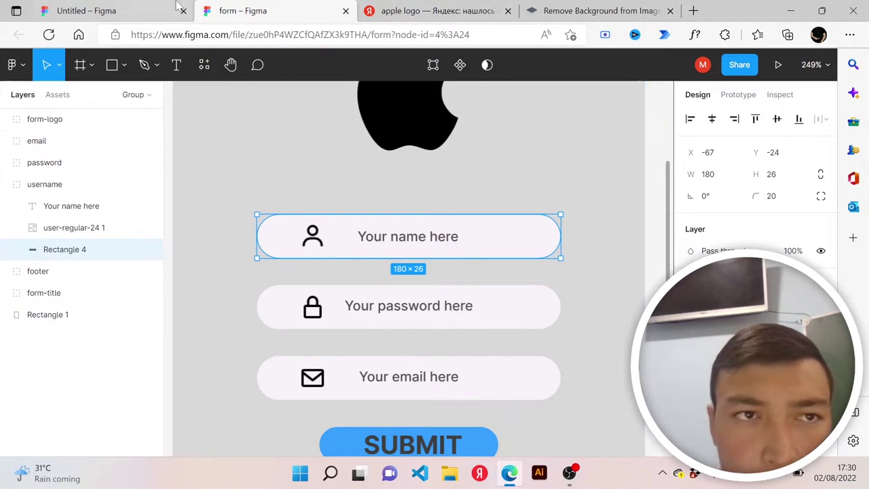
{"action": "left_click", "coordinate": [154, 8]}
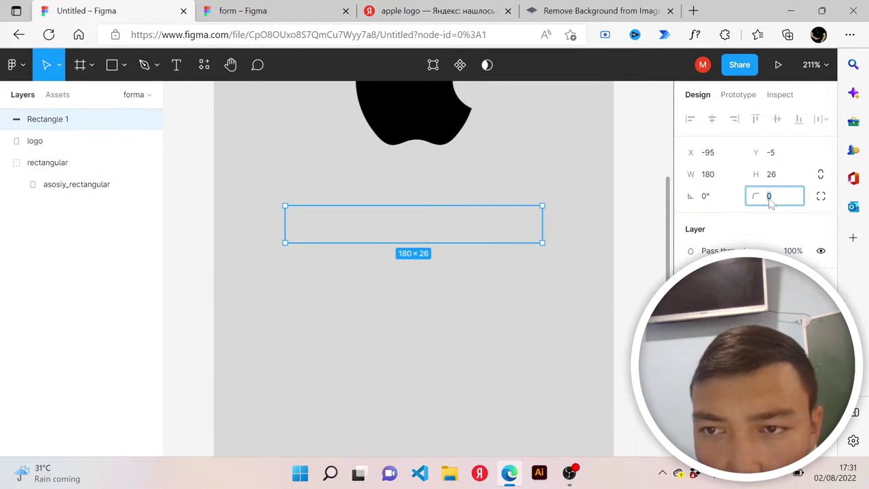
{"action": "type", "text": "20"}
{"action": "key", "text": "Return"}
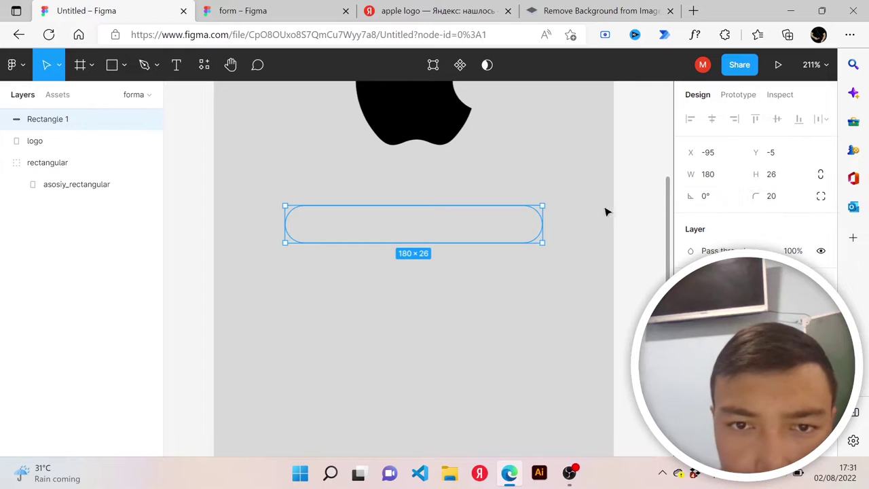
Match the reference and give the rectangle a light near-white fill
{"action": "left_click", "coordinate": [248, 8]}
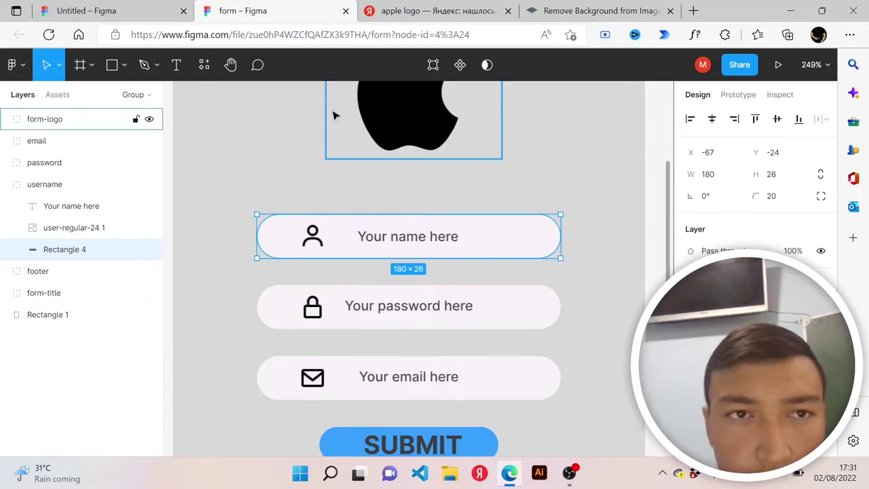
{"action": "left_click", "coordinate": [139, 6]}
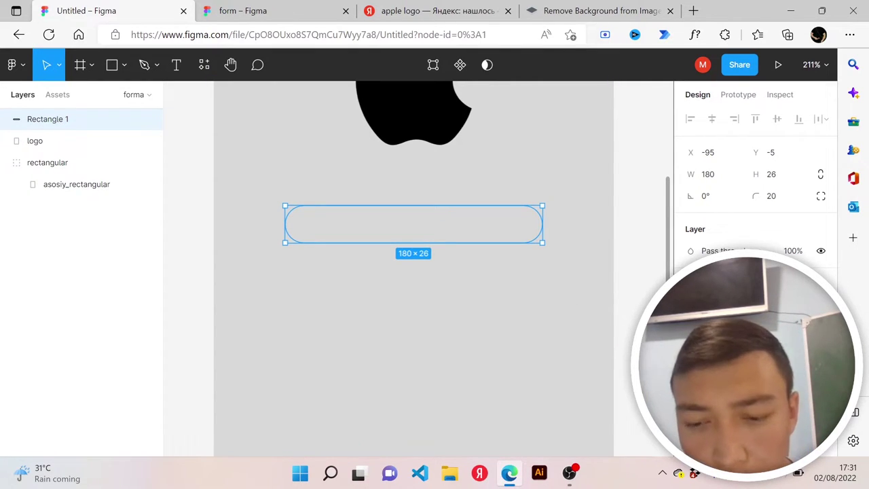
{"action": "key", "text": "Return"}
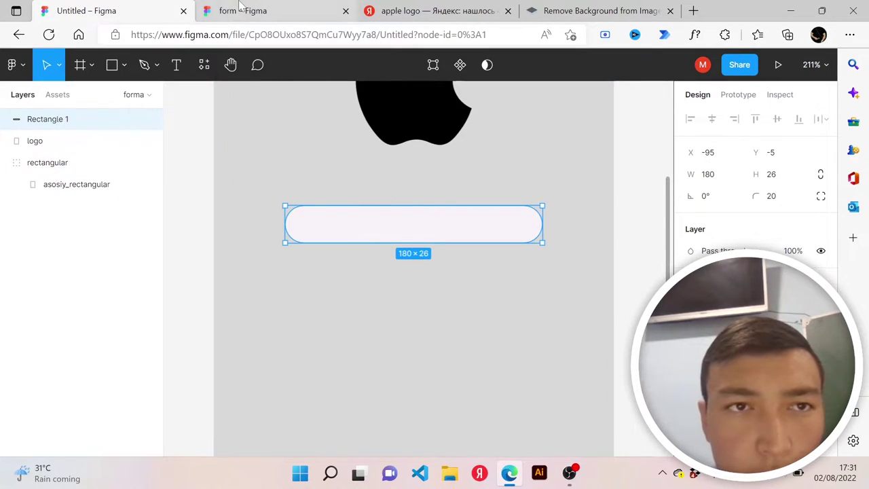
Check the form background rectangle's size, then clear the Yandex apple logo search query
{"action": "left_click", "coordinate": [241, 10]}
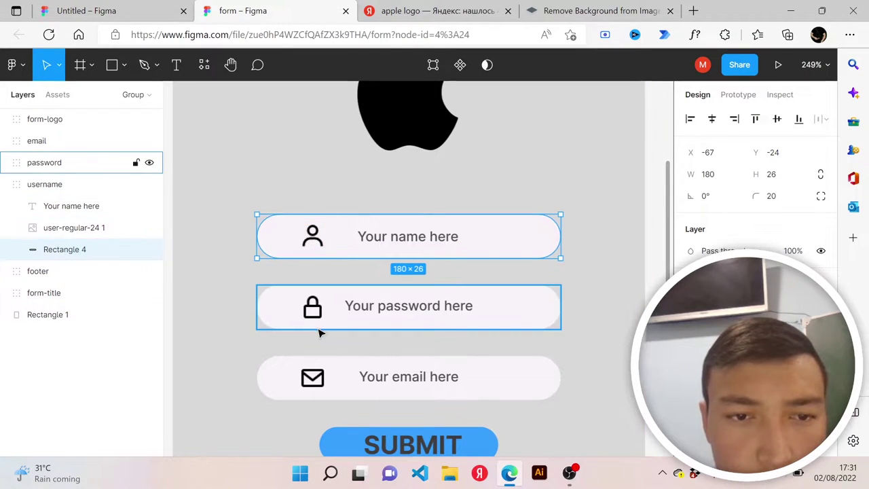
{"action": "left_click", "coordinate": [393, 200]}
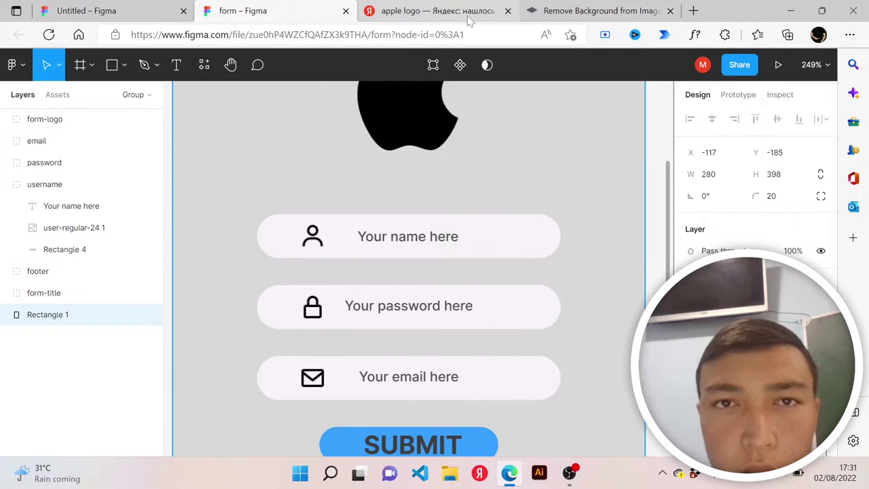
{"action": "left_click", "coordinate": [438, 11]}
{"action": "key", "text": "BackSpace"}
{"action": "key", "text": "BackSpace"}
{"action": "key", "text": "BackSpace"}
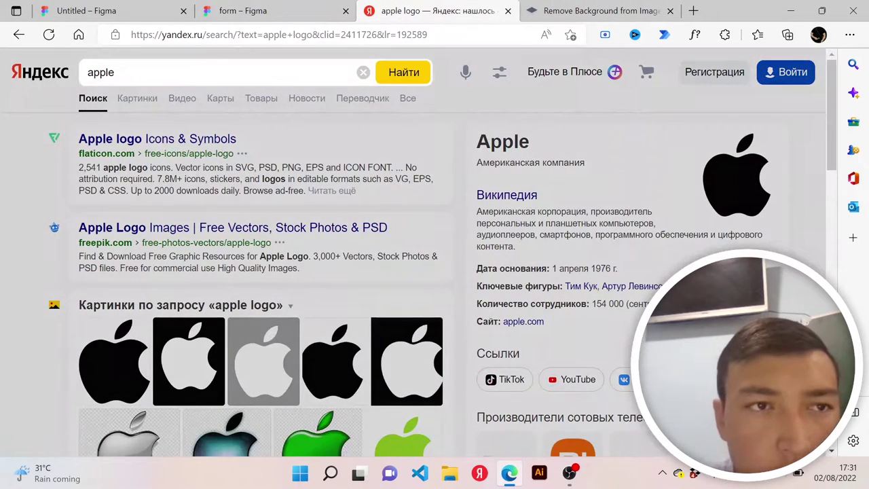
{"action": "key", "text": "BackSpace"}
{"action": "key", "text": "BackSpace"}
Search Yandex for 'icons' and open the Flaticon site from the results
{"action": "type", "text": "i"}
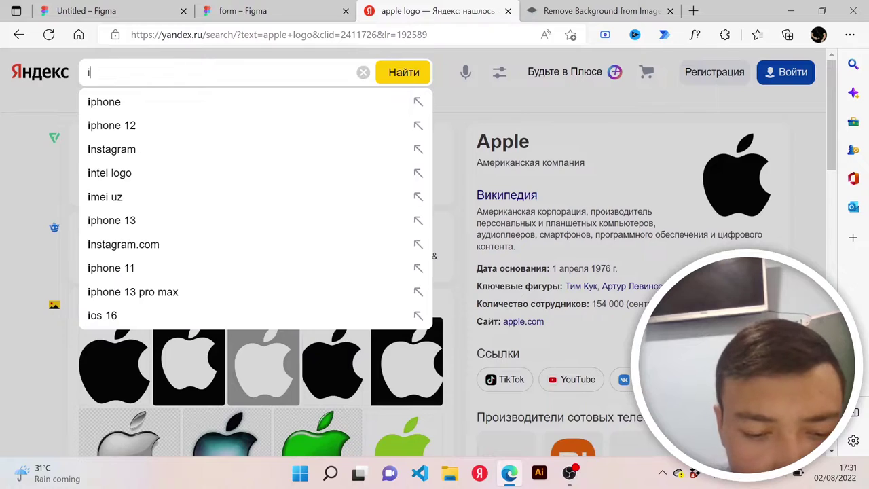
{"action": "type", "text": "cons"}
{"action": "key", "text": "Return"}
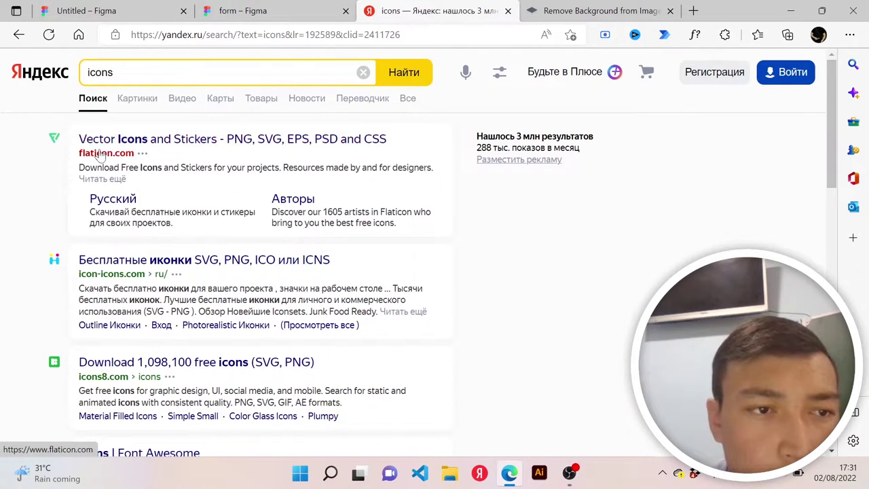
{"action": "left_click", "coordinate": [109, 151]}
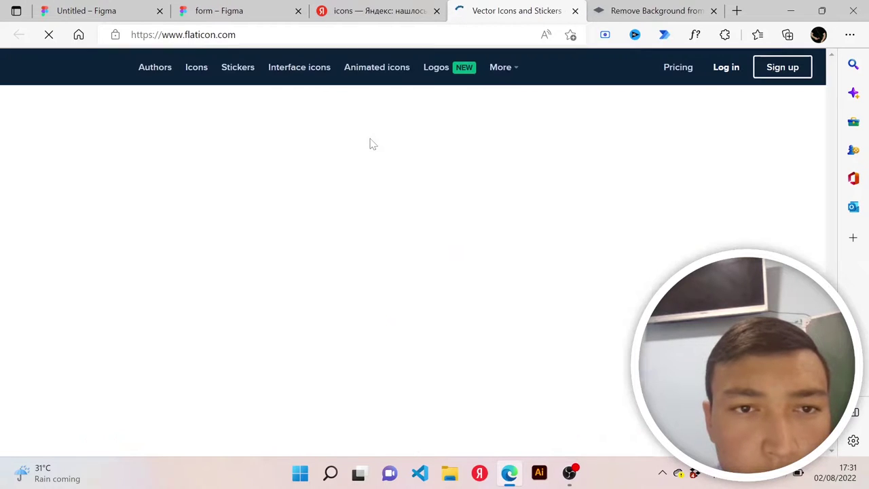
{"action": "scroll", "coordinate": [419, 265], "scroll_direction": "down", "scroll_amount": 2}
{"action": "scroll", "coordinate": [419, 265], "scroll_direction": "down", "scroll_amount": 1}
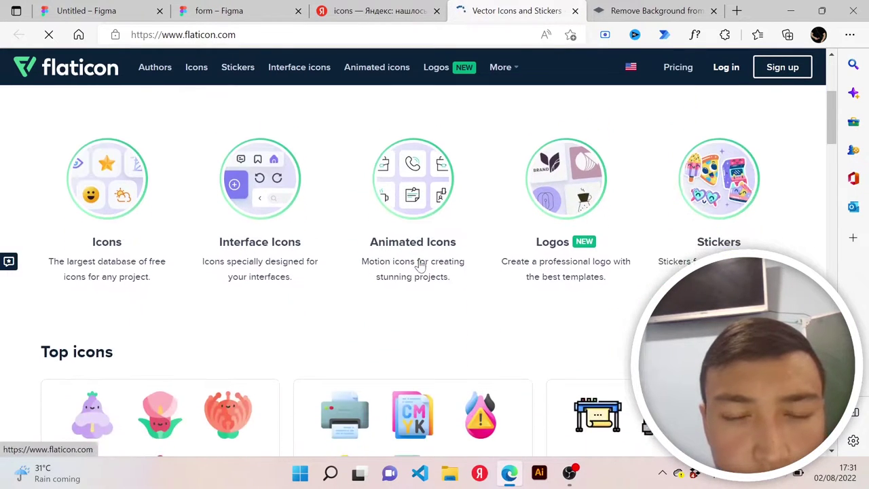
{"action": "scroll", "coordinate": [419, 264], "scroll_direction": "down", "scroll_amount": 2}
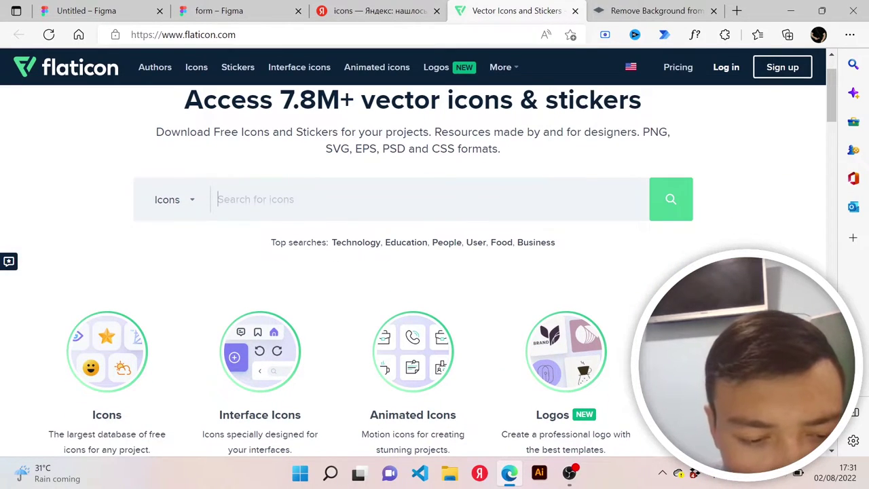
Search Flaticon for user icons, close the Flaticon and Yandex tabs, and start a new tab
{"action": "type", "text": "user"}
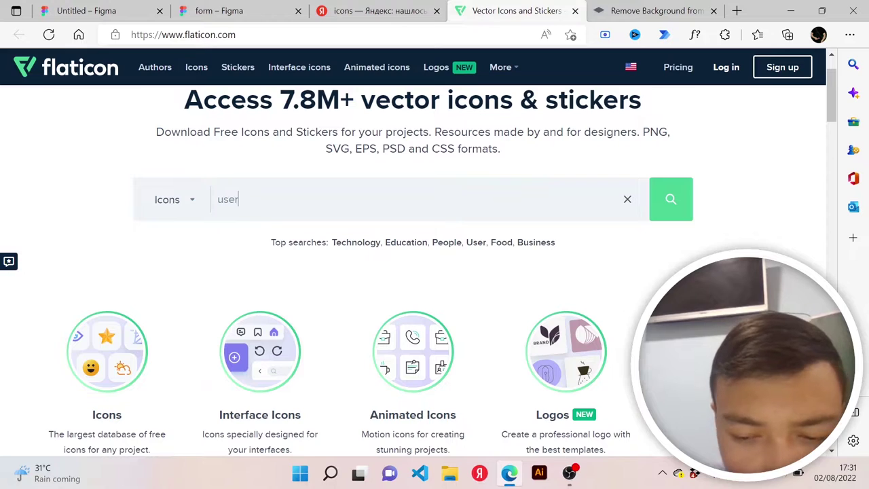
{"action": "key", "text": "Return"}
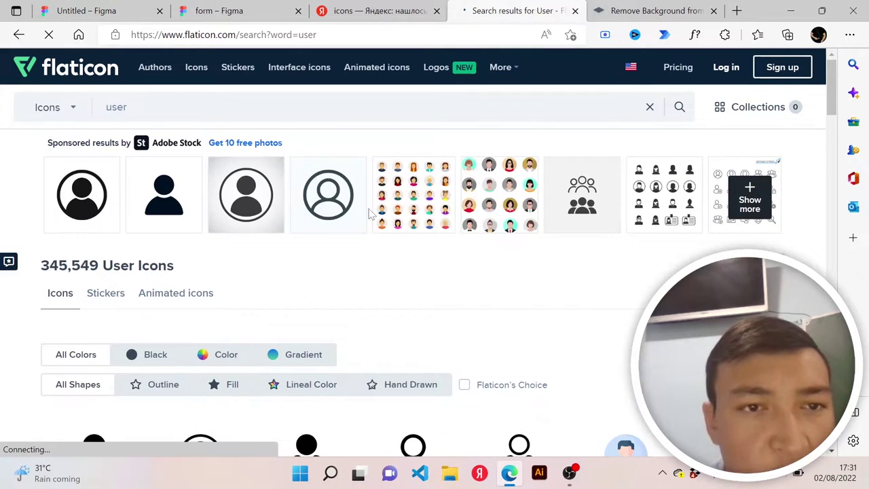
{"action": "left_click", "coordinate": [575, 12]}
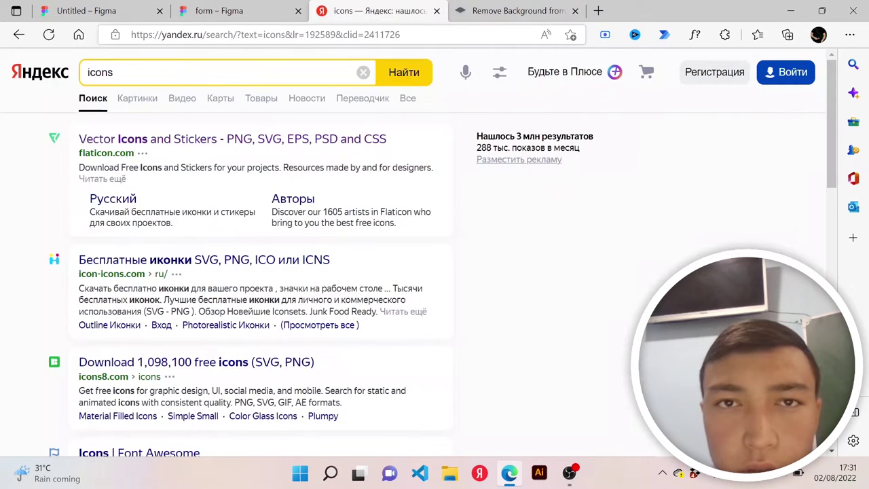
{"action": "left_click", "coordinate": [436, 11]}
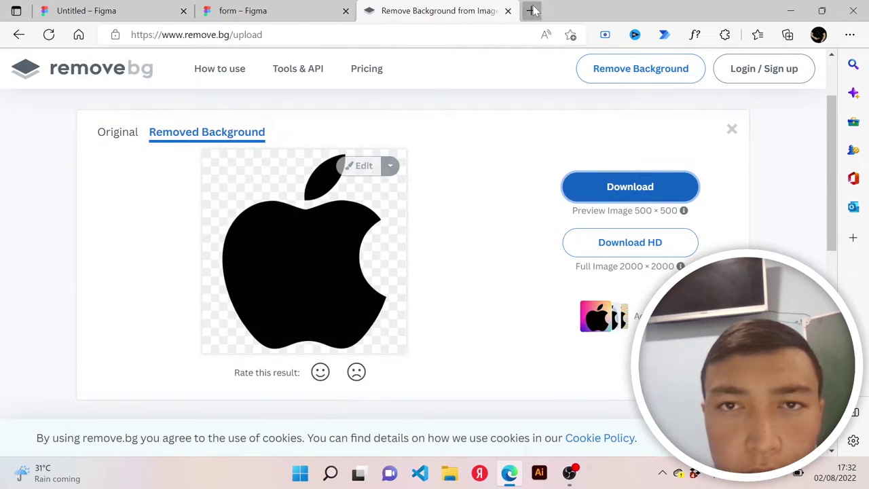
{"action": "left_click", "coordinate": [530, 11]}
From the Icons bookmark, search Boxicons for 'user' and download the 24 px user PNG
{"action": "left_click", "coordinate": [774, 57]}
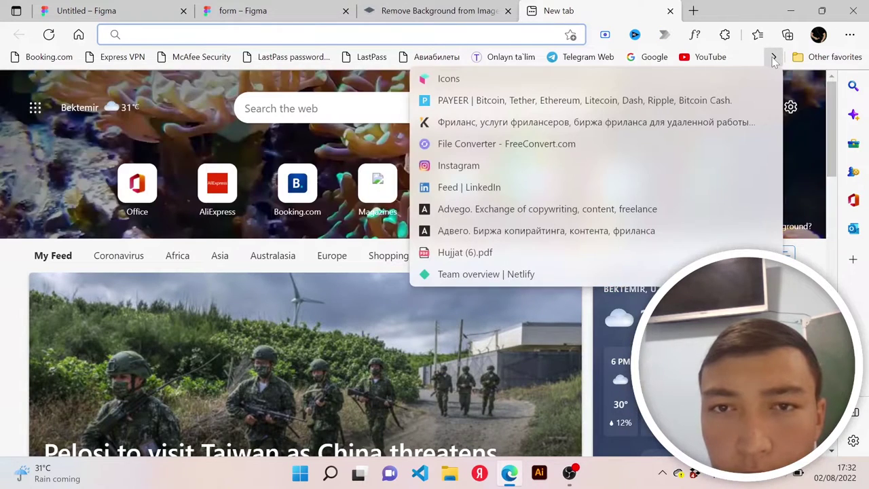
{"action": "left_click", "coordinate": [498, 84]}
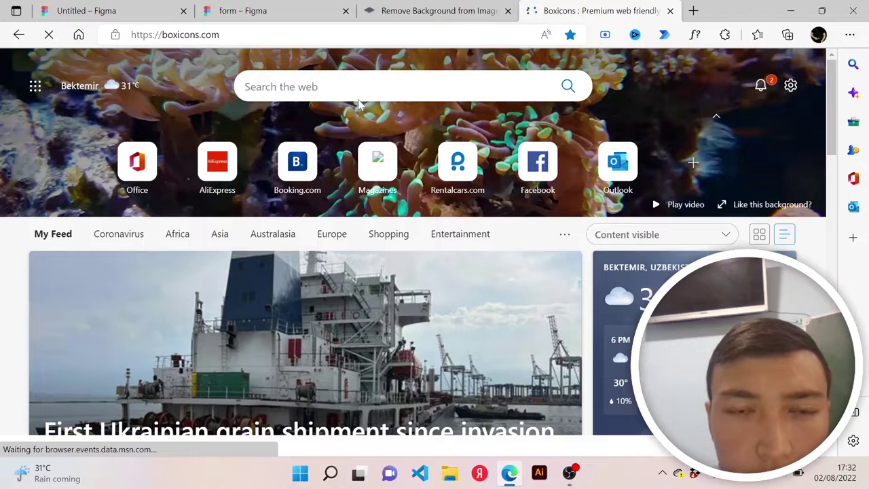
{"action": "scroll", "coordinate": [359, 218], "scroll_direction": "down", "scroll_amount": 2}
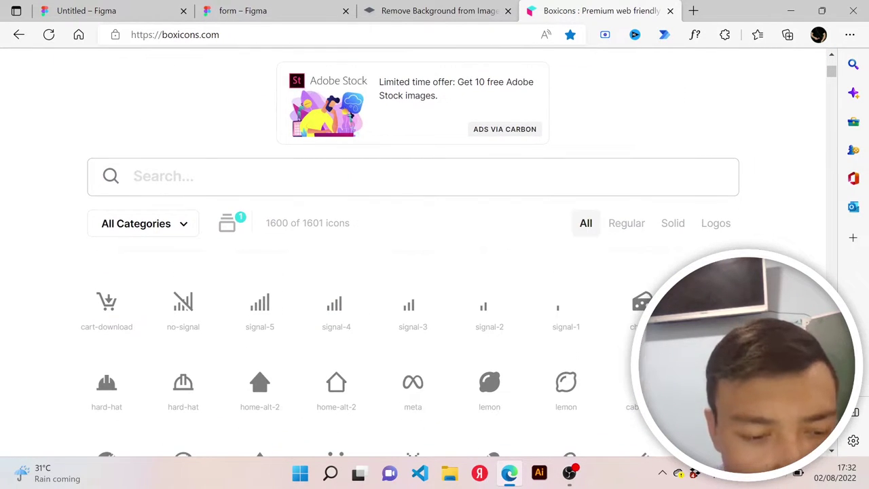
{"action": "type", "text": "user"}
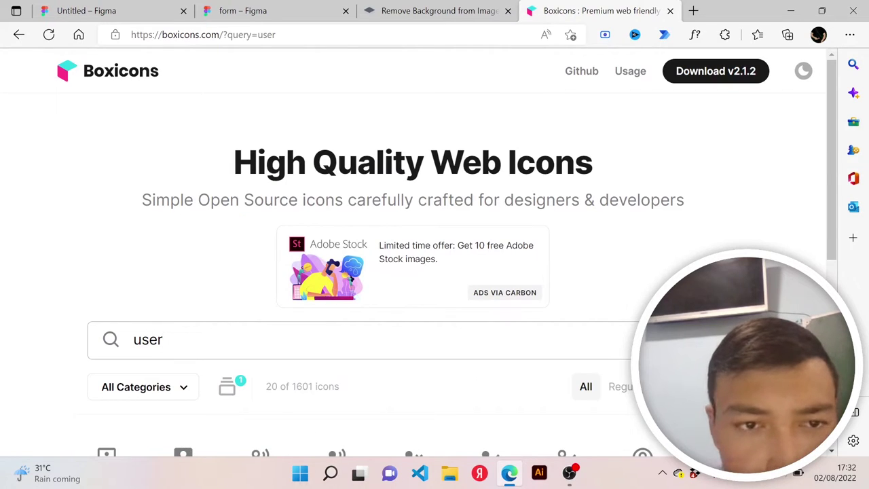
{"action": "scroll", "coordinate": [309, 285], "scroll_direction": "down", "scroll_amount": 2}
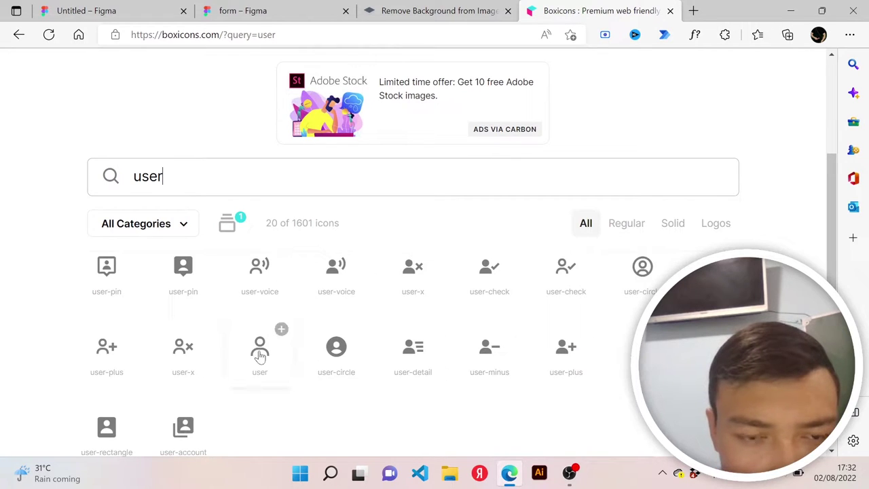
{"action": "left_click", "coordinate": [260, 353]}
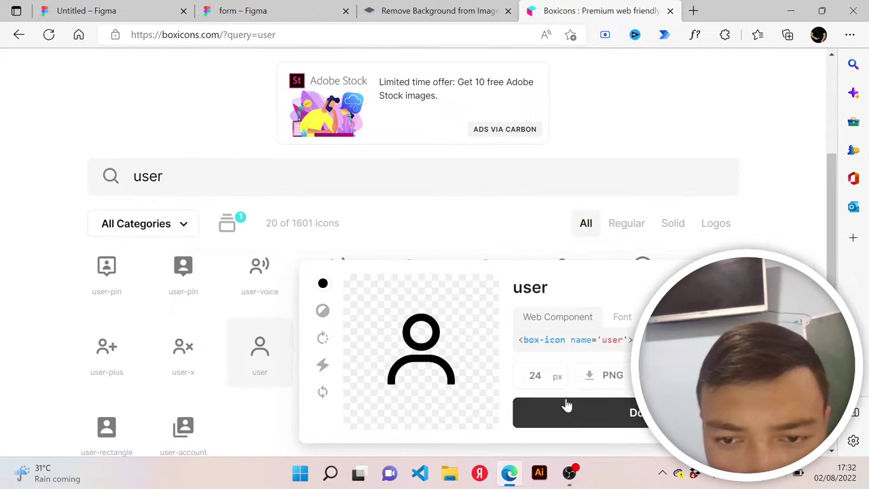
{"action": "left_click", "coordinate": [635, 414]}
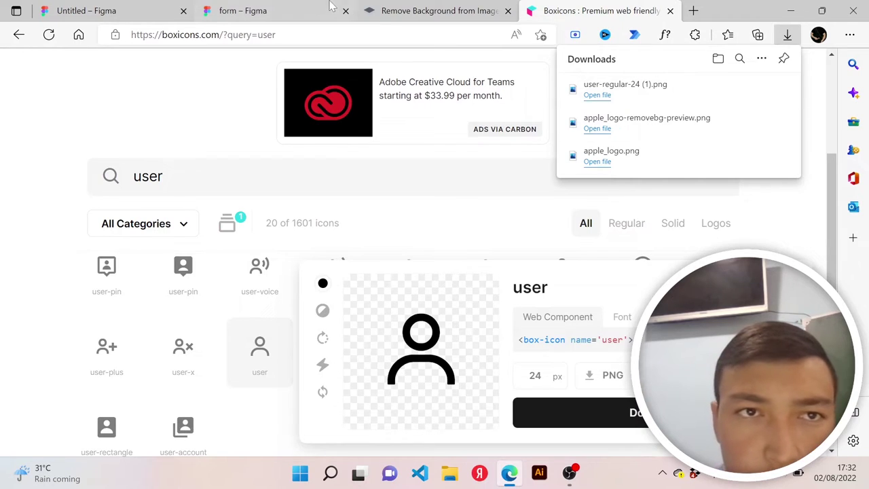
{"action": "left_click", "coordinate": [271, 11]}
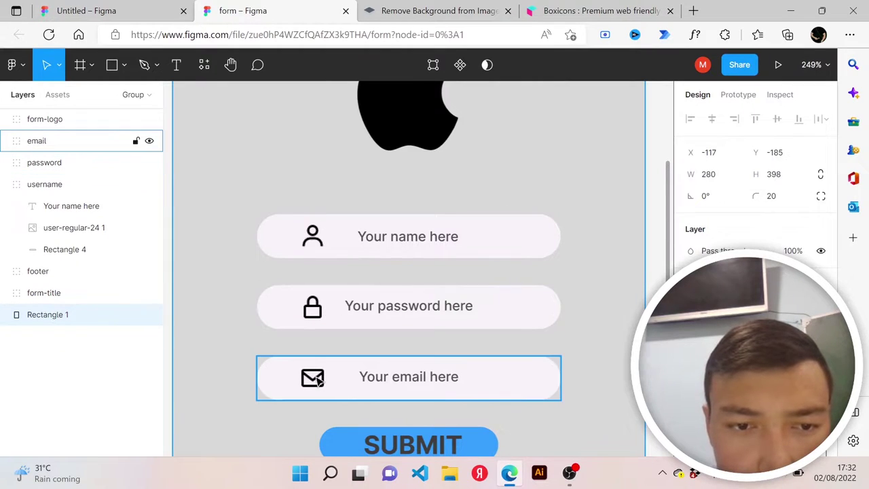
Search Boxicons for 'lock' and download the lock-alt icon as a PNG
{"action": "left_click", "coordinate": [594, 8]}
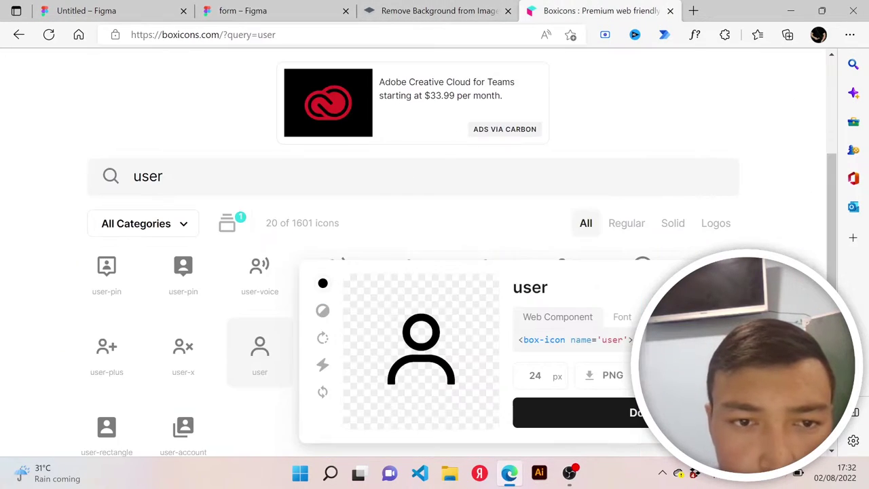
{"action": "key", "text": "BackSpace"}
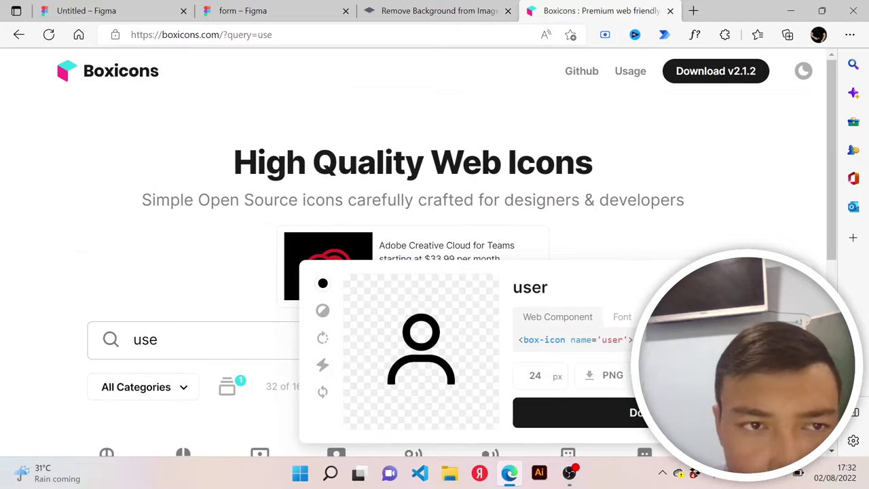
{"action": "key", "text": "BackSpace"}
{"action": "key", "text": "BackSpace"}
{"action": "key", "text": "BackSpace"}
{"action": "type", "text": "lo"}
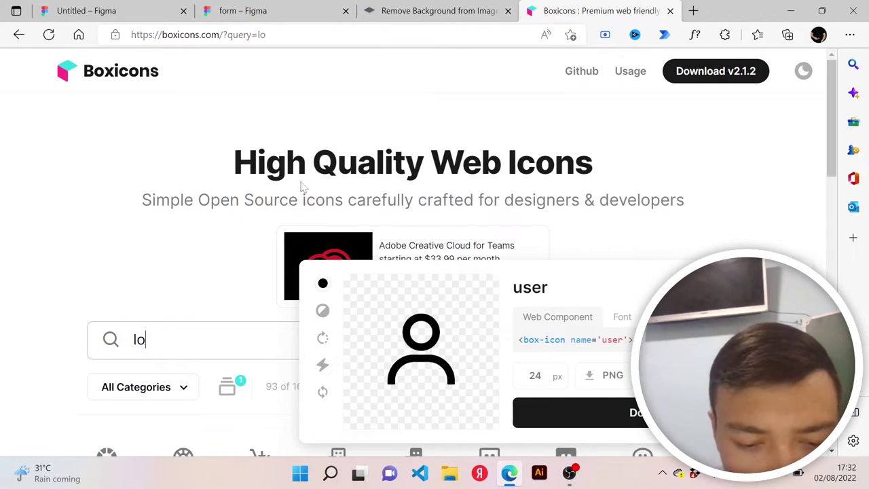
{"action": "type", "text": "ck"}
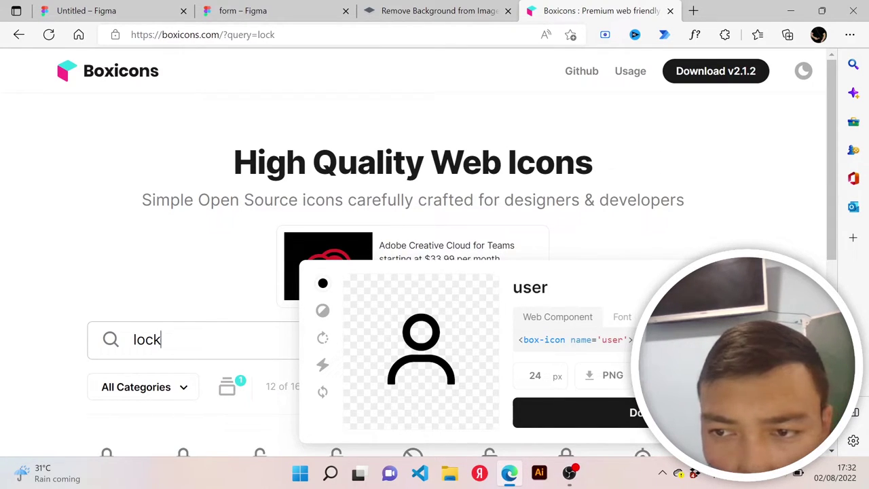
{"action": "left_click", "coordinate": [454, 312]}
{"action": "scroll", "coordinate": [457, 312], "scroll_direction": "down", "scroll_amount": 1}
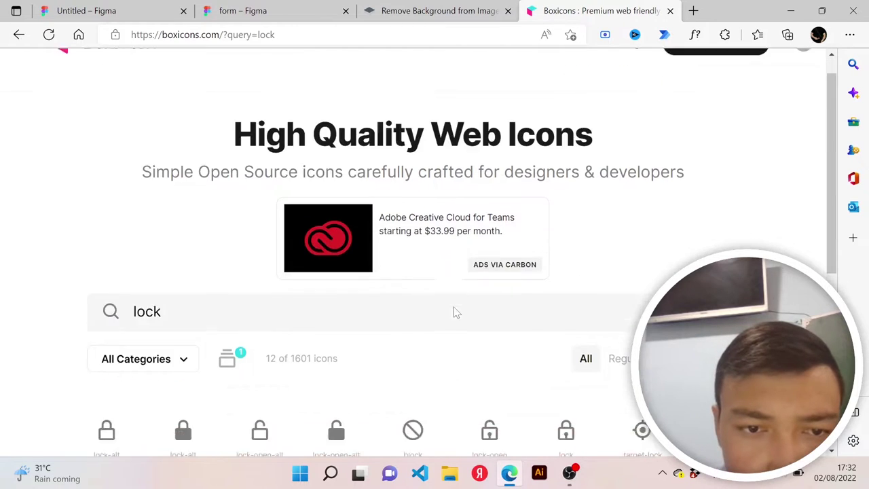
{"action": "scroll", "coordinate": [455, 312], "scroll_direction": "down", "scroll_amount": 2}
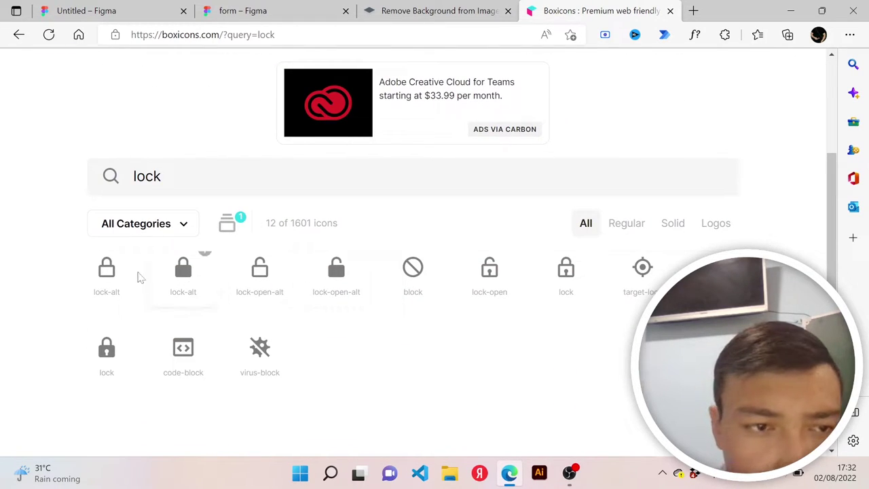
{"action": "left_click", "coordinate": [119, 275]}
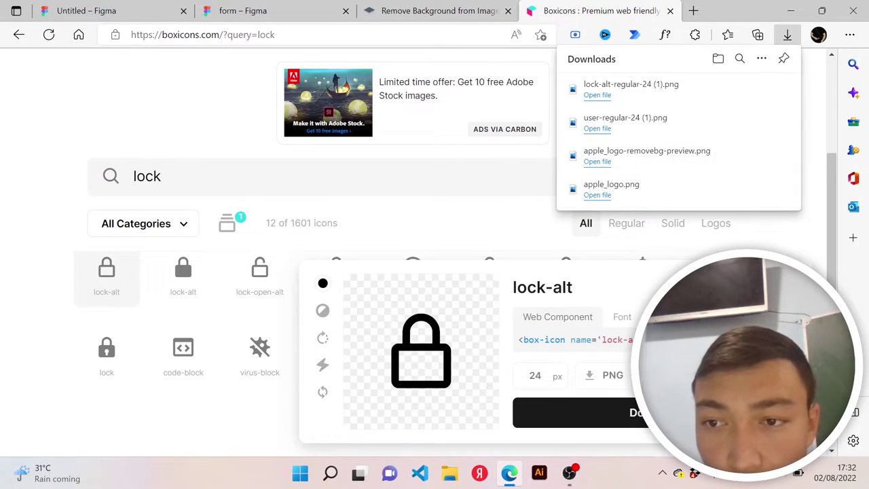
{"action": "left_click", "coordinate": [181, 252]}
Search Boxicons for 'email', download the envelope icon PNG, and return to the Figma form
{"action": "left_click", "coordinate": [255, 187]}
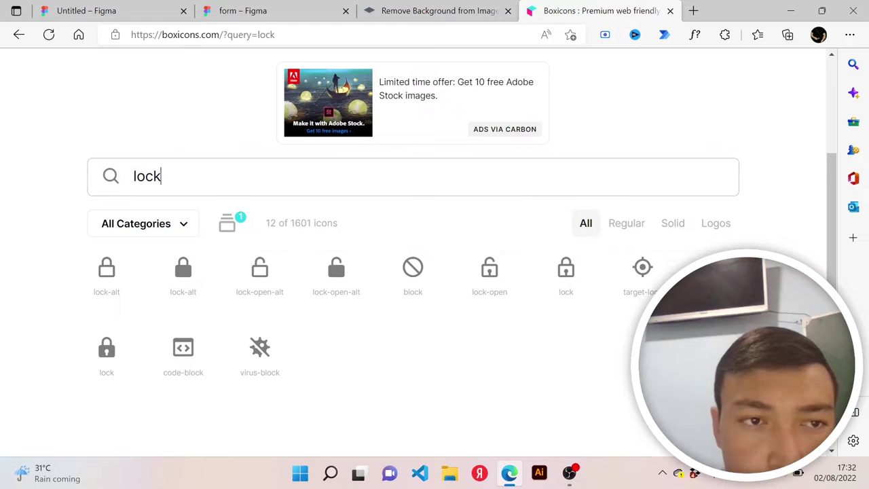
{"action": "key", "text": "BackSpace"}
{"action": "key", "text": "BackSpace"}
{"action": "key", "text": "BackSpace"}
{"action": "key", "text": "BackSpace"}
{"action": "type", "text": "email box"}
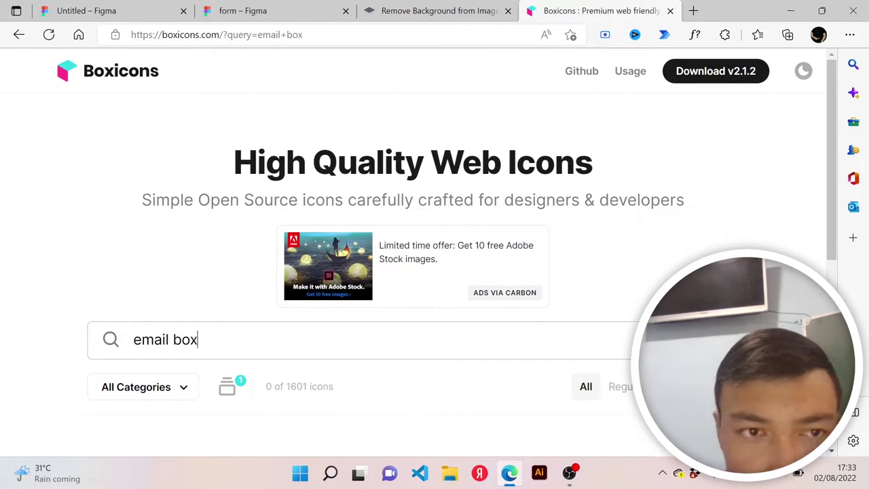
{"action": "scroll", "coordinate": [340, 349], "scroll_direction": "down", "scroll_amount": 2}
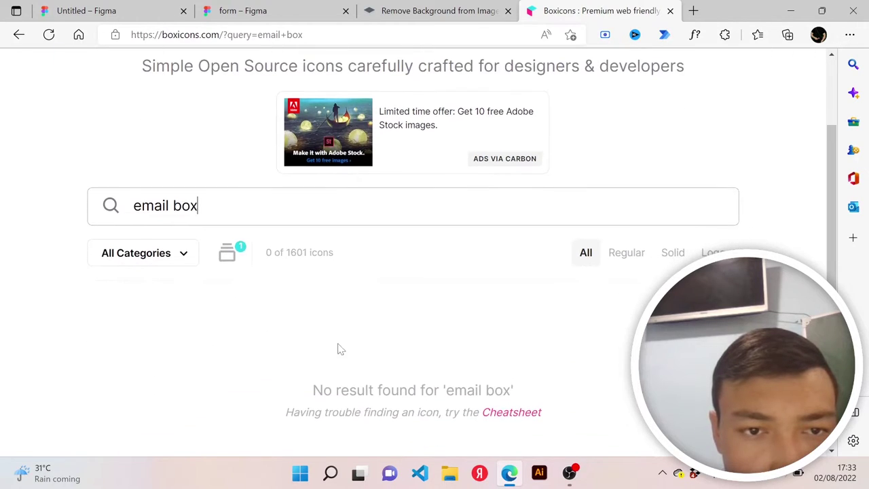
{"action": "key", "text": "BackSpace"}
{"action": "key", "text": "BackSpace"}
{"action": "key", "text": "BackSpace"}
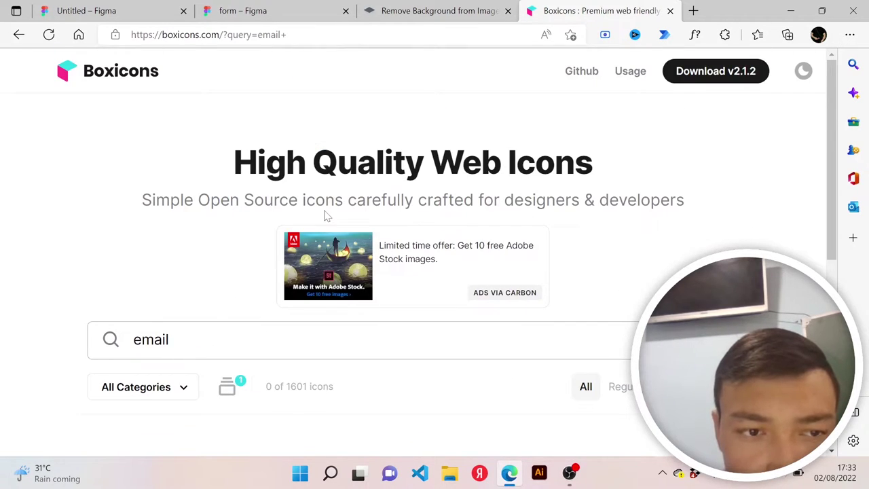
{"action": "scroll", "coordinate": [326, 224], "scroll_direction": "down", "scroll_amount": 2}
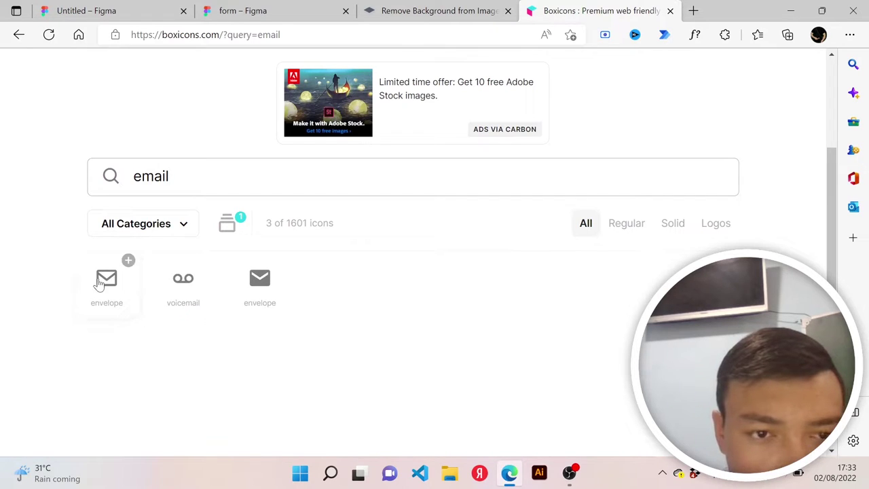
{"action": "left_click", "coordinate": [107, 279]}
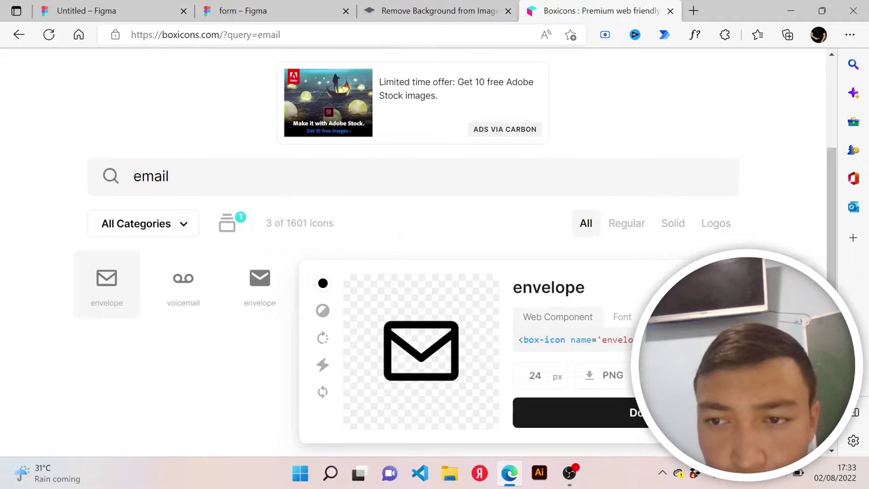
{"action": "left_click", "coordinate": [613, 376]}
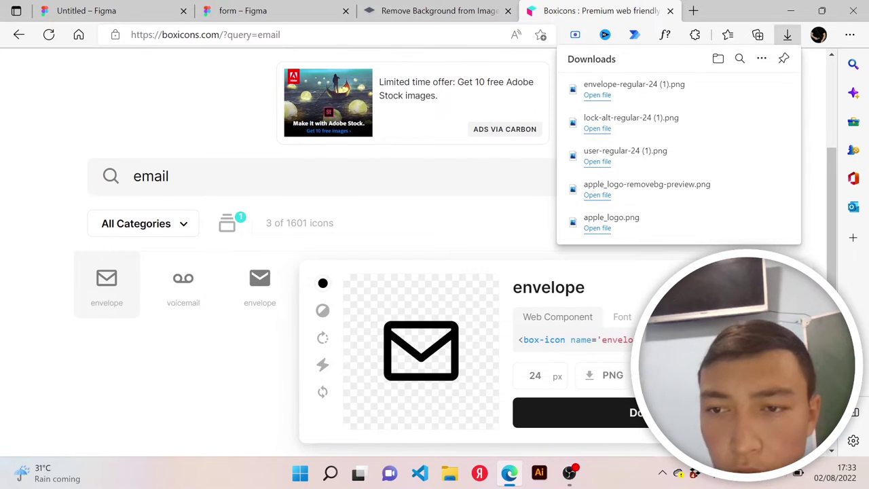
{"action": "left_click", "coordinate": [758, 246]}
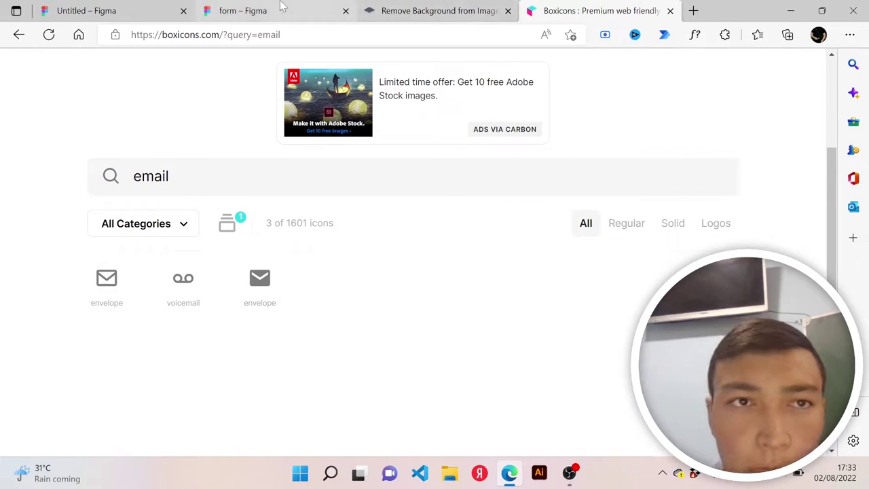
{"action": "left_click", "coordinate": [283, 7]}
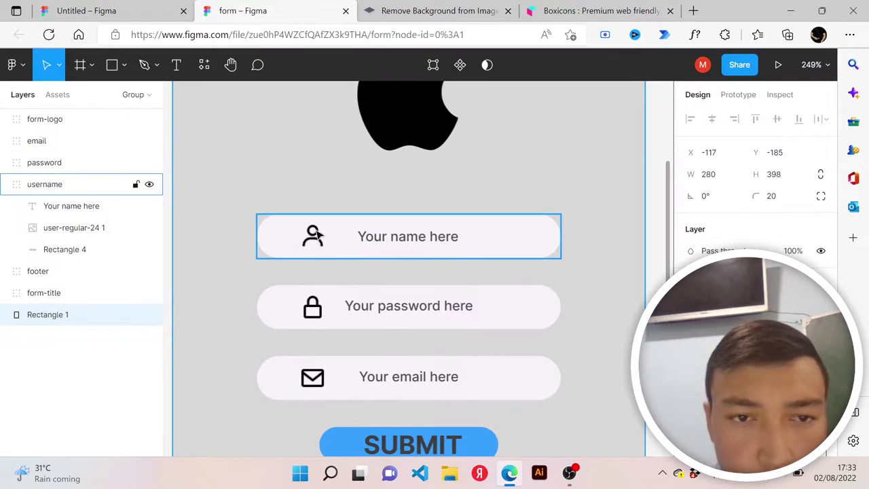
Compare Untitled's field rectangle, then view the form's username group specs in Inspect
{"action": "left_click", "coordinate": [119, 9]}
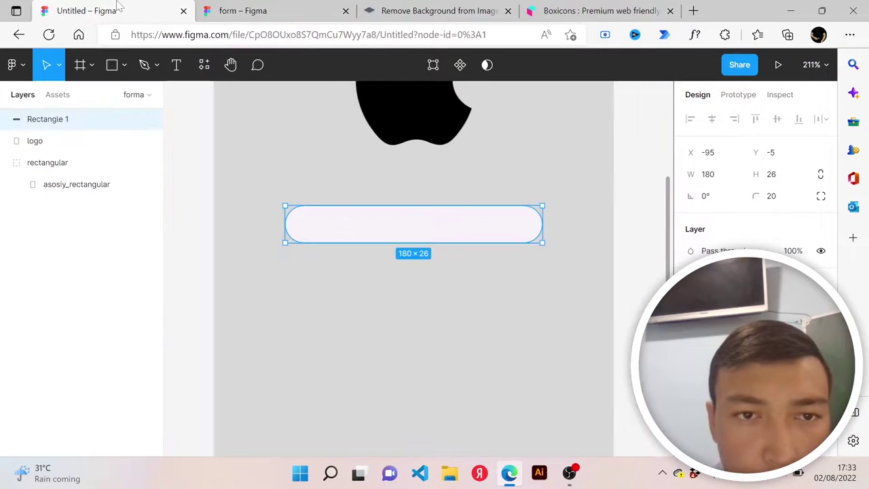
{"action": "left_click", "coordinate": [383, 182]}
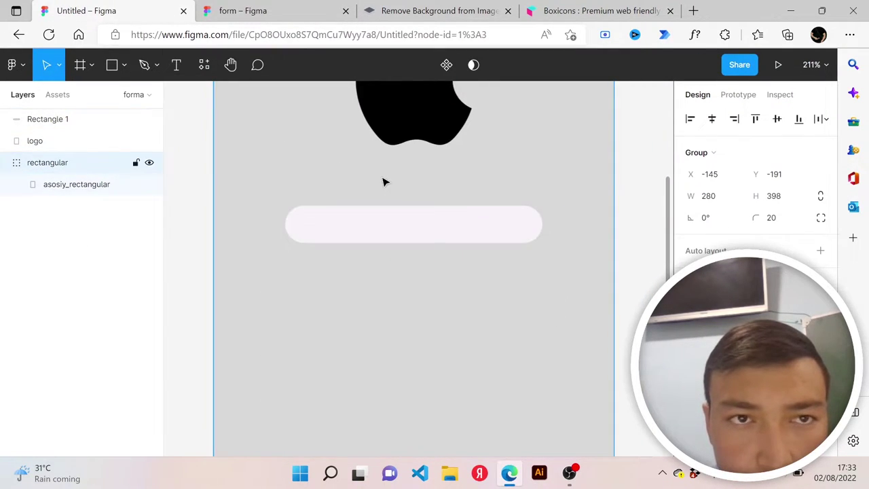
{"action": "left_click", "coordinate": [256, 15]}
{"action": "left_click", "coordinate": [513, 252]}
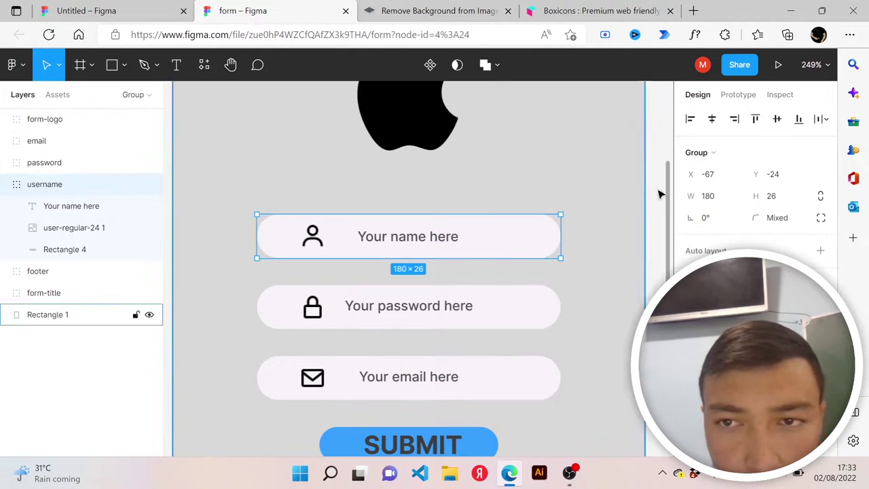
{"action": "left_click", "coordinate": [778, 95]}
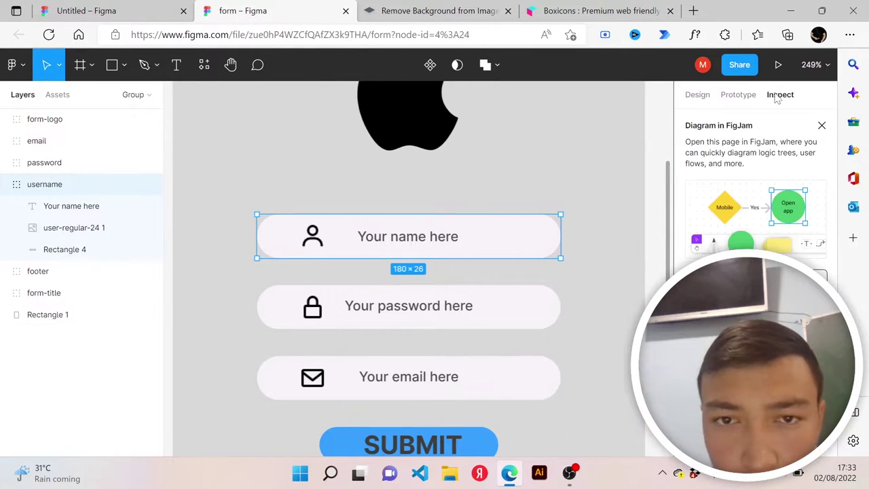
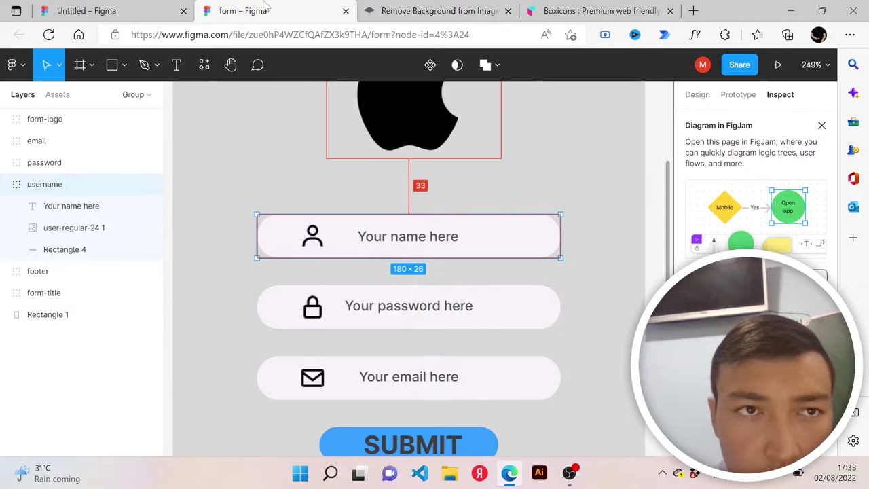
In the Untitled design, move Rectangle 1 under the Apple logo and check Alt distances
{"action": "left_click", "coordinate": [150, 8]}
{"action": "left_click", "coordinate": [434, 237]}
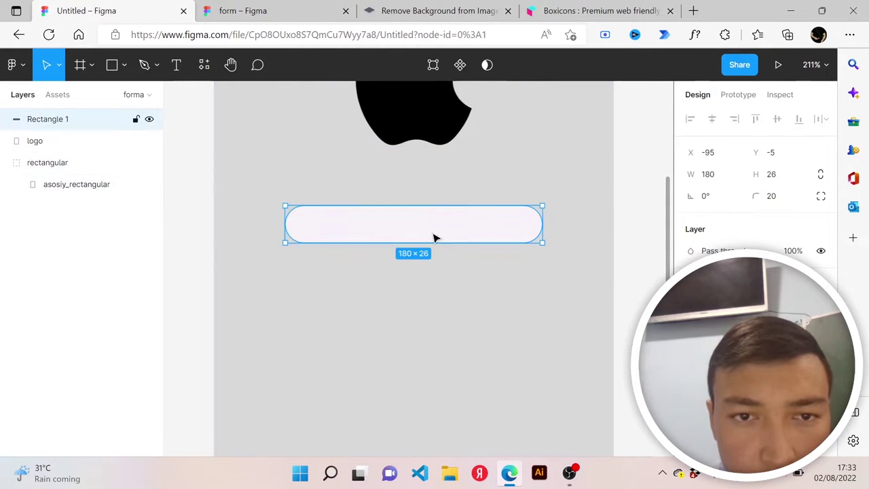
{"action": "left_click", "coordinate": [780, 95]}
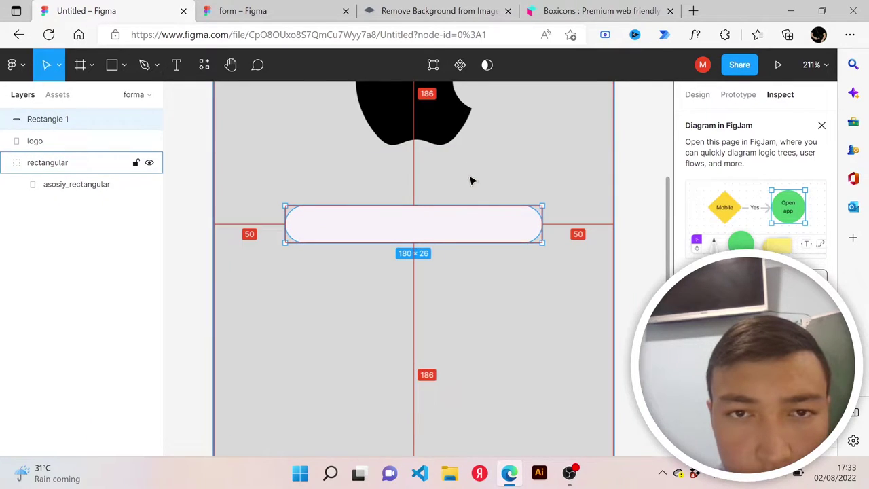
{"action": "left_click_drag", "start_coordinate": [448, 234], "coordinate": [448, 229]}
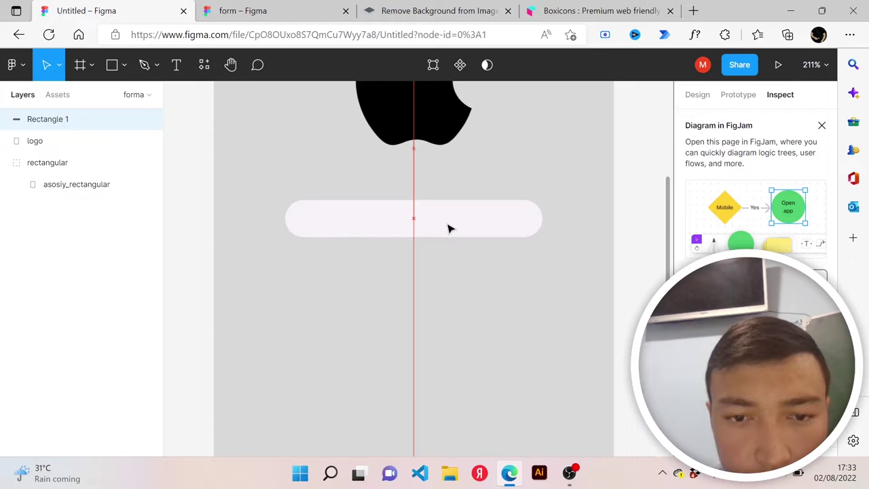
{"action": "scroll", "coordinate": [448, 227], "scroll_direction": "down", "scroll_amount": 2}
{"action": "scroll", "coordinate": [448, 228], "scroll_direction": "up", "scroll_amount": 1}
{"action": "scroll", "coordinate": [448, 228], "scroll_direction": "up", "scroll_amount": 1}
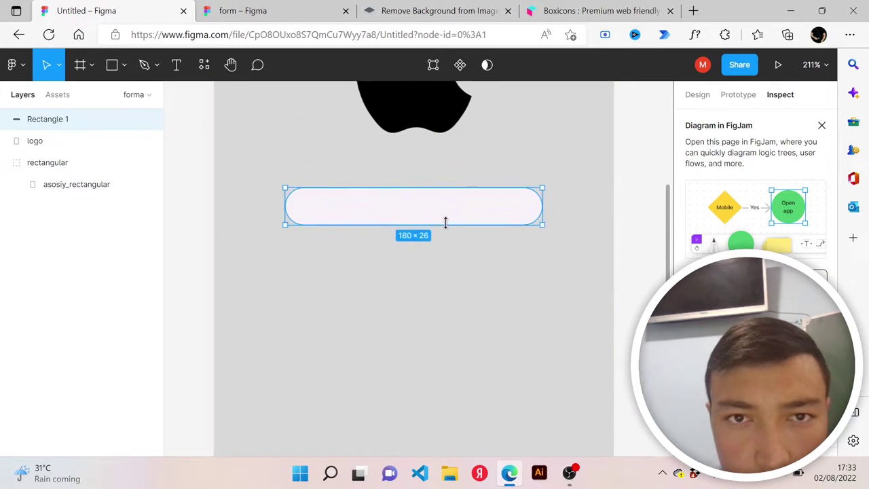
{"action": "scroll", "coordinate": [446, 225], "scroll_direction": "up", "scroll_amount": 2}
{"action": "left_click_drag", "start_coordinate": [441, 233], "coordinate": [440, 263]}
{"action": "key", "text": "alt"}
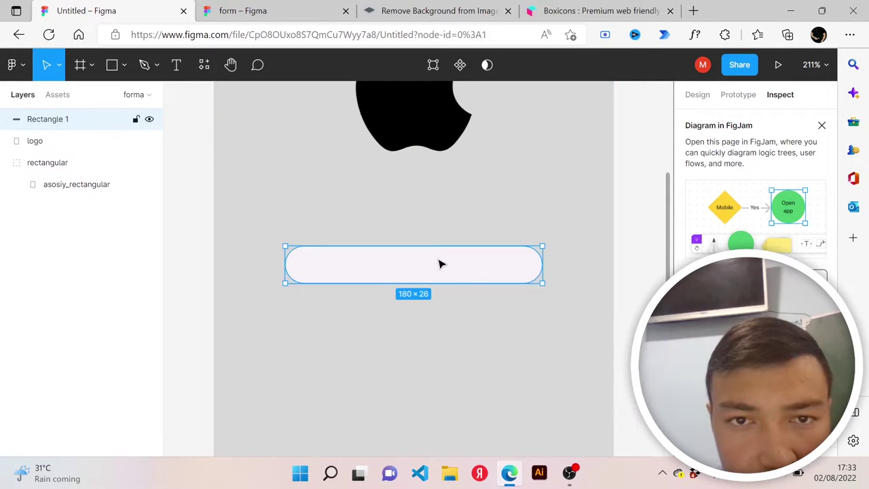
{"action": "key", "text": "alt"}
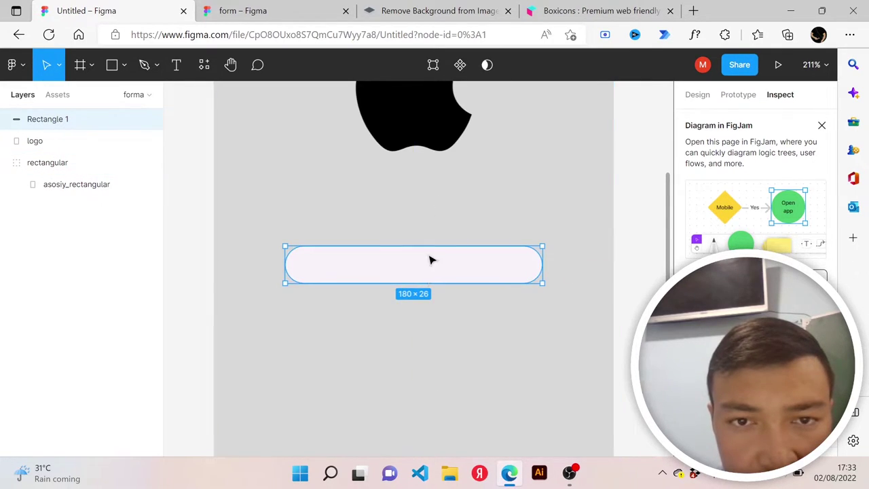
Readjust the pill's gap below the logo, measuring its distances to the frame
{"action": "left_click_drag", "start_coordinate": [432, 259], "coordinate": [428, 211]}
{"action": "key", "text": "alt"}
{"action": "scroll", "coordinate": [445, 224], "scroll_direction": "up", "scroll_amount": 2}
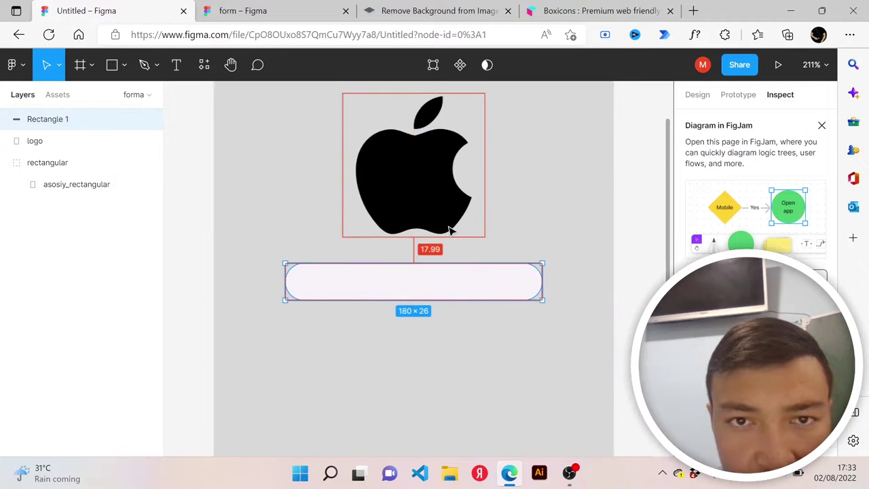
{"action": "scroll", "coordinate": [450, 230], "scroll_direction": "down", "scroll_amount": 1}
{"action": "scroll", "coordinate": [450, 231], "scroll_direction": "up", "scroll_amount": 3}
{"action": "scroll", "coordinate": [450, 231], "scroll_direction": "down", "scroll_amount": 3}
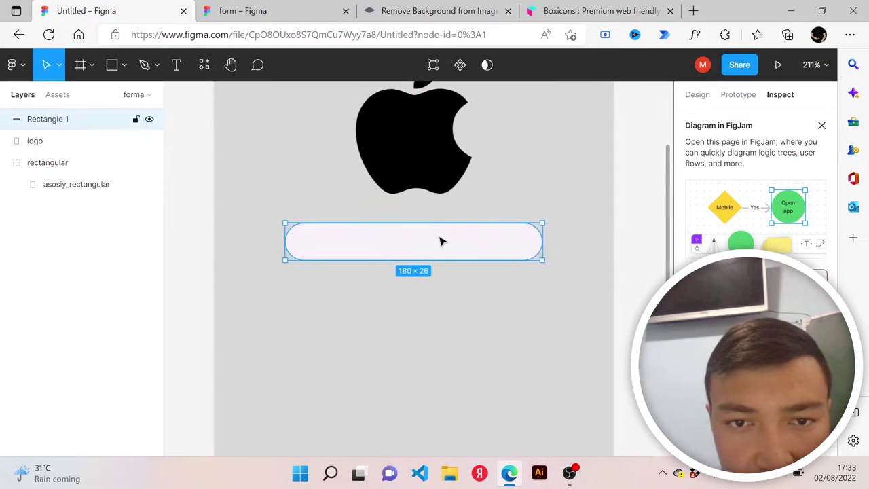
{"action": "left_click_drag", "start_coordinate": [438, 244], "coordinate": [437, 279]}
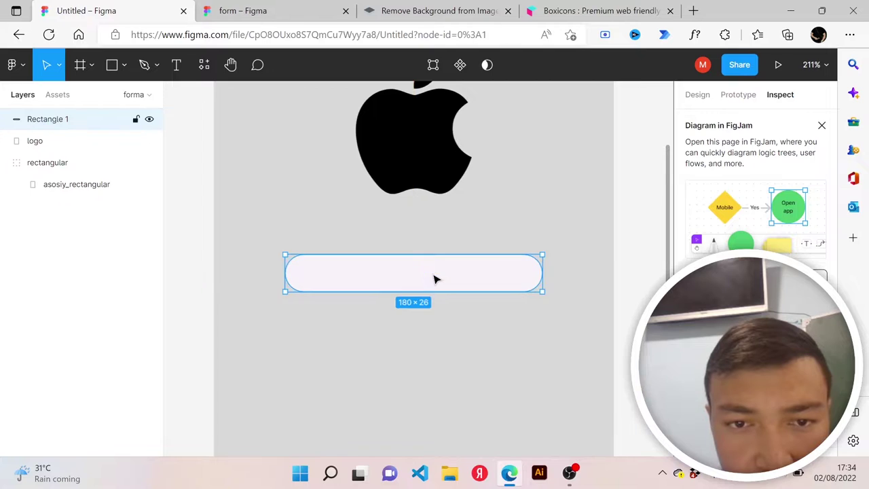
{"action": "key", "text": "alt"}
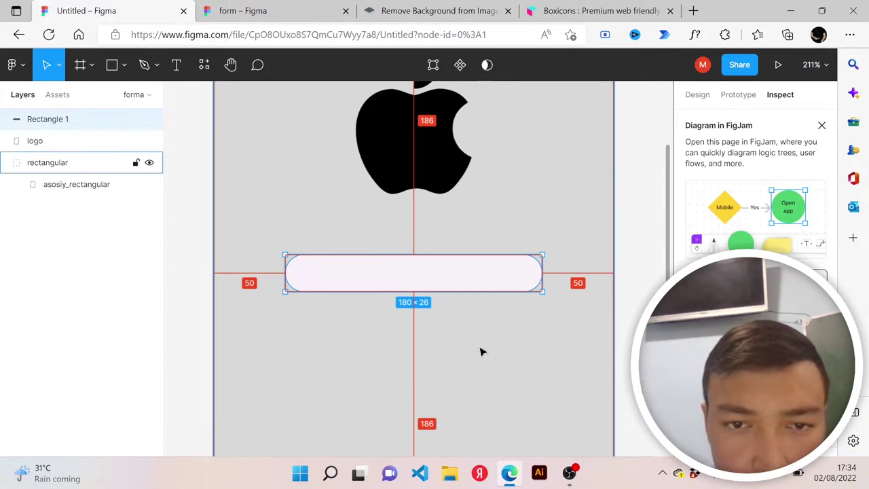
{"action": "key", "text": "Escape"}
{"action": "scroll", "coordinate": [487, 351], "scroll_direction": "down", "scroll_amount": 3}
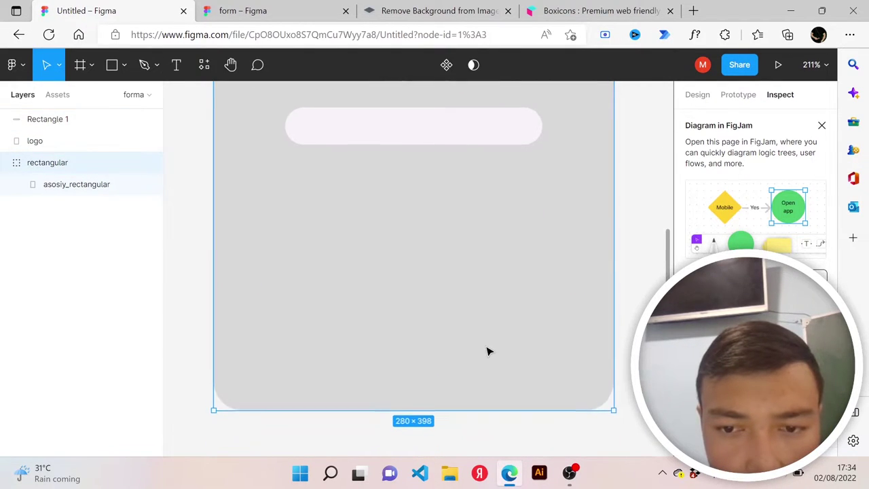
{"action": "scroll", "coordinate": [487, 351], "scroll_direction": "up", "scroll_amount": 1}
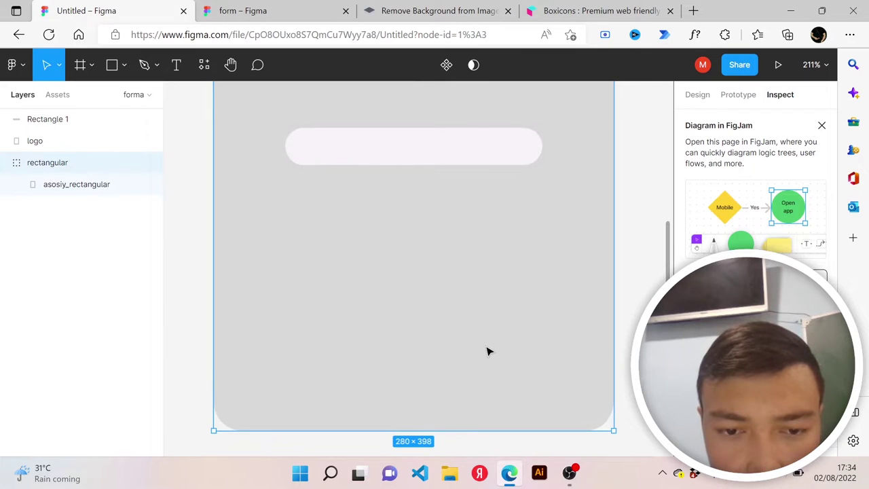
{"action": "scroll", "coordinate": [487, 350], "scroll_direction": "up", "scroll_amount": 5}
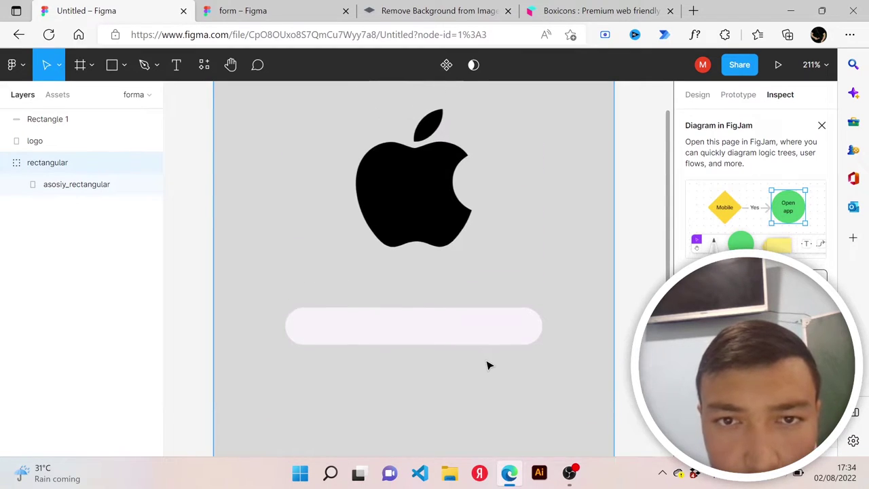
Compare the frame against the reference form's size, then reselect the pill input rectangle
{"action": "left_click", "coordinate": [265, 10]}
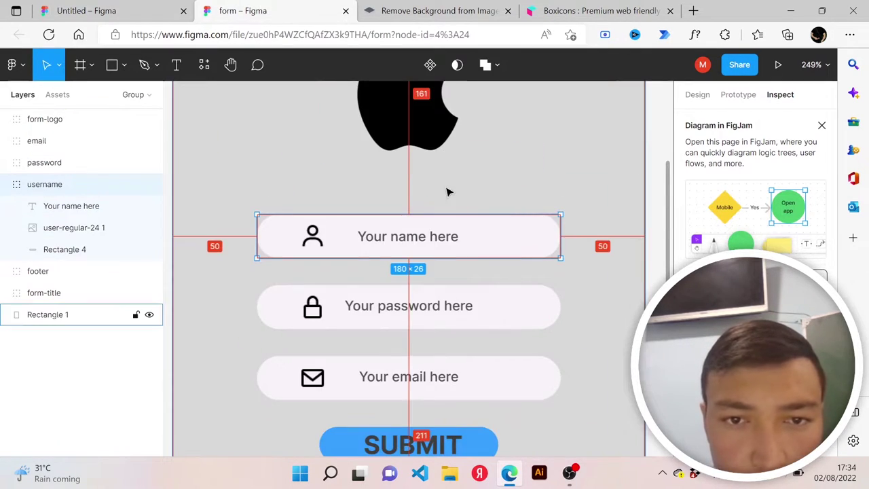
{"action": "scroll", "coordinate": [615, 392], "scroll_direction": "down", "scroll_amount": 4}
{"action": "scroll", "coordinate": [615, 392], "scroll_direction": "down", "scroll_amount": 4}
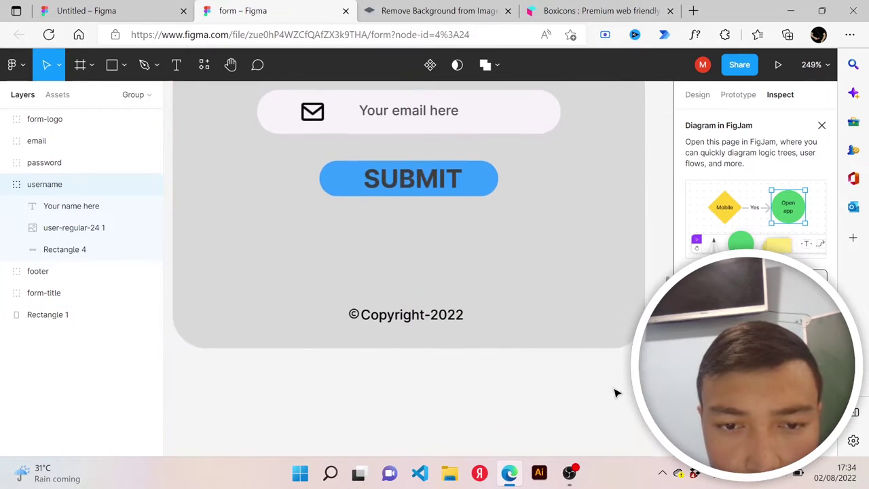
{"action": "left_click", "coordinate": [585, 341]}
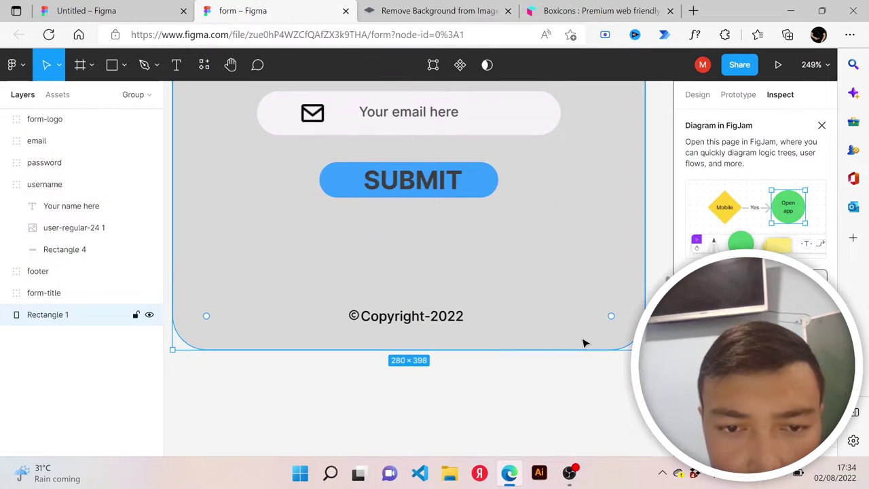
{"action": "left_click", "coordinate": [95, 10]}
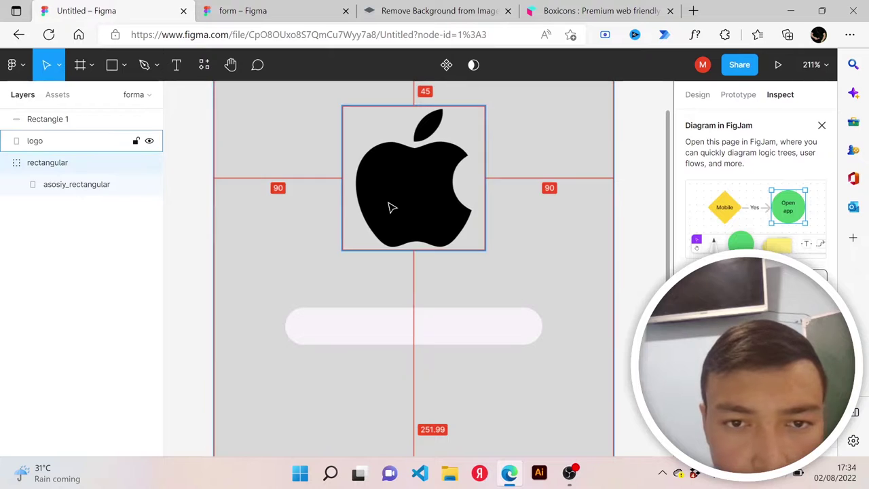
{"action": "scroll", "coordinate": [541, 266], "scroll_direction": "down", "scroll_amount": 2}
{"action": "scroll", "coordinate": [541, 265], "scroll_direction": "down", "scroll_amount": 1}
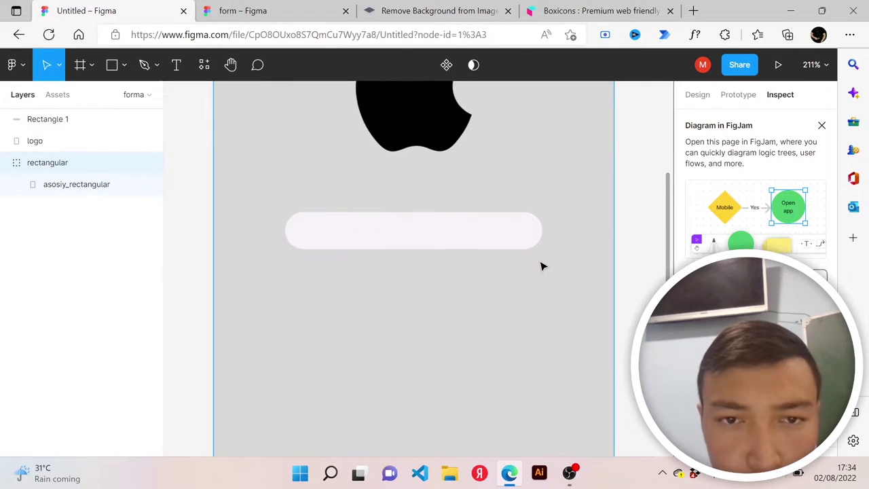
{"action": "left_click", "coordinate": [242, 10]}
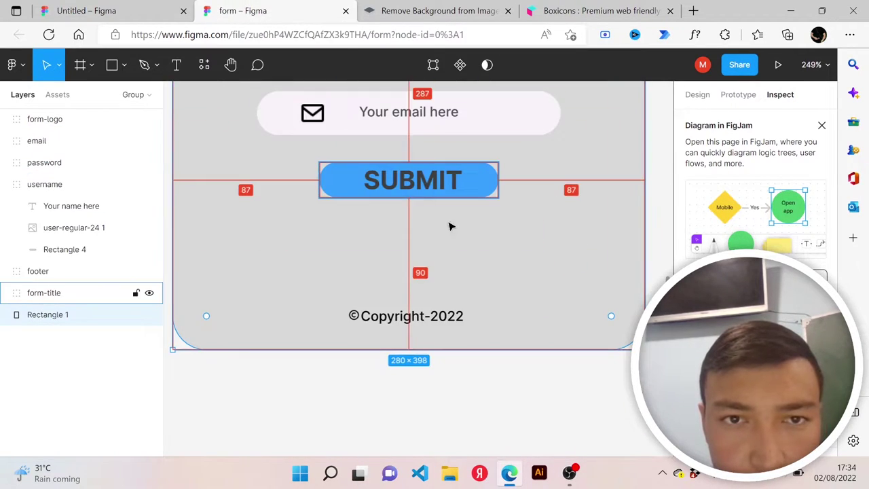
{"action": "scroll", "coordinate": [471, 242], "scroll_direction": "up", "scroll_amount": 2}
{"action": "scroll", "coordinate": [472, 242], "scroll_direction": "up", "scroll_amount": 3}
{"action": "scroll", "coordinate": [469, 242], "scroll_direction": "down", "scroll_amount": 1}
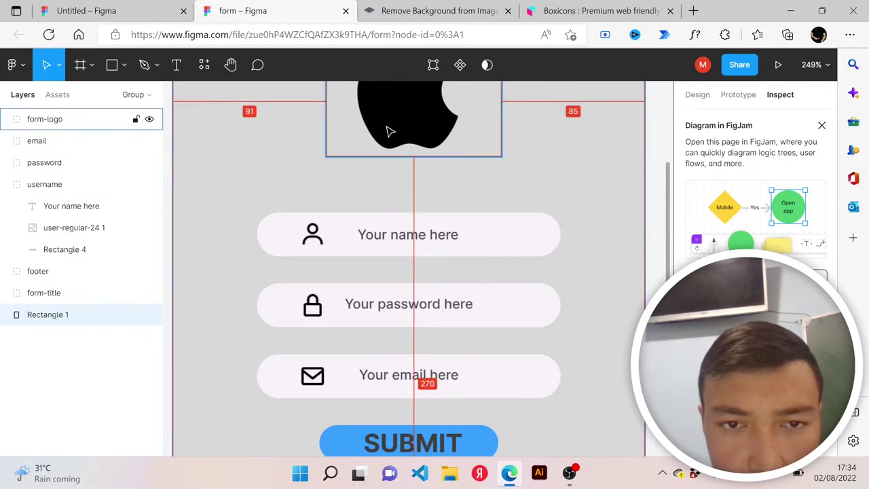
{"action": "left_click", "coordinate": [86, 10]}
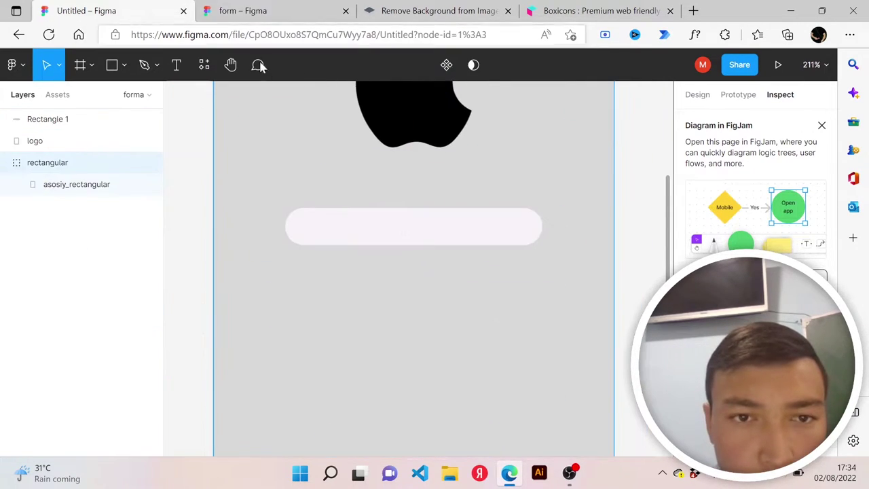
{"action": "left_click", "coordinate": [430, 231]}
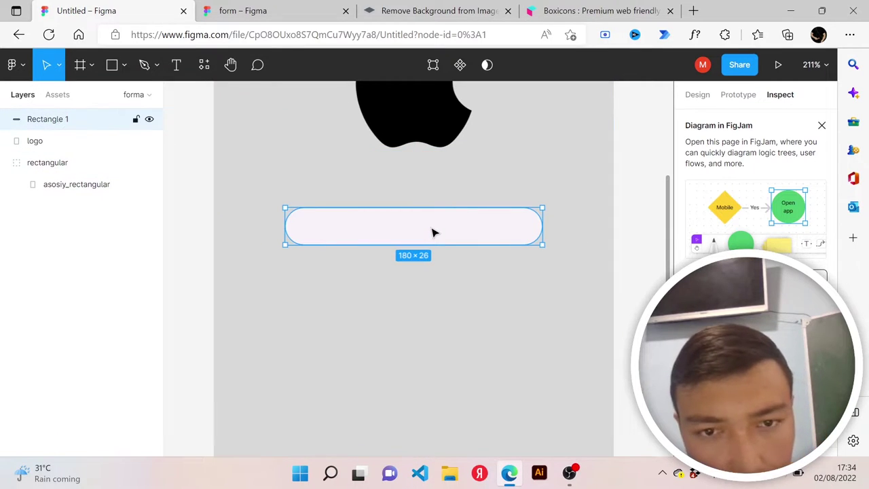
Paste copies of the pill and stack three input pills below the logo
{"action": "key", "text": "ctrl+v"}
{"action": "key", "text": "ctrl+v"}
{"action": "left_click_drag", "start_coordinate": [434, 233], "coordinate": [427, 421]}
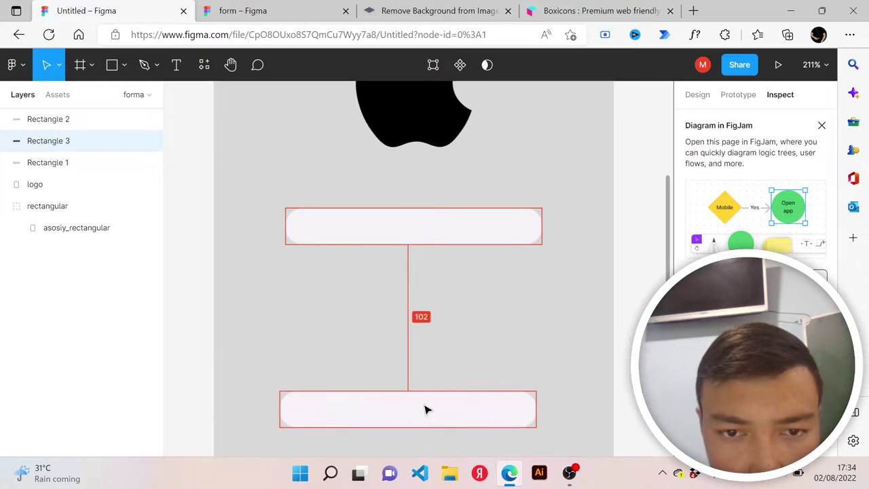
{"action": "mouse_move", "coordinate": [404, 237]}
{"action": "left_mouse_down"}
{"action": "mouse_move", "coordinate": [406, 346]}
{"action": "mouse_move", "coordinate": [403, 294]}
{"action": "left_mouse_up"}
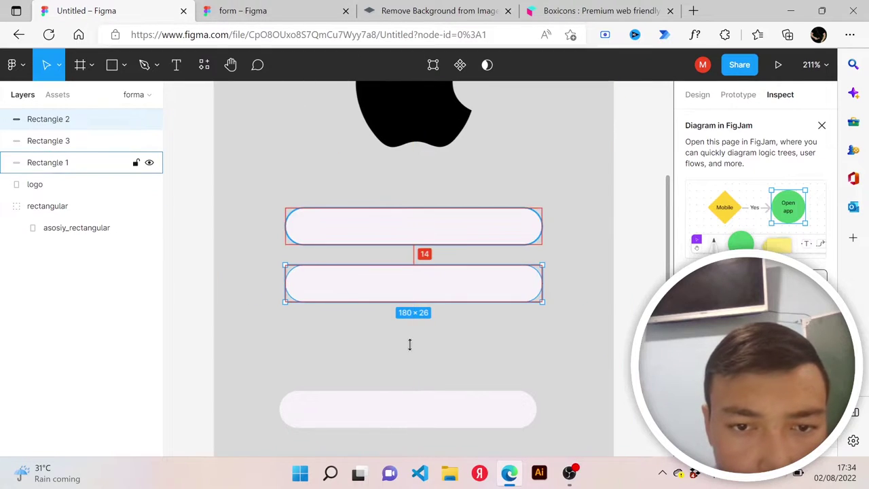
{"action": "left_click_drag", "start_coordinate": [423, 422], "coordinate": [421, 367]}
Check the reference form's field spacing and nudge the middle pill to match
{"action": "left_click", "coordinate": [269, 8]}
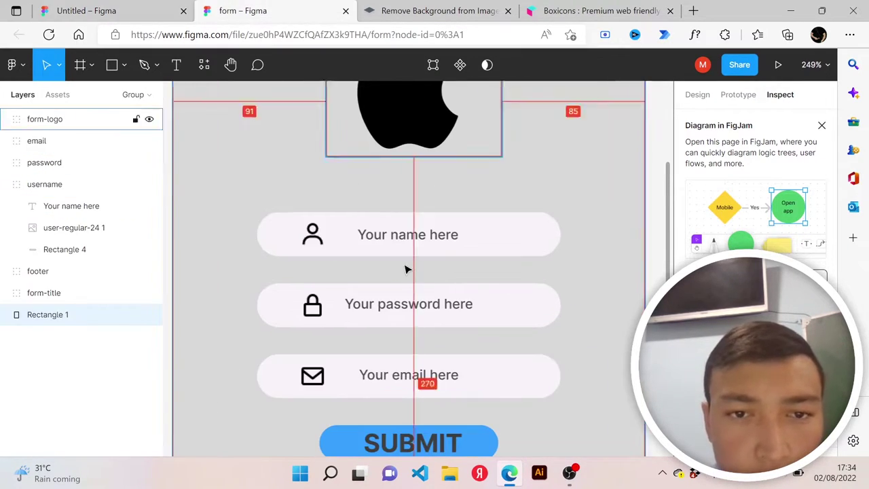
{"action": "key", "text": "alt"}
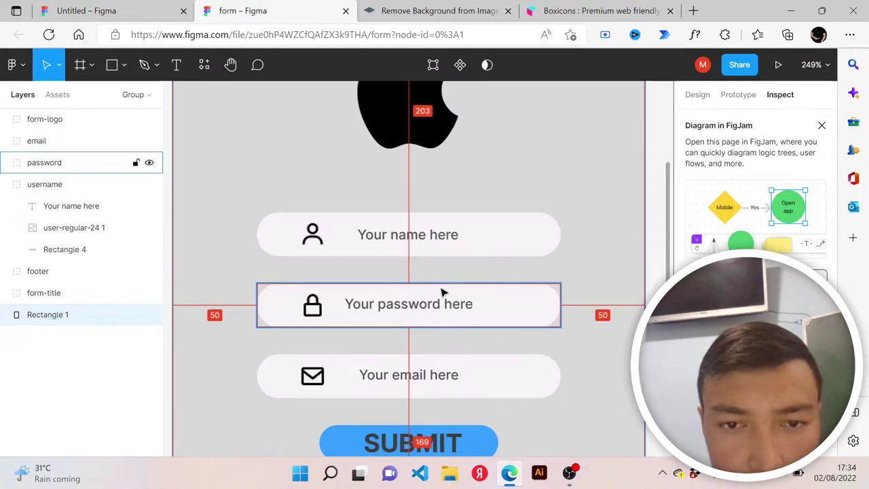
{"action": "left_click", "coordinate": [456, 247]}
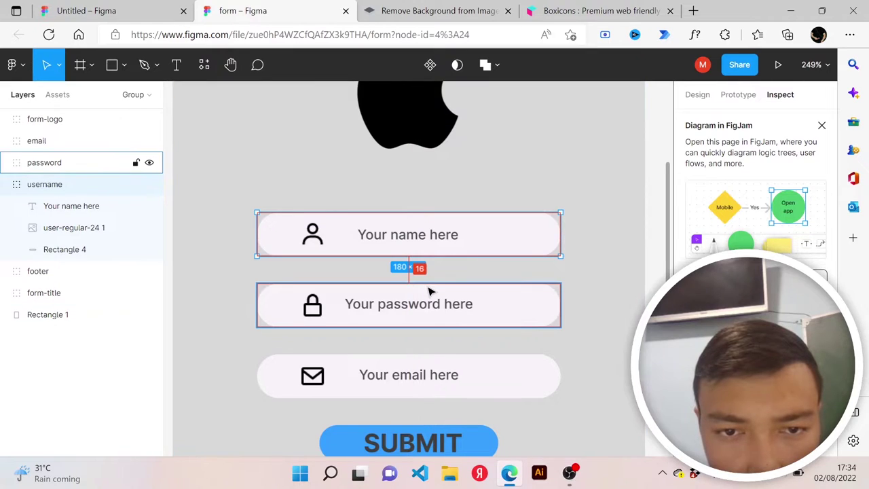
{"action": "left_click", "coordinate": [115, 13]}
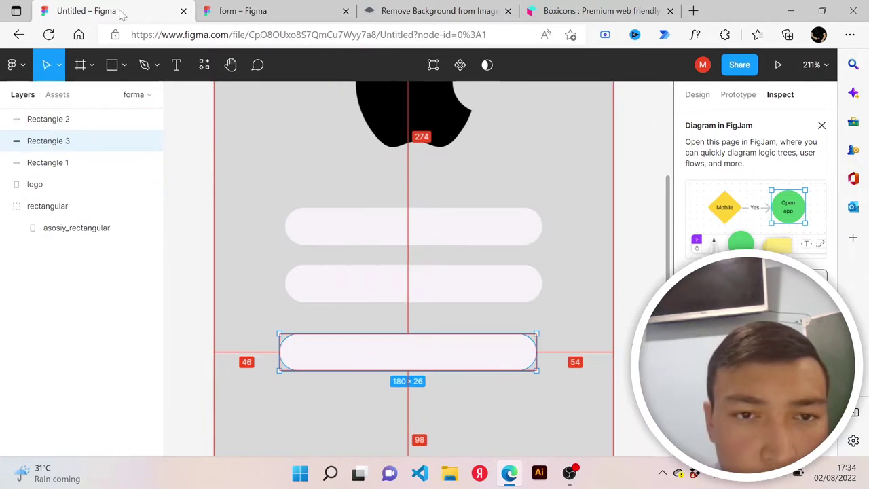
{"action": "left_click_drag", "start_coordinate": [415, 289], "coordinate": [415, 283]}
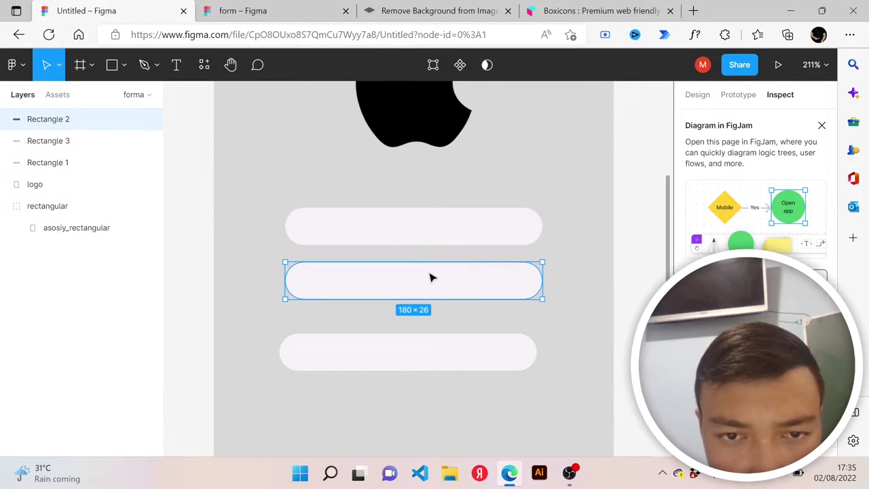
{"action": "left_click_drag", "start_coordinate": [432, 279], "coordinate": [431, 284]}
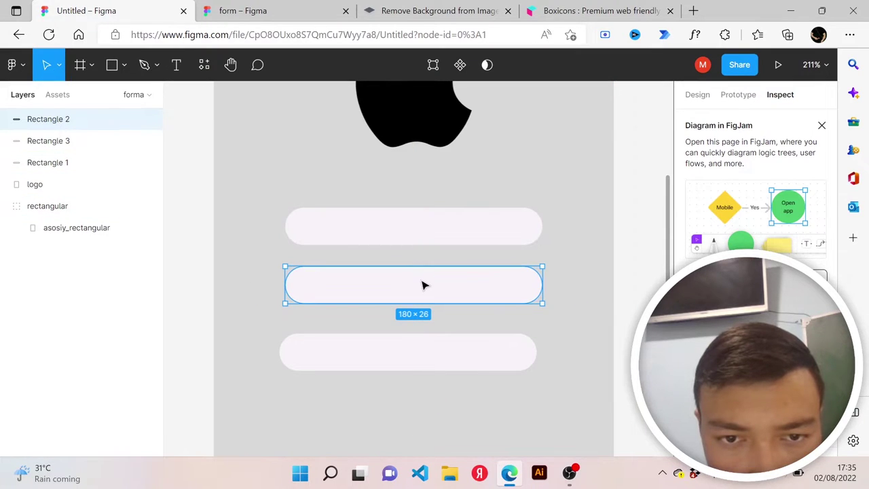
{"action": "left_click_drag", "start_coordinate": [422, 285], "coordinate": [422, 286]}
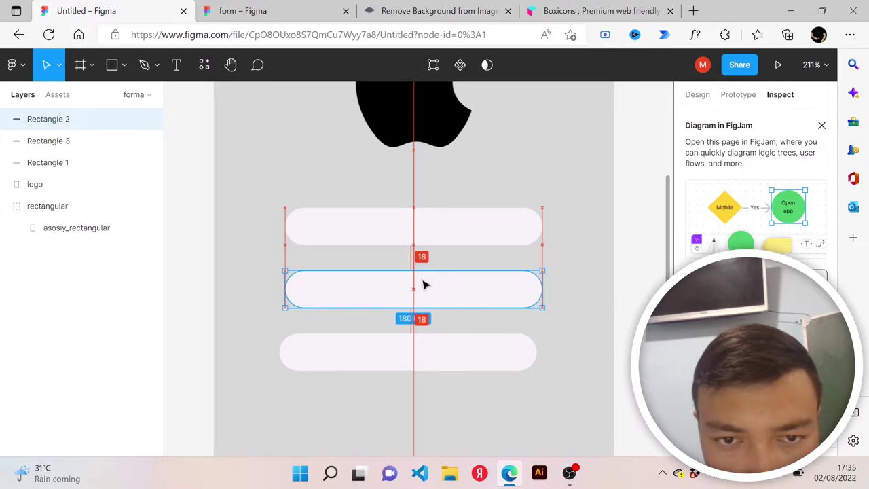
Align all three pills with 15px gaps, centred with 50px side margins
{"action": "left_click", "coordinate": [428, 350]}
{"action": "left_click_drag", "start_coordinate": [430, 351], "coordinate": [429, 344]}
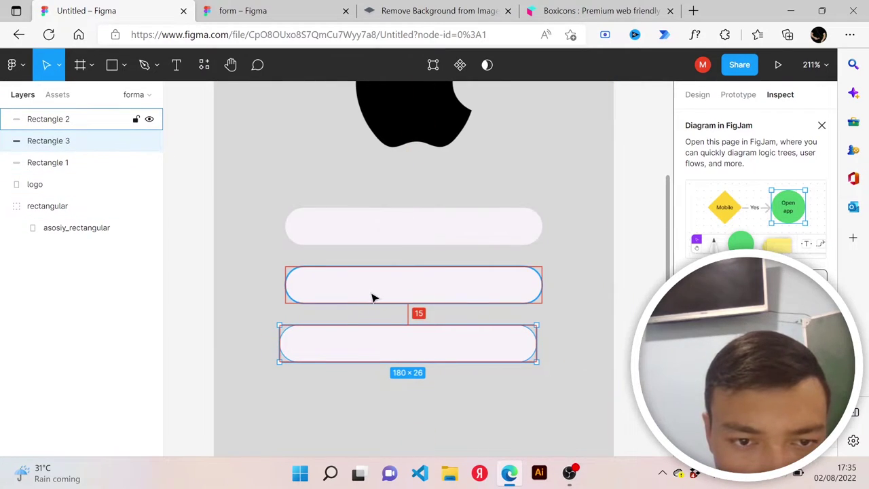
{"action": "left_click_drag", "start_coordinate": [372, 298], "coordinate": [368, 297]}
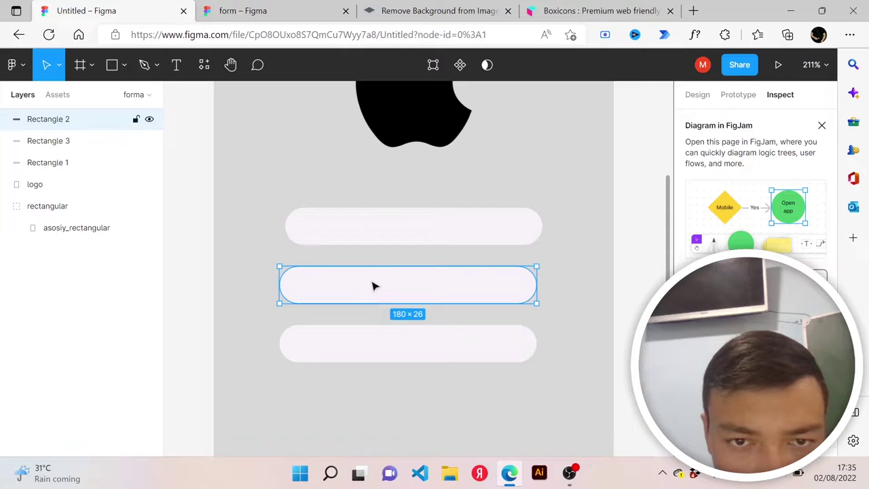
{"action": "left_click", "coordinate": [391, 242]}
{"action": "key", "text": "alt"}
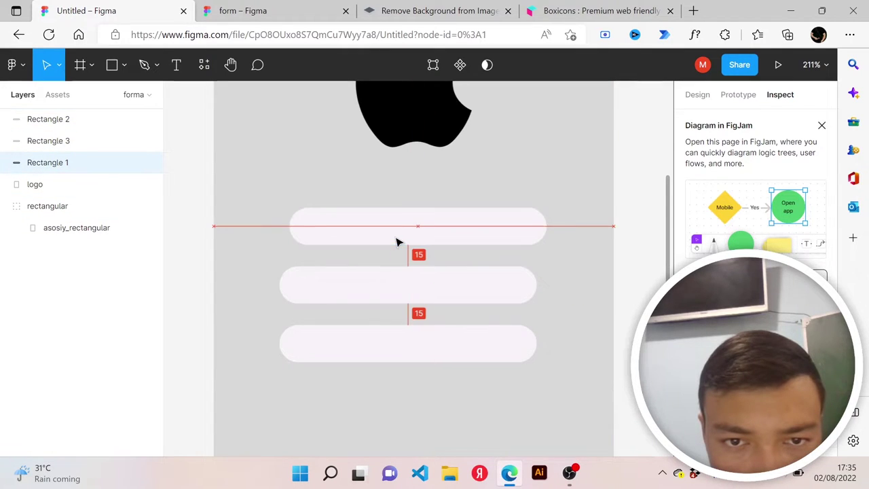
{"action": "left_click_drag", "start_coordinate": [421, 296], "coordinate": [426, 294]}
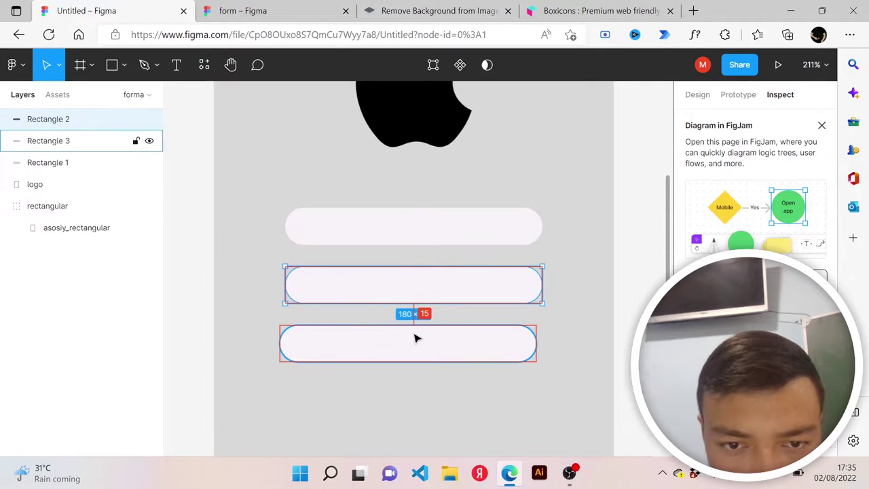
{"action": "left_click_drag", "start_coordinate": [417, 338], "coordinate": [423, 337]}
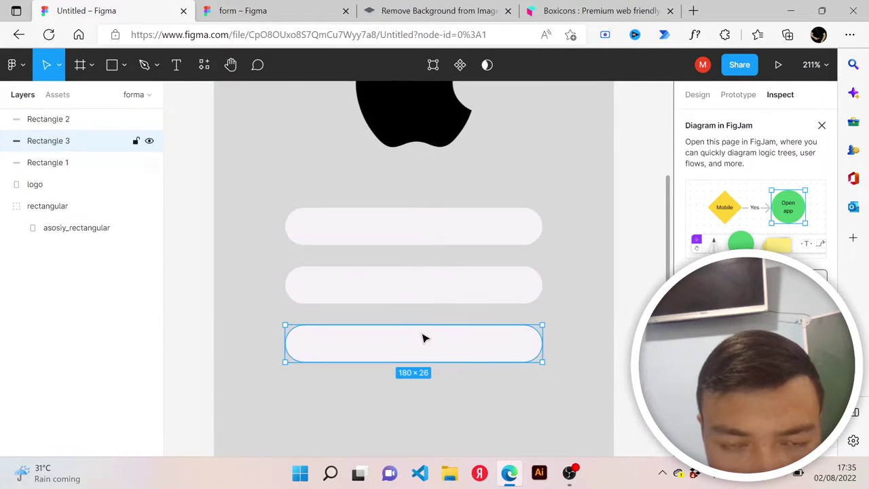
{"action": "key", "text": "alt"}
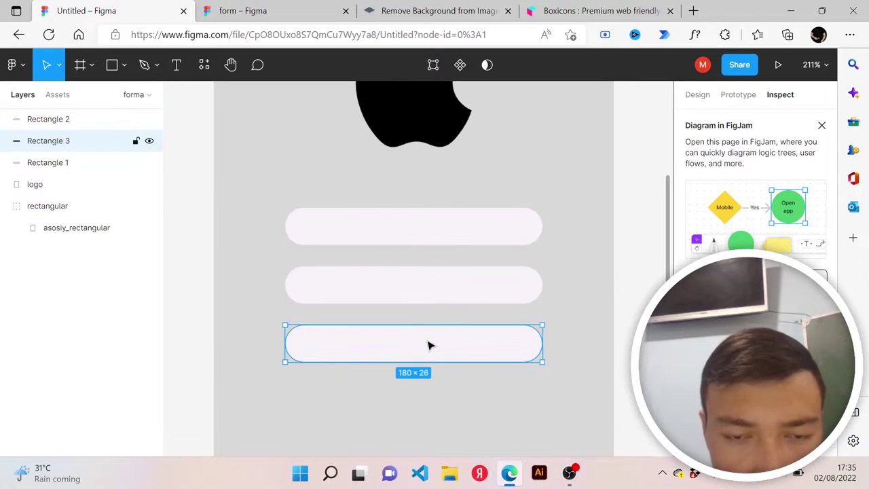
{"action": "left_click", "coordinate": [442, 180]}
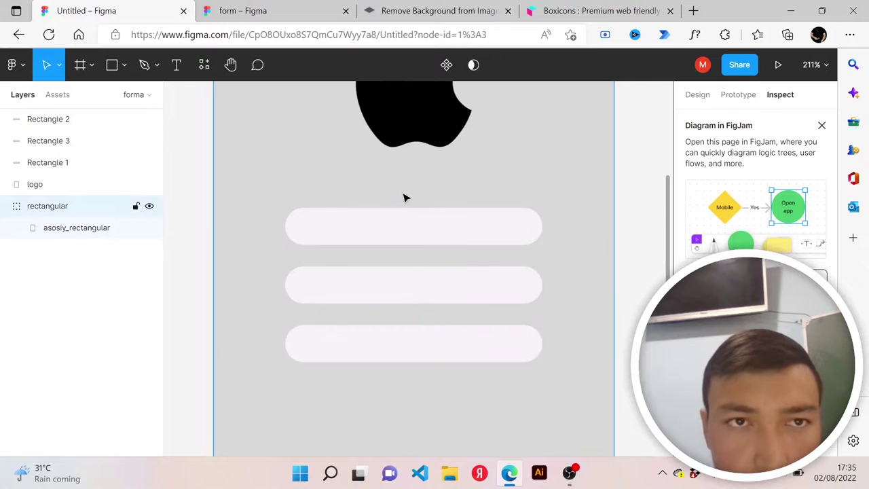
Review the reference form, then browse to Downloads through File > Place image
{"action": "left_click", "coordinate": [241, 10]}
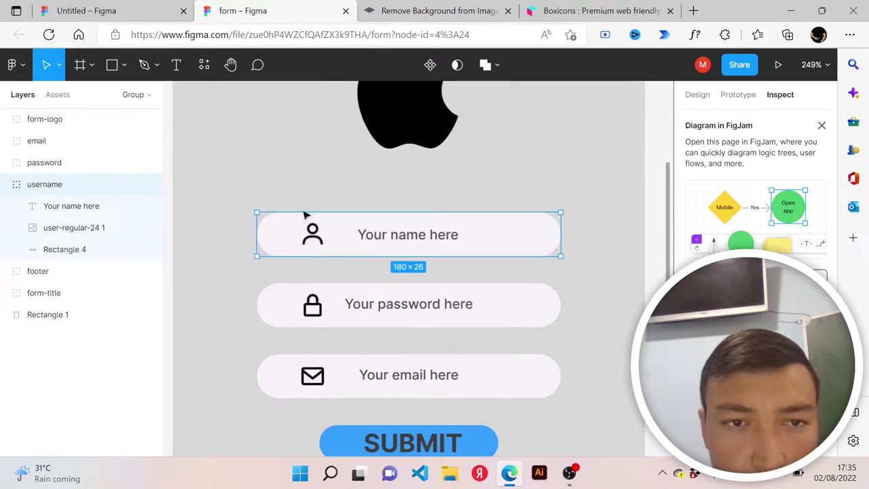
{"action": "left_click", "coordinate": [136, 8]}
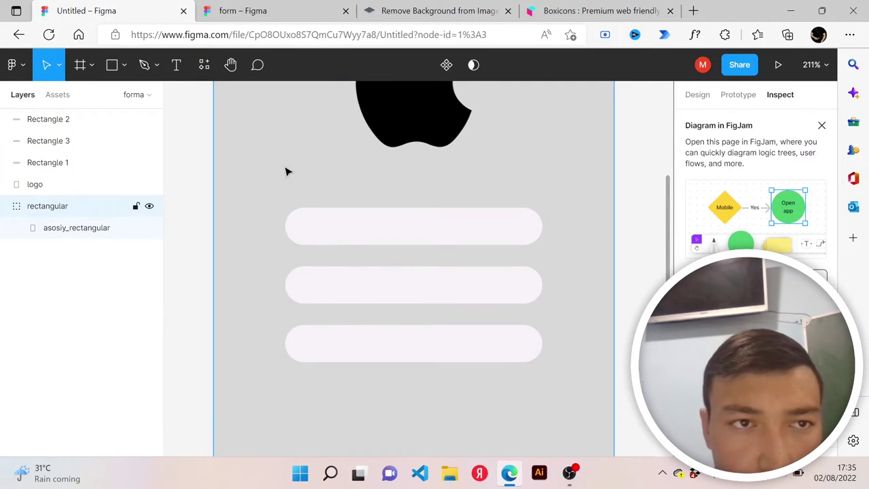
{"action": "left_click", "coordinate": [19, 68]}
{"action": "mouse_move", "coordinate": [68, 154]}
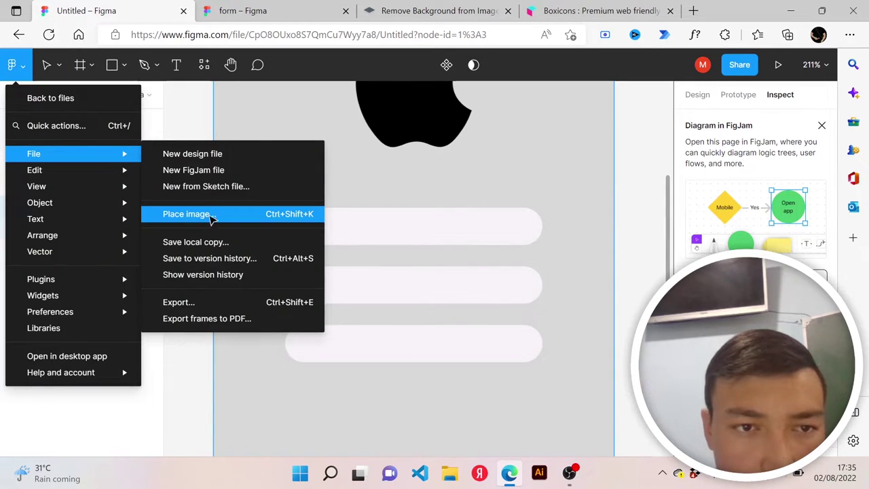
{"action": "left_click", "coordinate": [212, 216]}
{"action": "scroll", "coordinate": [285, 241], "scroll_direction": "down", "scroll_amount": 5}
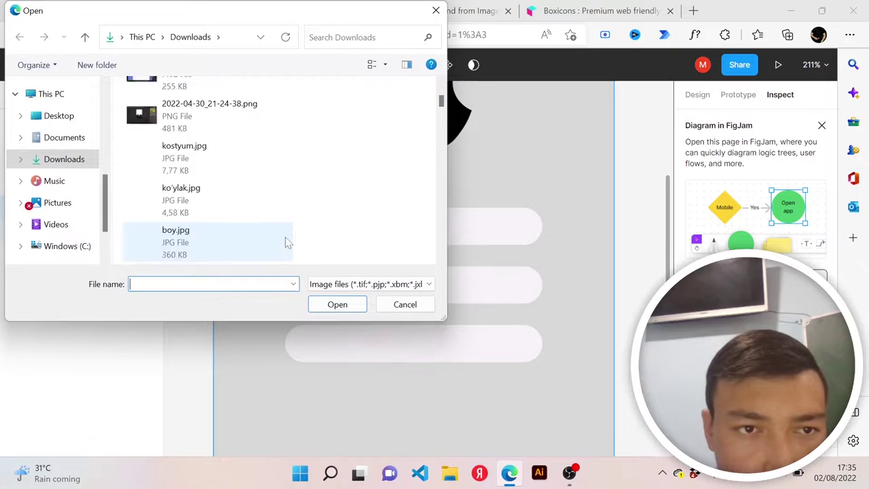
{"action": "scroll", "coordinate": [285, 239], "scroll_direction": "down", "scroll_amount": 5}
{"action": "scroll", "coordinate": [285, 239], "scroll_direction": "down", "scroll_amount": 5}
{"action": "scroll", "coordinate": [285, 239], "scroll_direction": "down", "scroll_amount": 5}
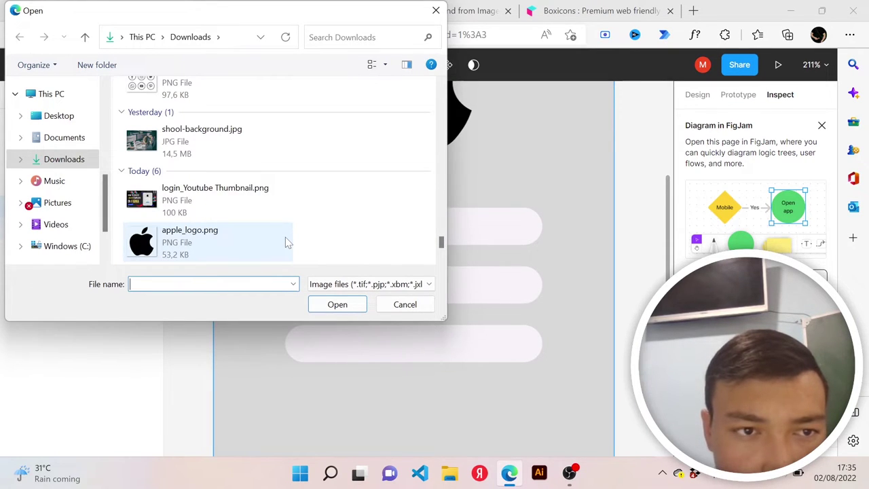
{"action": "scroll", "coordinate": [285, 236], "scroll_direction": "down", "scroll_amount": 3}
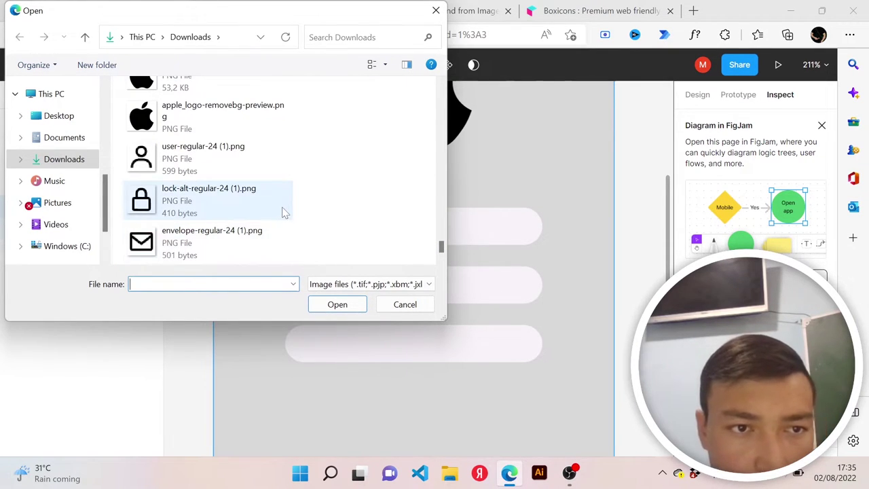
Select the user, lock-alt and envelope PNGs and load them
{"action": "left_click", "coordinate": [213, 229], "text": "shift"}
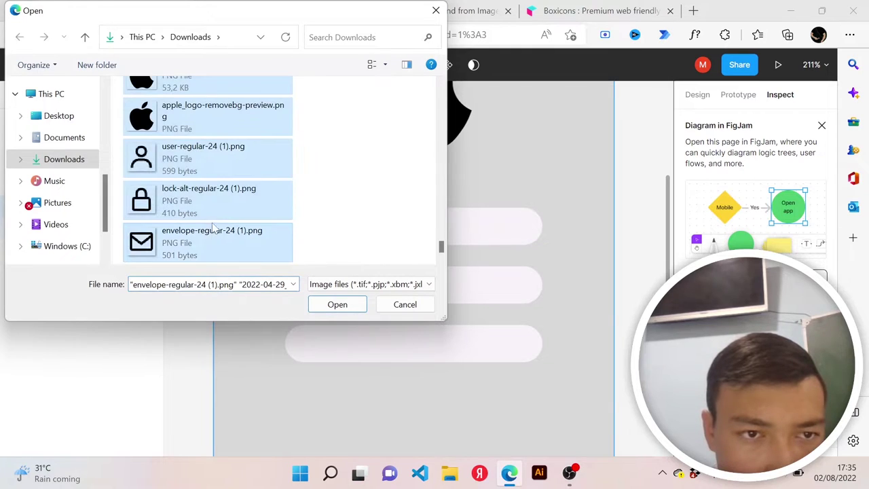
{"action": "left_click", "coordinate": [341, 223]}
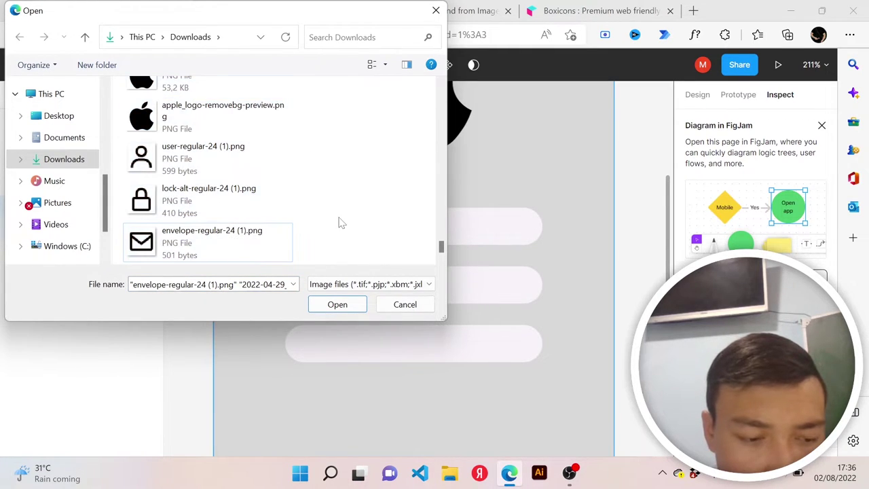
{"action": "left_click", "coordinate": [235, 218]}
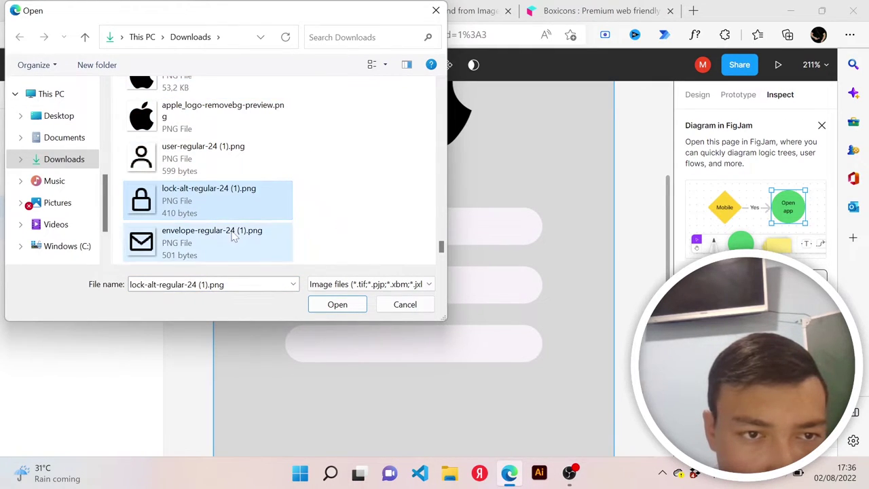
{"action": "left_click", "coordinate": [233, 235], "text": "ctrl"}
{"action": "left_click", "coordinate": [213, 168], "text": "ctrl"}
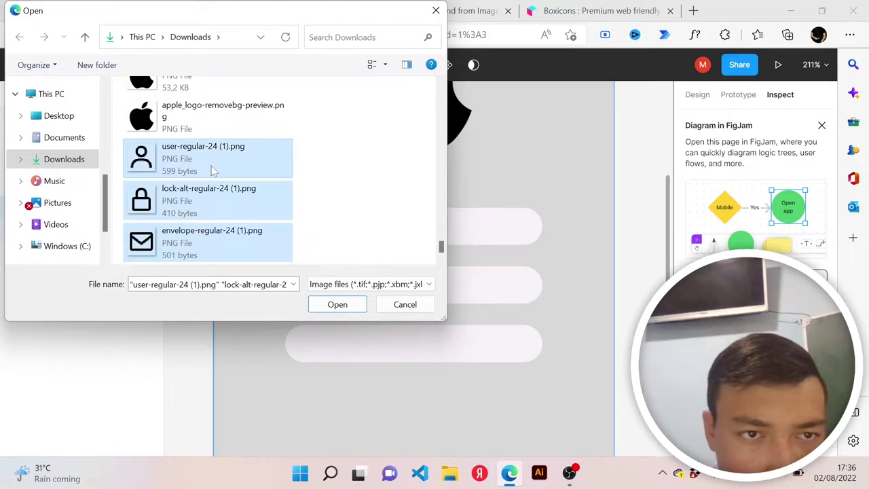
{"action": "left_click", "coordinate": [350, 310]}
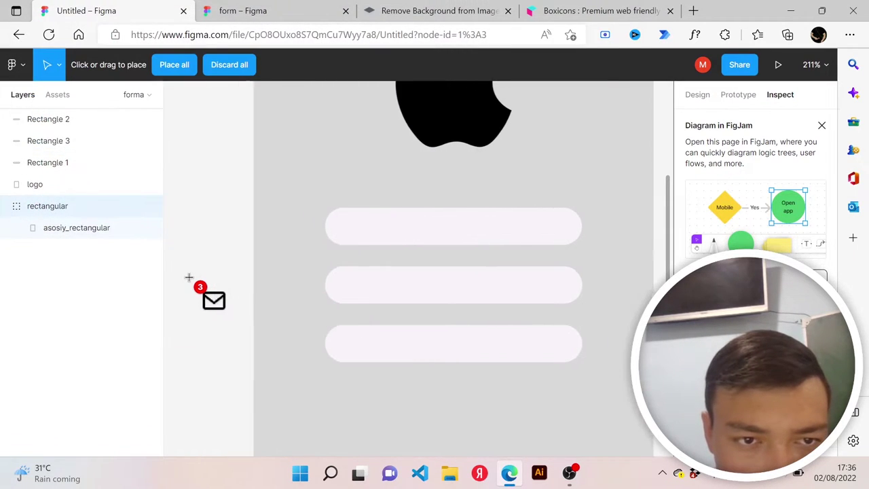
Drop the envelope, lock and user icons on the canvas beside the login frame
{"action": "scroll", "coordinate": [189, 277], "scroll_direction": "left", "scroll_amount": 3}
{"action": "left_click", "coordinate": [198, 276]}
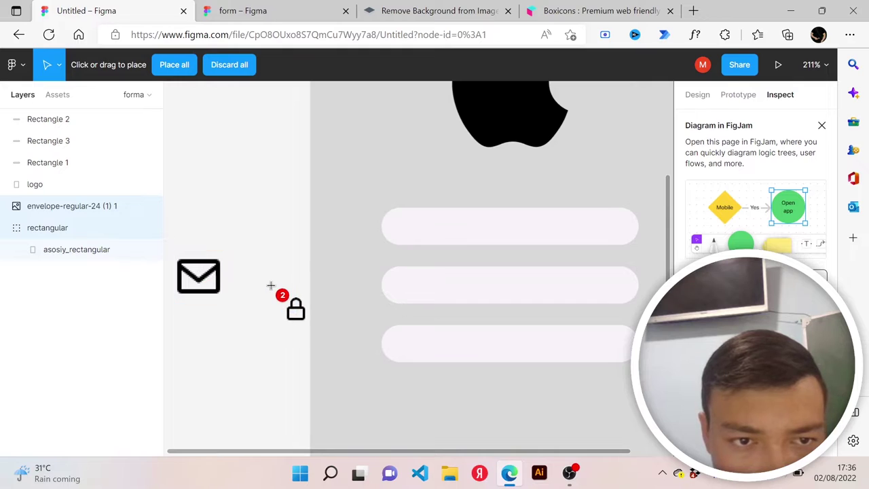
{"action": "left_click", "coordinate": [227, 194]}
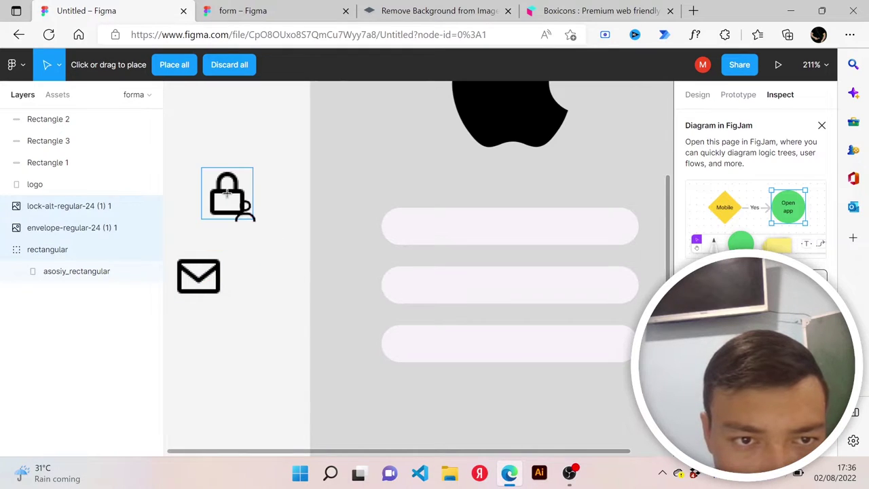
{"action": "left_click", "coordinate": [251, 309]}
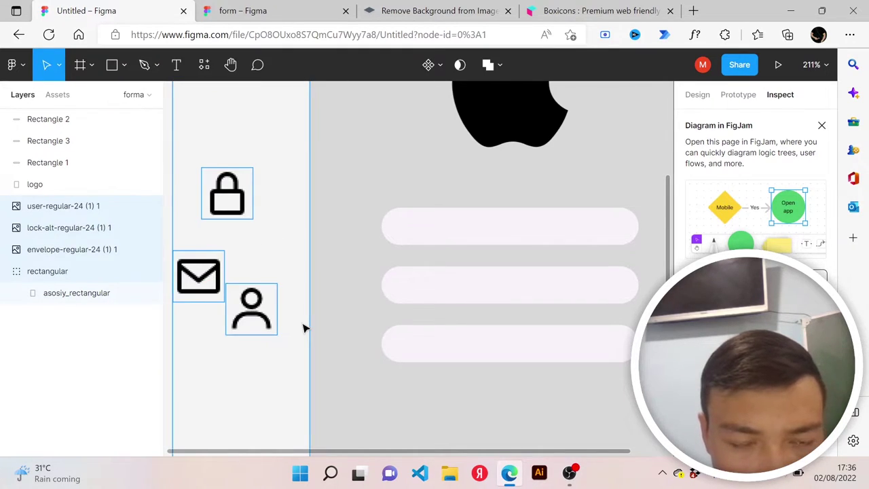
{"action": "scroll", "coordinate": [303, 328], "scroll_direction": "right", "scroll_amount": 1}
{"action": "scroll", "coordinate": [304, 329], "scroll_direction": "down", "scroll_amount": 1}
{"action": "mouse_move", "coordinate": [233, 311]}
{"action": "left_mouse_down"}
{"action": "mouse_move", "coordinate": [326, 267]}
{"action": "mouse_move", "coordinate": [300, 294]}
{"action": "mouse_move", "coordinate": [235, 321]}
{"action": "left_mouse_up"}
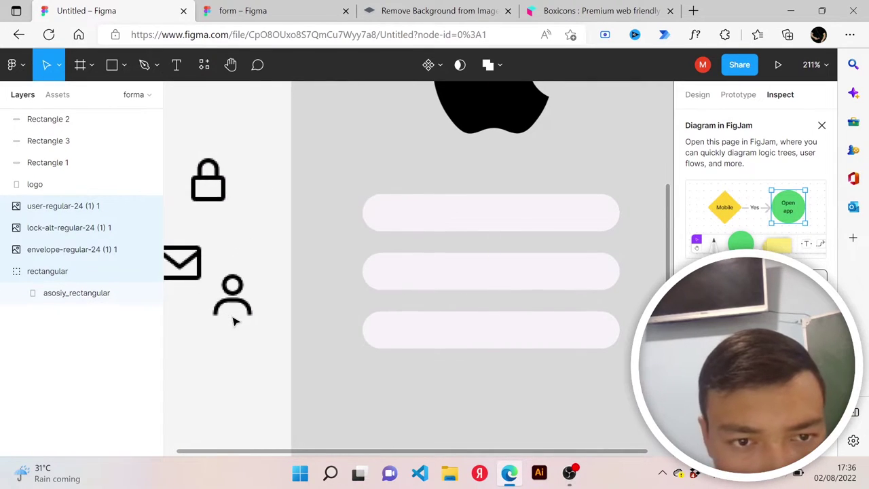
Move the user icon in front of the first input pill and shrink it to about 21×23
{"action": "left_click", "coordinate": [239, 304]}
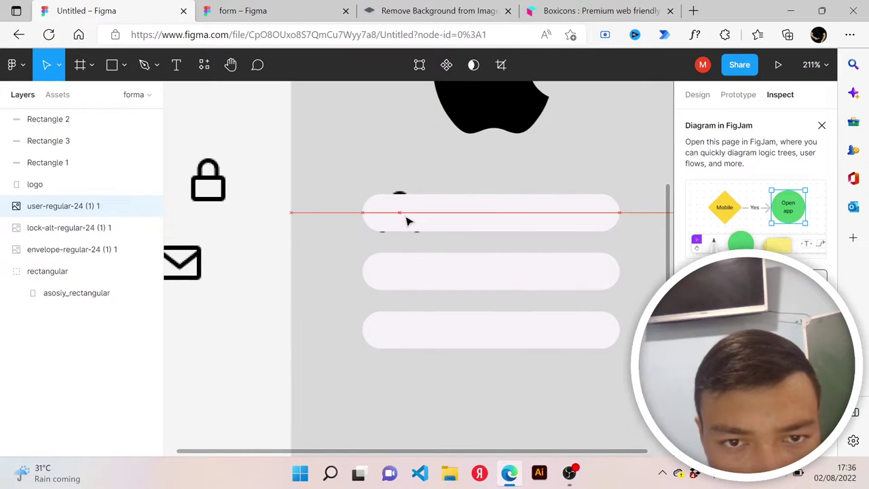
{"action": "left_click_drag", "start_coordinate": [239, 304], "coordinate": [407, 221]}
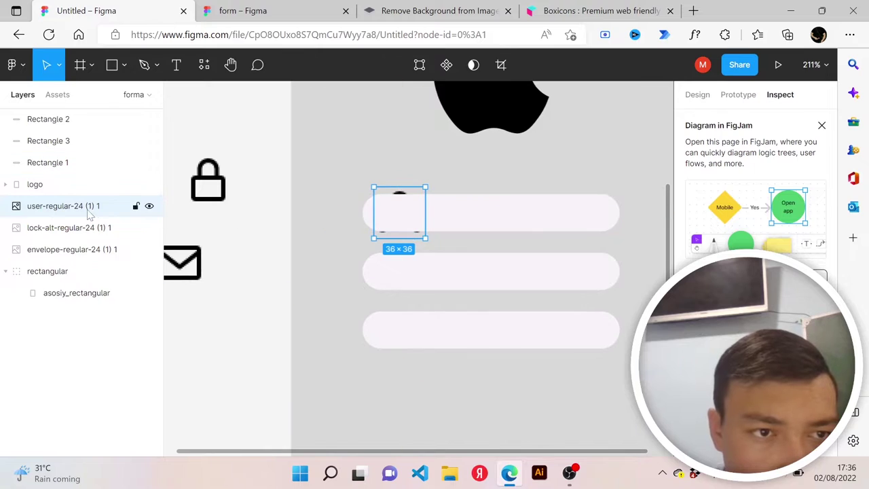
{"action": "left_click_drag", "start_coordinate": [80, 211], "coordinate": [82, 116]}
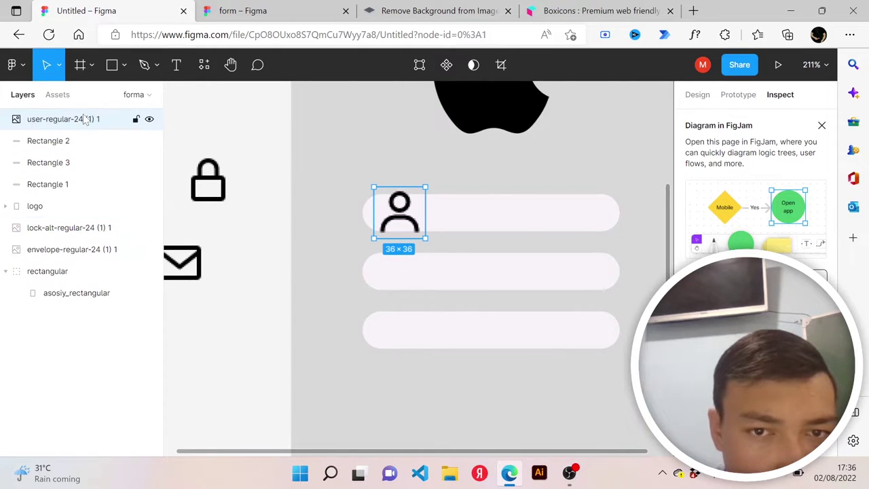
{"action": "mouse_move", "coordinate": [428, 239]}
{"action": "left_mouse_down"}
{"action": "mouse_move", "coordinate": [417, 223]}
{"action": "mouse_move", "coordinate": [413, 231]}
{"action": "left_mouse_up"}
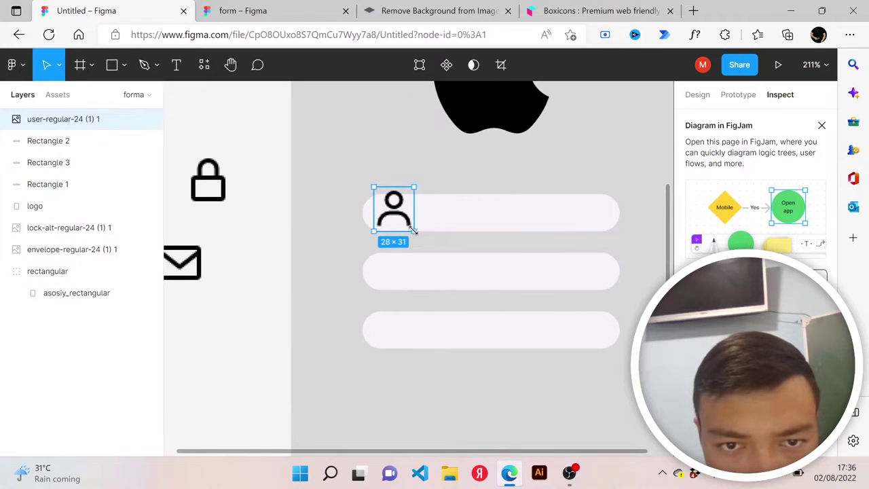
{"action": "scroll", "coordinate": [420, 253], "scroll_direction": "up", "scroll_amount": 1}
{"action": "scroll", "coordinate": [420, 252], "scroll_direction": "up", "scroll_amount": 2}
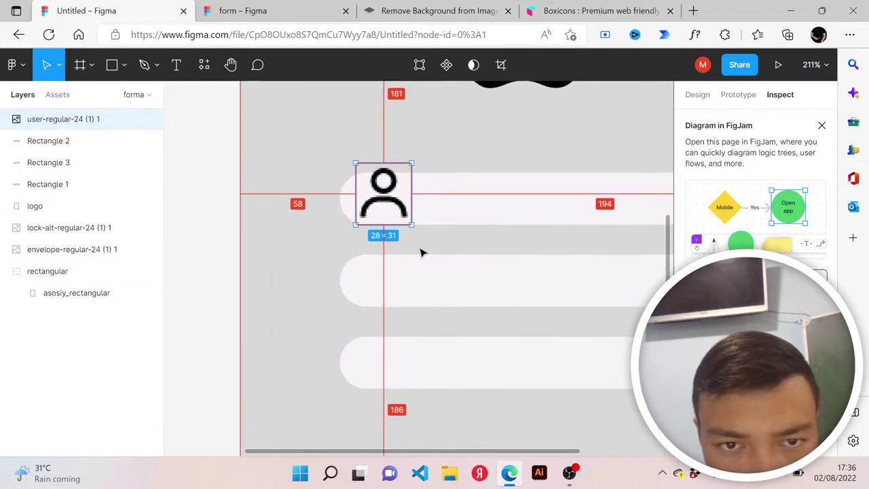
{"action": "left_click_drag", "start_coordinate": [410, 225], "coordinate": [399, 212]}
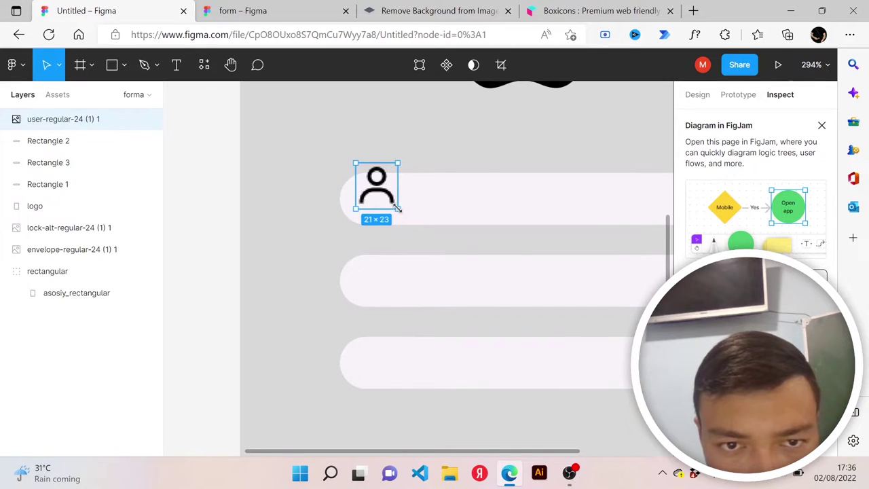
Check the reference form's 16×16 user icon, then show the icon's size properties
{"action": "left_click", "coordinate": [268, 8]}
{"action": "mouse_move", "coordinate": [81, 184]}
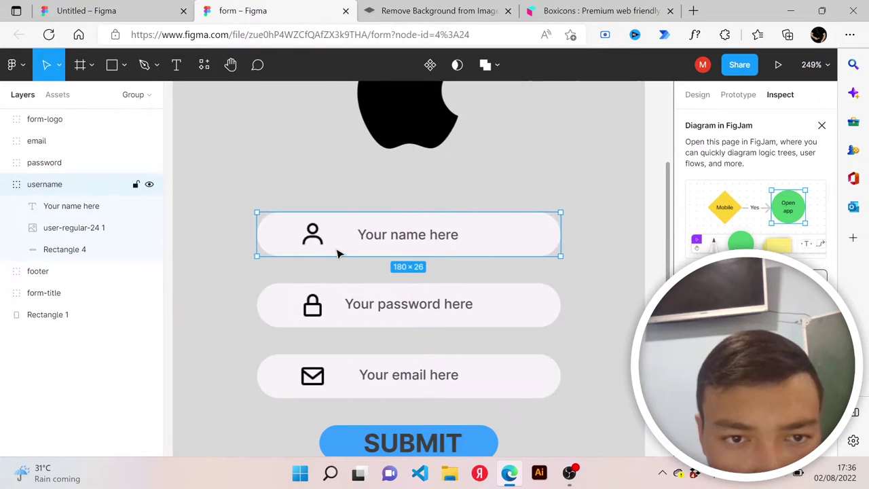
{"action": "double_click", "coordinate": [315, 238]}
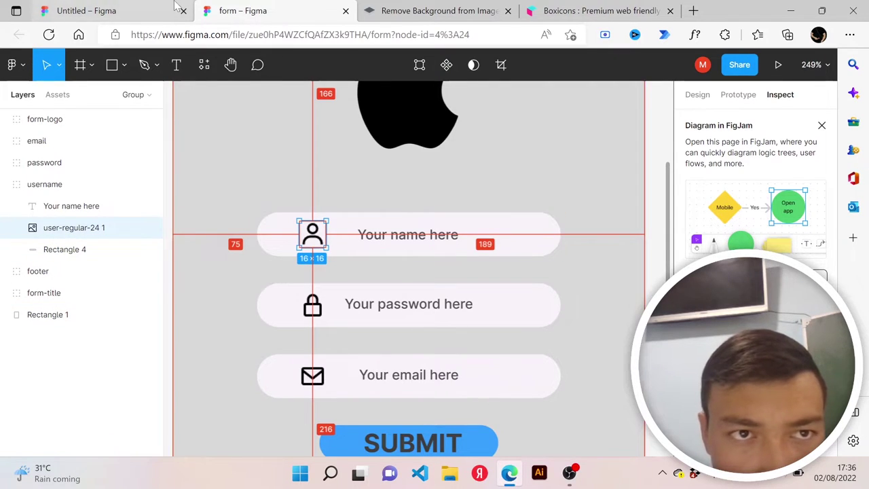
{"action": "left_click", "coordinate": [123, 10]}
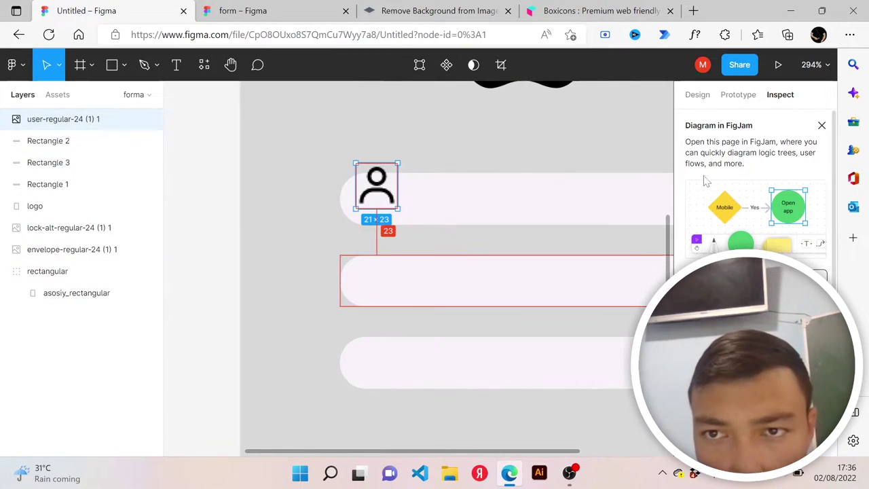
{"action": "left_click", "coordinate": [697, 95]}
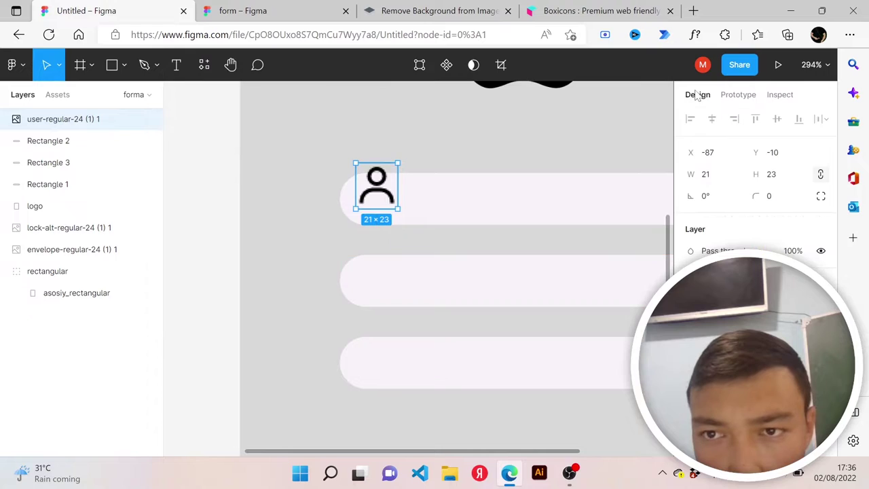
Set the user icon's width to 16 and move it further into the first field
{"action": "left_click", "coordinate": [706, 174]}
{"action": "type", "text": "16"}
{"action": "key", "text": "Return"}
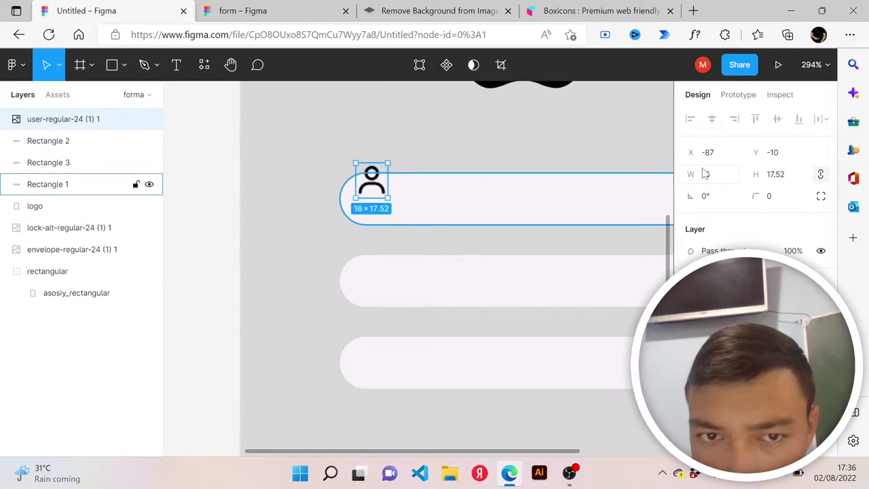
{"action": "key", "text": "ctrl+a"}
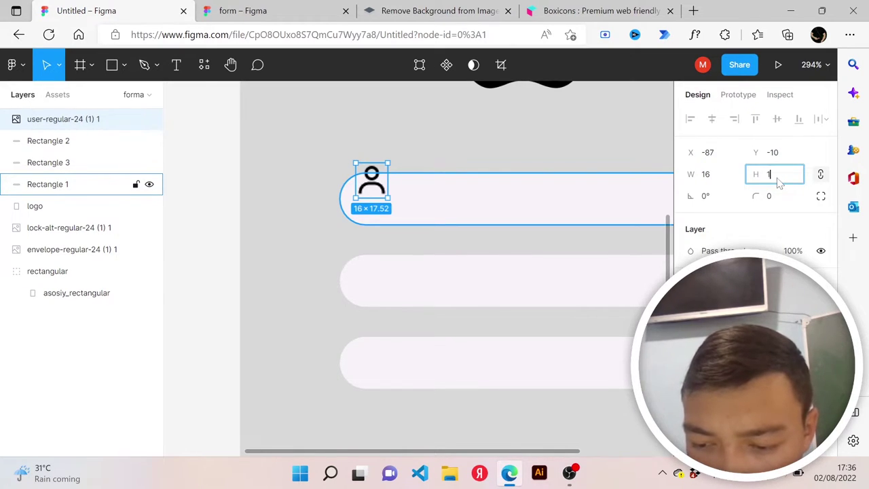
{"action": "type", "text": "6"}
{"action": "key", "text": "Return"}
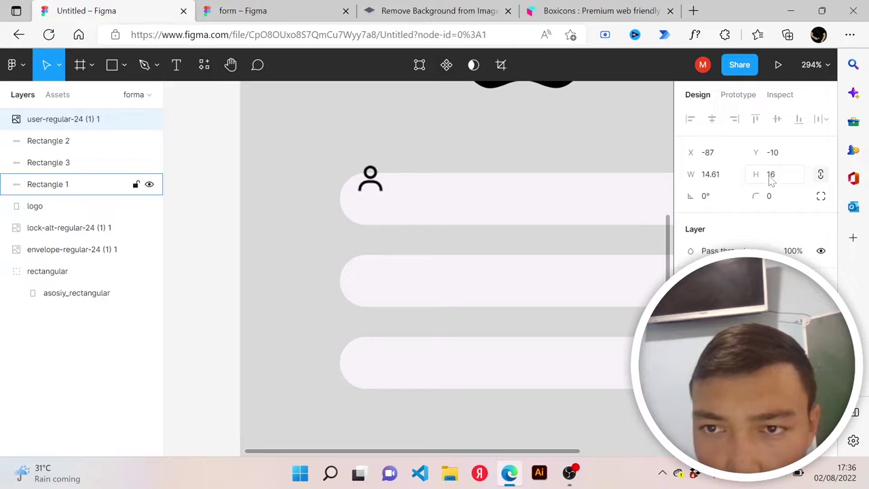
{"action": "left_click_drag", "start_coordinate": [374, 185], "coordinate": [408, 202]}
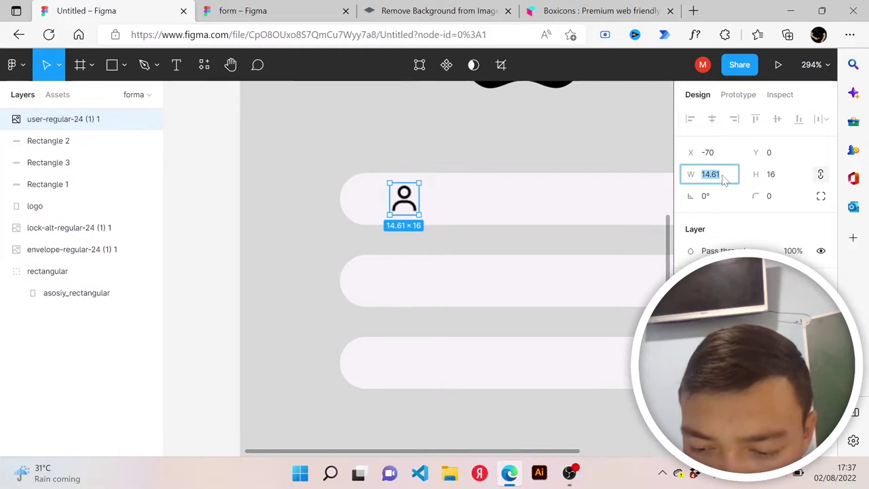
{"action": "type", "text": "16"}
Re-enter the user icon's size to settle at 16×17.52, then select the rectangular group
{"action": "key", "text": "Return"}
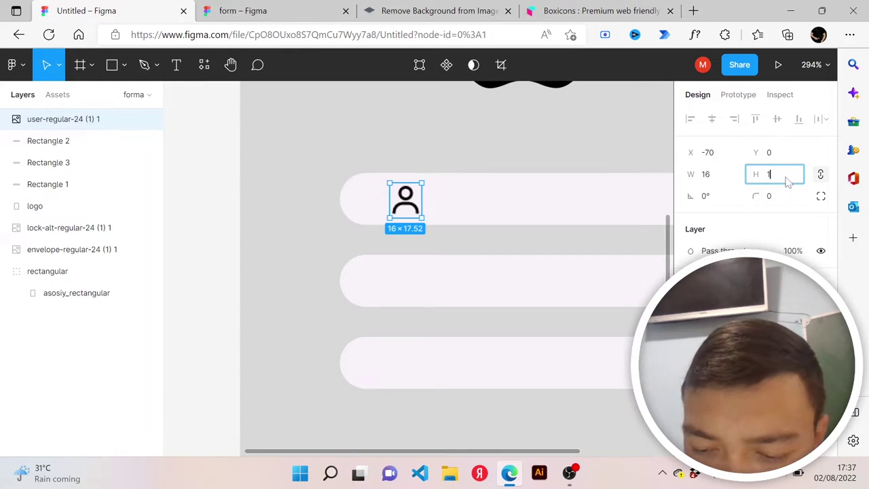
{"action": "type", "text": "6"}
{"action": "key", "text": "Return"}
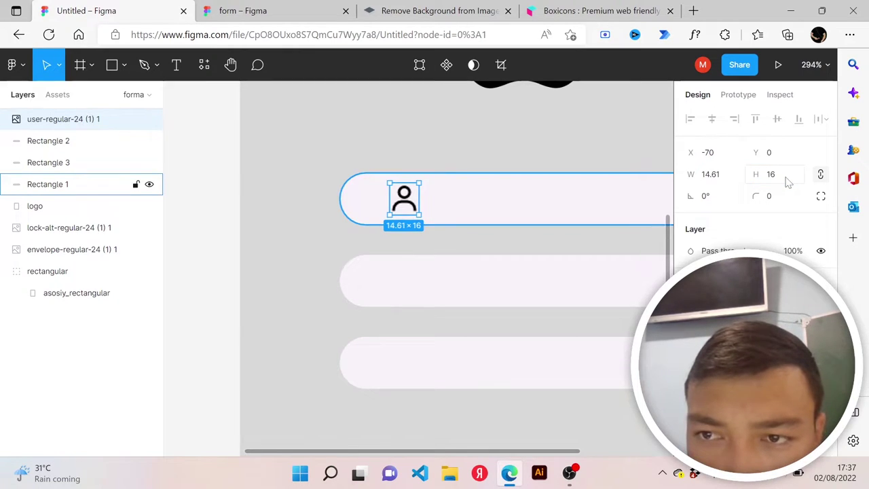
{"action": "left_click", "coordinate": [712, 174]}
{"action": "type", "text": "1"}
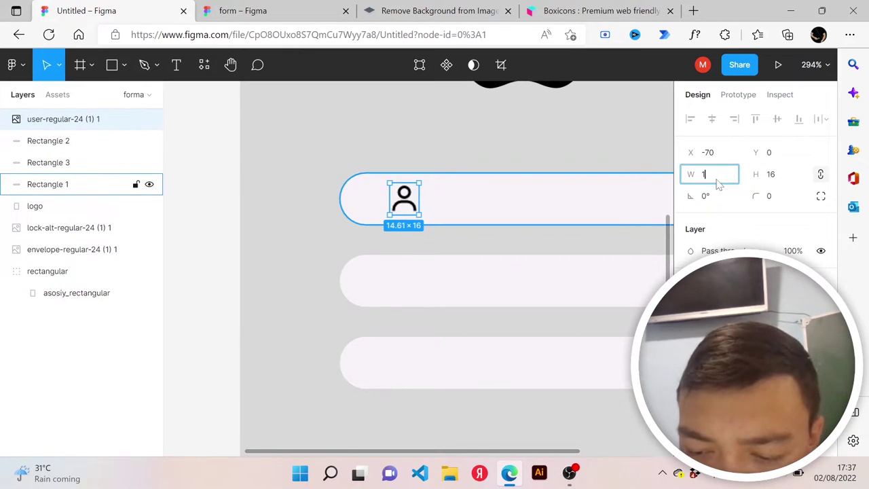
{"action": "type", "text": "6"}
{"action": "key", "text": "Return"}
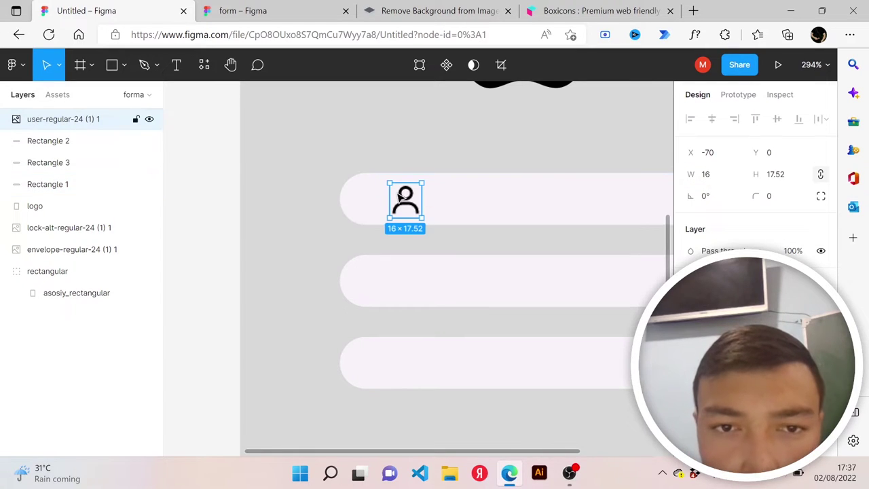
{"action": "left_click", "coordinate": [431, 163]}
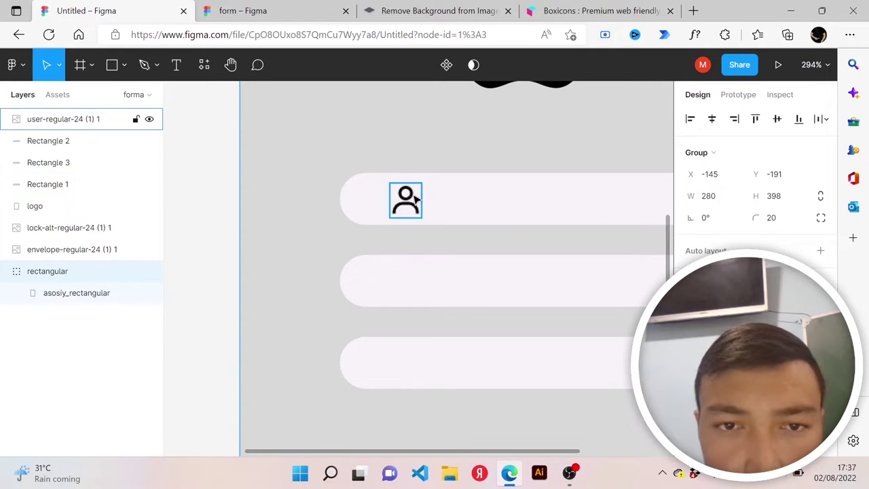
{"action": "scroll", "coordinate": [267, 192], "scroll_direction": "left", "scroll_amount": 5}
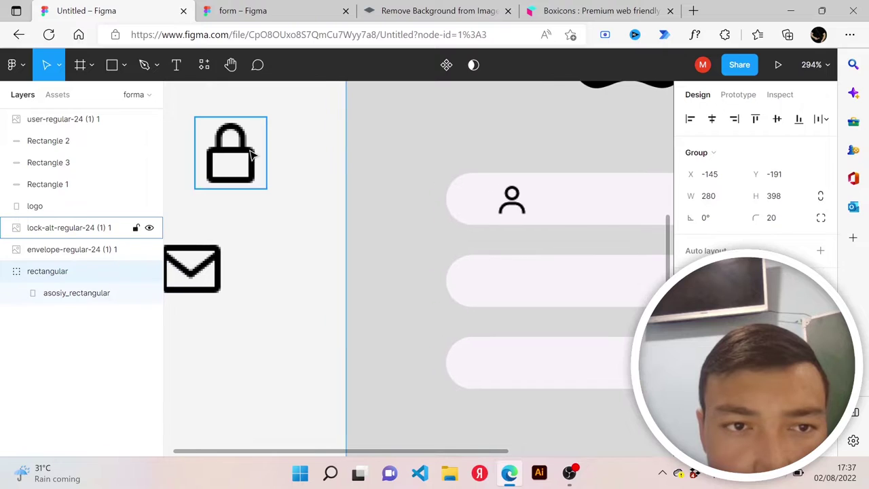
Move the lock icon in front of the middle pill and check the reference lock's size
{"action": "left_click_drag", "start_coordinate": [232, 160], "coordinate": [506, 289]}
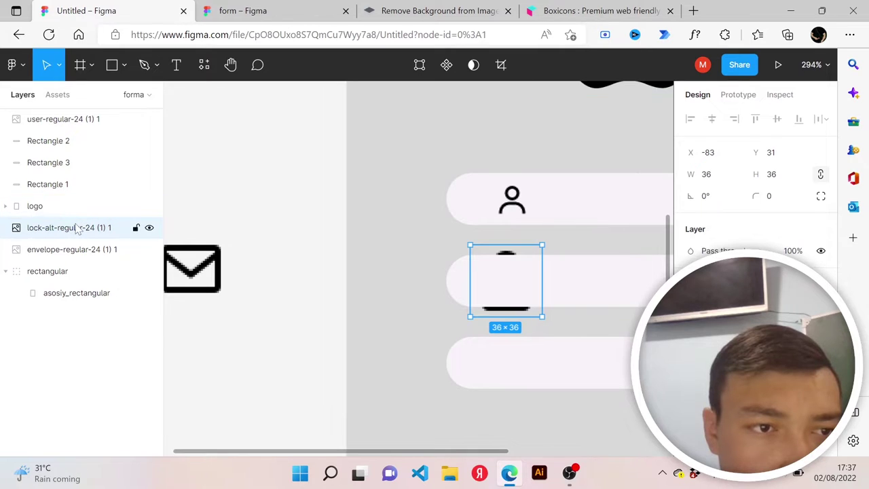
{"action": "left_click_drag", "start_coordinate": [75, 143], "coordinate": [75, 140]}
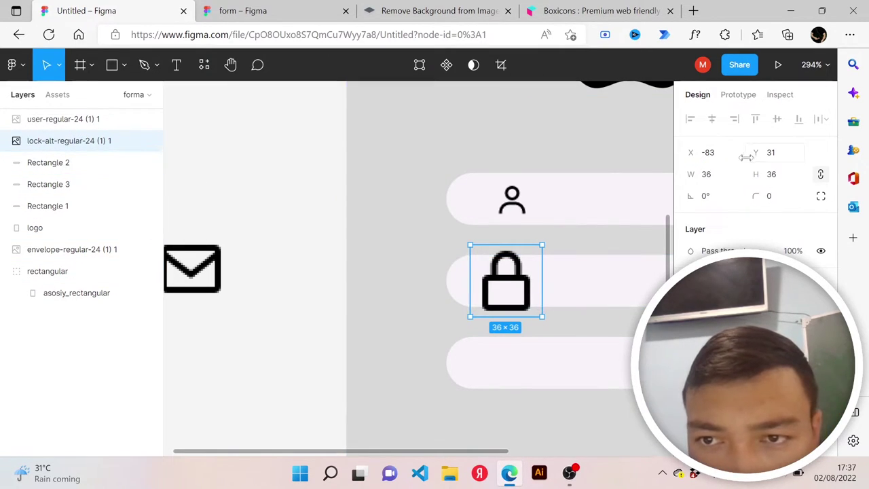
{"action": "left_click", "coordinate": [298, 11]}
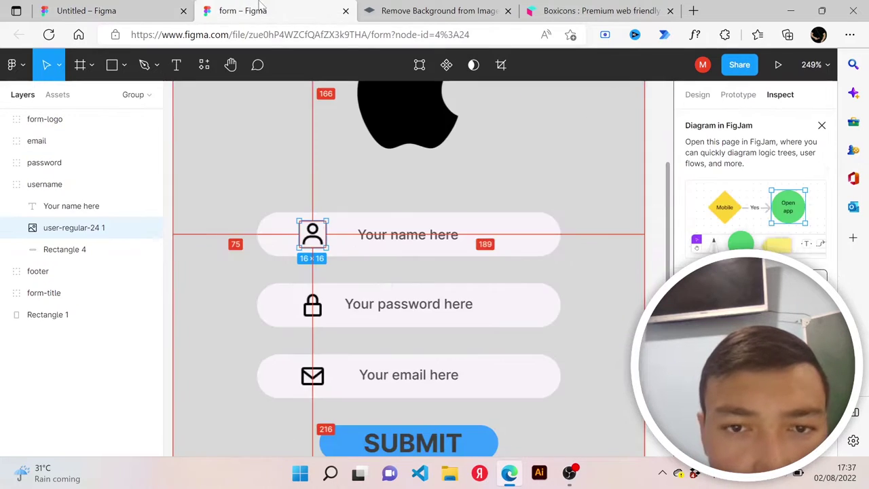
{"action": "double_click", "coordinate": [319, 306]}
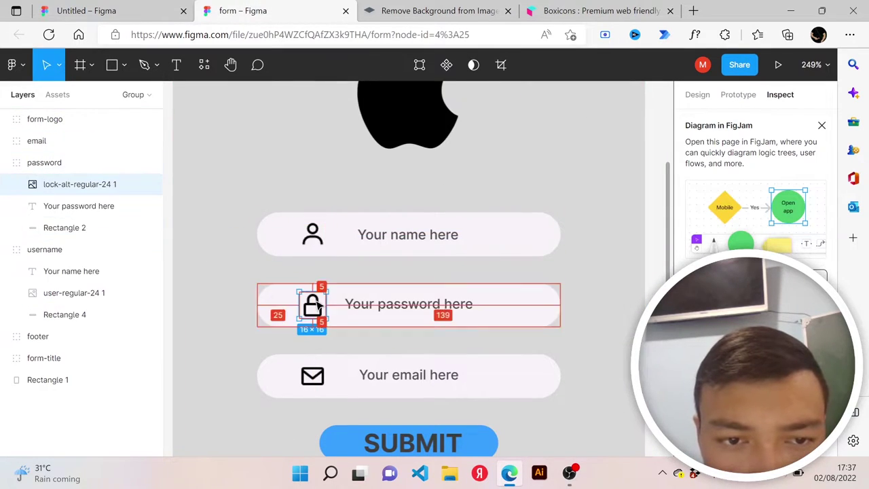
{"action": "left_click", "coordinate": [154, 8]}
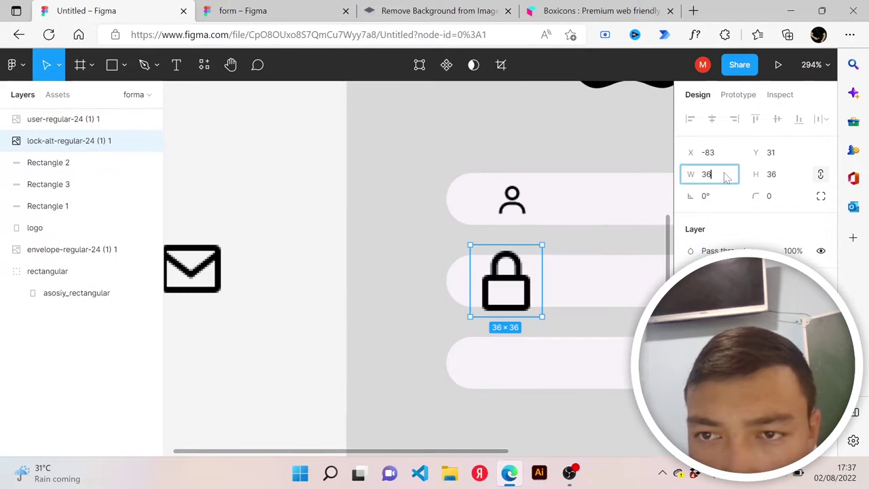
Size the lock icon to 16×16 and align it under the user icon
{"action": "key", "text": "BackSpace"}
{"action": "key", "text": "BackSpace"}
{"action": "type", "text": "1"}
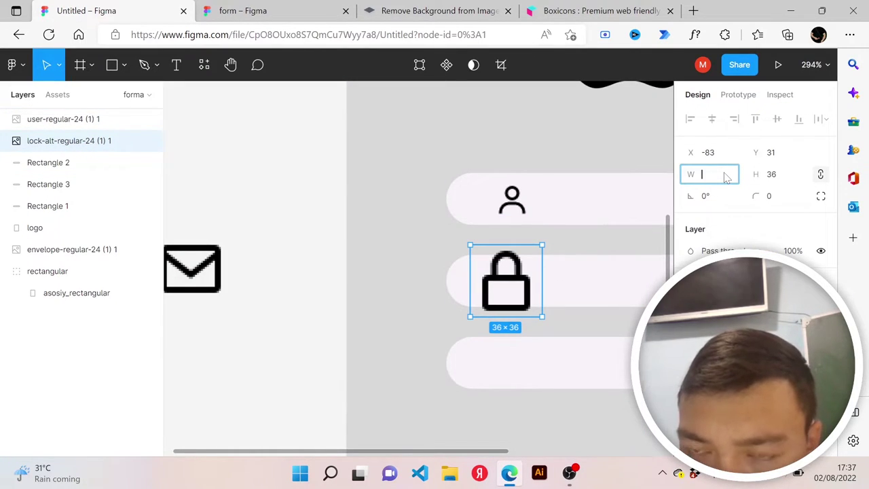
{"action": "key", "text": "Return"}
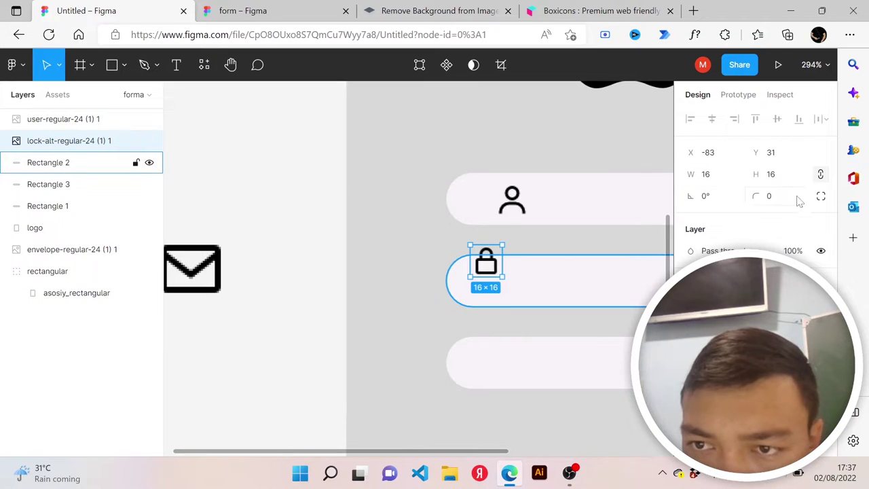
{"action": "left_click", "coordinate": [782, 182]}
{"action": "type", "text": "1"}
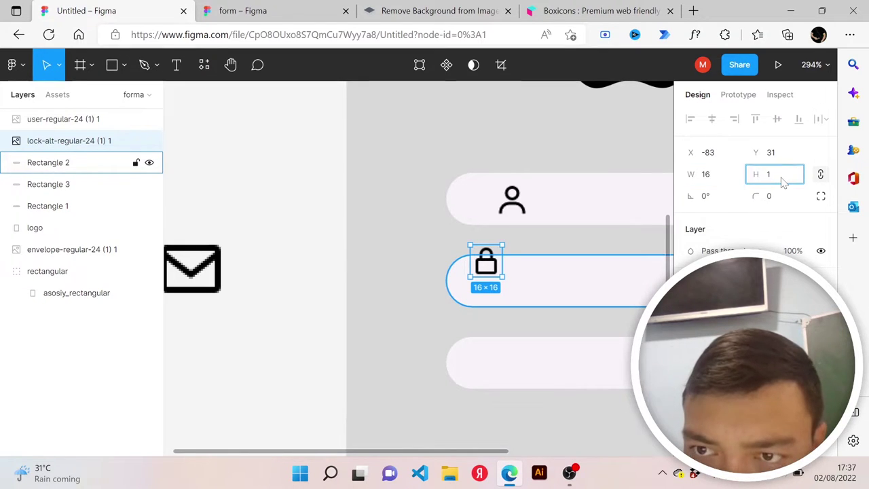
{"action": "key", "text": "Return"}
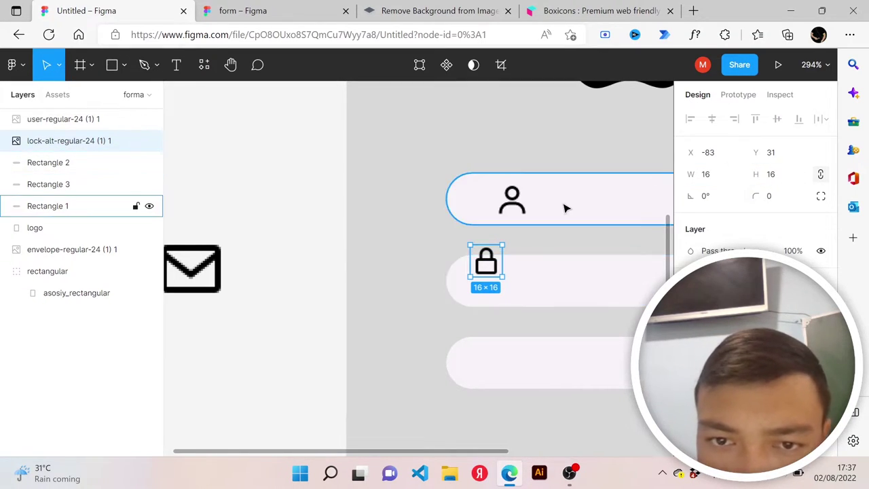
{"action": "left_click_drag", "start_coordinate": [484, 268], "coordinate": [511, 287]}
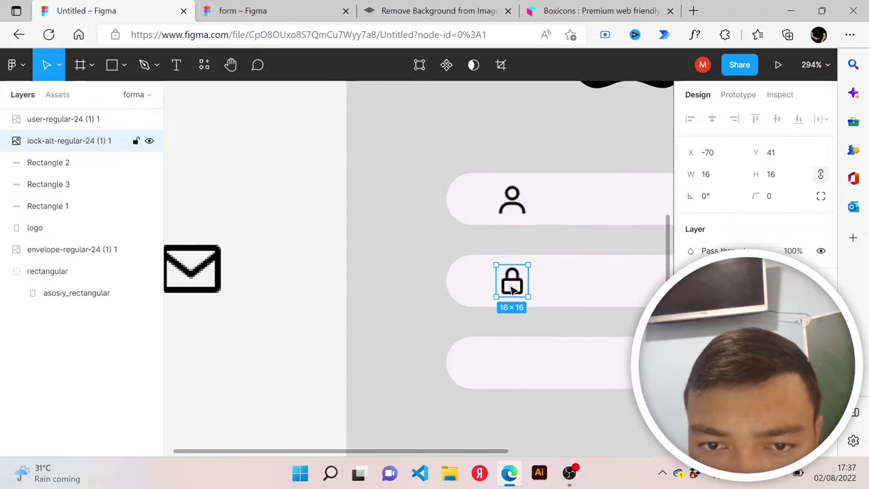
{"action": "left_click", "coordinate": [466, 278]}
{"action": "left_click", "coordinate": [512, 197]}
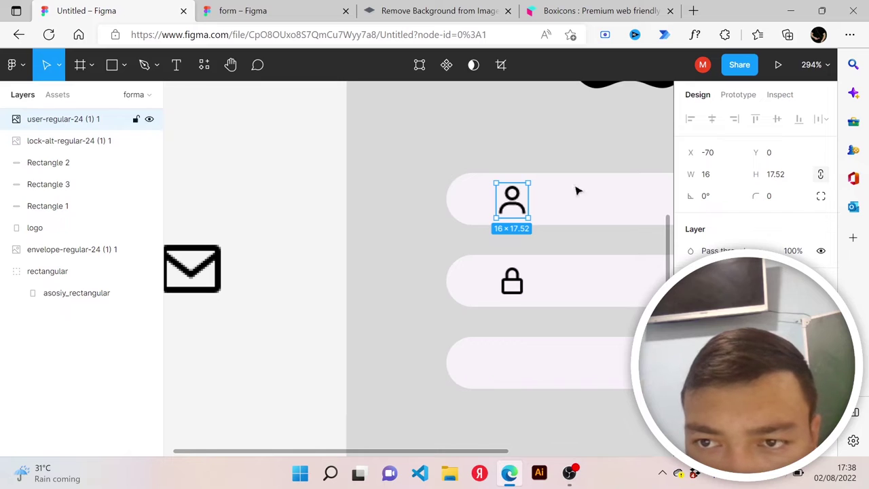
Set the user icon's X to 0 and move it back to the field's left end
{"action": "left_click", "coordinate": [723, 155]}
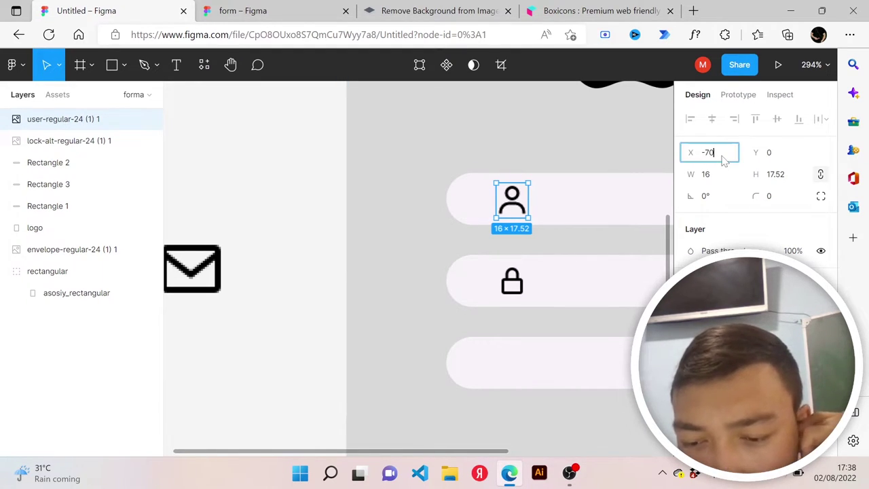
{"action": "type", "text": "0"}
{"action": "key", "text": "Return"}
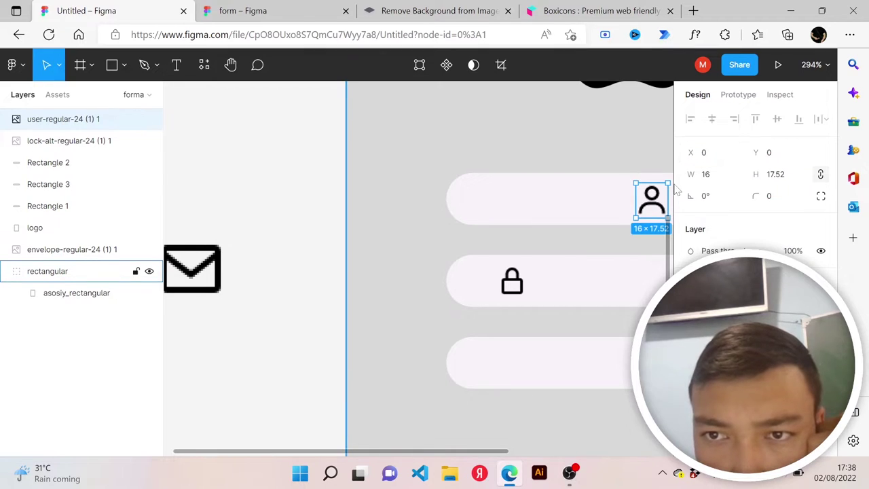
{"action": "mouse_move", "coordinate": [644, 198]}
{"action": "left_mouse_down"}
{"action": "mouse_move", "coordinate": [504, 198]}
{"action": "mouse_move", "coordinate": [511, 197]}
{"action": "left_mouse_up"}
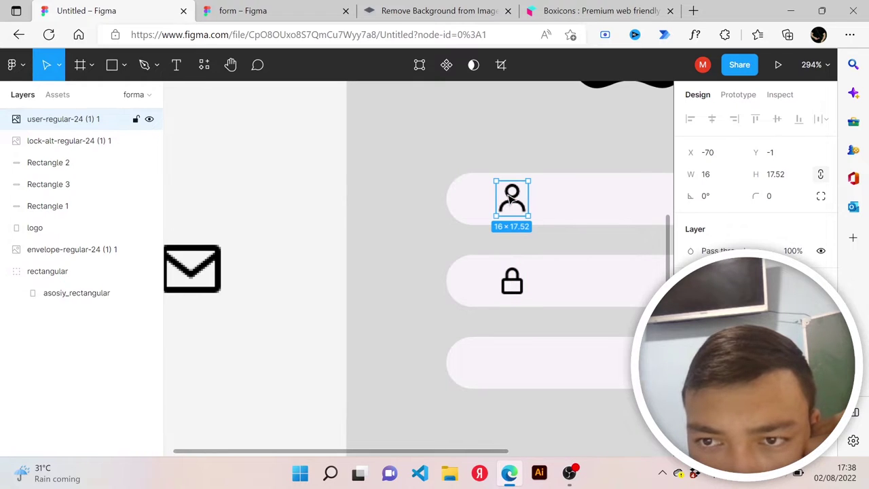
Resize the person icon to 16×17.52 via H and W of 16, nudging it into place
{"action": "left_click", "coordinate": [788, 176]}
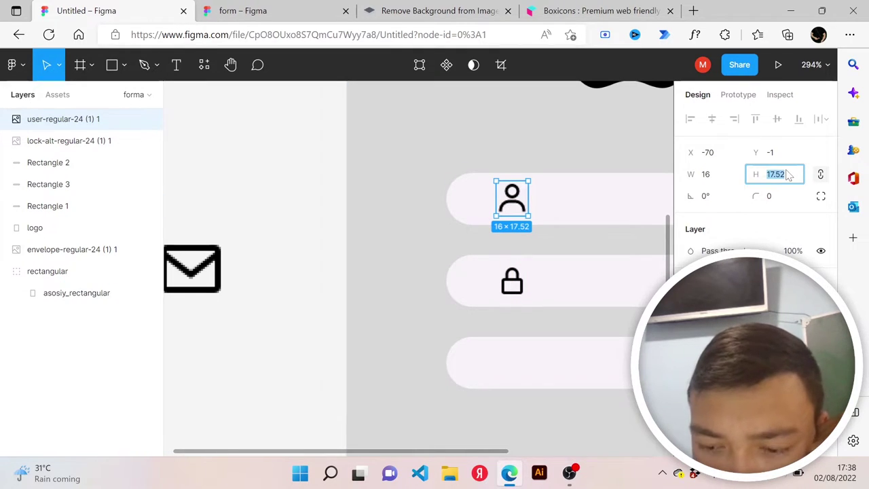
{"action": "type", "text": "16"}
{"action": "key", "text": "Return"}
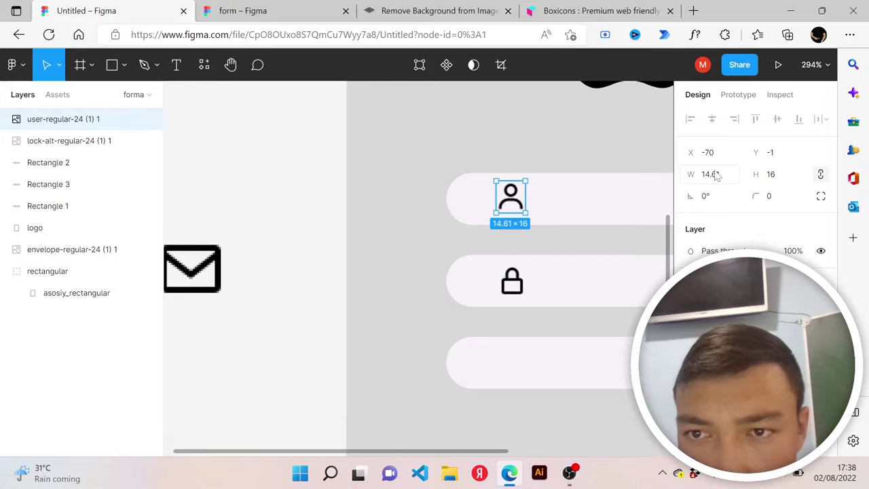
{"action": "left_click", "coordinate": [712, 175]}
{"action": "type", "text": "16"}
{"action": "key", "text": "Return"}
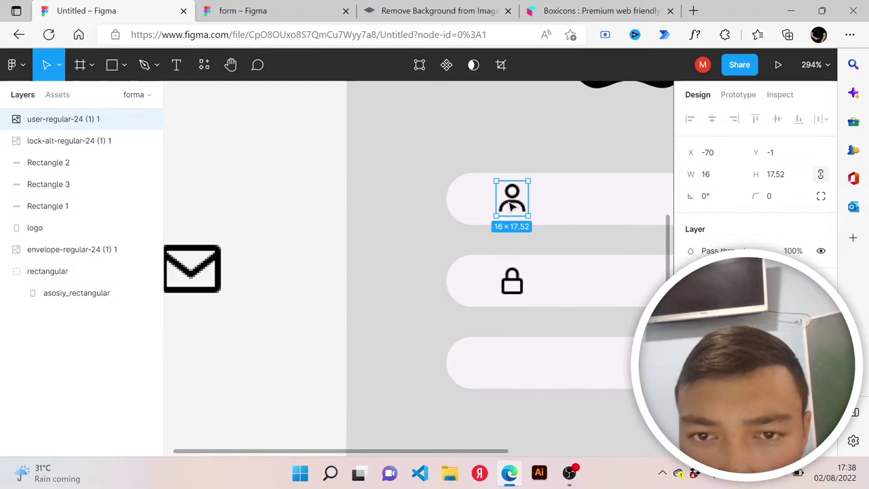
{"action": "left_click_drag", "start_coordinate": [512, 206], "coordinate": [512, 207]}
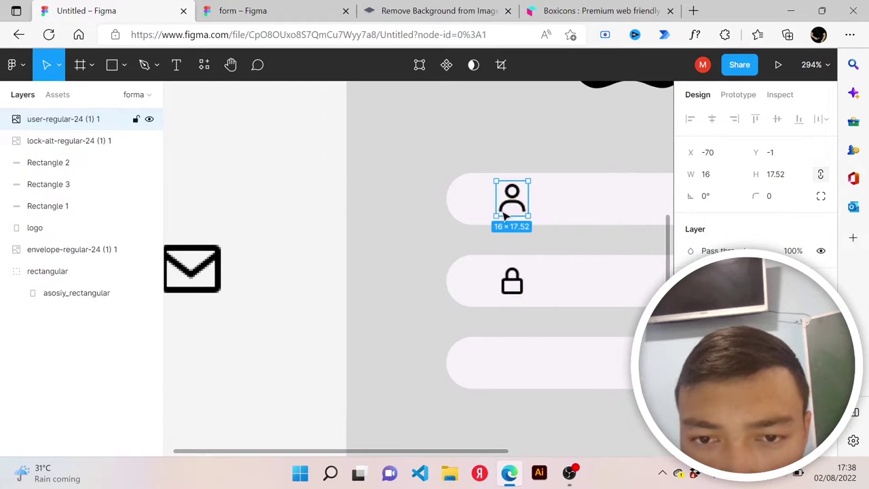
{"action": "left_click", "coordinate": [487, 243]}
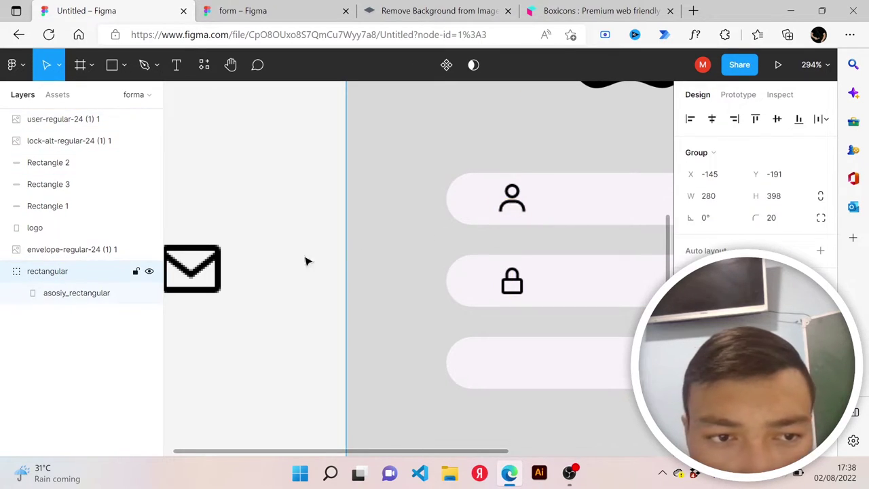
Place the envelope icon in the third field at width 16, aligned under the lock icon
{"action": "mouse_move", "coordinate": [193, 269]}
{"action": "left_mouse_down"}
{"action": "mouse_move", "coordinate": [515, 370]}
{"action": "mouse_move", "coordinate": [509, 368]}
{"action": "left_mouse_up"}
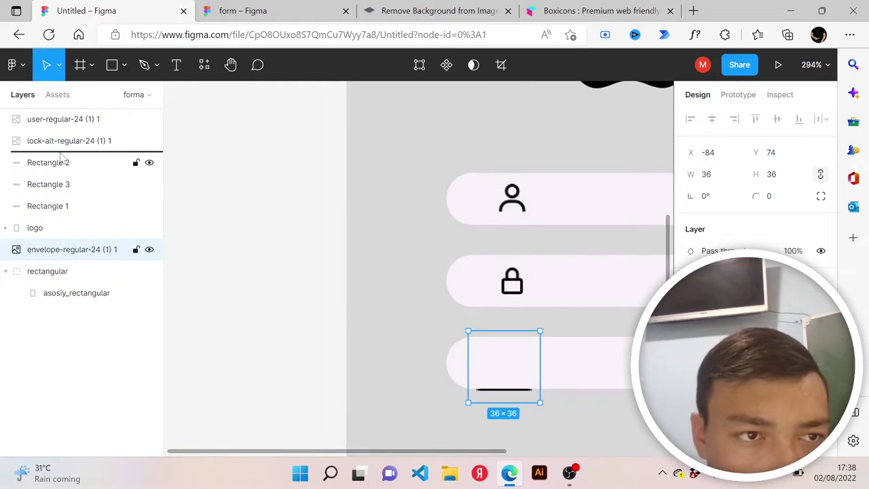
{"action": "left_click_drag", "start_coordinate": [61, 158], "coordinate": [61, 156]}
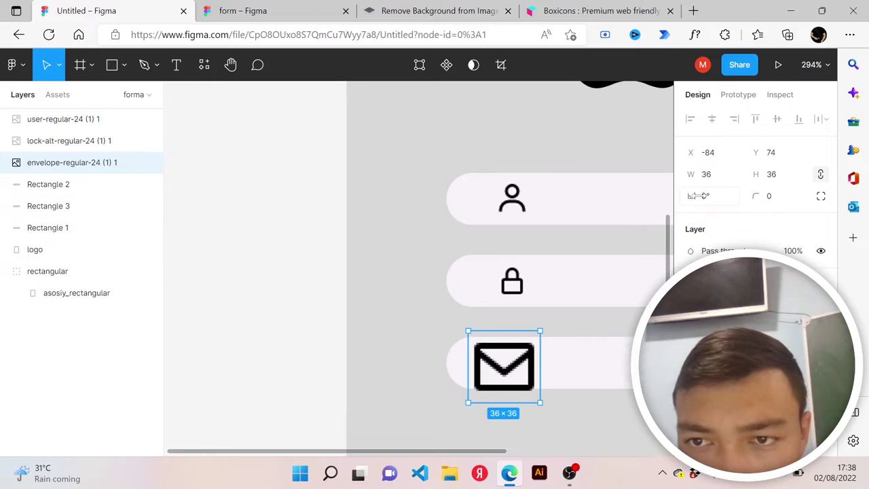
{"action": "type", "text": "1"}
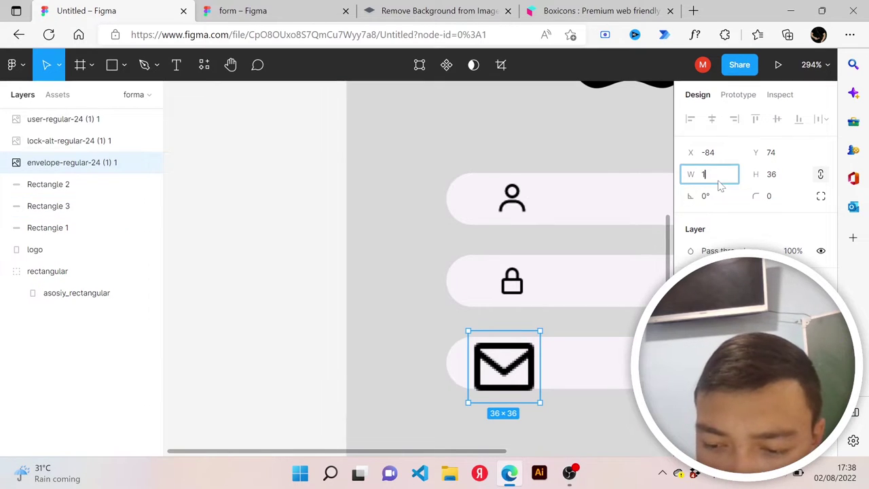
{"action": "type", "text": "6"}
{"action": "key", "text": "Return"}
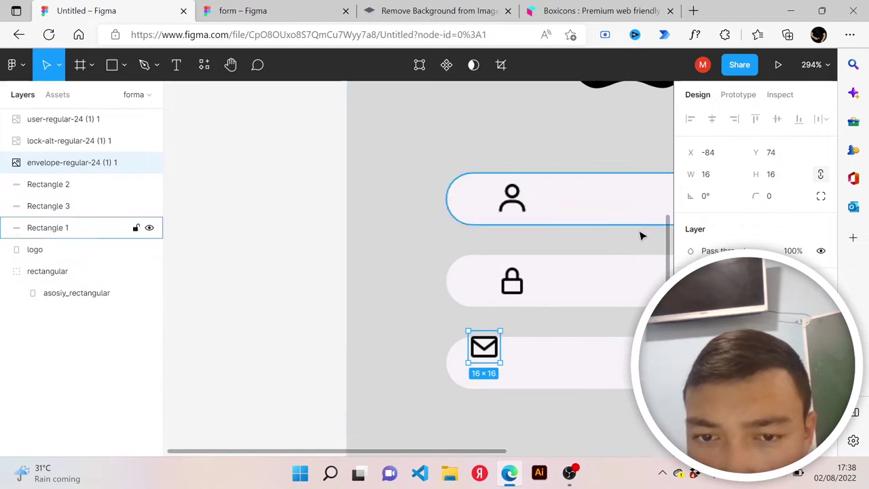
{"action": "mouse_move", "coordinate": [486, 349]}
{"action": "left_mouse_down"}
{"action": "mouse_move", "coordinate": [523, 373]}
{"action": "mouse_move", "coordinate": [512, 364]}
{"action": "left_mouse_up"}
Select the whole form group and switch to the finished reference form file
{"action": "left_click", "coordinate": [550, 367]}
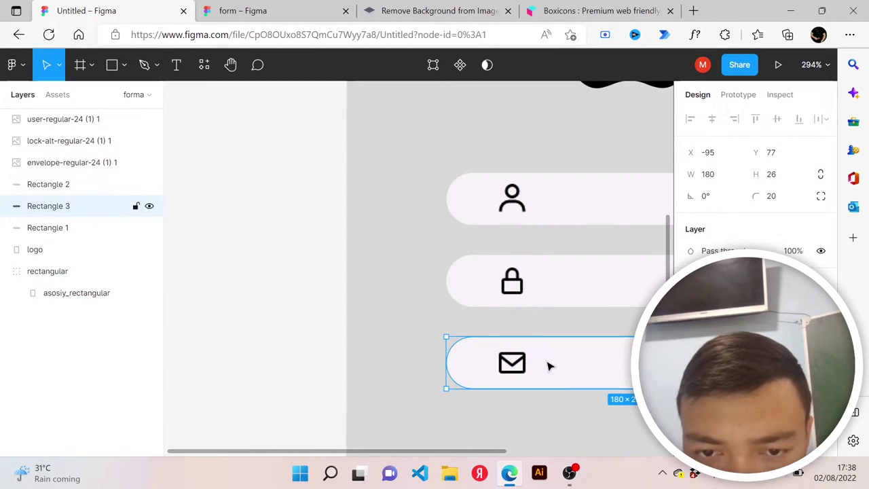
{"action": "left_click", "coordinate": [426, 301]}
{"action": "scroll", "coordinate": [428, 302], "scroll_direction": "right", "scroll_amount": 2}
{"action": "scroll", "coordinate": [427, 303], "scroll_direction": "right", "scroll_amount": 3}
{"action": "scroll", "coordinate": [427, 302], "scroll_direction": "right", "scroll_amount": 1}
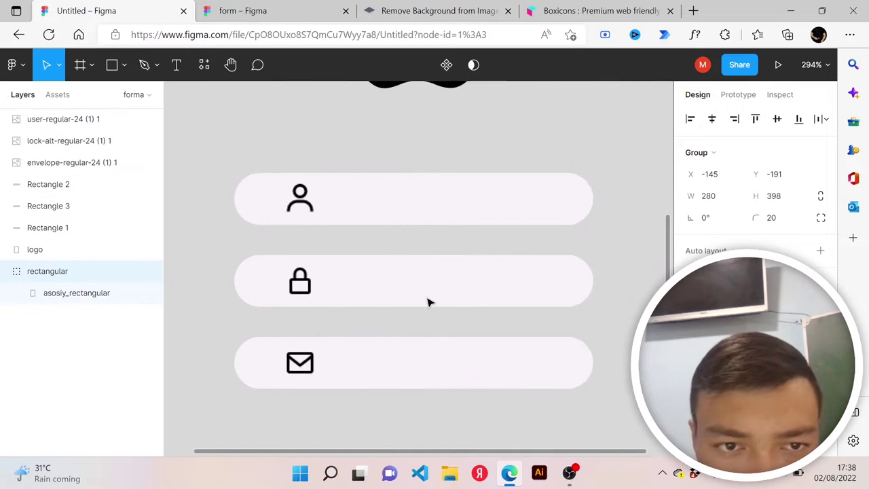
{"action": "scroll", "coordinate": [428, 302], "scroll_direction": "right", "scroll_amount": 1}
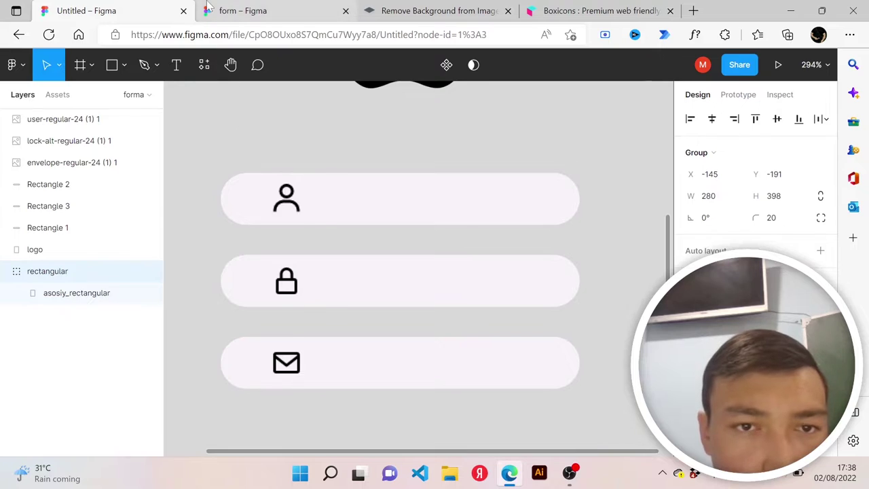
{"action": "left_click", "coordinate": [242, 10]}
{"action": "left_click", "coordinate": [464, 216]}
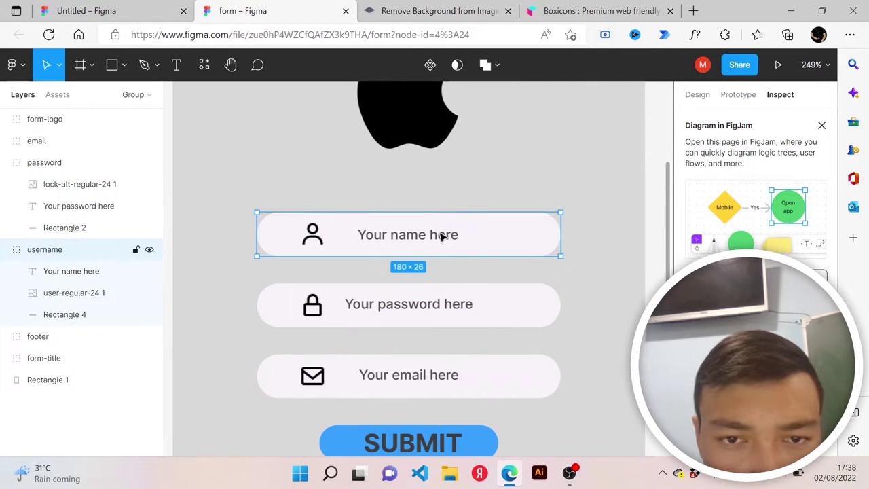
{"action": "double_click", "coordinate": [439, 235]}
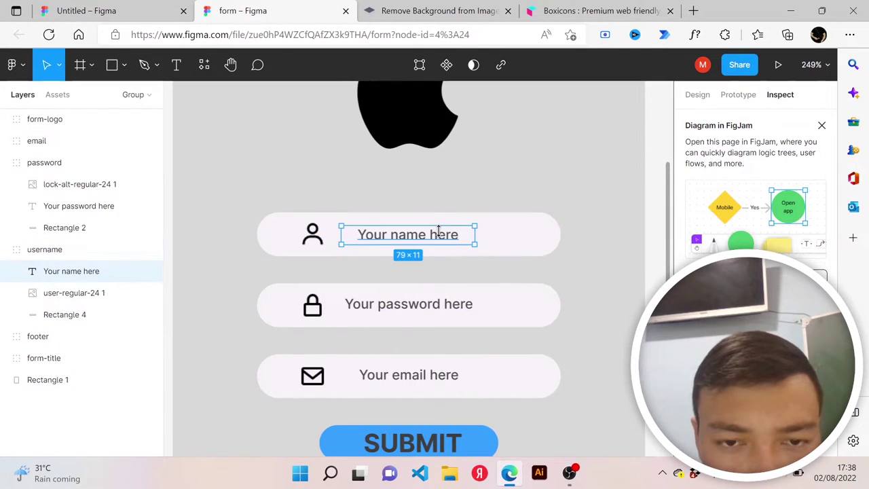
{"action": "left_click", "coordinate": [442, 305]}
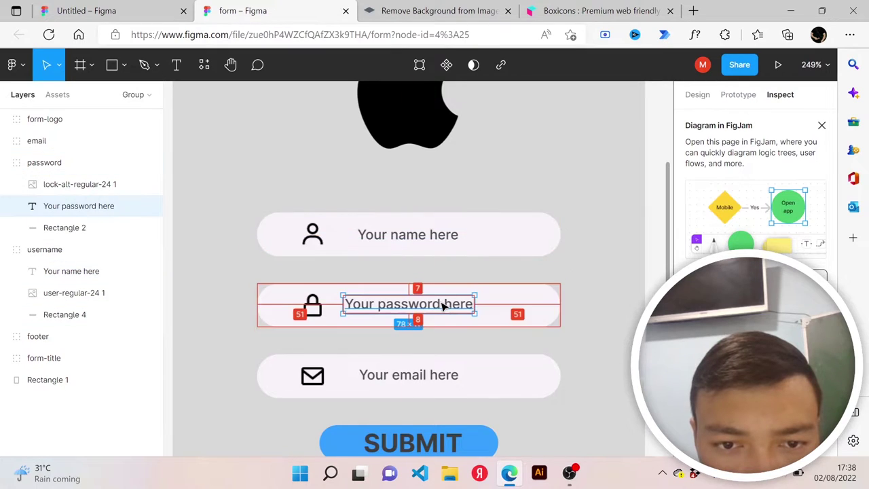
{"action": "left_click", "coordinate": [484, 203]}
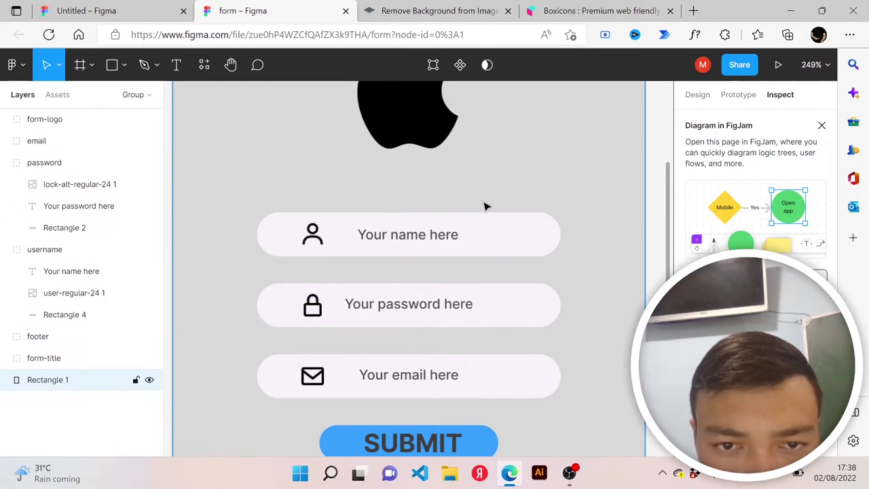
{"action": "double_click", "coordinate": [414, 238]}
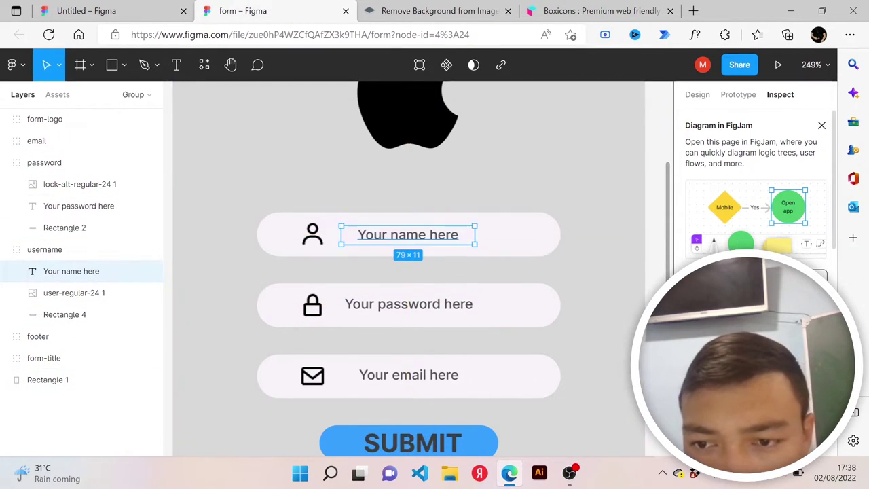
{"action": "scroll", "coordinate": [753, 183], "scroll_direction": "down", "scroll_amount": 5}
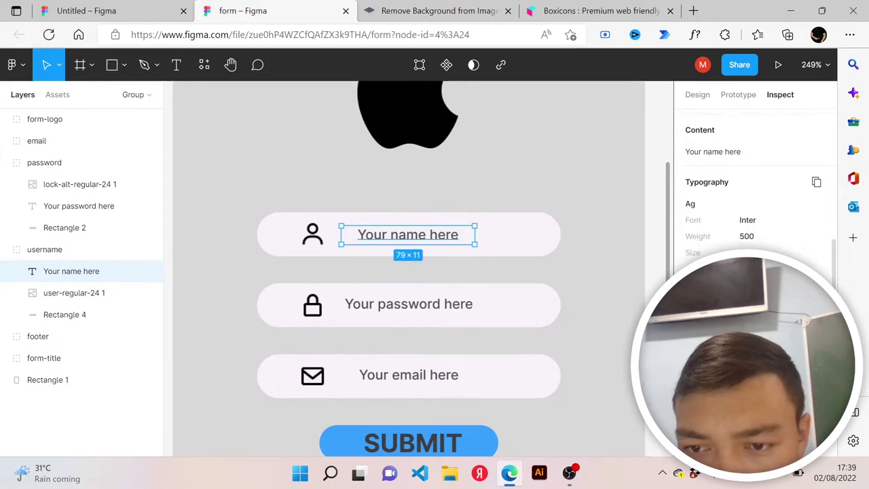
{"action": "scroll", "coordinate": [754, 184], "scroll_direction": "down", "scroll_amount": 1}
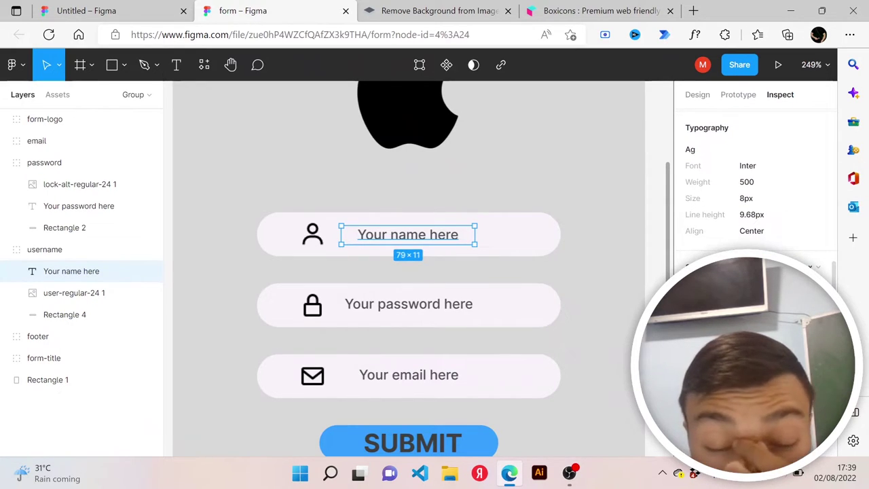
{"action": "scroll", "coordinate": [753, 183], "scroll_direction": "down", "scroll_amount": 4}
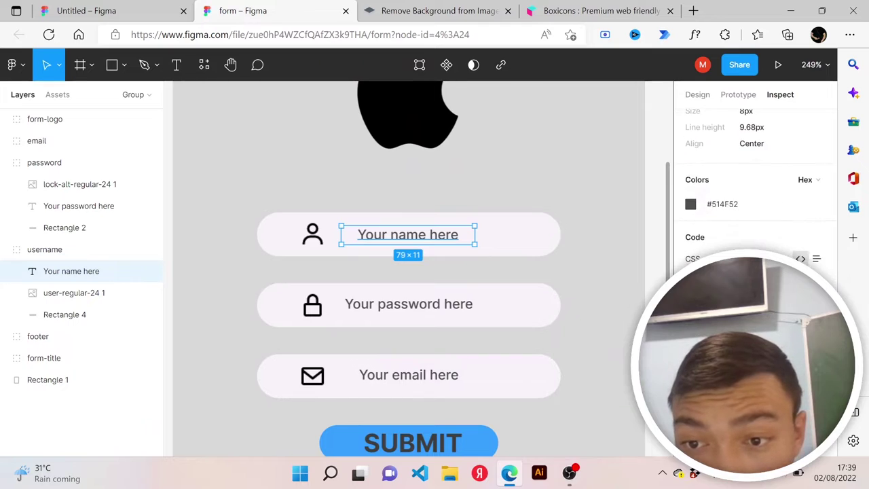
{"action": "scroll", "coordinate": [753, 183], "scroll_direction": "up", "scroll_amount": 8}
{"action": "left_click", "coordinate": [697, 95]}
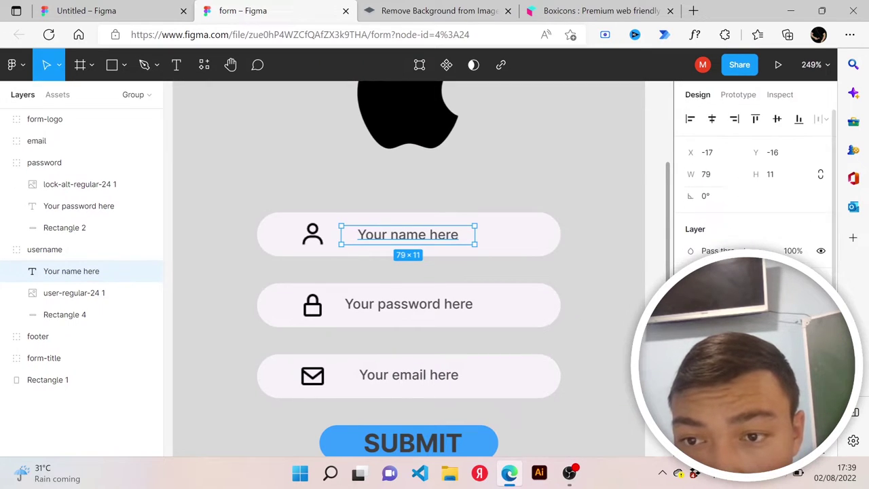
{"action": "scroll", "coordinate": [716, 230], "scroll_direction": "down", "scroll_amount": 4}
{"action": "scroll", "coordinate": [716, 229], "scroll_direction": "down", "scroll_amount": 1}
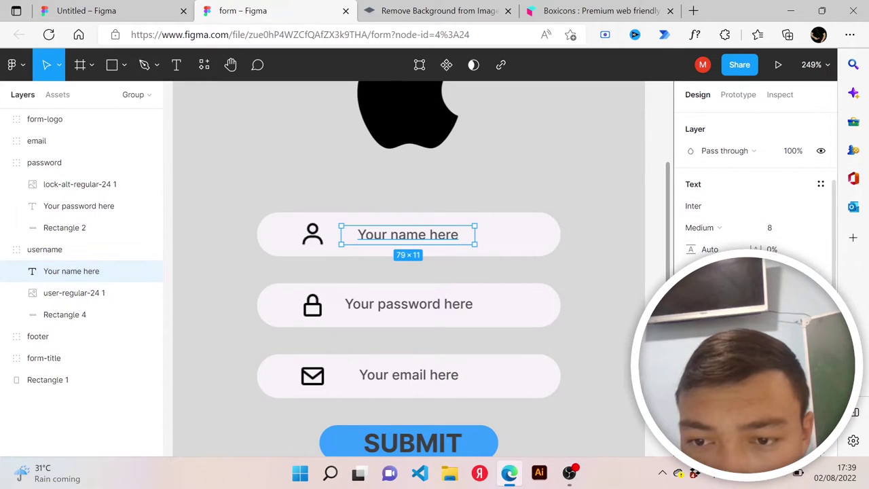
Return to the Untitled file and select the form group after discarding an empty text box
{"action": "left_click", "coordinate": [168, 6]}
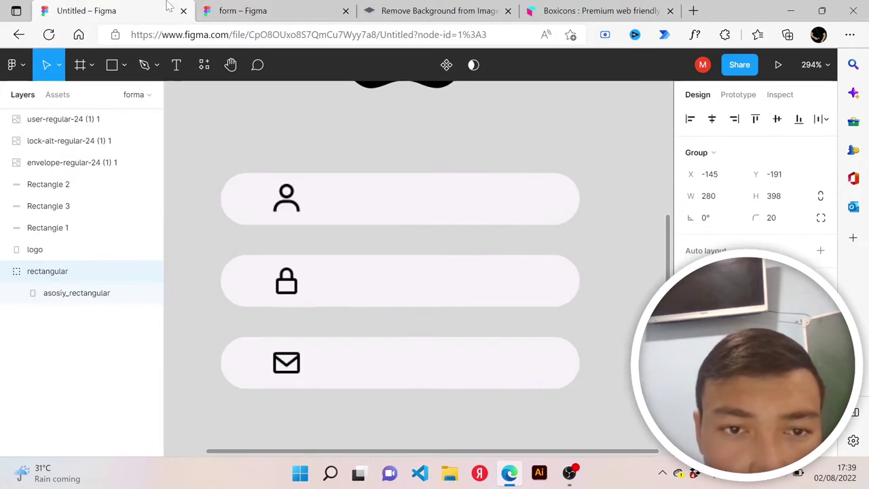
{"action": "left_click", "coordinate": [177, 64]}
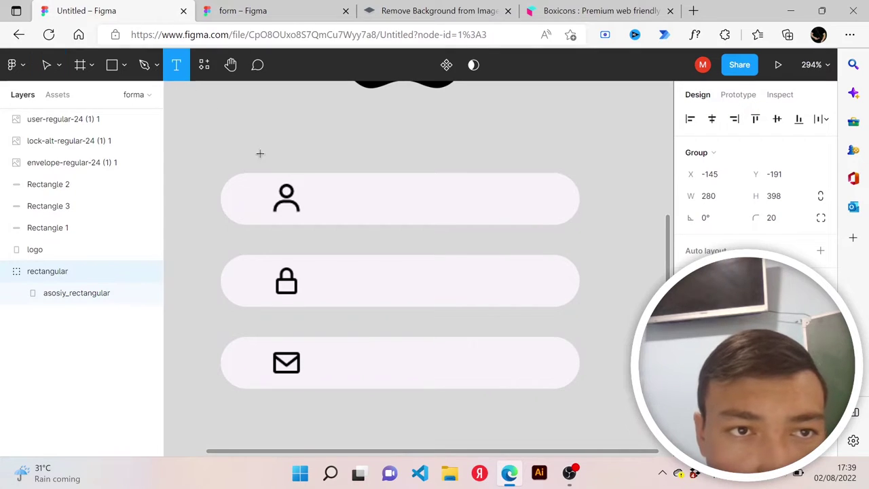
{"action": "left_click", "coordinate": [346, 207]}
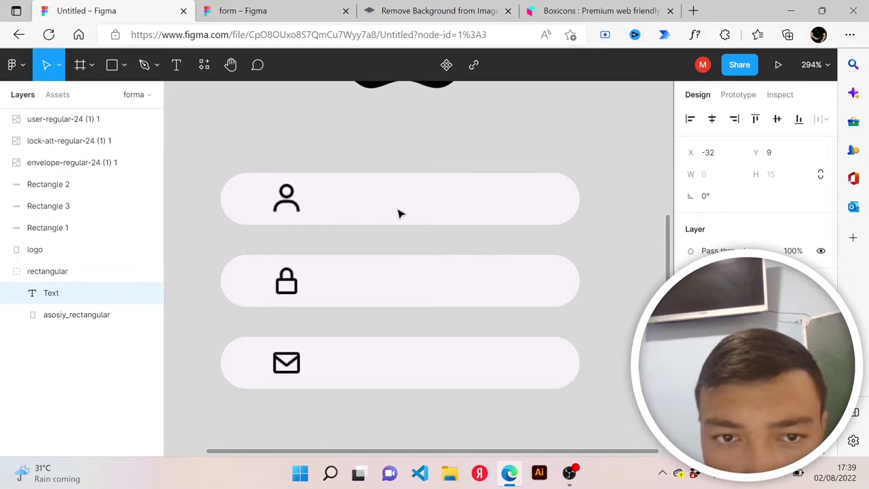
{"action": "key", "text": "Escape"}
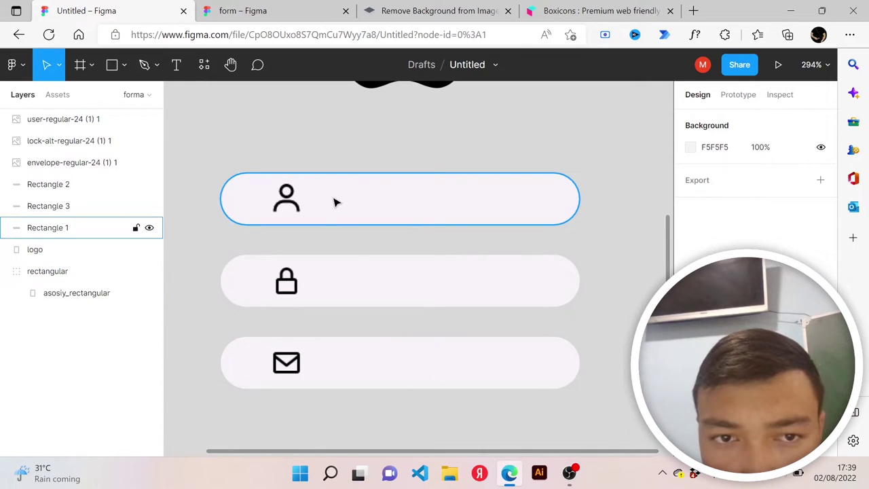
{"action": "left_click", "coordinate": [335, 202]}
{"action": "left_click", "coordinate": [350, 167]}
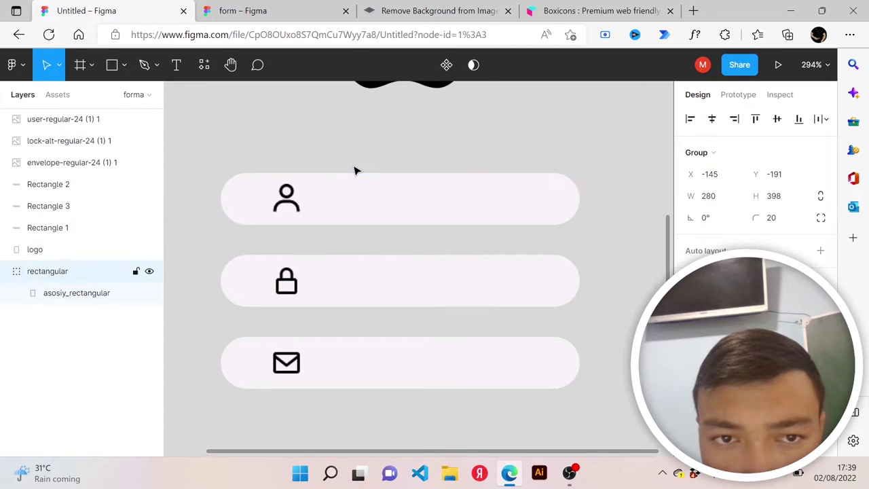
Add a 'Your name here' text layer in the first input field, then view the reference form
{"action": "left_click", "coordinate": [166, 70]}
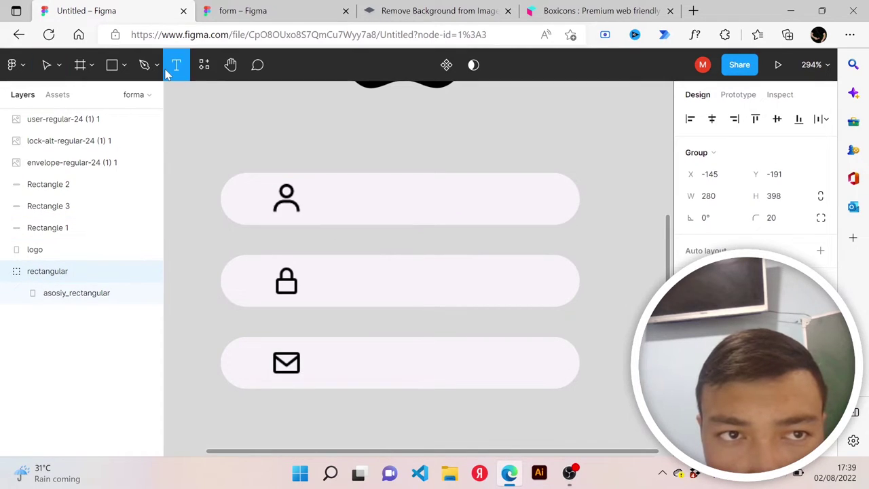
{"action": "left_click", "coordinate": [329, 197]}
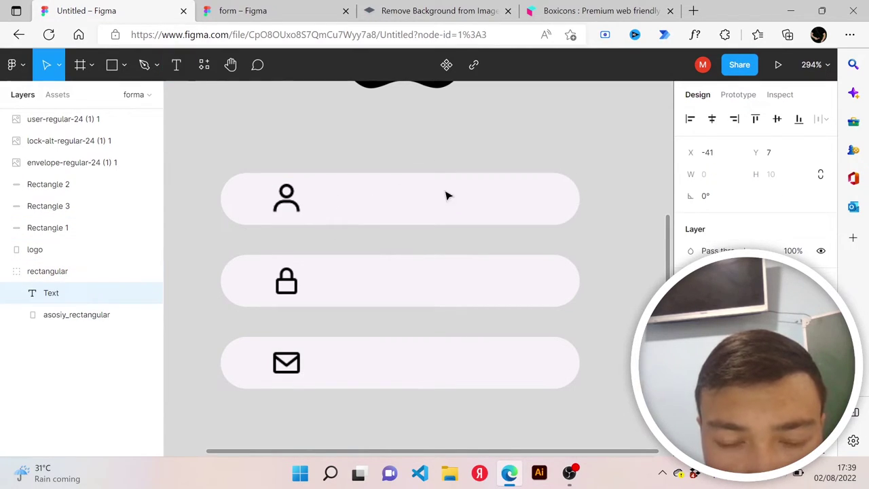
{"action": "type", "text": "Yo"}
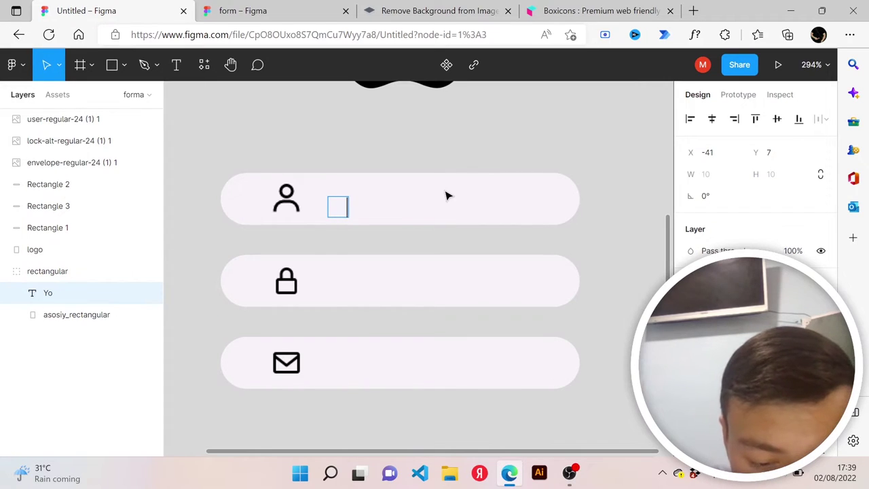
{"action": "type", "text": "ur name"}
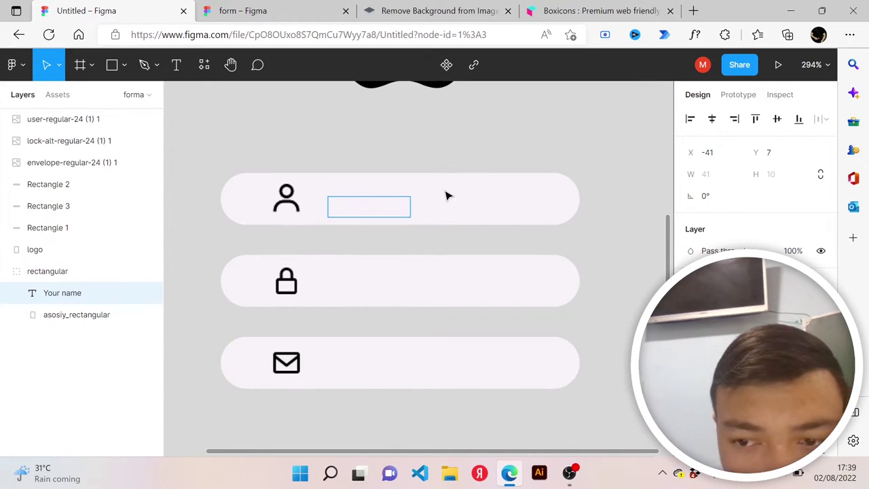
{"action": "type", "text": " here"}
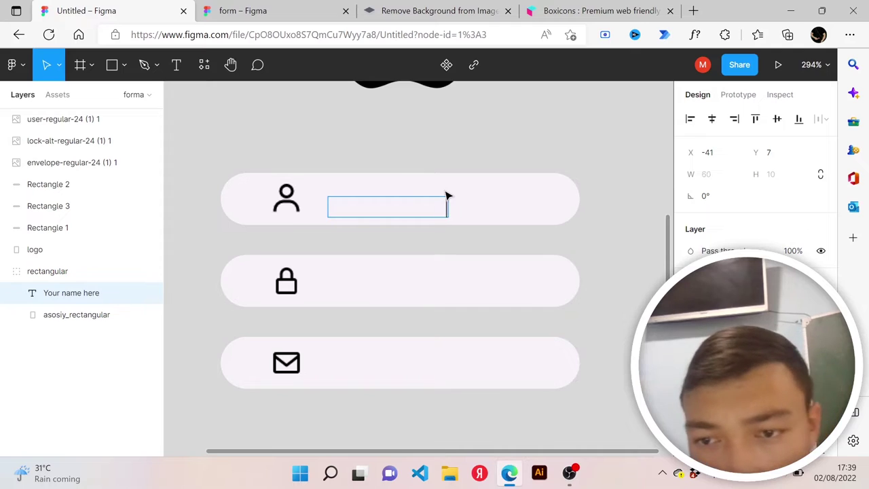
{"action": "key", "text": "ctrl+a"}
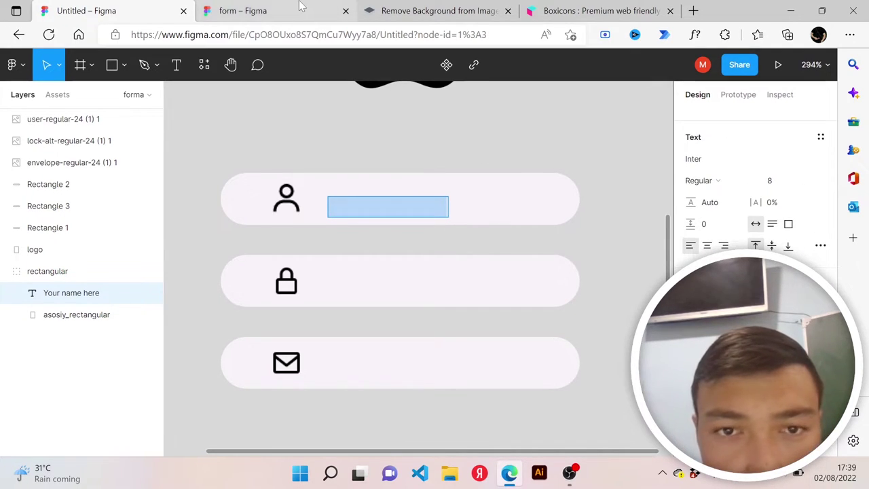
{"action": "left_click", "coordinate": [242, 10]}
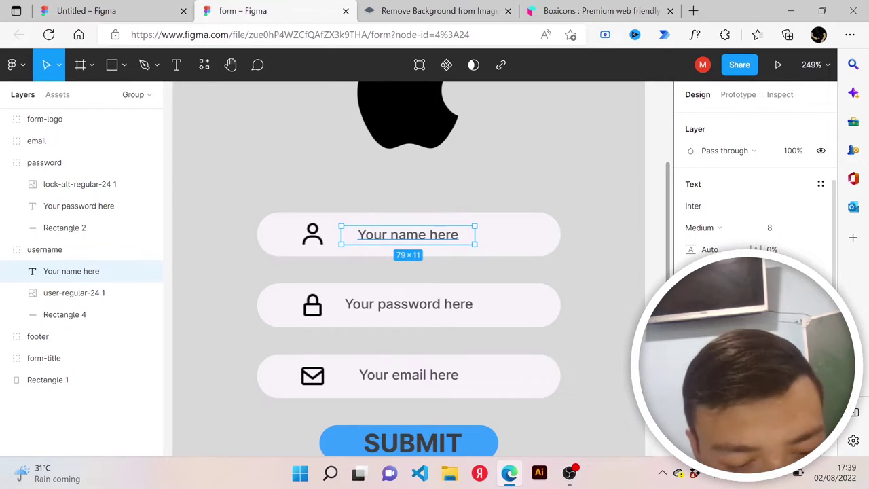
Move the Untitled design into its own maximized window and toggle between the two Figma windows
{"action": "left_click_drag", "start_coordinate": [87, 10], "coordinate": [502, 266]}
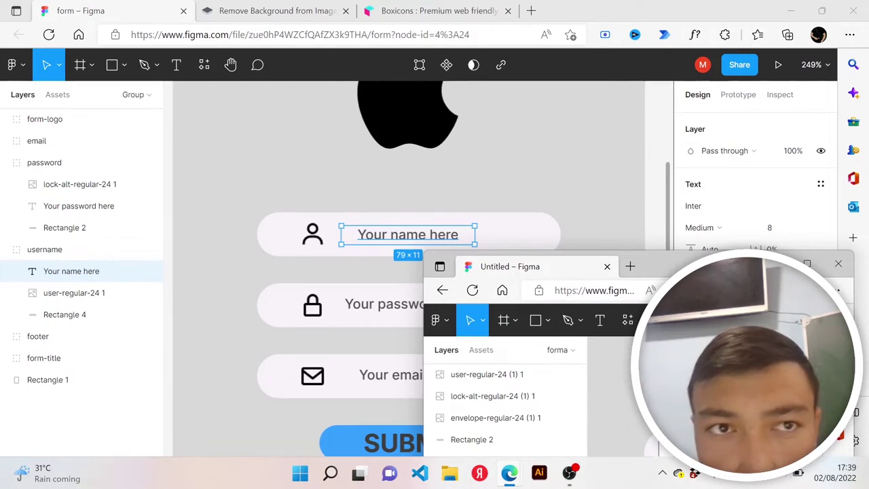
{"action": "left_click_drag", "start_coordinate": [502, 266], "coordinate": [442, 14]}
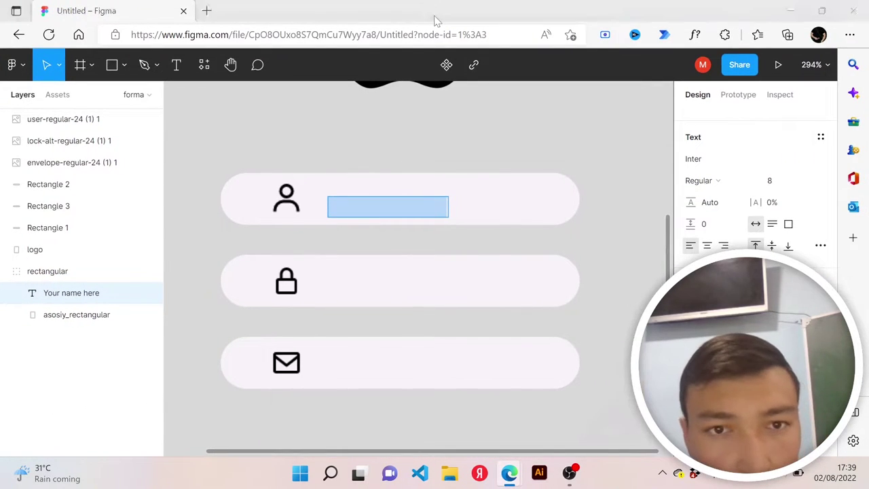
{"action": "key", "text": "alt+Tab"}
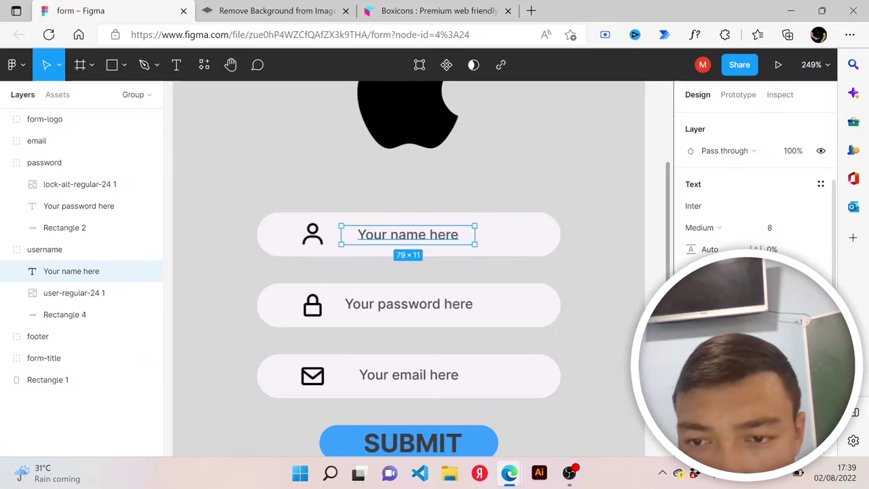
{"action": "key", "text": "alt+Tab"}
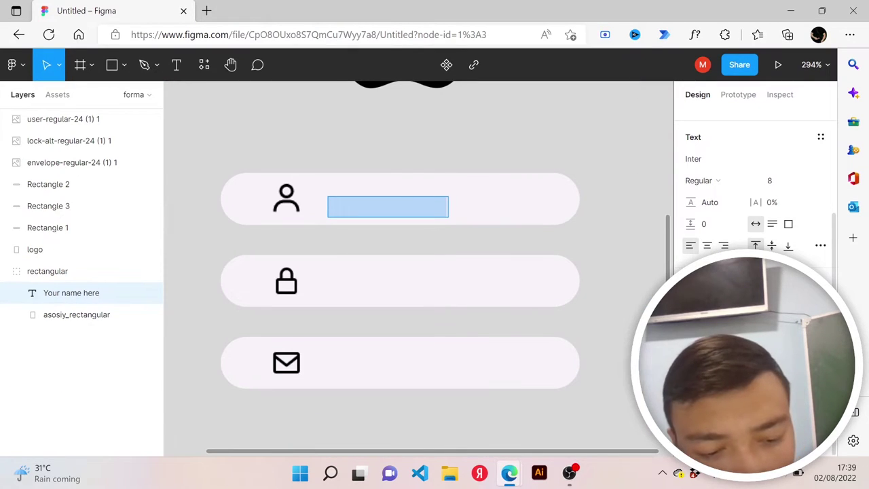
{"action": "key", "text": "BackSpace"}
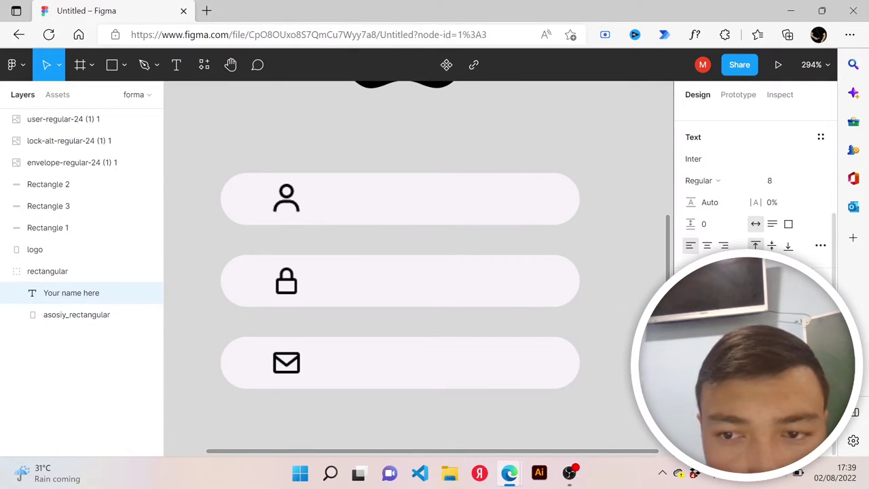
Move the 'Your name here' layer above the field shapes and centre it vertically in the first field
{"action": "key", "text": "ctrl+z"}
{"action": "key", "text": "Escape"}
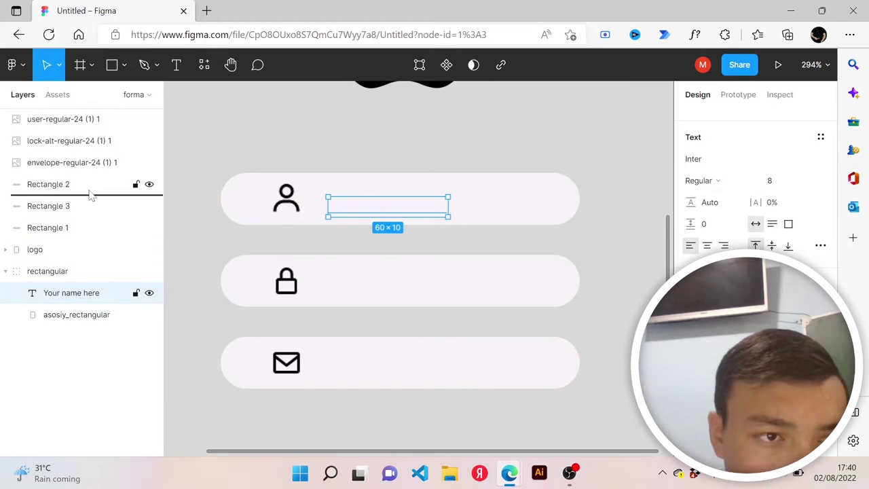
{"action": "left_click_drag", "start_coordinate": [87, 251], "coordinate": [93, 184]}
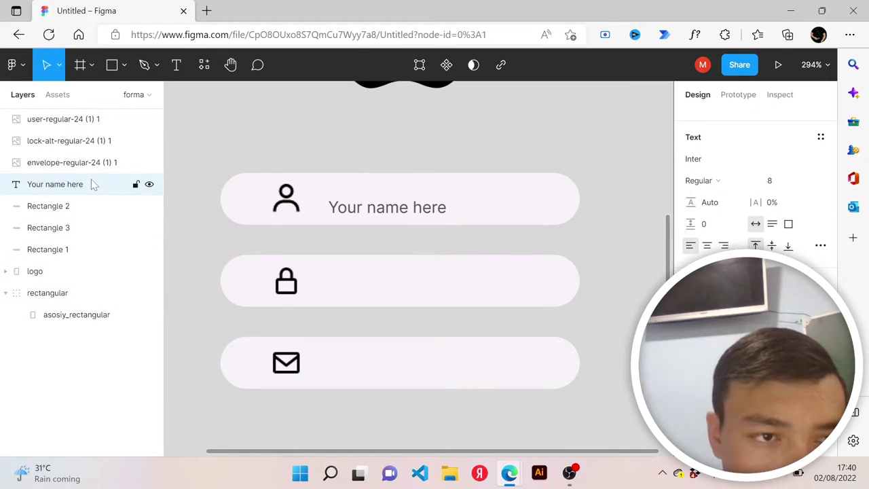
{"action": "left_click", "coordinate": [93, 184]}
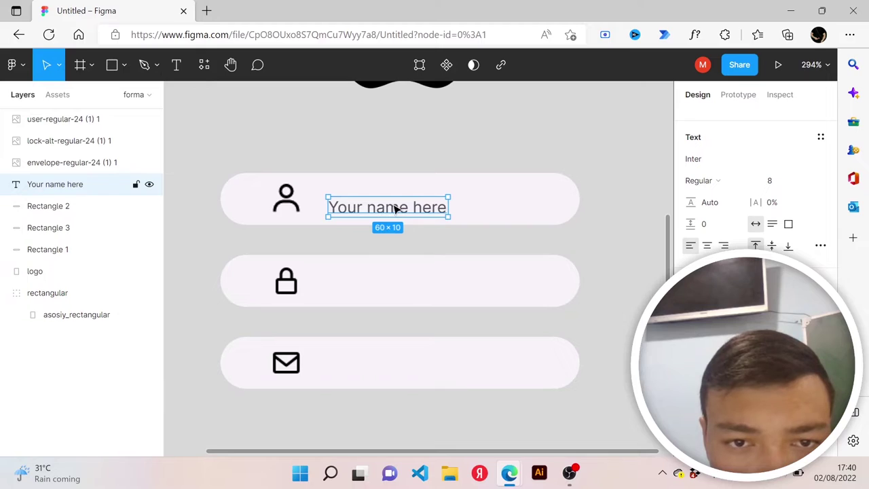
{"action": "left_click_drag", "start_coordinate": [395, 209], "coordinate": [403, 202]}
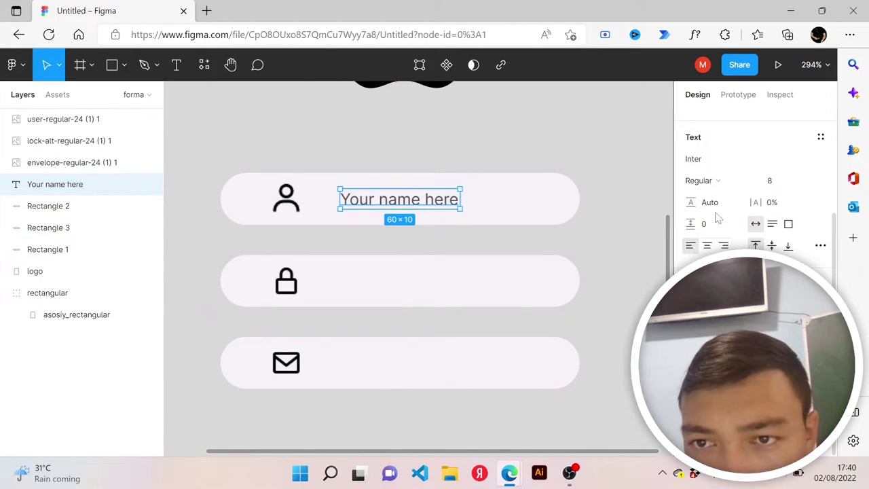
Make the placeholder text Medium weight with a 78×10 text box
{"action": "left_click", "coordinate": [750, 182]}
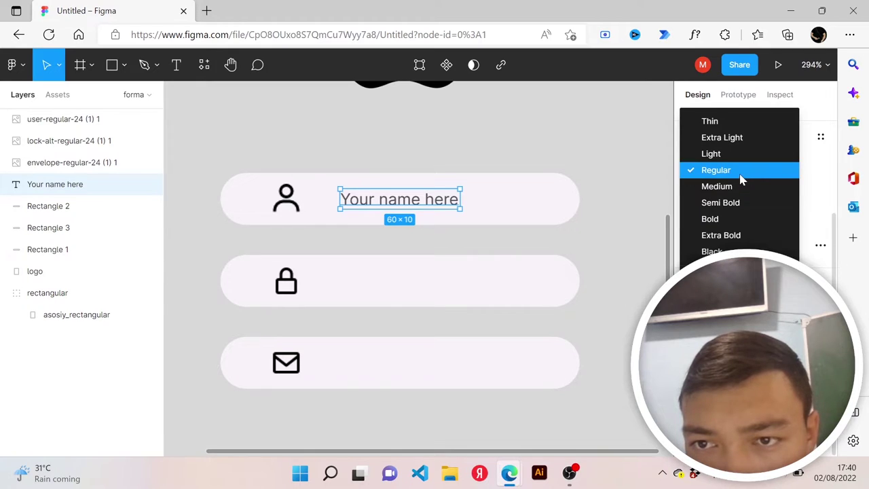
{"action": "left_click", "coordinate": [731, 187]}
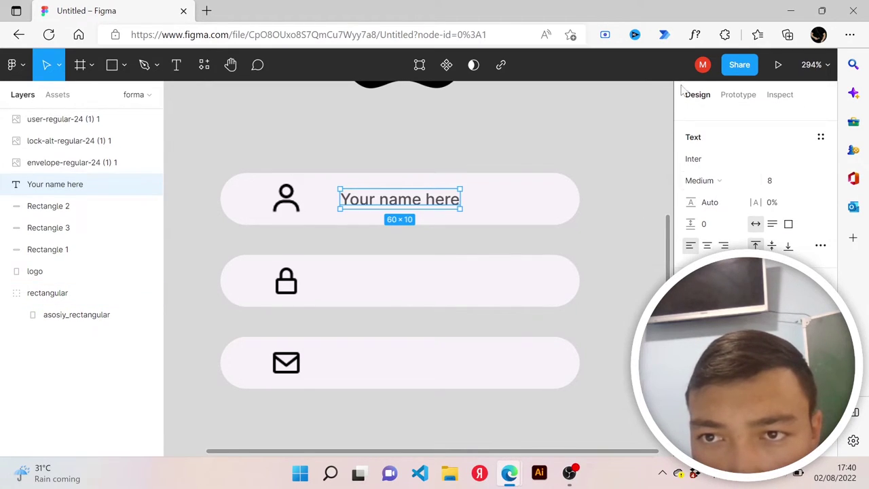
{"action": "scroll", "coordinate": [747, 224], "scroll_direction": "up", "scroll_amount": 2}
{"action": "scroll", "coordinate": [748, 224], "scroll_direction": "up", "scroll_amount": 3}
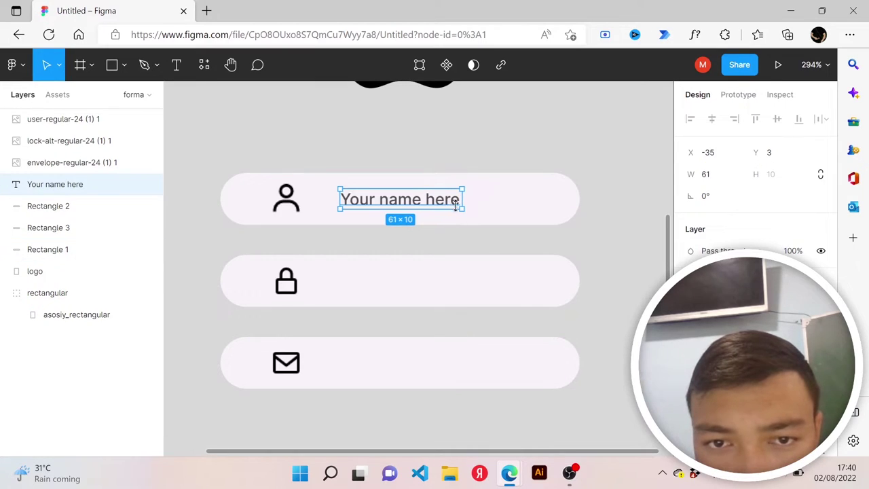
{"action": "left_click_drag", "start_coordinate": [462, 208], "coordinate": [461, 210]}
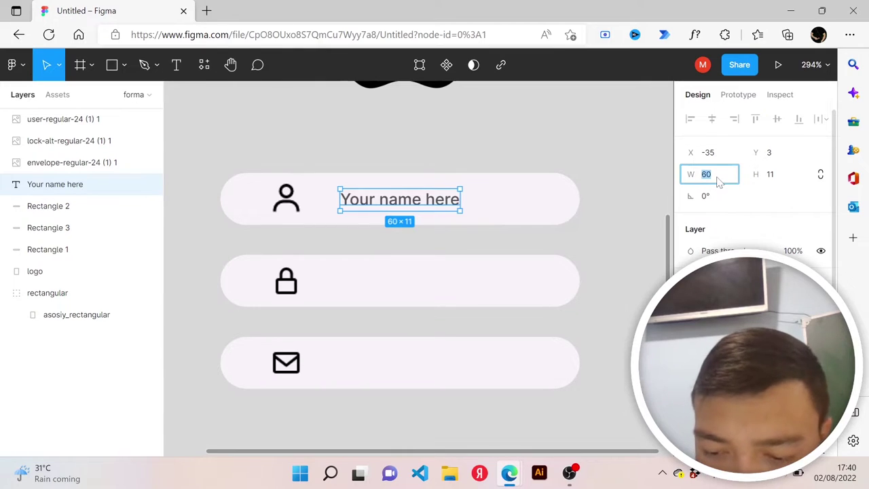
{"action": "type", "text": "78"}
{"action": "key", "text": "Return"}
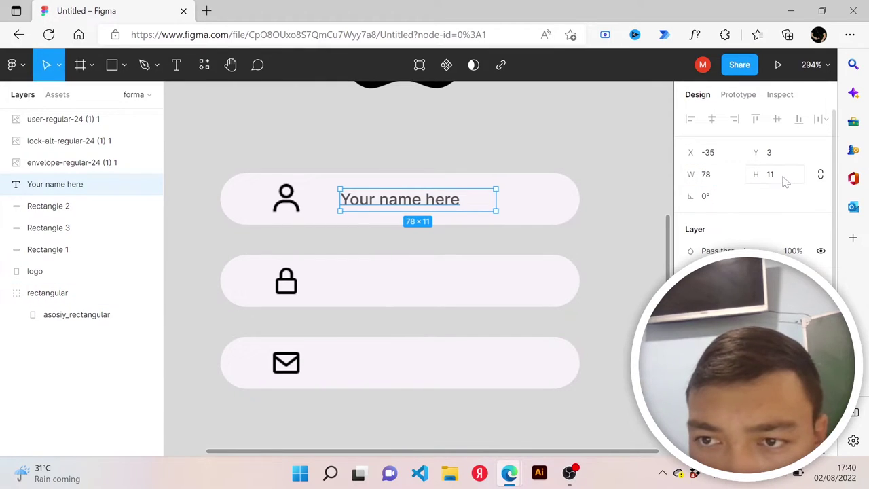
{"action": "left_click", "coordinate": [780, 177]}
{"action": "type", "text": "10"}
{"action": "key", "text": "Return"}
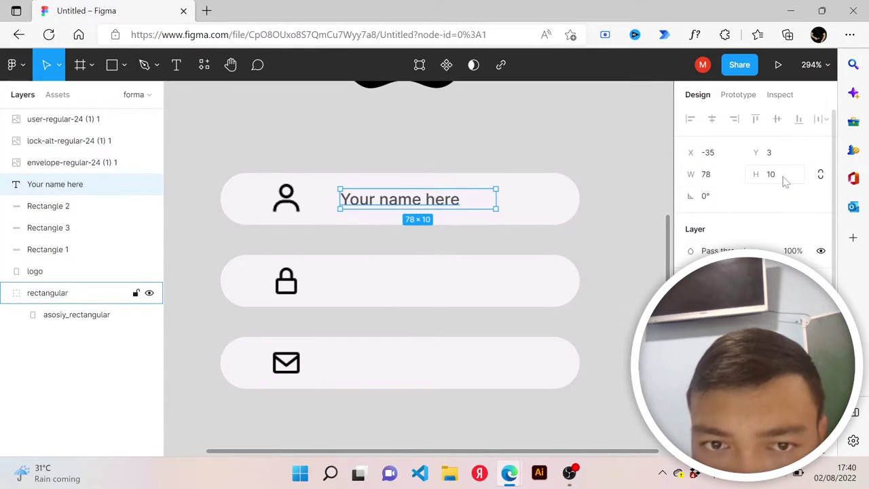
Settle the placeholder into position in the first field and paste a duplicate of it
{"action": "left_click", "coordinate": [570, 159]}
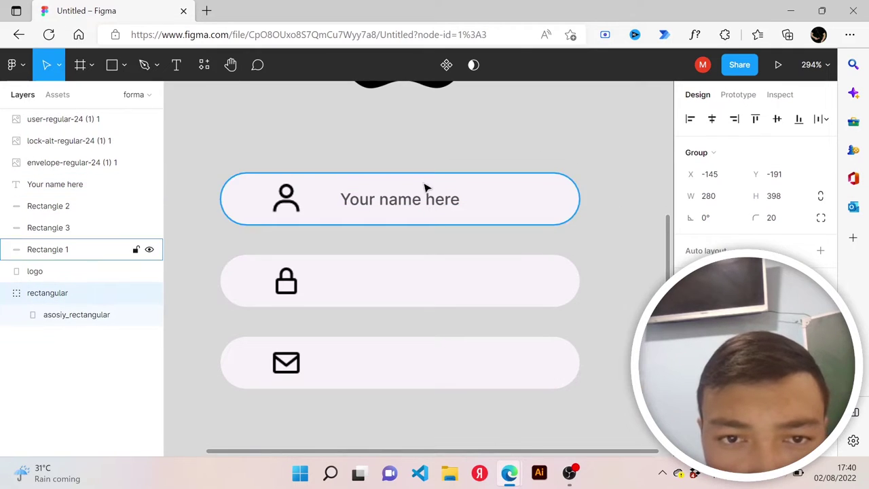
{"action": "left_click_drag", "start_coordinate": [411, 202], "coordinate": [413, 206]}
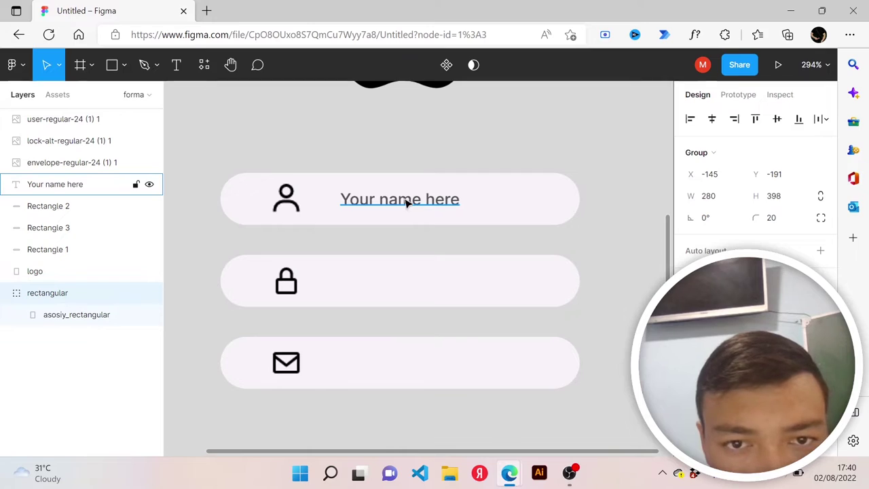
{"action": "double_click", "coordinate": [405, 202]}
{"action": "left_click_drag", "start_coordinate": [405, 202], "coordinate": [409, 204]}
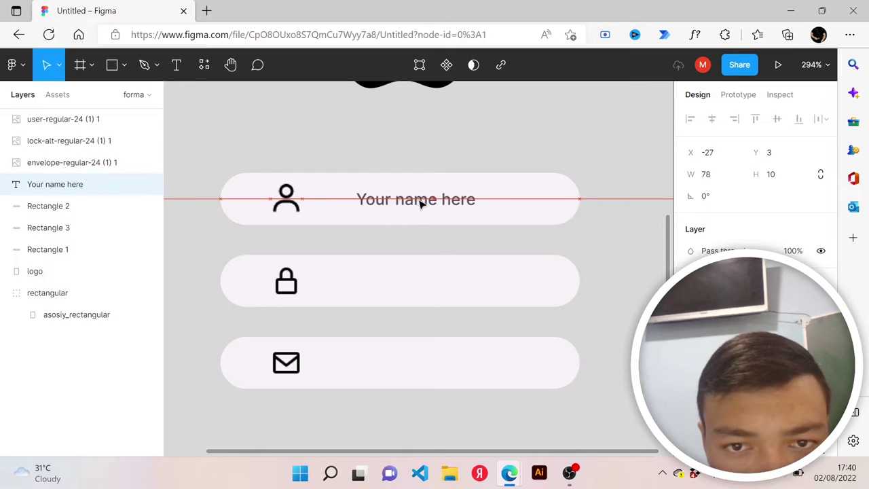
{"action": "left_click_drag", "start_coordinate": [410, 204], "coordinate": [409, 203]}
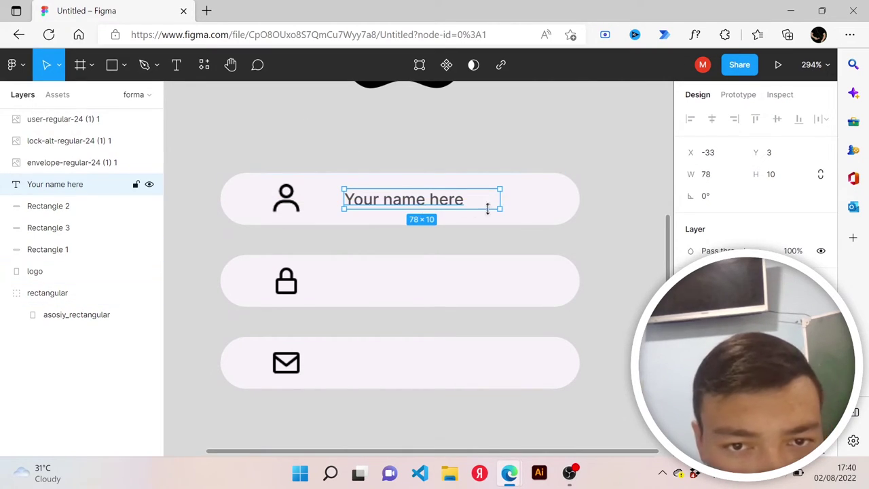
{"action": "key", "text": "ctrl+v"}
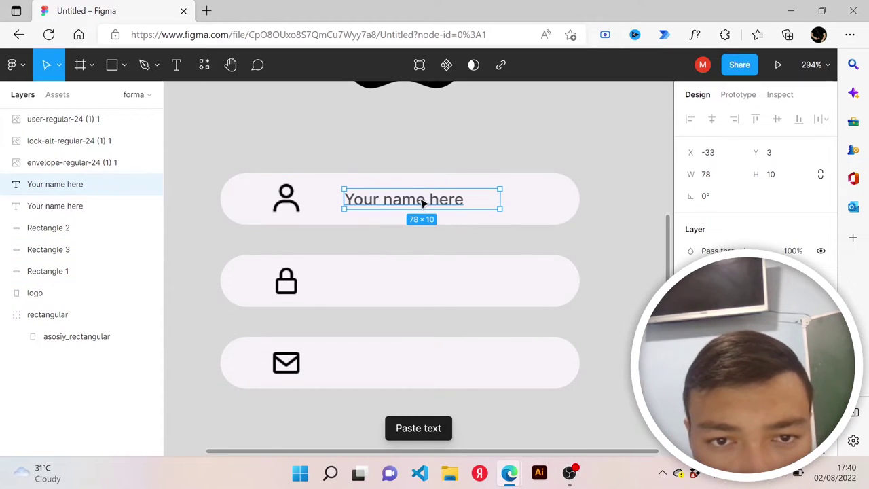
Move the pasted copy into the password field and reword it to 'Your password here'
{"action": "mouse_move", "coordinate": [426, 203]}
{"action": "left_mouse_down"}
{"action": "mouse_move", "coordinate": [422, 327]}
{"action": "mouse_move", "coordinate": [419, 286]}
{"action": "left_mouse_up"}
{"action": "double_click", "coordinate": [410, 287]}
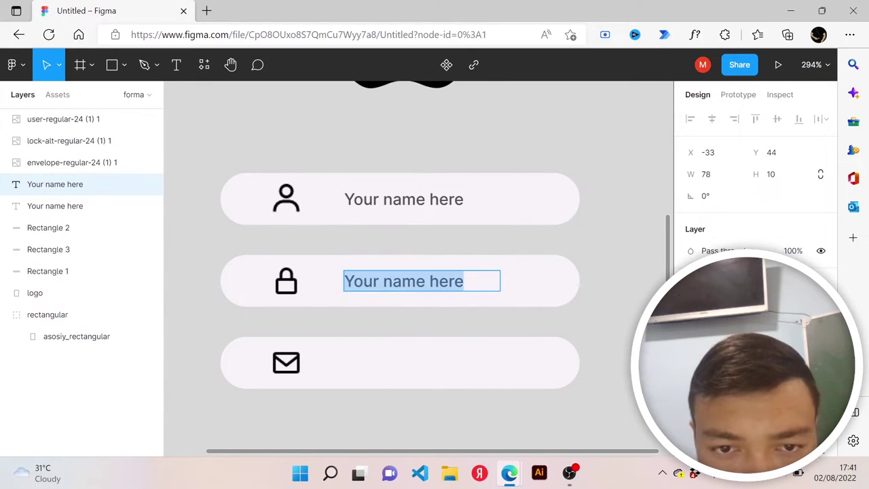
{"action": "left_click", "coordinate": [403, 284]}
{"action": "double_click", "coordinate": [403, 281]}
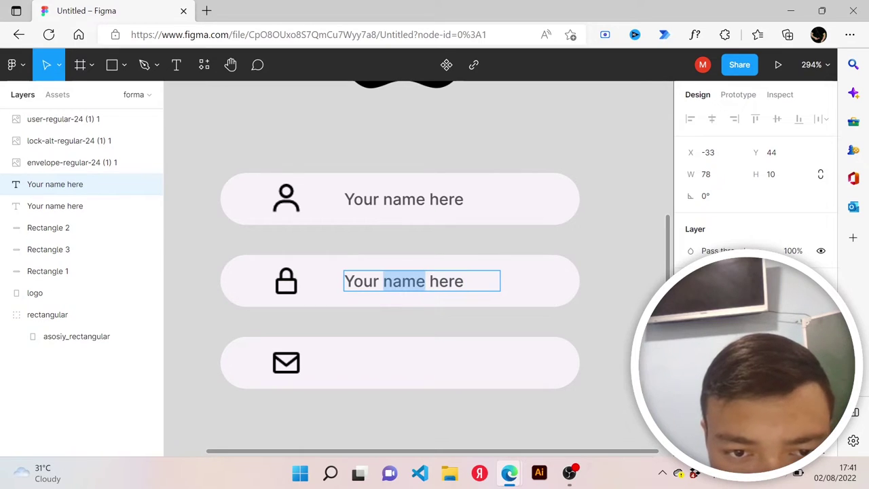
{"action": "type", "text": "pass"}
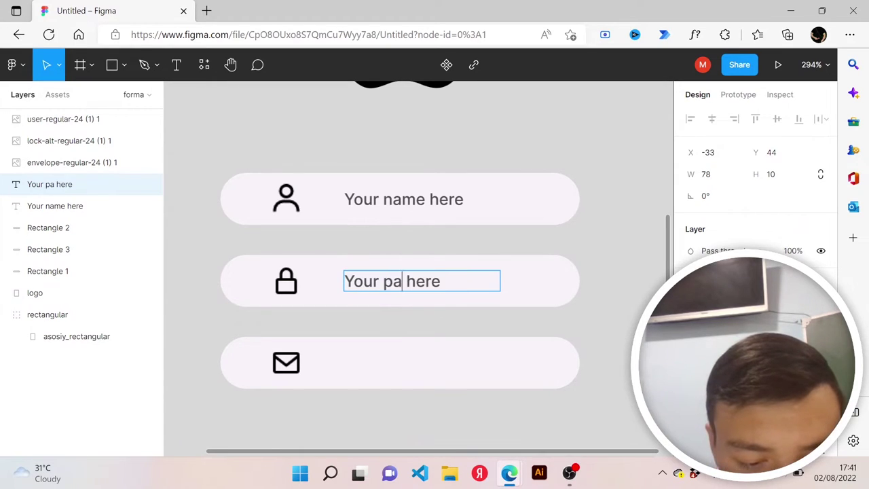
{"action": "type", "text": "word"}
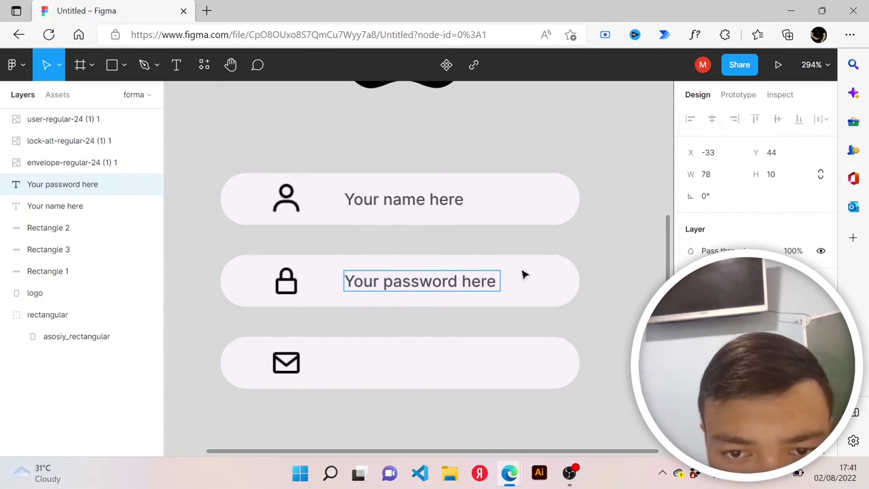
{"action": "key", "text": "Escape"}
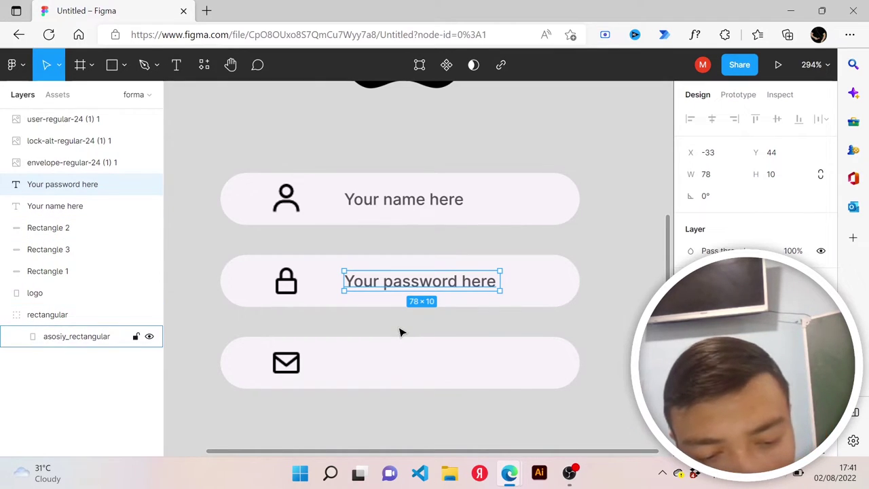
Duplicate that text into the envelope field and reword it to 'Your email here'
{"action": "key", "text": "ctrl+c"}
{"action": "key", "text": "ctrl+v"}
{"action": "mouse_move", "coordinate": [414, 285]}
{"action": "left_mouse_down"}
{"action": "mouse_move", "coordinate": [402, 368]}
{"action": "mouse_move", "coordinate": [417, 366]}
{"action": "left_mouse_up"}
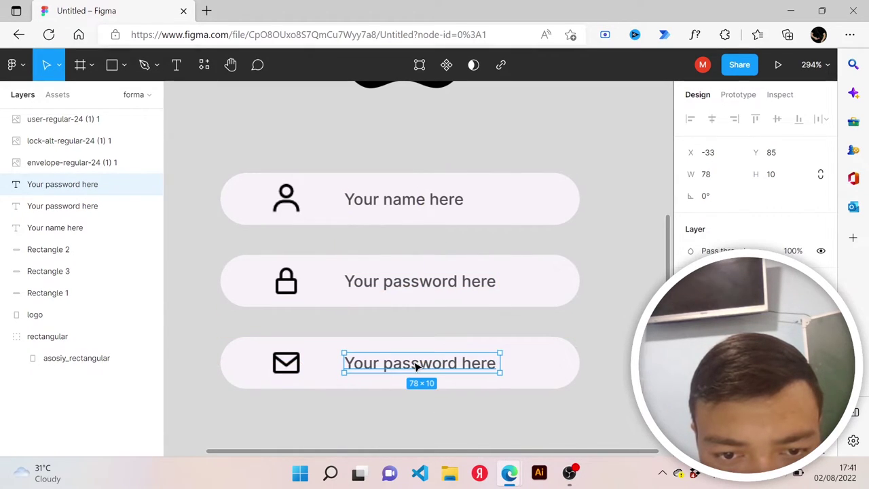
{"action": "double_click", "coordinate": [417, 366]}
{"action": "type", "text": "em"}
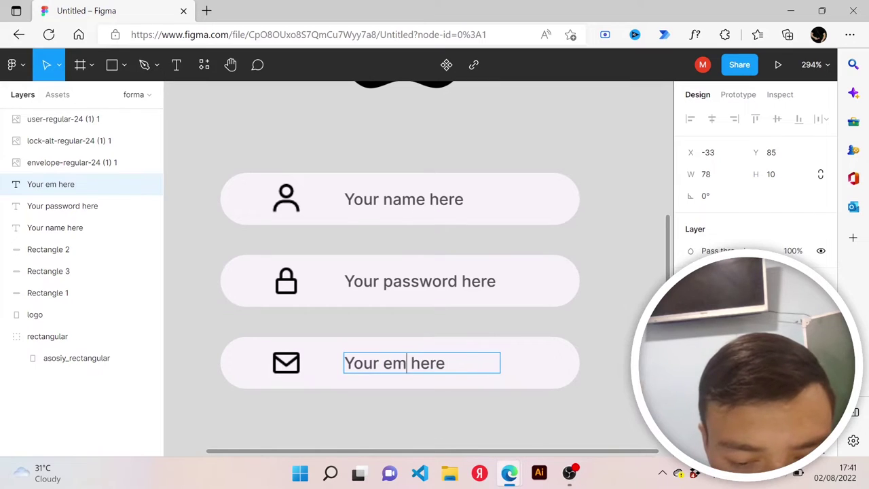
{"action": "type", "text": "ail"}
{"action": "key", "text": "Escape"}
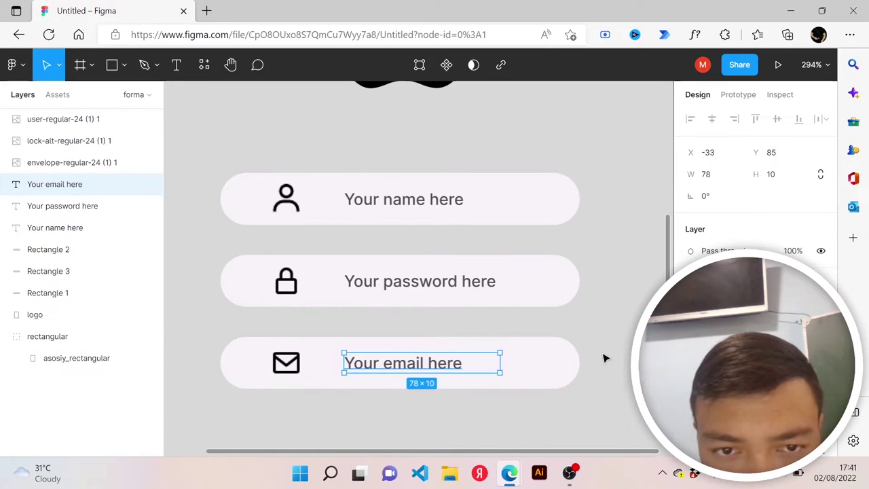
{"action": "key", "text": "Escape"}
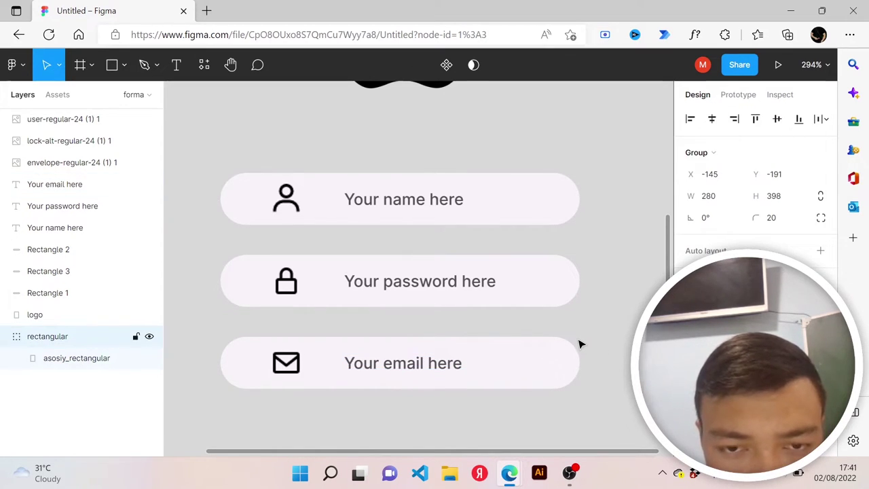
{"action": "scroll", "coordinate": [581, 341], "scroll_direction": "down", "scroll_amount": 5}
{"action": "scroll", "coordinate": [580, 341], "scroll_direction": "right", "scroll_amount": 2}
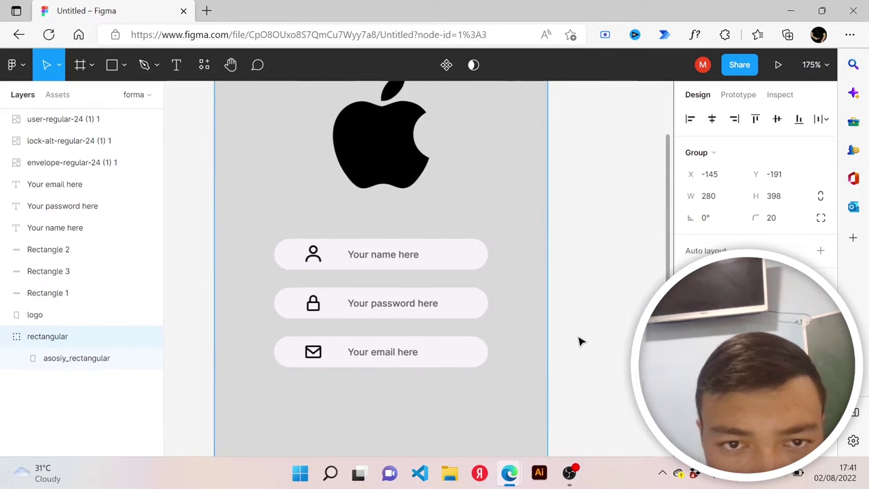
{"action": "scroll", "coordinate": [580, 341], "scroll_direction": "down", "scroll_amount": 3}
{"action": "scroll", "coordinate": [581, 340], "scroll_direction": "right", "scroll_amount": 2}
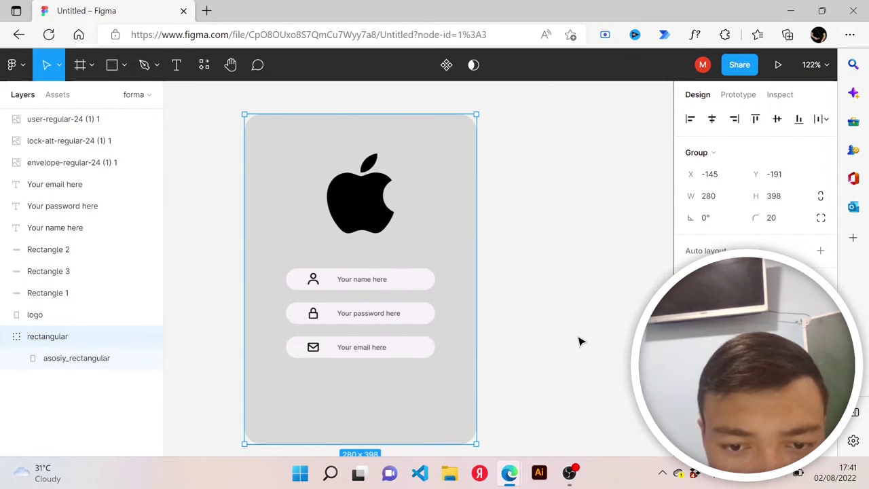
{"action": "left_click", "coordinate": [580, 341]}
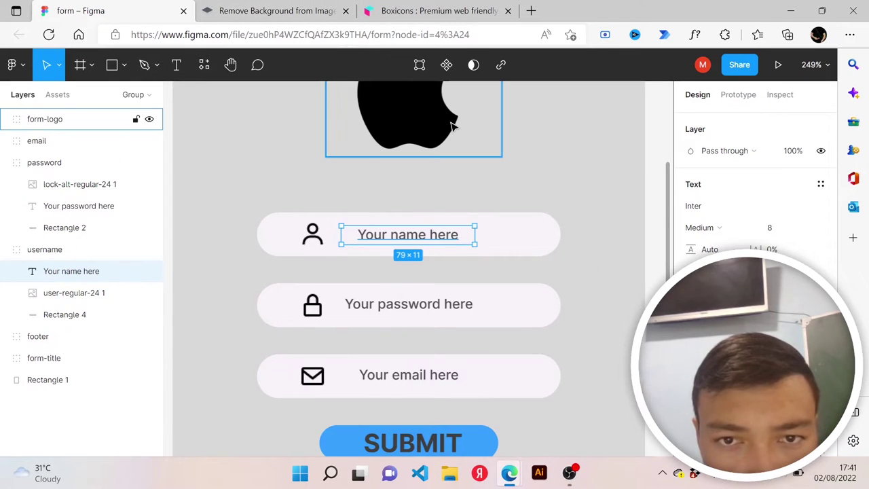
{"action": "left_click", "coordinate": [563, 186]}
{"action": "scroll", "coordinate": [563, 186], "scroll_direction": "down", "scroll_amount": 3}
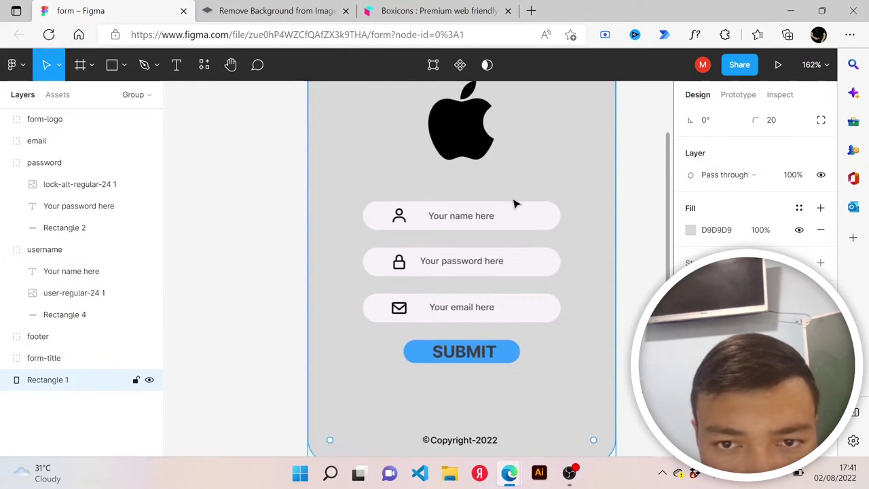
{"action": "scroll", "coordinate": [514, 204], "scroll_direction": "right", "scroll_amount": 2}
{"action": "scroll", "coordinate": [512, 204], "scroll_direction": "right", "scroll_amount": 1}
{"action": "scroll", "coordinate": [511, 205], "scroll_direction": "down", "scroll_amount": 2}
{"action": "scroll", "coordinate": [511, 206], "scroll_direction": "down", "scroll_amount": 1}
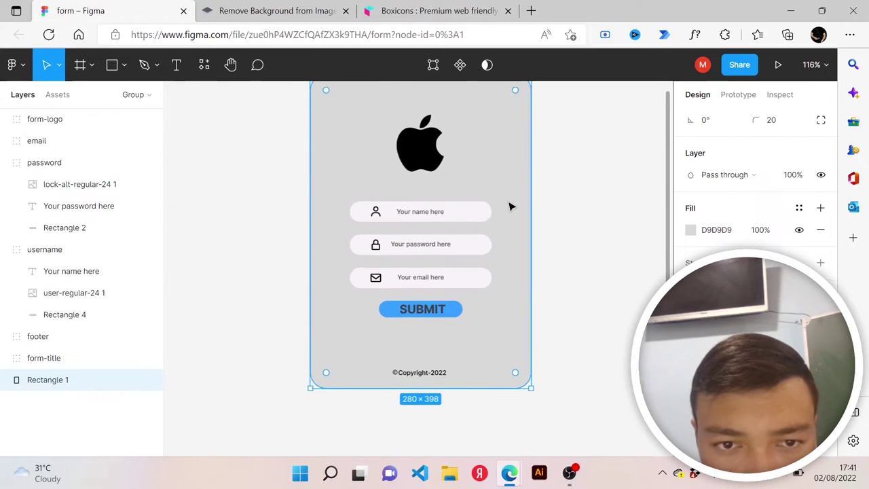
{"action": "scroll", "coordinate": [561, 216], "scroll_direction": "up", "scroll_amount": 1}
{"action": "scroll", "coordinate": [560, 216], "scroll_direction": "up", "scroll_amount": 2}
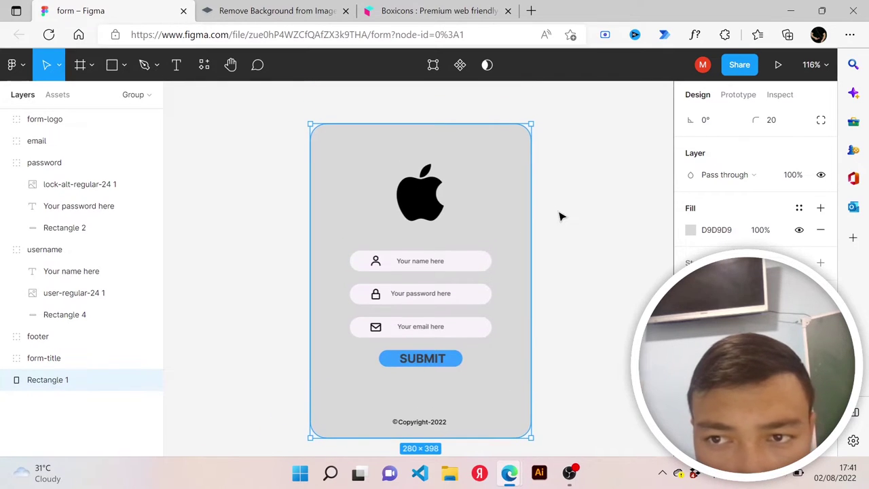
{"action": "scroll", "coordinate": [560, 216], "scroll_direction": "down", "scroll_amount": 3}
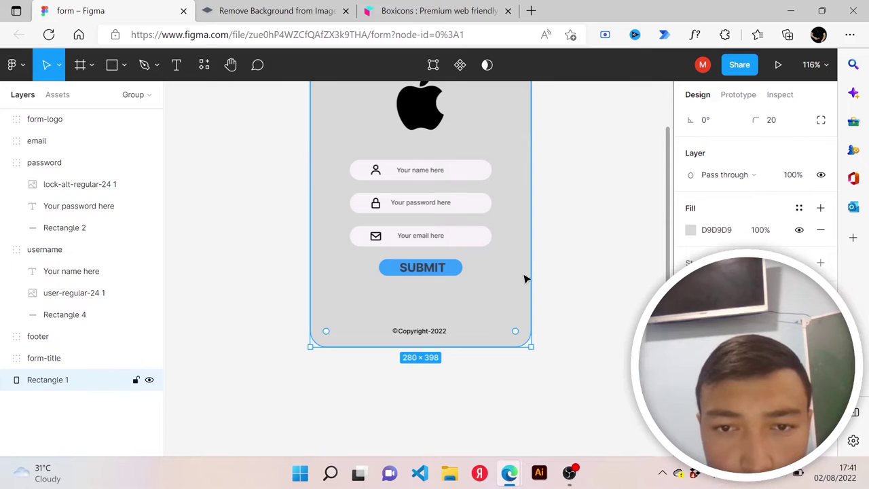
{"action": "scroll", "coordinate": [439, 283], "scroll_direction": "up", "scroll_amount": 2, "text": "ctrl"}
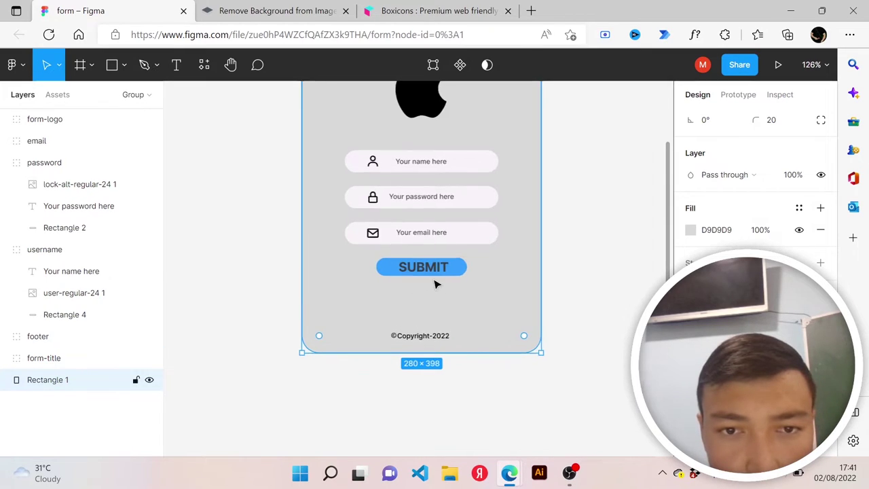
{"action": "scroll", "coordinate": [437, 284], "scroll_direction": "up", "scroll_amount": 3, "text": "ctrl"}
{"action": "scroll", "coordinate": [438, 284], "scroll_direction": "up", "scroll_amount": 3, "text": "ctrl"}
{"action": "scroll", "coordinate": [412, 265], "scroll_direction": "up", "scroll_amount": 2, "text": "ctrl"}
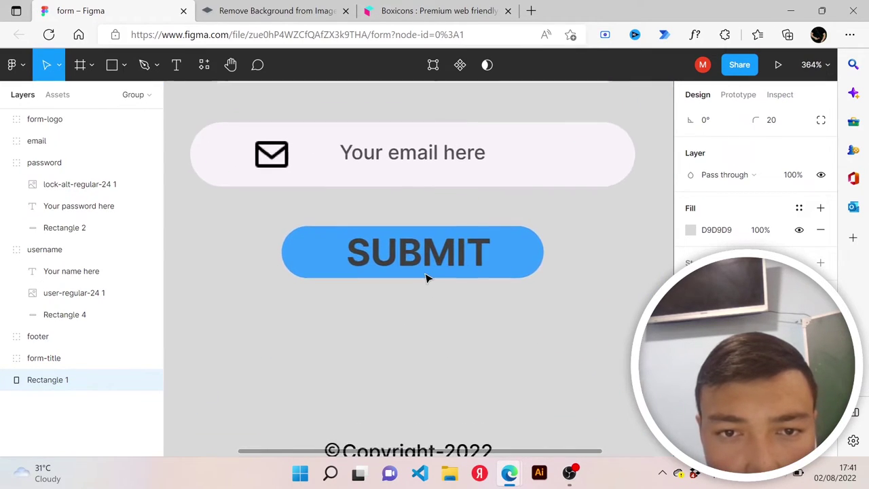
{"action": "scroll", "coordinate": [427, 277], "scroll_direction": "down", "scroll_amount": 2, "text": "ctrl"}
{"action": "scroll", "coordinate": [428, 278], "scroll_direction": "up", "scroll_amount": 1, "text": "ctrl"}
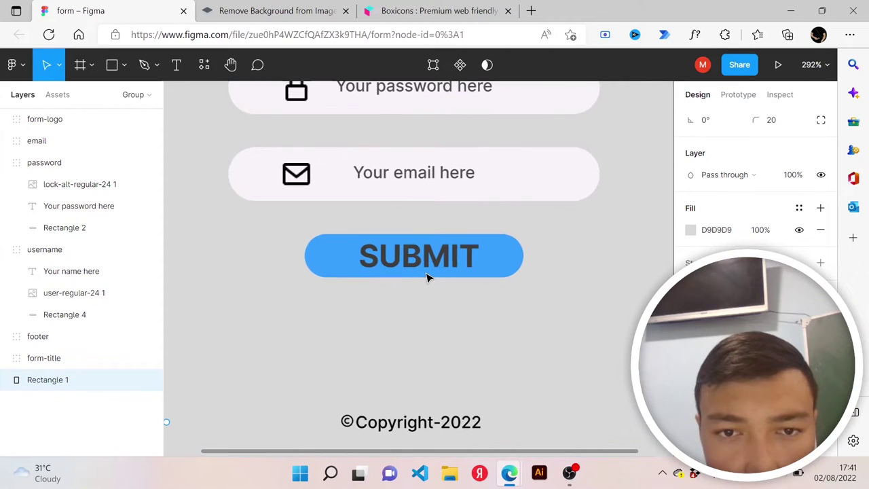
{"action": "left_click", "coordinate": [431, 274]}
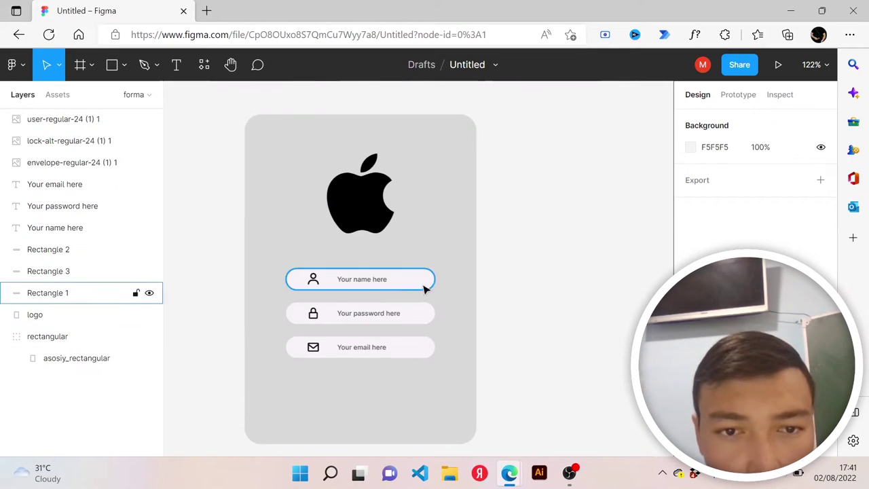
Draw a 106×21 rectangle below the email field
{"action": "scroll", "coordinate": [329, 291], "scroll_direction": "up", "scroll_amount": 1}
{"action": "scroll", "coordinate": [327, 291], "scroll_direction": "left", "scroll_amount": 1}
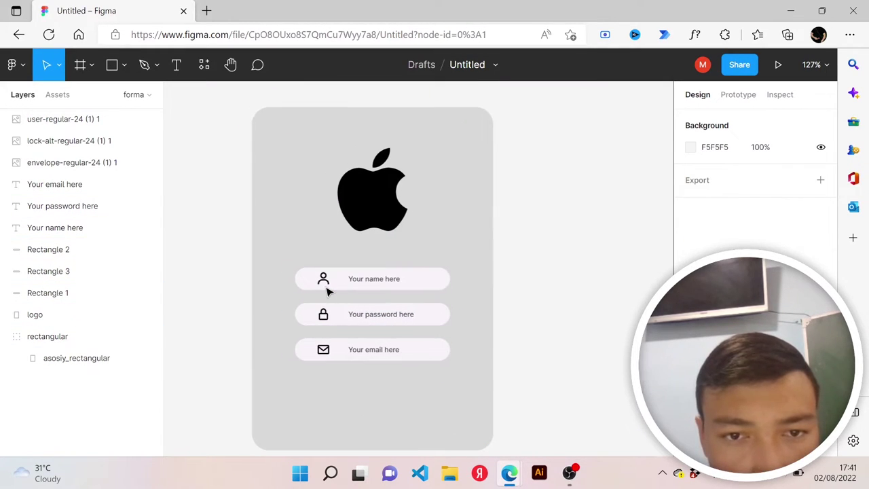
{"action": "scroll", "coordinate": [327, 290], "scroll_direction": "left", "scroll_amount": 3}
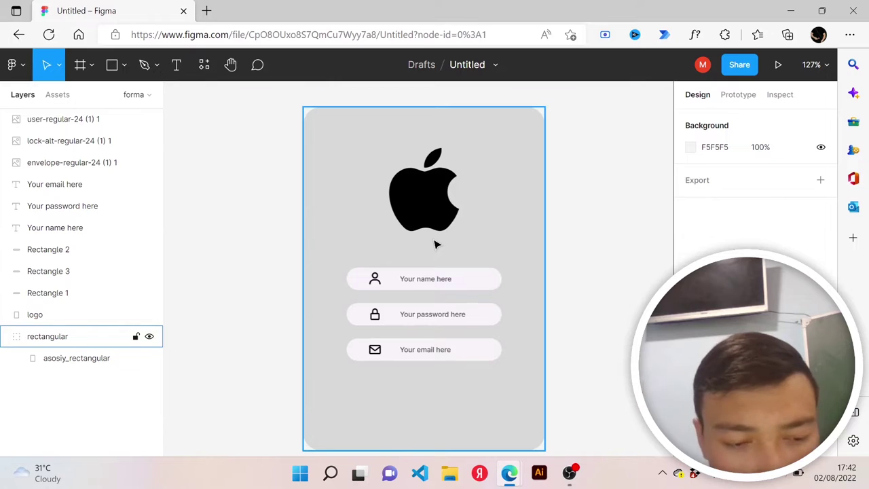
{"action": "scroll", "coordinate": [434, 244], "scroll_direction": "up", "scroll_amount": 3}
{"action": "scroll", "coordinate": [403, 281], "scroll_direction": "up", "scroll_amount": 2}
{"action": "scroll", "coordinate": [404, 280], "scroll_direction": "down", "scroll_amount": 3}
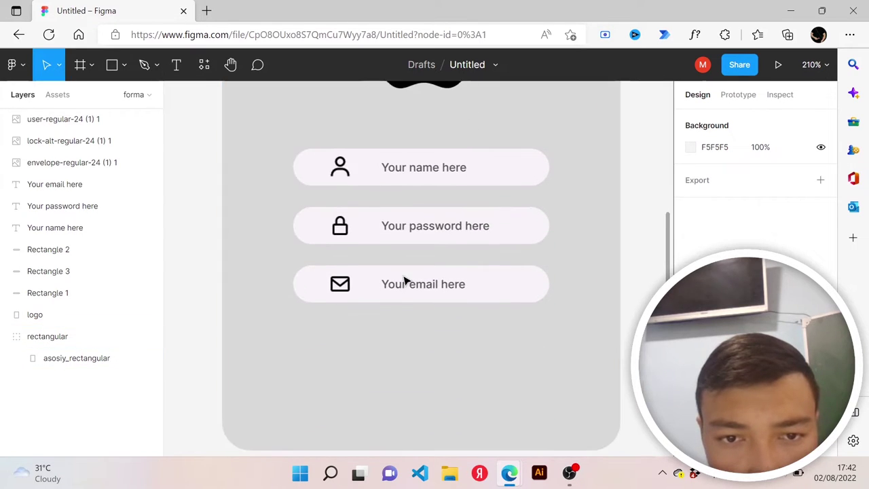
{"action": "scroll", "coordinate": [404, 280], "scroll_direction": "down", "scroll_amount": 3}
{"action": "left_click", "coordinate": [117, 68]}
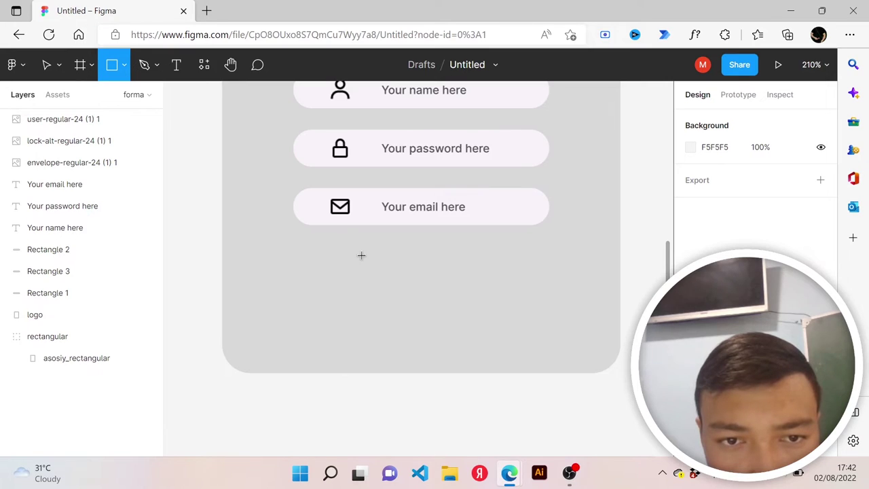
{"action": "left_click_drag", "start_coordinate": [361, 255], "coordinate": [488, 284]}
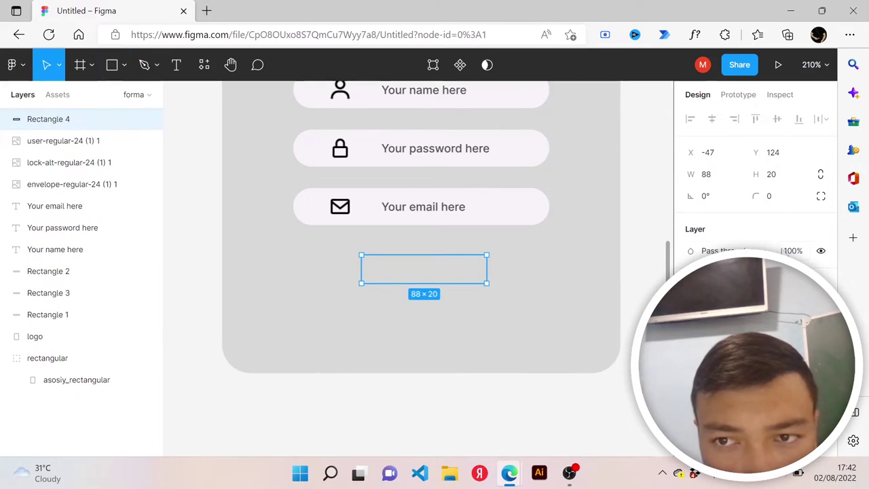
{"action": "left_click", "coordinate": [718, 178]}
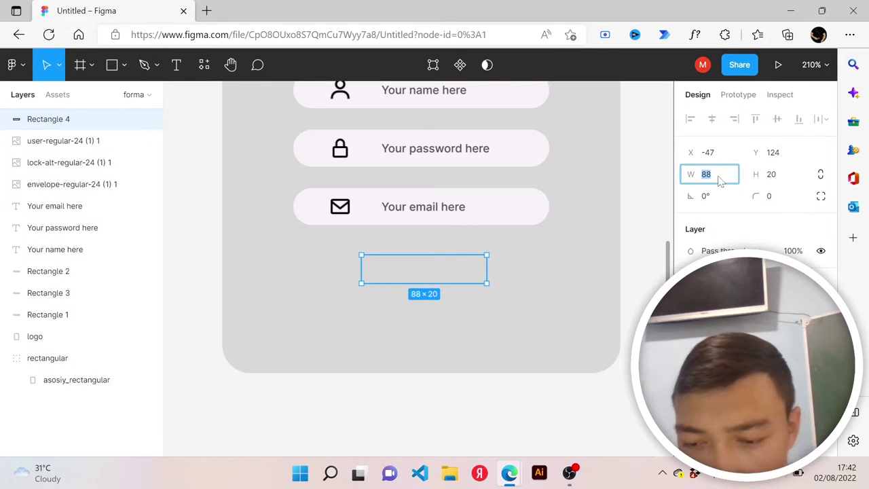
{"action": "type", "text": "106"}
{"action": "key", "text": "Return"}
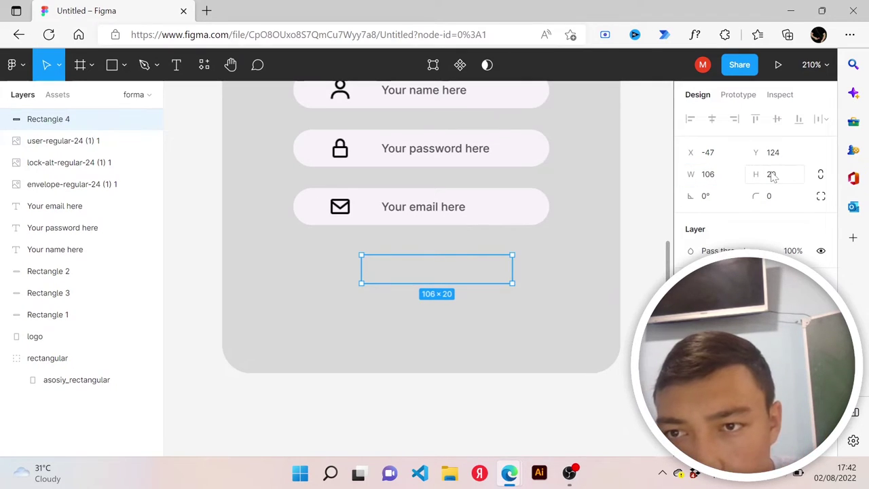
{"action": "type", "text": "21"}
{"action": "key", "text": "Return"}
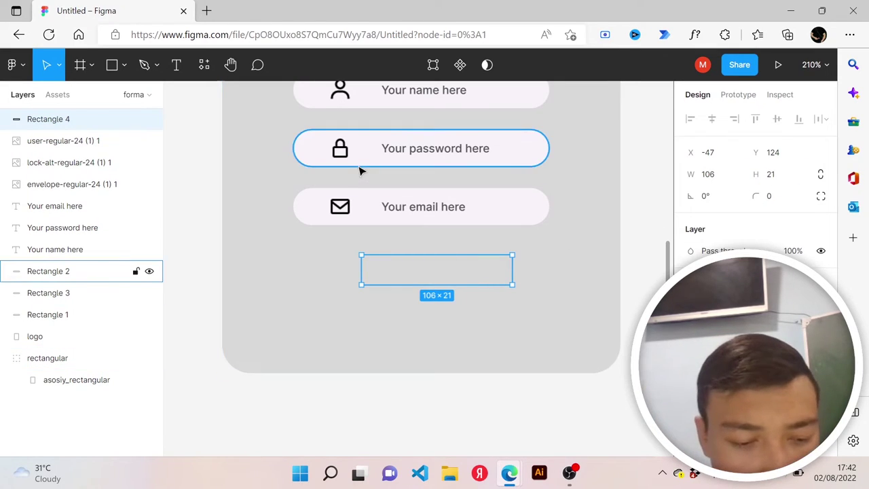
Fill the rectangle blue, line it up under the fields, and give it corner radius 64
{"action": "key", "text": "alt+Tab"}
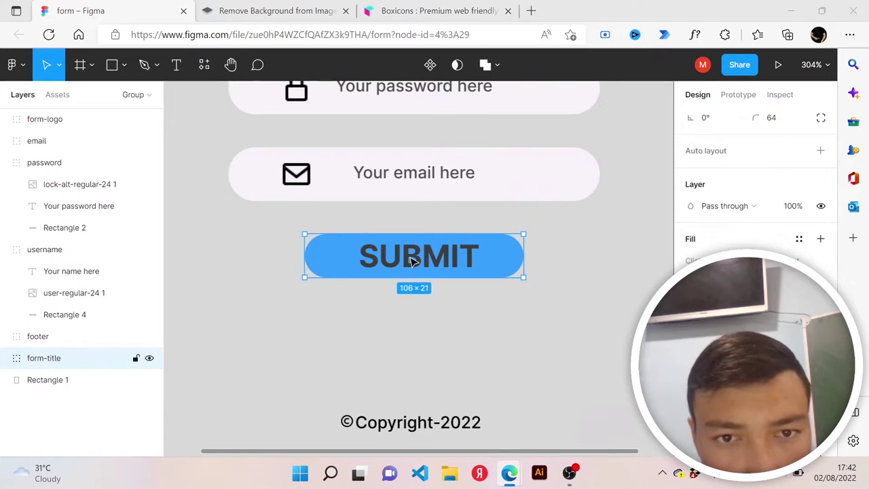
{"action": "key", "text": "alt+Tab"}
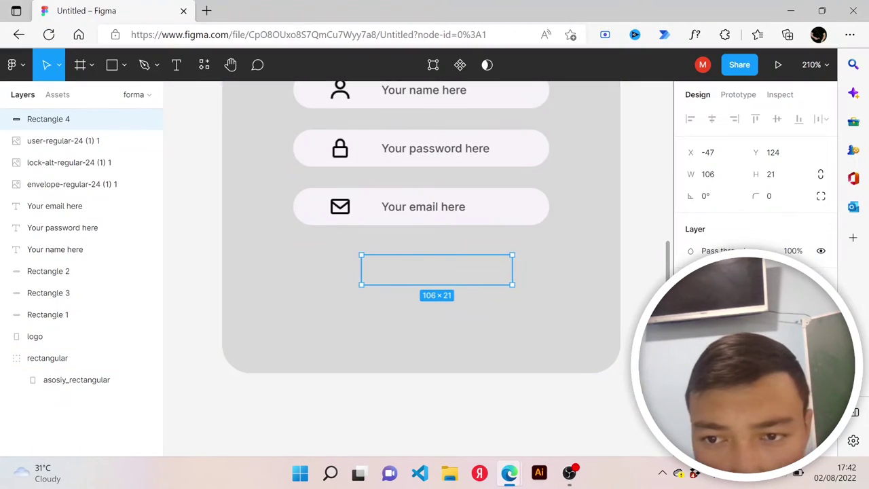
{"action": "key", "text": "ctrl+alt+v"}
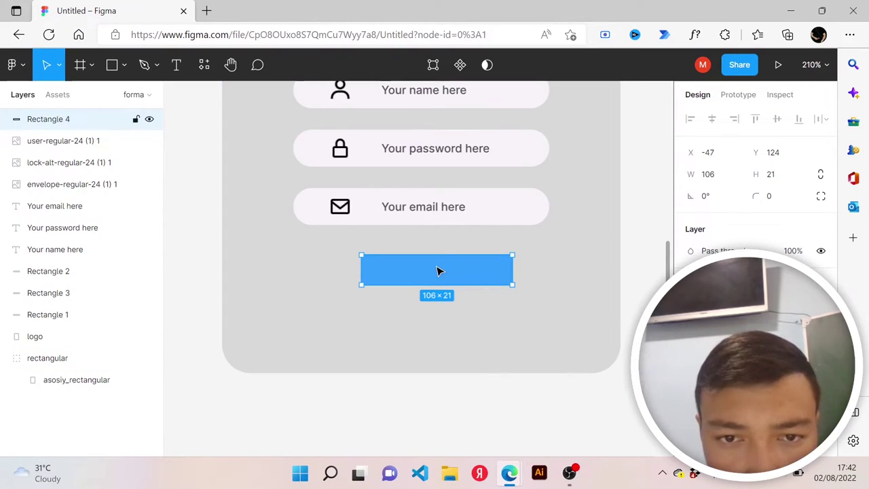
{"action": "left_click_drag", "start_coordinate": [437, 271], "coordinate": [421, 264]}
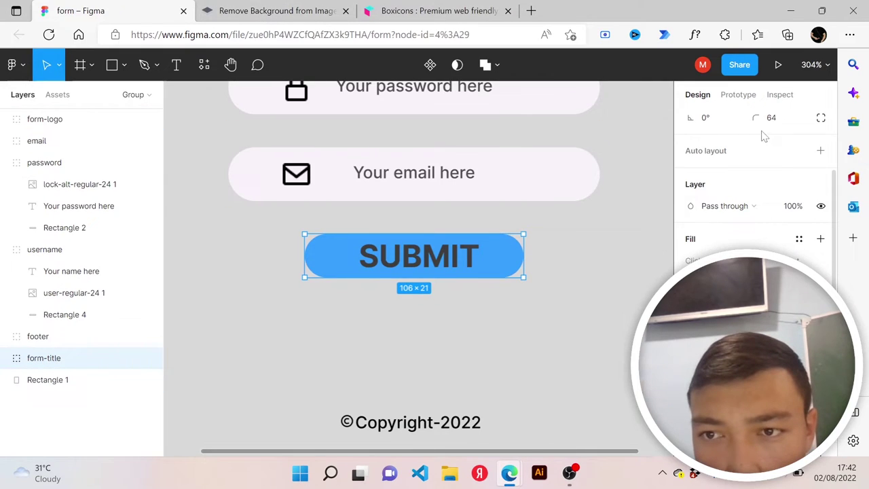
{"action": "scroll", "coordinate": [763, 136], "scroll_direction": "up", "scroll_amount": 3}
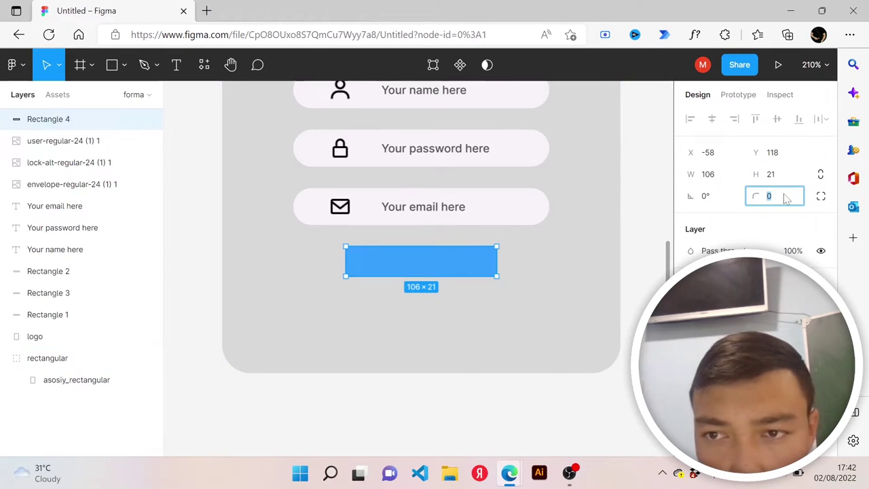
{"action": "type", "text": "64"}
{"action": "key", "text": "Return"}
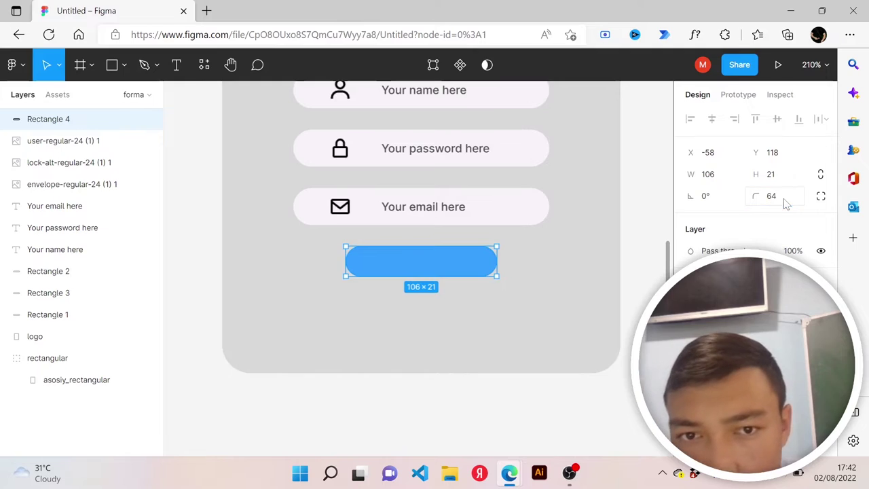
{"action": "left_click", "coordinate": [541, 309]}
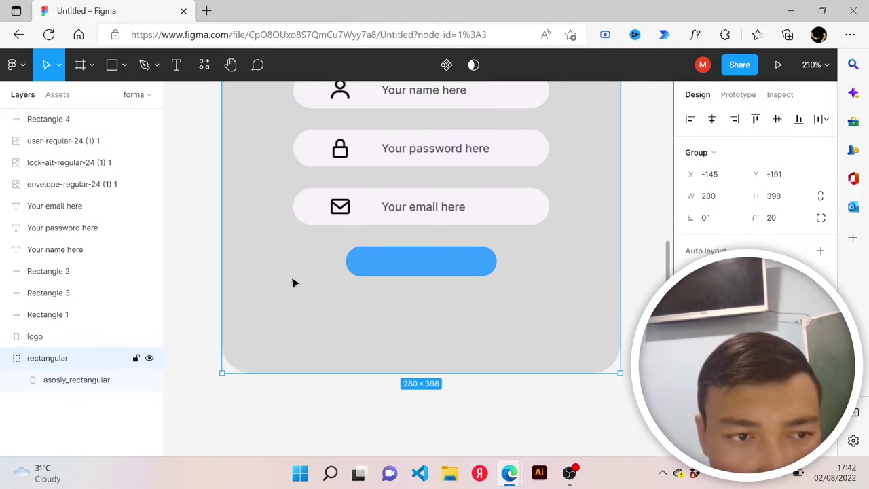
Type a SUBMIT label on the blue button, checking its text settings in the reference design
{"action": "left_click", "coordinate": [176, 67]}
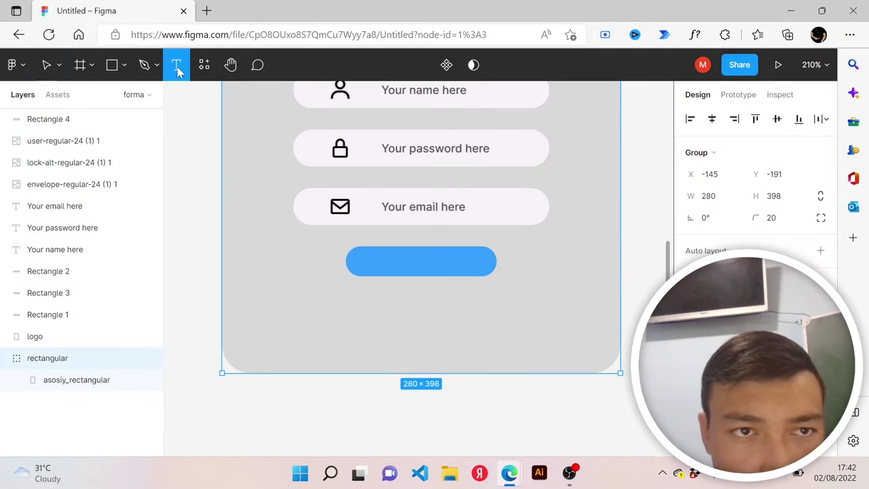
{"action": "left_click", "coordinate": [377, 261]}
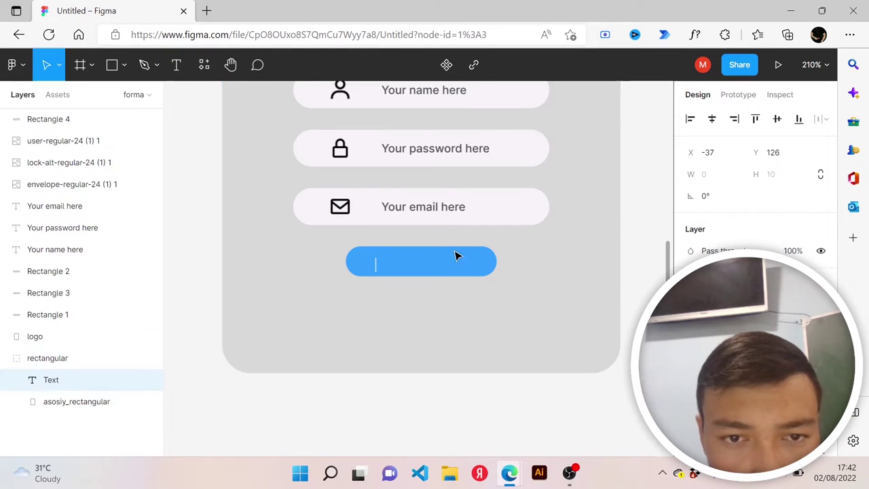
{"action": "type", "text": "S"}
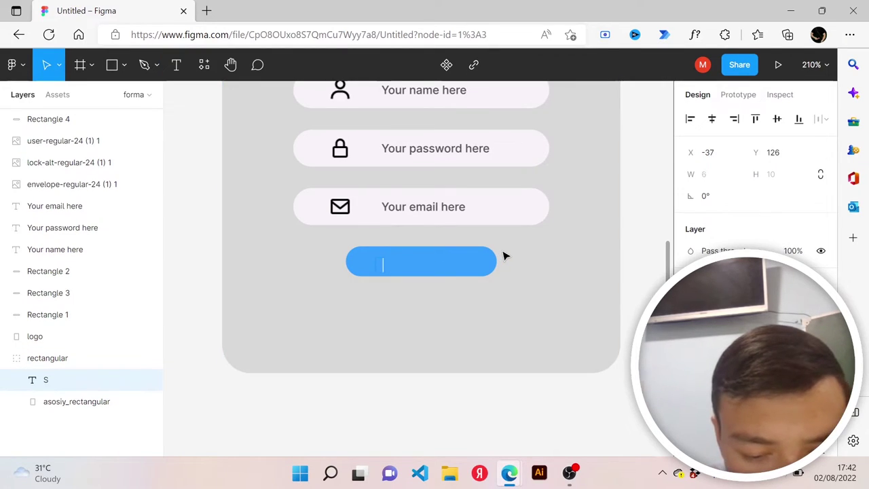
{"action": "type", "text": "UBMIT"}
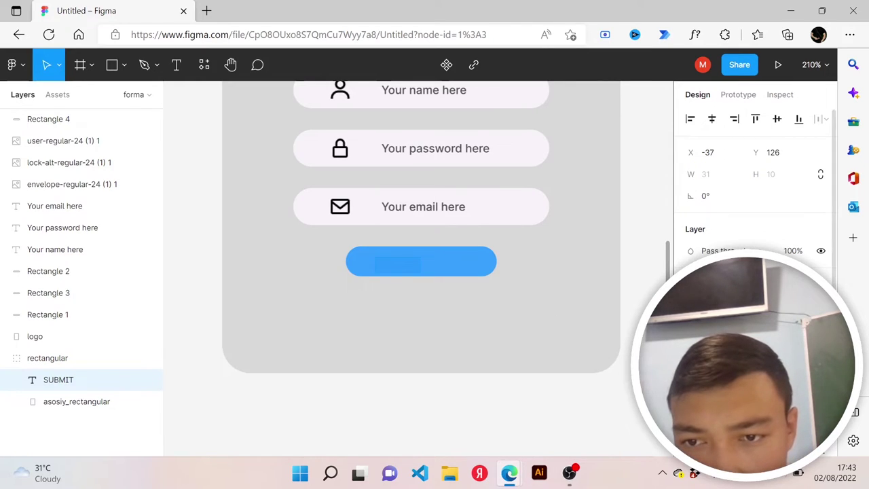
{"action": "scroll", "coordinate": [754, 190], "scroll_direction": "down", "scroll_amount": 3}
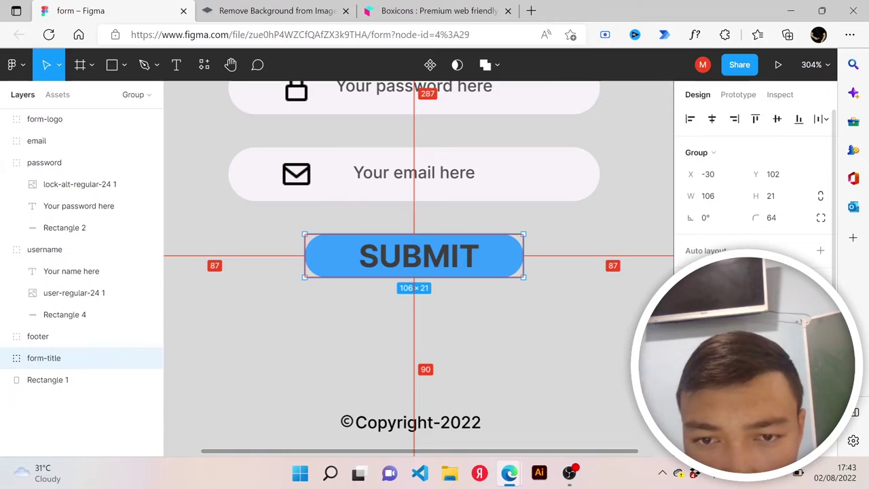
{"action": "scroll", "coordinate": [753, 190], "scroll_direction": "down", "scroll_amount": 5}
{"action": "double_click", "coordinate": [453, 265]}
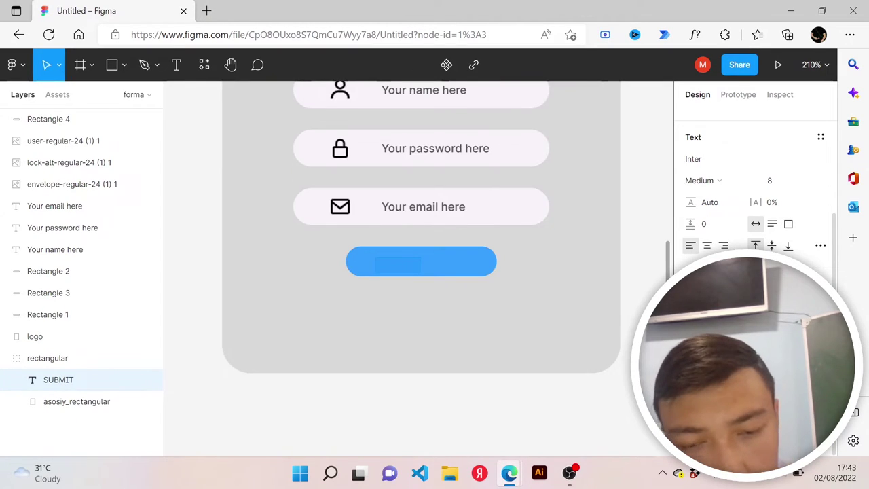
{"action": "key", "text": "Escape"}
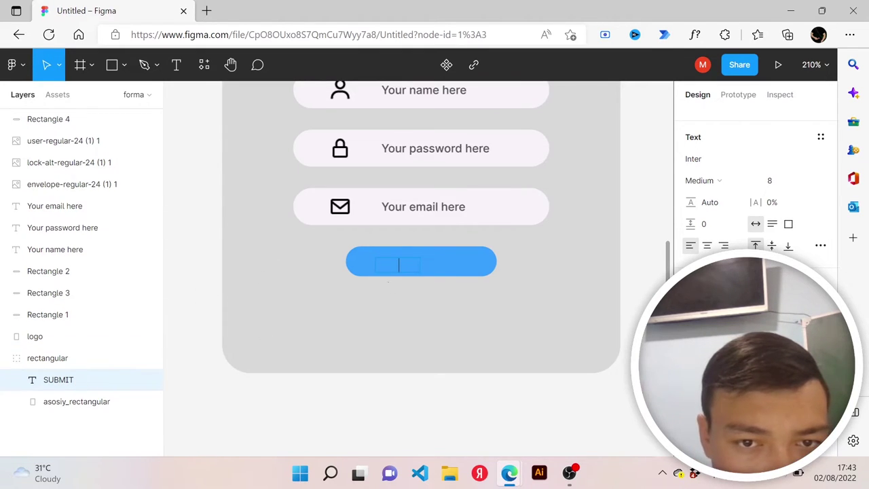
{"action": "key", "text": "Escape"}
{"action": "left_click", "coordinate": [493, 267]}
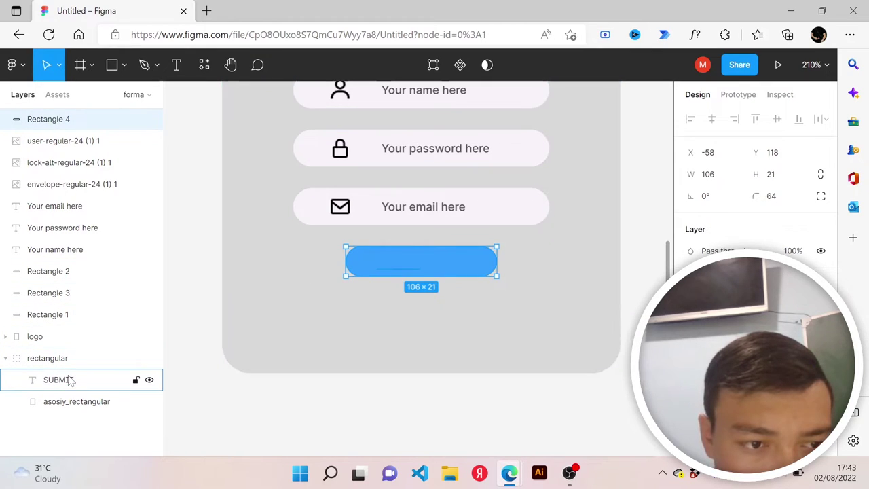
Bring the SUBMIT layer to the top of the layer stack and move it onto the button
{"action": "left_click_drag", "start_coordinate": [68, 380], "coordinate": [144, 138]}
{"action": "left_click_drag", "start_coordinate": [151, 100], "coordinate": [151, 103]}
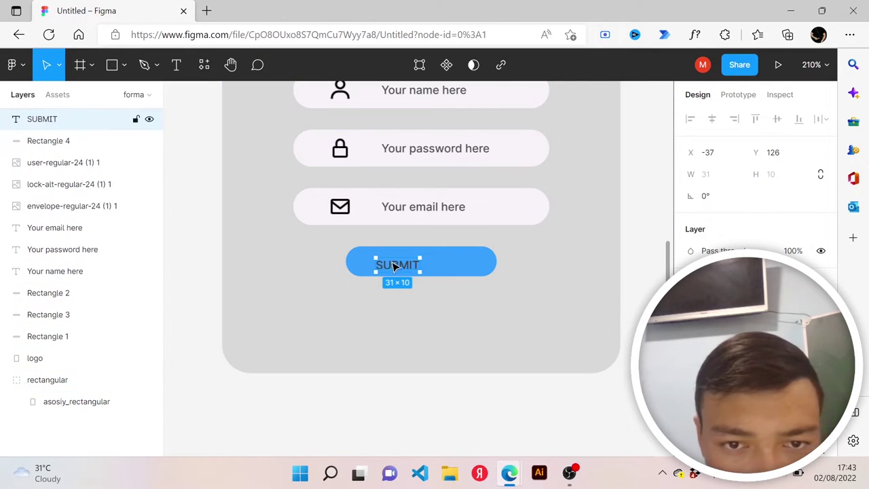
{"action": "left_click_drag", "start_coordinate": [392, 264], "coordinate": [417, 262]}
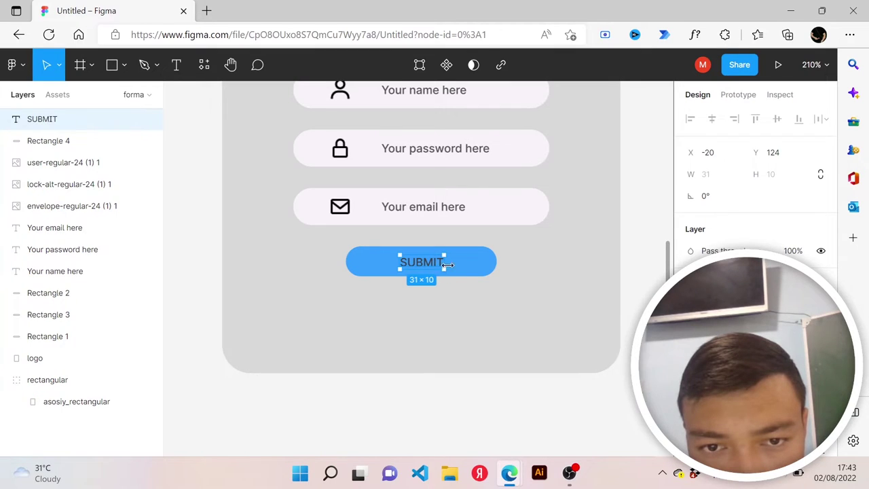
{"action": "scroll", "coordinate": [423, 264], "scroll_direction": "up", "scroll_amount": 3}
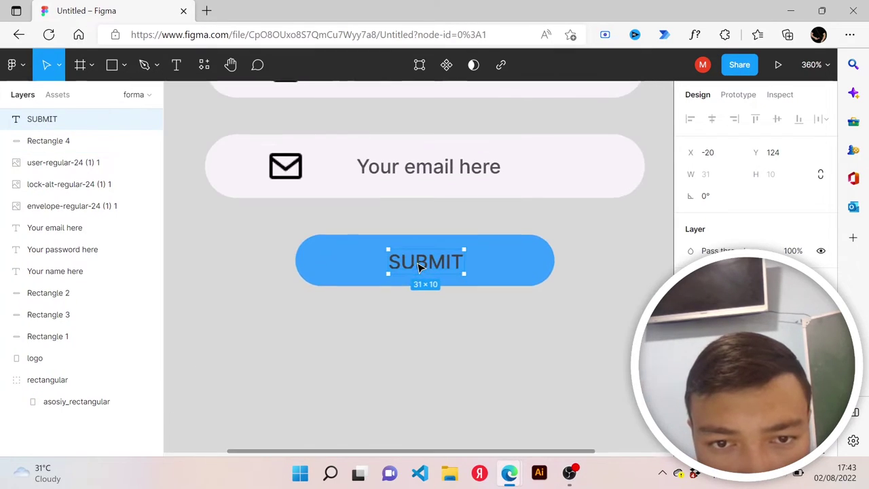
{"action": "scroll", "coordinate": [423, 267], "scroll_direction": "up", "scroll_amount": 2}
{"action": "scroll", "coordinate": [435, 272], "scroll_direction": "up", "scroll_amount": 3}
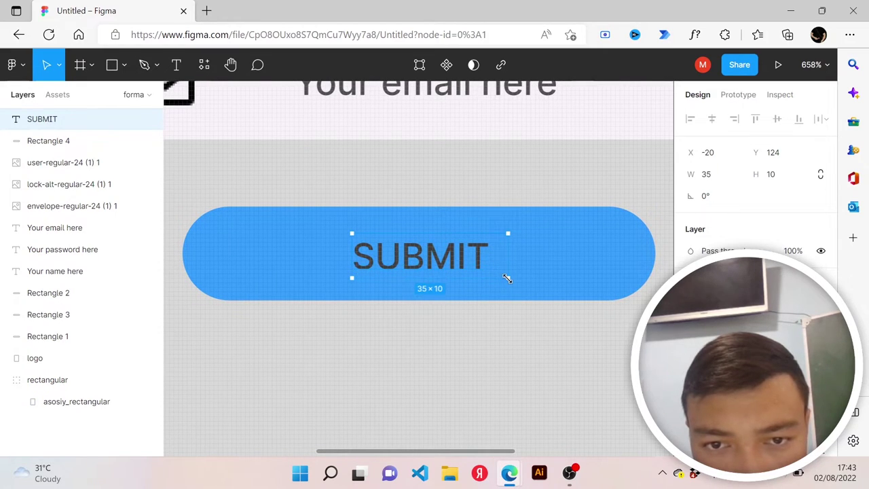
Resize the SUBMIT text box to 77 wide by 16 high
{"action": "left_click", "coordinate": [718, 176]}
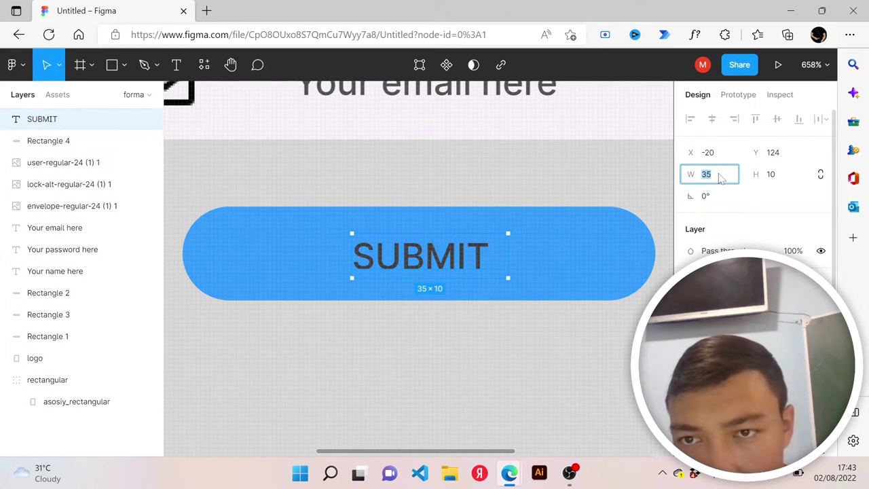
{"action": "type", "text": "77"}
{"action": "key", "text": "Return"}
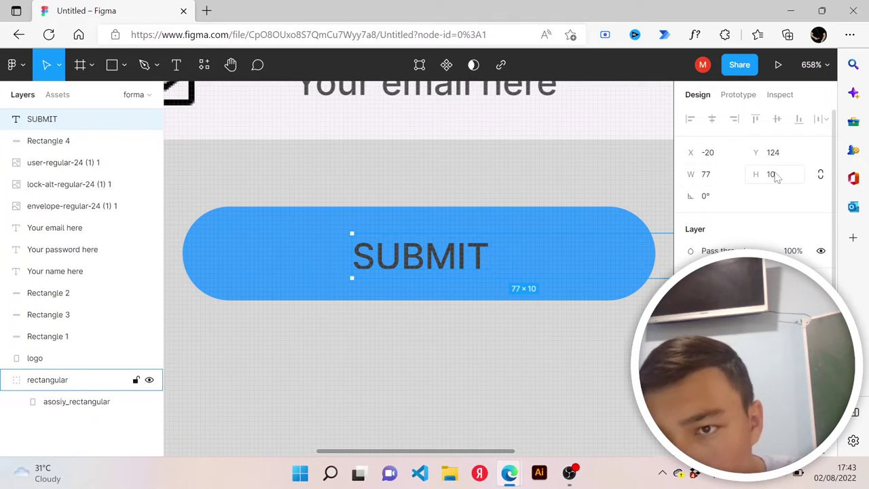
{"action": "left_click", "coordinate": [774, 175]}
{"action": "type", "text": "16"}
{"action": "key", "text": "Return"}
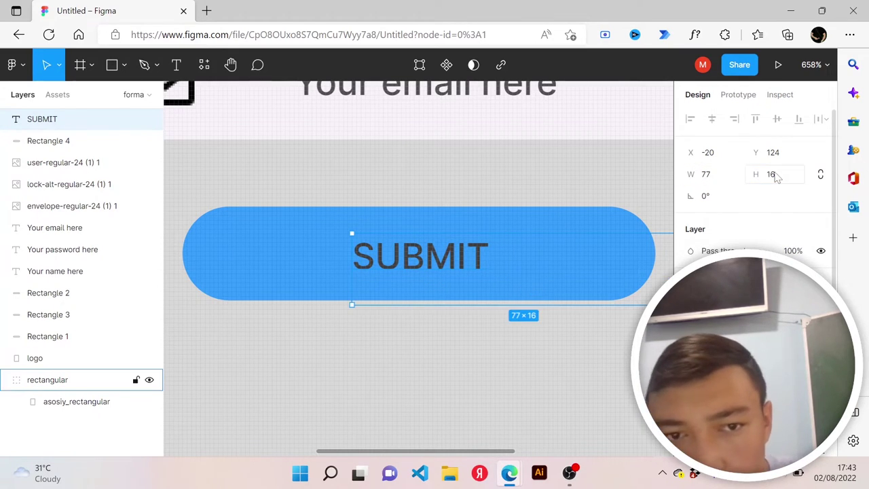
{"action": "scroll", "coordinate": [505, 312], "scroll_direction": "up", "scroll_amount": 1}
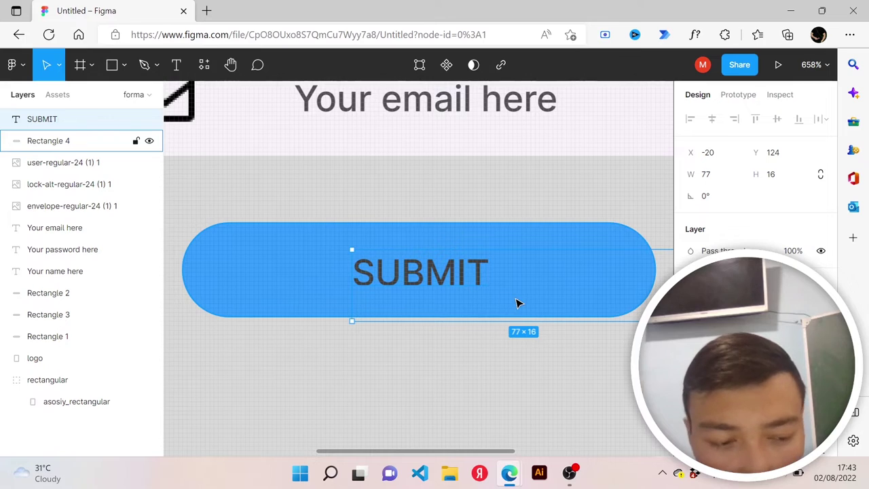
{"action": "scroll", "coordinate": [516, 299], "scroll_direction": "right", "scroll_amount": 5}
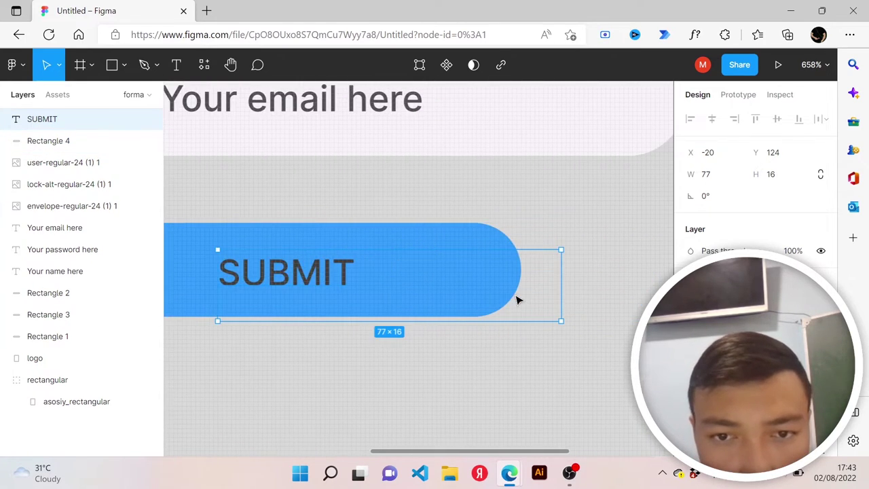
{"action": "scroll", "coordinate": [516, 297], "scroll_direction": "left", "scroll_amount": 2}
{"action": "scroll", "coordinate": [516, 297], "scroll_direction": "left", "scroll_amount": 2}
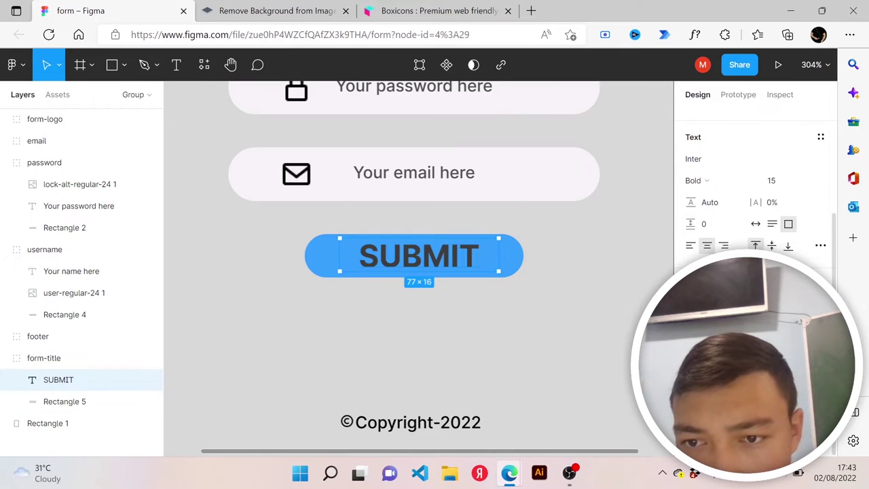
{"action": "scroll", "coordinate": [754, 190], "scroll_direction": "up", "scroll_amount": 1}
{"action": "scroll", "coordinate": [753, 190], "scroll_direction": "up", "scroll_amount": 3}
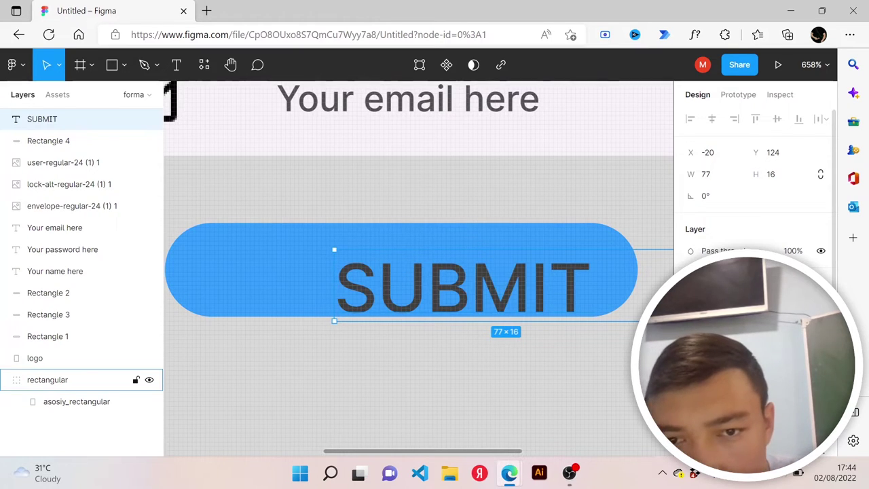
Set SUBMIT to Bold, shrink its box to 59×15, and centre it on the blue button
{"action": "left_click", "coordinate": [712, 186]}
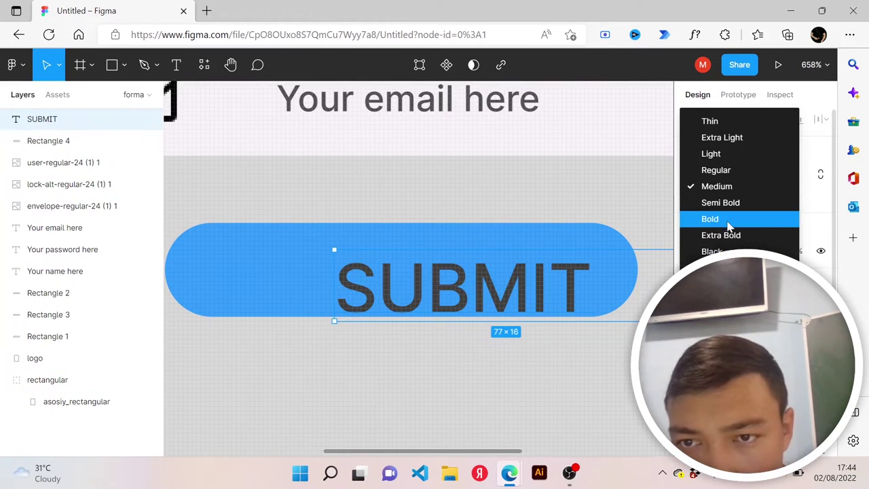
{"action": "left_click", "coordinate": [727, 219]}
{"action": "mouse_move", "coordinate": [494, 283]}
{"action": "left_mouse_down"}
{"action": "mouse_move", "coordinate": [422, 269]}
{"action": "mouse_move", "coordinate": [437, 265]}
{"action": "left_mouse_up"}
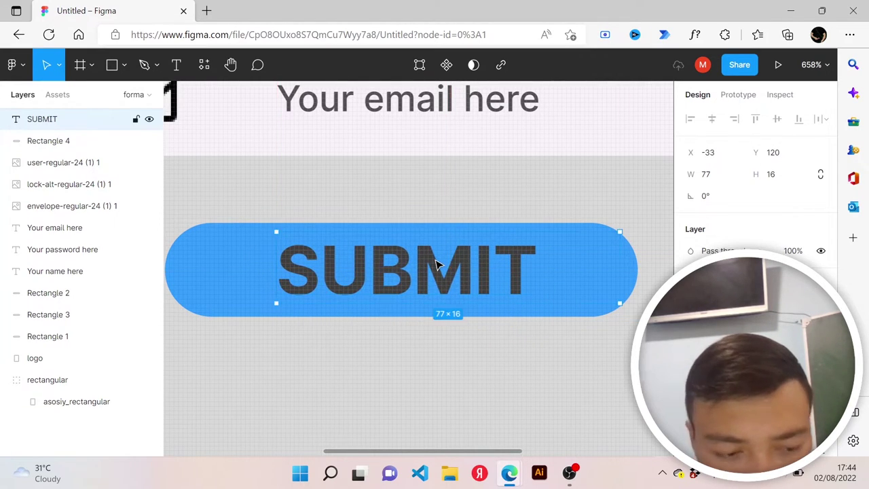
{"action": "scroll", "coordinate": [437, 265], "scroll_direction": "down", "scroll_amount": 3}
{"action": "scroll", "coordinate": [431, 266], "scroll_direction": "down", "scroll_amount": 3}
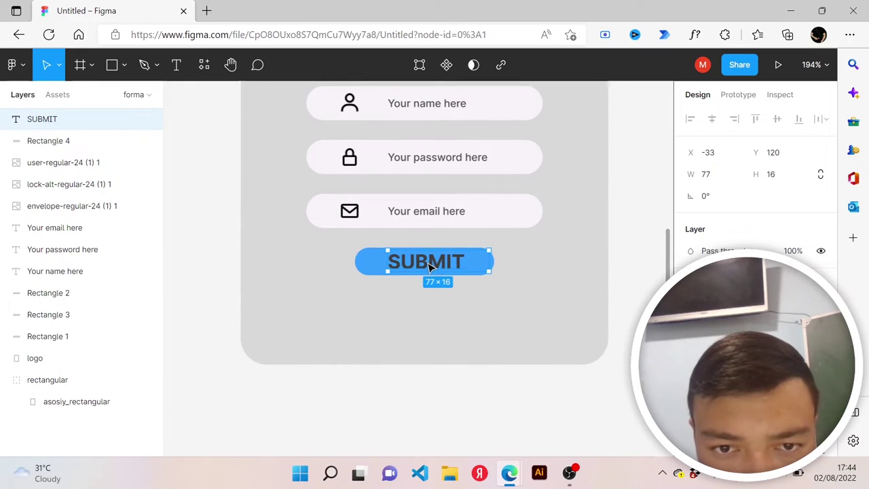
{"action": "left_click_drag", "start_coordinate": [430, 266], "coordinate": [434, 269]}
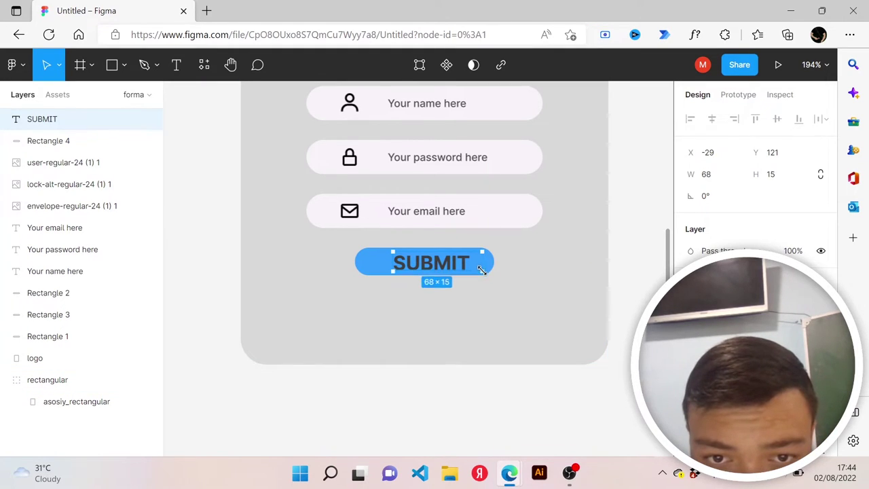
{"action": "left_click_drag", "start_coordinate": [478, 268], "coordinate": [472, 269]}
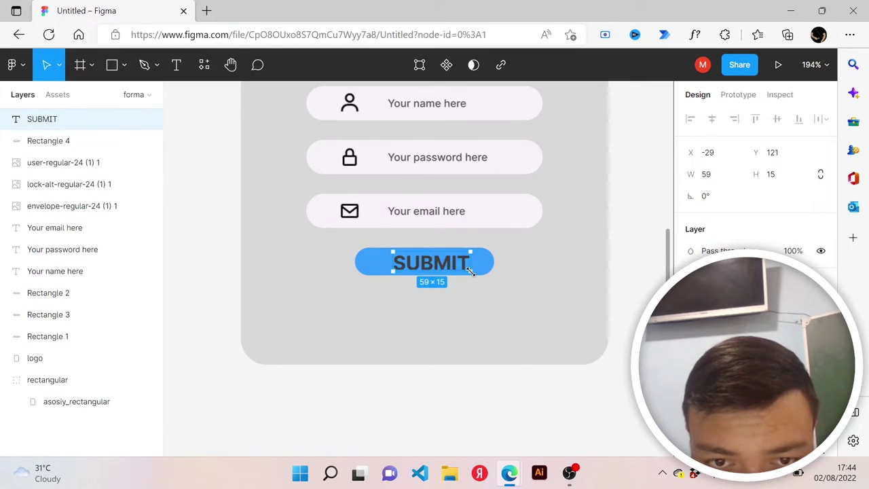
{"action": "left_click_drag", "start_coordinate": [439, 262], "coordinate": [434, 264]}
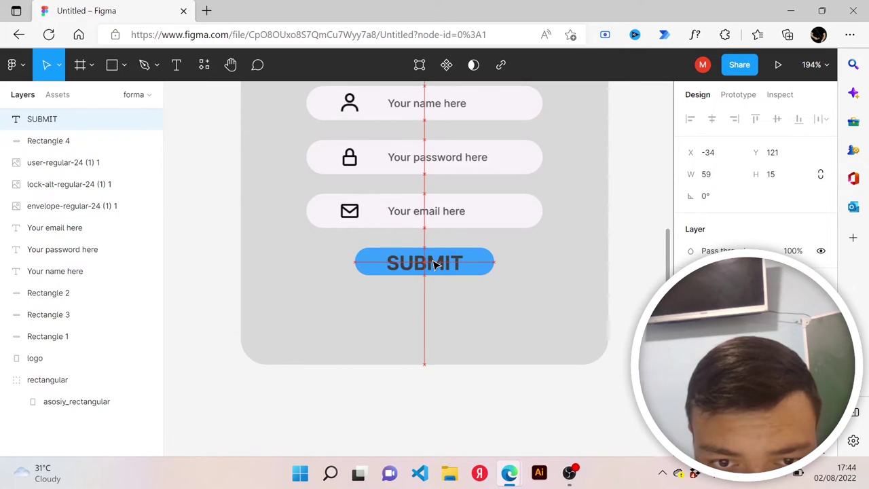
{"action": "left_click", "coordinate": [533, 266]}
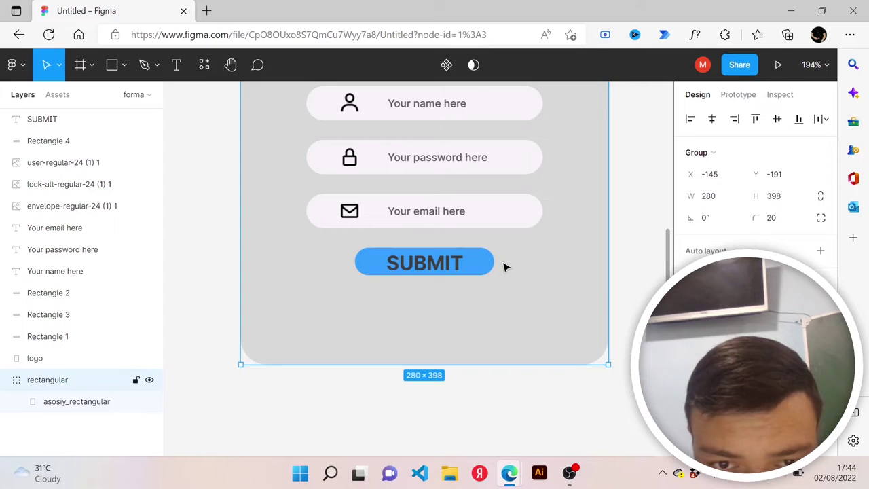
Nudge the SUBMIT label up one pixel to Y 120 so it centres in the blue button
{"action": "scroll", "coordinate": [469, 279], "scroll_direction": "up", "scroll_amount": 5}
{"action": "scroll", "coordinate": [403, 283], "scroll_direction": "up", "scroll_amount": 1}
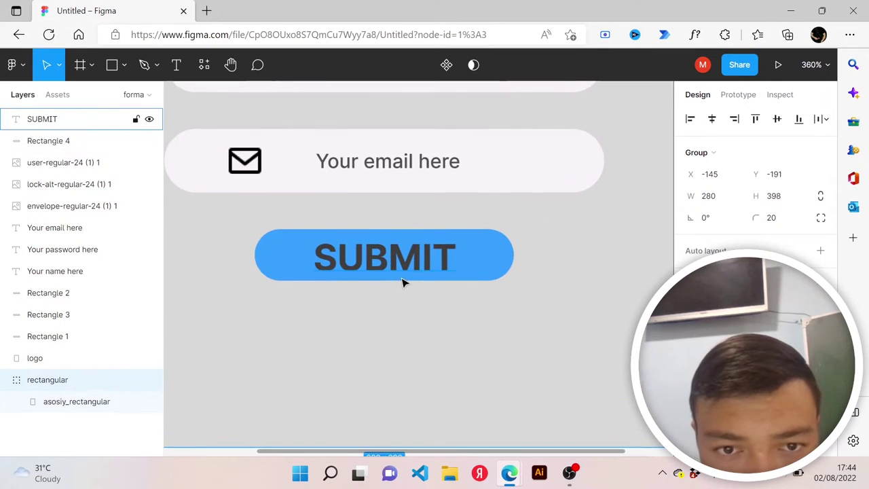
{"action": "double_click", "coordinate": [384, 265]}
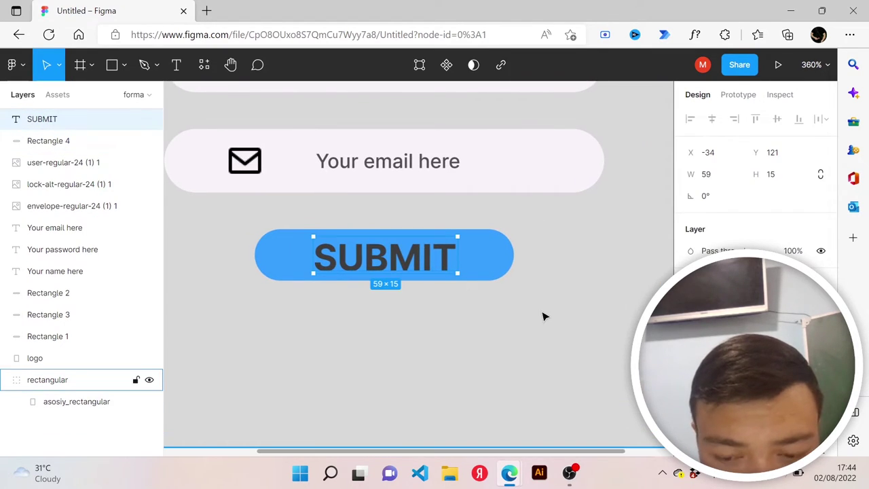
{"action": "key", "text": "Up"}
{"action": "key", "text": "Up"}
{"action": "key", "text": "Down"}
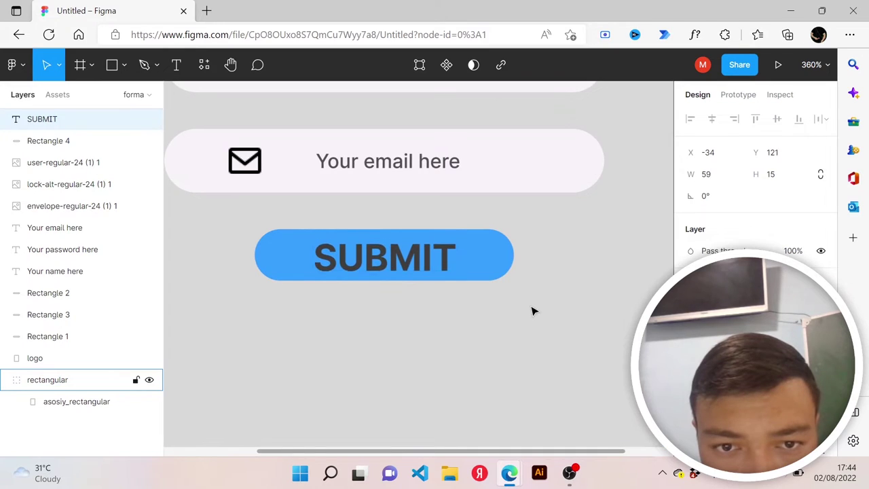
{"action": "key", "text": "Down"}
{"action": "key", "text": "Up"}
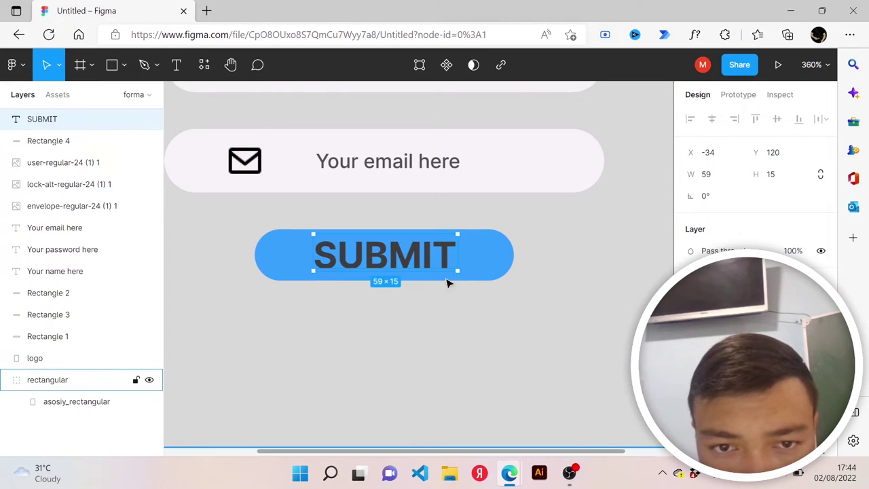
{"action": "left_click", "coordinate": [457, 297]}
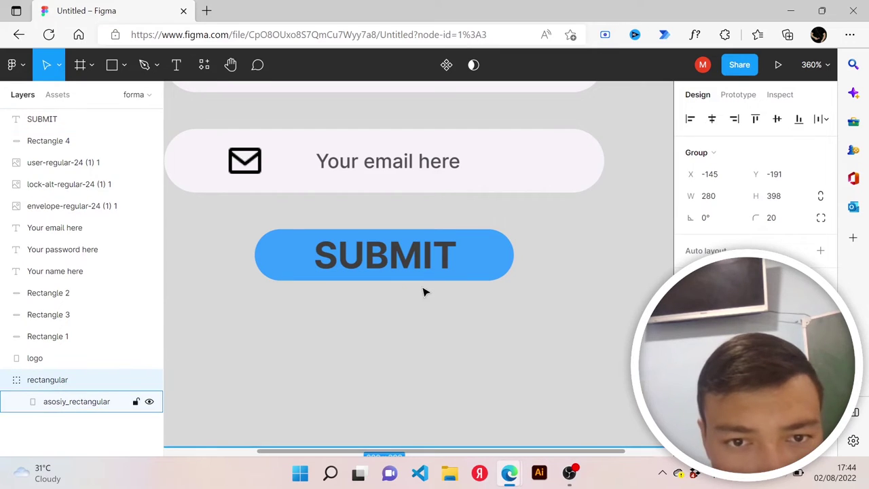
Deselect the form group and zoom out to view the whole login form
{"action": "scroll", "coordinate": [407, 288], "scroll_direction": "down", "scroll_amount": 2}
{"action": "scroll", "coordinate": [387, 286], "scroll_direction": "down", "scroll_amount": 1}
{"action": "scroll", "coordinate": [387, 286], "scroll_direction": "down", "scroll_amount": 2}
{"action": "scroll", "coordinate": [369, 276], "scroll_direction": "up", "scroll_amount": 1}
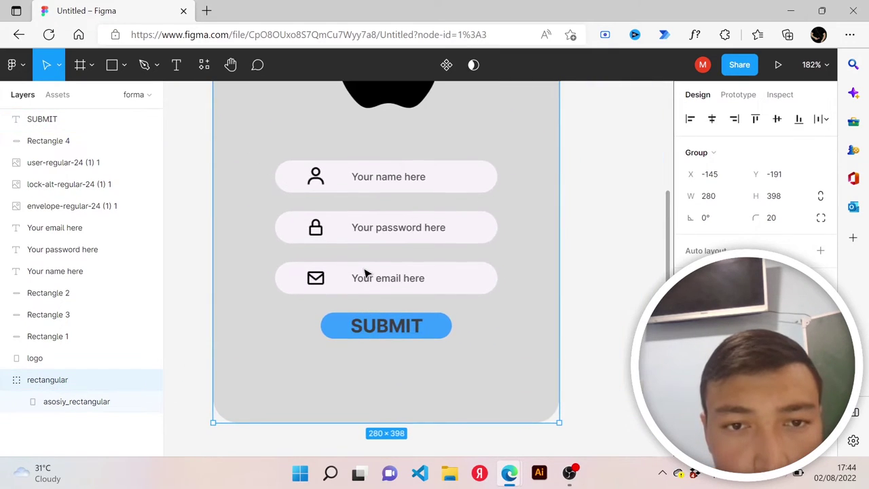
{"action": "scroll", "coordinate": [364, 273], "scroll_direction": "up", "scroll_amount": 1}
{"action": "scroll", "coordinate": [364, 273], "scroll_direction": "up", "scroll_amount": 2}
{"action": "scroll", "coordinate": [365, 273], "scroll_direction": "up", "scroll_amount": 2}
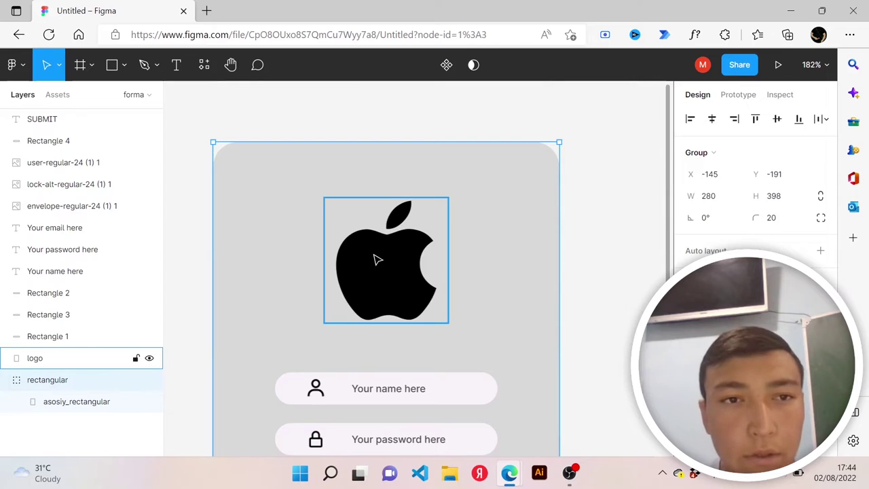
{"action": "scroll", "coordinate": [374, 258], "scroll_direction": "down", "scroll_amount": 1}
{"action": "left_click", "coordinate": [628, 281]}
{"action": "scroll", "coordinate": [441, 272], "scroll_direction": "down", "scroll_amount": 2}
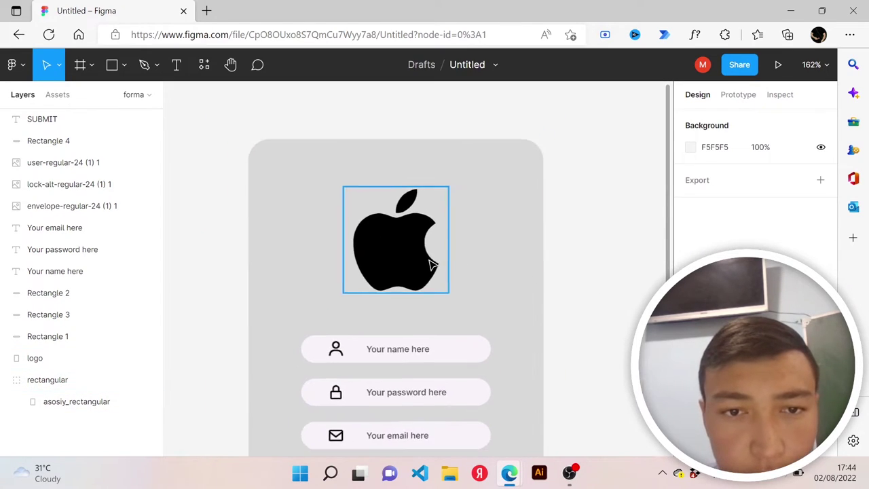
{"action": "scroll", "coordinate": [414, 292], "scroll_direction": "down", "scroll_amount": 1}
{"action": "scroll", "coordinate": [409, 300], "scroll_direction": "down", "scroll_amount": 3}
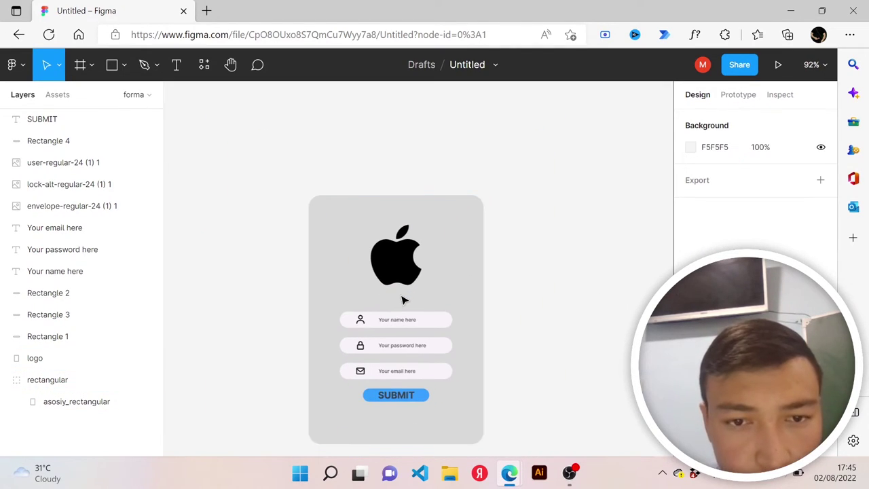
{"action": "scroll", "coordinate": [403, 299], "scroll_direction": "left", "scroll_amount": 3}
{"action": "scroll", "coordinate": [402, 300], "scroll_direction": "right", "scroll_amount": 3}
{"action": "scroll", "coordinate": [403, 297], "scroll_direction": "left", "scroll_amount": 1}
{"action": "scroll", "coordinate": [405, 301], "scroll_direction": "left", "scroll_amount": 2}
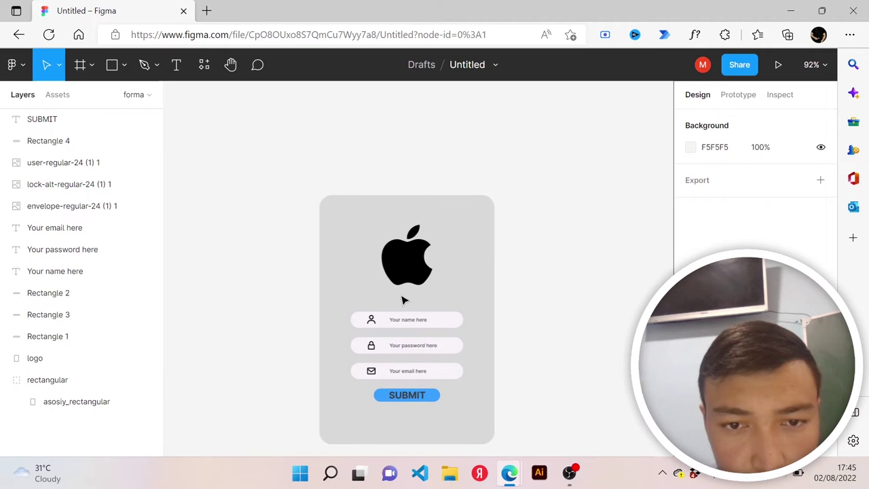
{"action": "scroll", "coordinate": [411, 309], "scroll_direction": "down", "scroll_amount": 2}
{"action": "scroll", "coordinate": [411, 310], "scroll_direction": "up", "scroll_amount": 2}
{"action": "scroll", "coordinate": [412, 312], "scroll_direction": "up", "scroll_amount": 2}
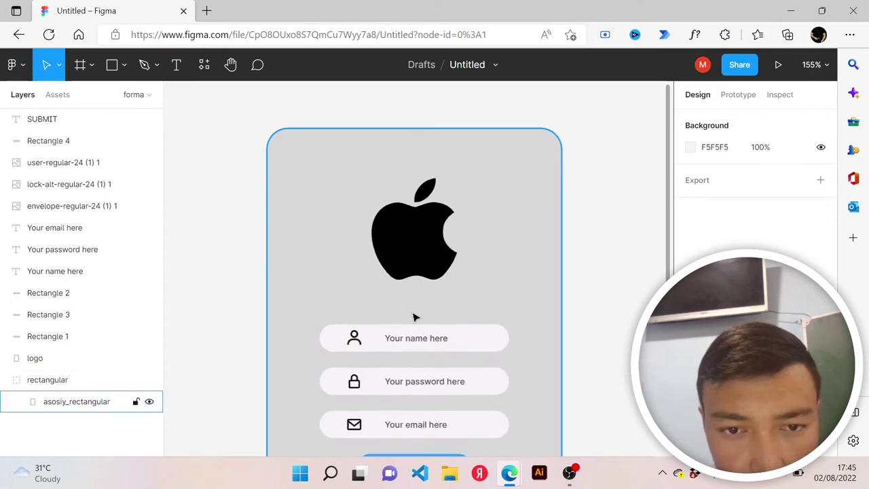
{"action": "scroll", "coordinate": [415, 302], "scroll_direction": "up", "scroll_amount": 1}
{"action": "scroll", "coordinate": [419, 309], "scroll_direction": "up", "scroll_amount": 1}
{"action": "scroll", "coordinate": [419, 318], "scroll_direction": "down", "scroll_amount": 1}
{"action": "scroll", "coordinate": [418, 317], "scroll_direction": "down", "scroll_amount": 1}
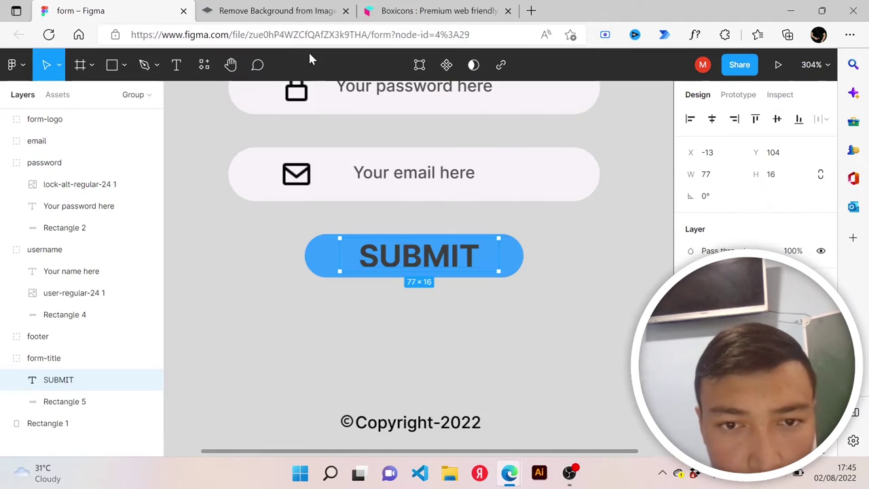
Select the ©Copyright-2022 footer group on the canvas
{"action": "left_click", "coordinate": [407, 215]}
{"action": "scroll", "coordinate": [408, 214], "scroll_direction": "down", "scroll_amount": 5}
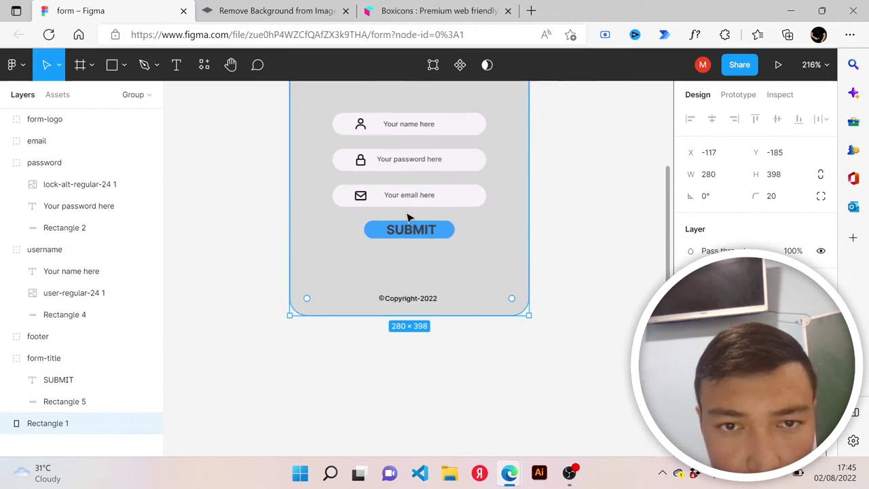
{"action": "scroll", "coordinate": [407, 217], "scroll_direction": "up", "scroll_amount": 2}
{"action": "scroll", "coordinate": [407, 217], "scroll_direction": "down", "scroll_amount": 2}
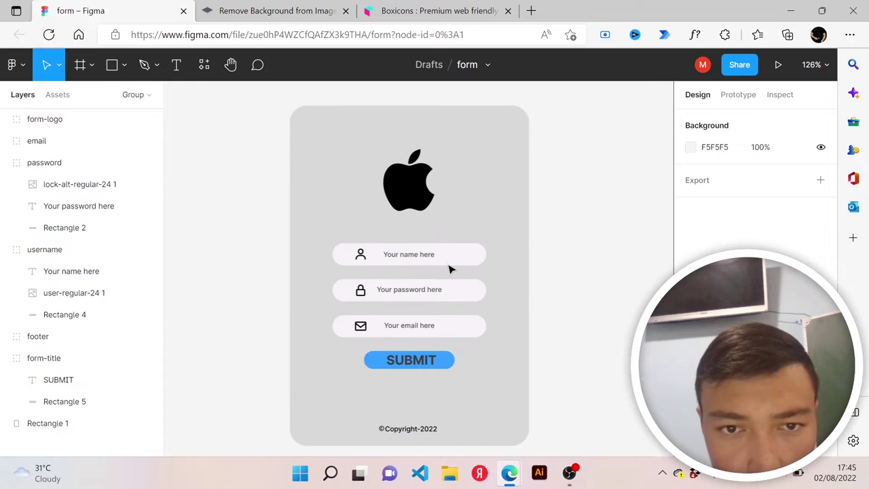
{"action": "scroll", "coordinate": [448, 267], "scroll_direction": "down", "scroll_amount": 3}
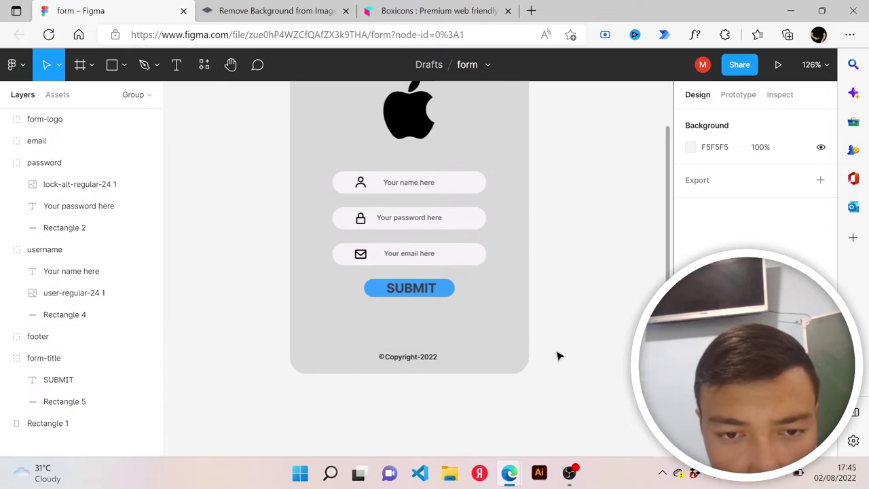
{"action": "left_click", "coordinate": [412, 360]}
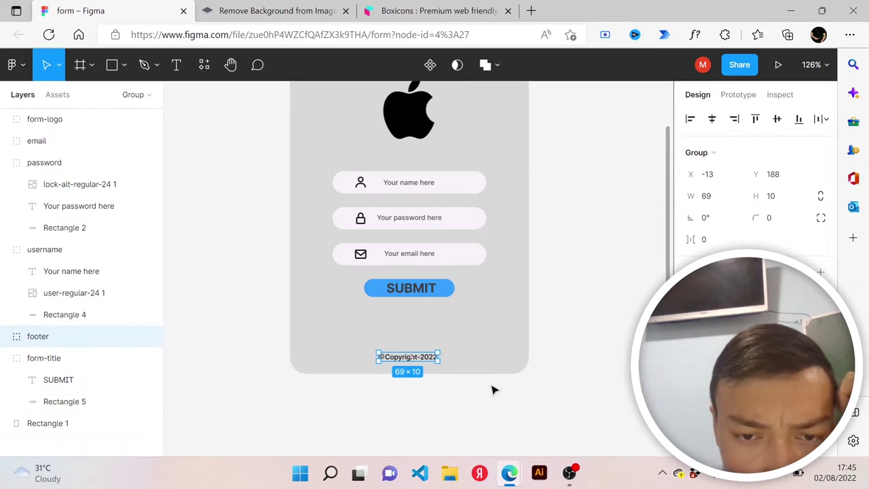
{"action": "left_click", "coordinate": [506, 392]}
{"action": "left_click", "coordinate": [415, 363]}
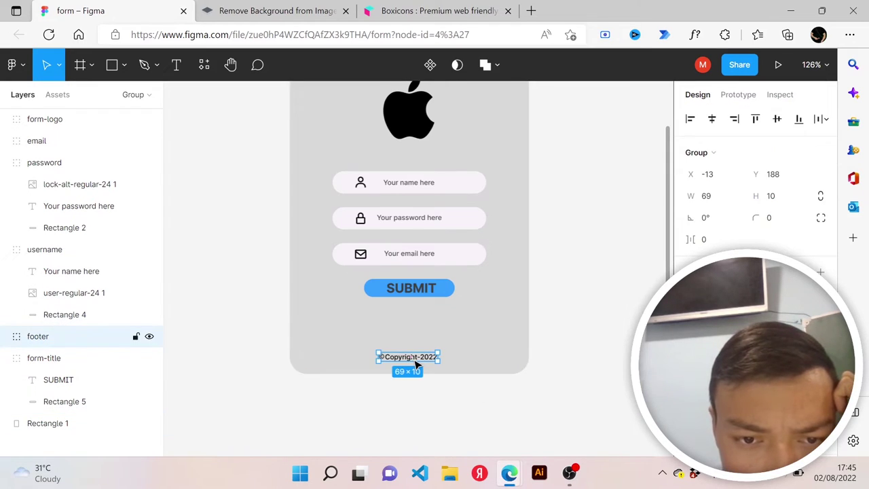
Expand the footer group's layers to inspect its copyright icon, then go to Boxicons
{"action": "left_click", "coordinate": [6, 337]}
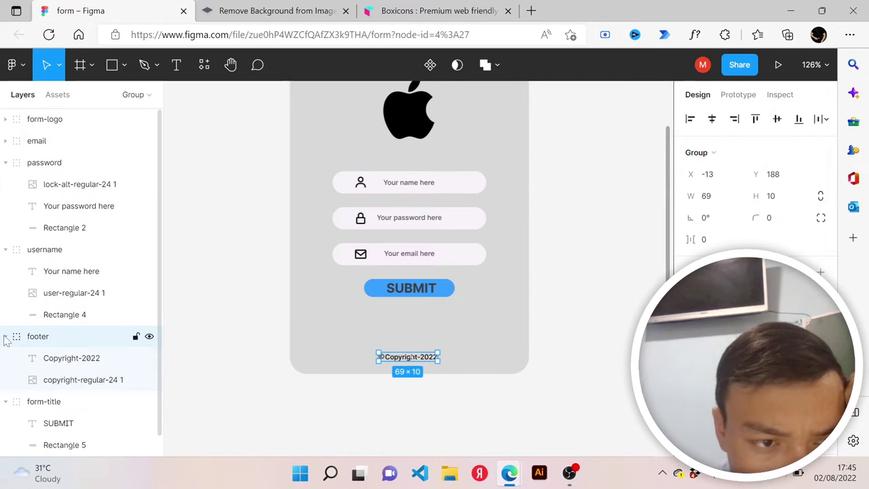
{"action": "scroll", "coordinate": [81, 360], "scroll_direction": "down", "scroll_amount": 1}
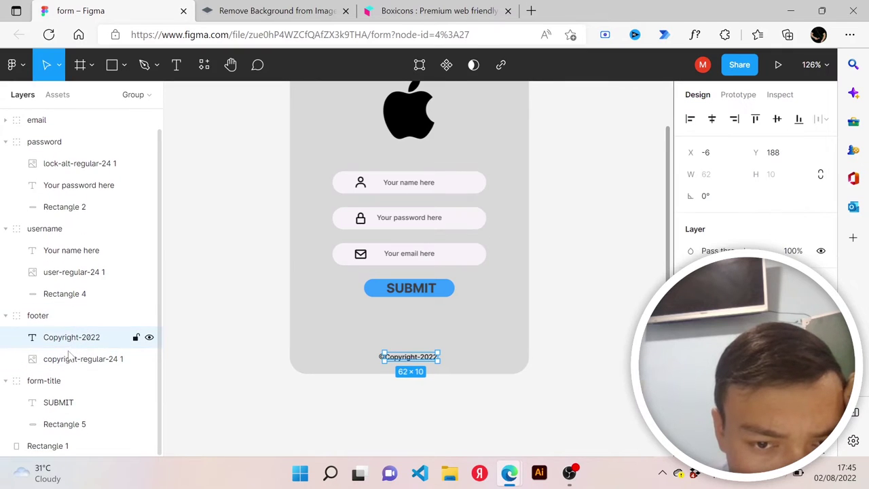
{"action": "left_click", "coordinate": [72, 358]}
{"action": "left_click", "coordinate": [397, 385]}
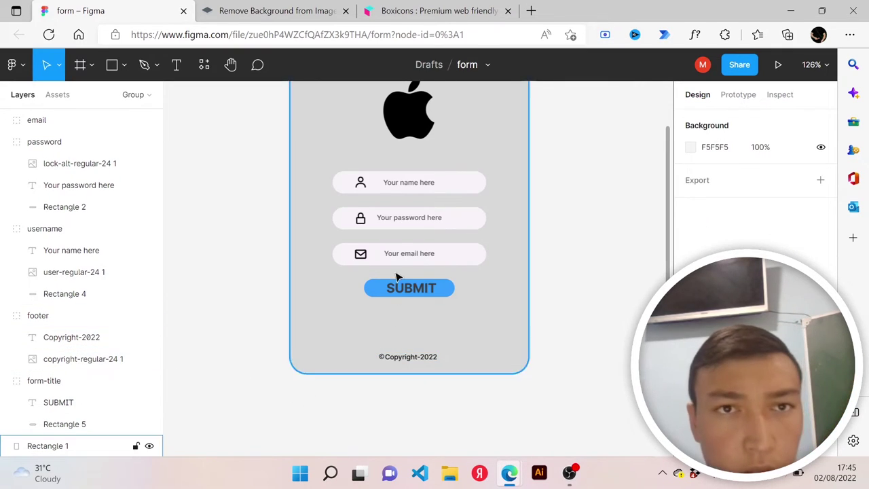
{"action": "left_click", "coordinate": [435, 11]}
Replace the 'email' search on Boxicons with 'copyright' to list the copyright icons
{"action": "left_click", "coordinate": [256, 178]}
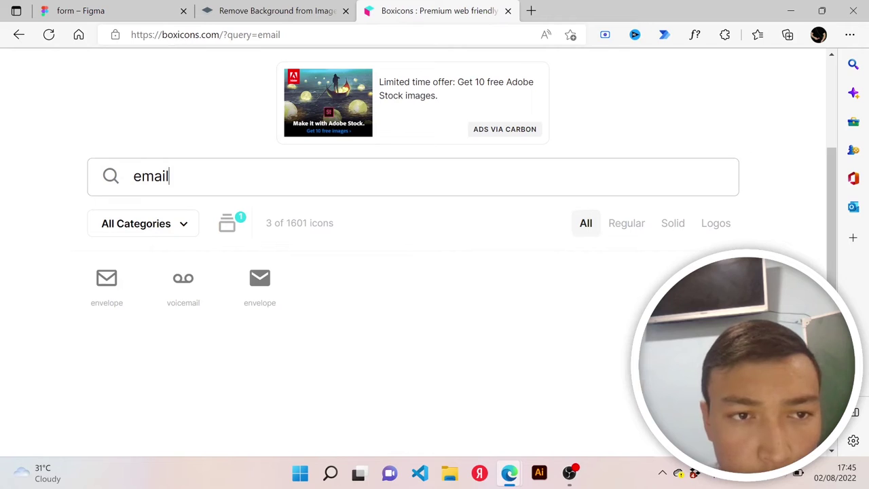
{"action": "key", "text": "BackSpace"}
{"action": "key", "text": "BackSpace"}
{"action": "key", "text": "BackSpace"}
{"action": "key", "text": "BackSpace"}
{"action": "key", "text": "BackSpace"}
{"action": "type", "text": "copyright"}
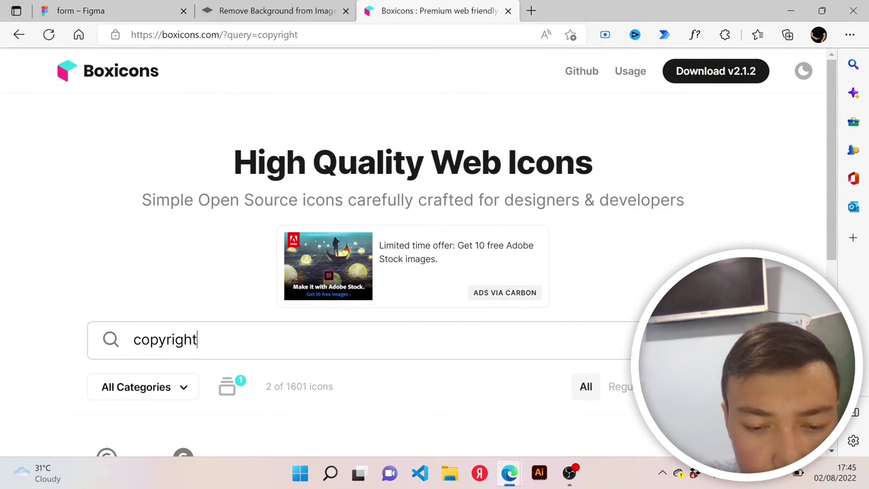
{"action": "scroll", "coordinate": [271, 269], "scroll_direction": "down", "scroll_amount": 2}
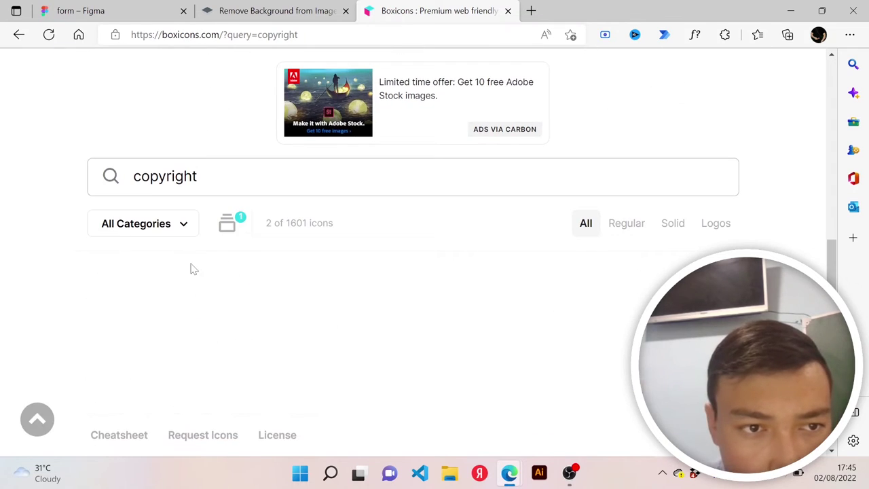
{"action": "scroll", "coordinate": [191, 270], "scroll_direction": "up", "scroll_amount": 2}
{"action": "scroll", "coordinate": [208, 319], "scroll_direction": "down", "scroll_amount": 2}
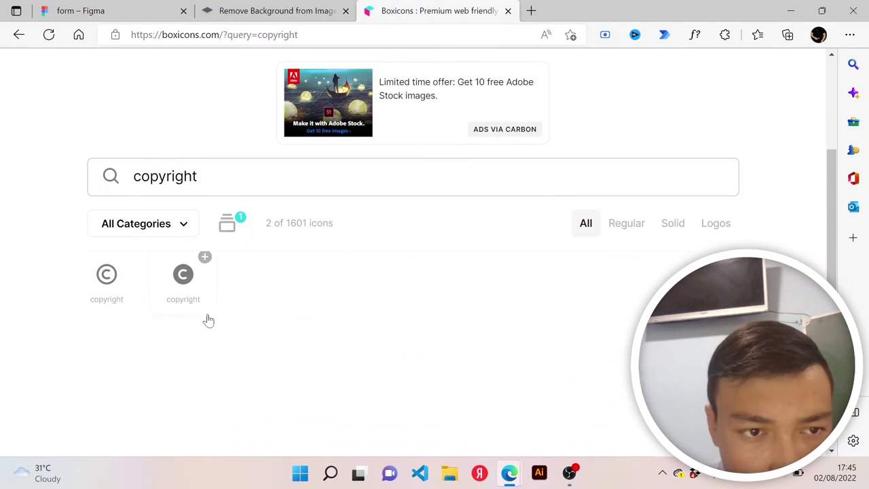
Download the outlined copyright icon as the copyright-regular-24 PNG and return to Figma
{"action": "left_click", "coordinate": [123, 271]}
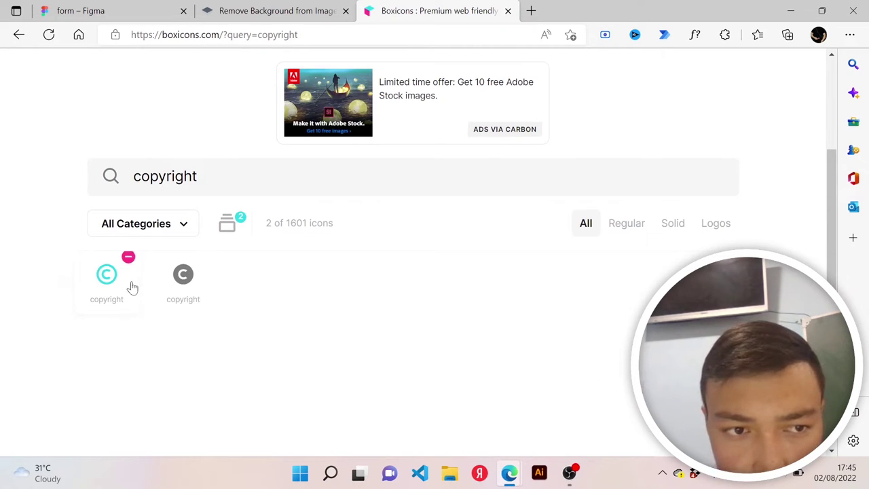
{"action": "scroll", "coordinate": [126, 288], "scroll_direction": "up", "scroll_amount": 2}
{"action": "scroll", "coordinate": [124, 298], "scroll_direction": "down", "scroll_amount": 2}
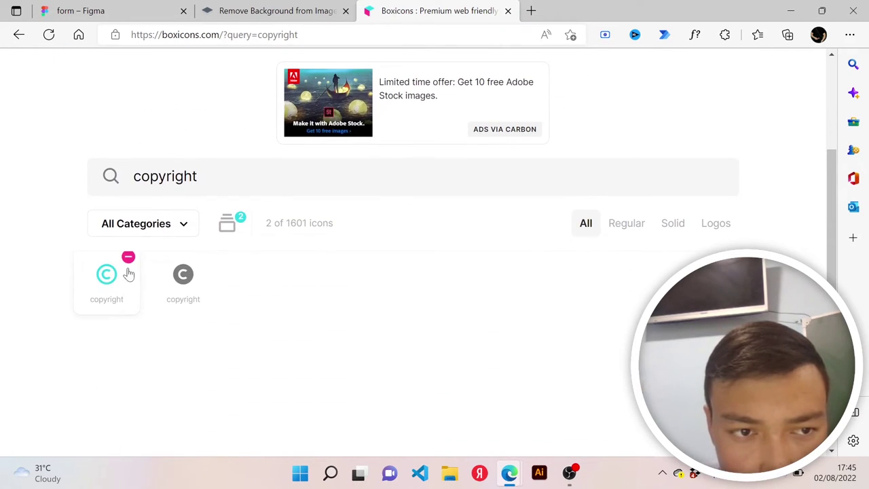
{"action": "left_click", "coordinate": [129, 261]}
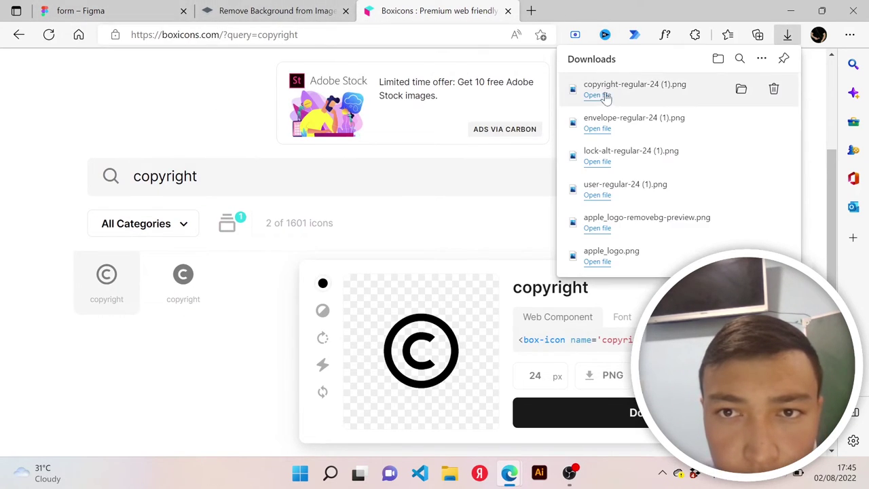
{"action": "left_click", "coordinate": [122, 9]}
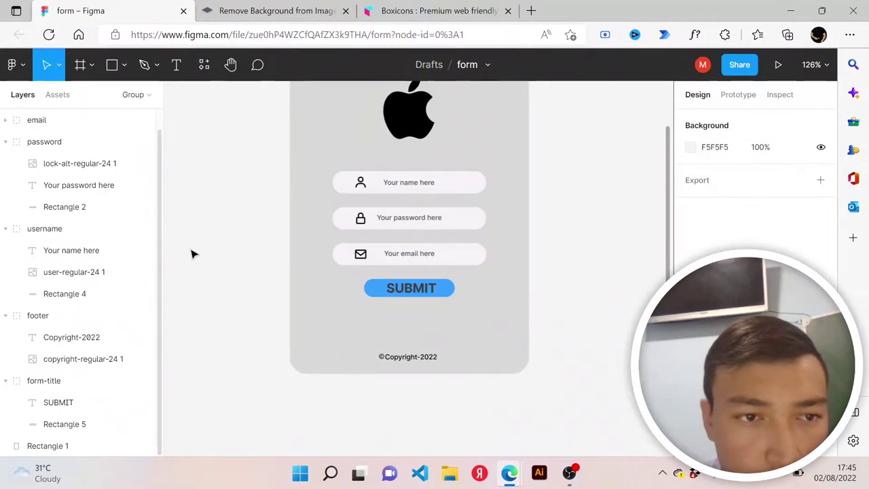
Import copyright-regular-24 (1).png from Downloads with File > Place image
{"action": "key", "text": "alt+Tab"}
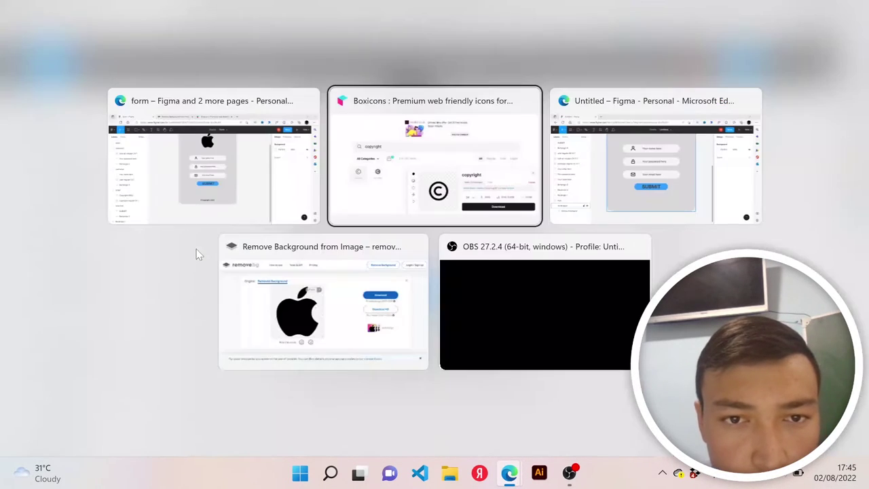
{"action": "key", "text": "alt+Tab"}
{"action": "key", "text": "alt+Tab"}
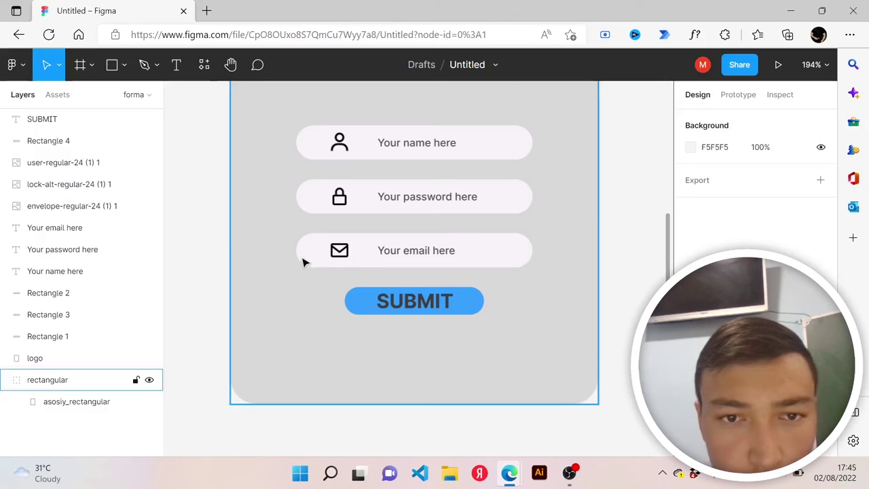
{"action": "mouse_move", "coordinate": [41, 369]}
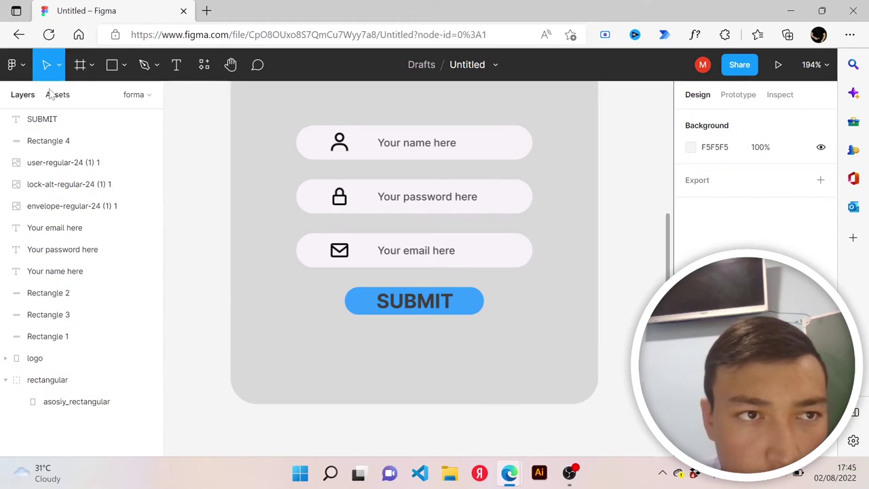
{"action": "left_click", "coordinate": [14, 66]}
{"action": "mouse_move", "coordinate": [34, 153]}
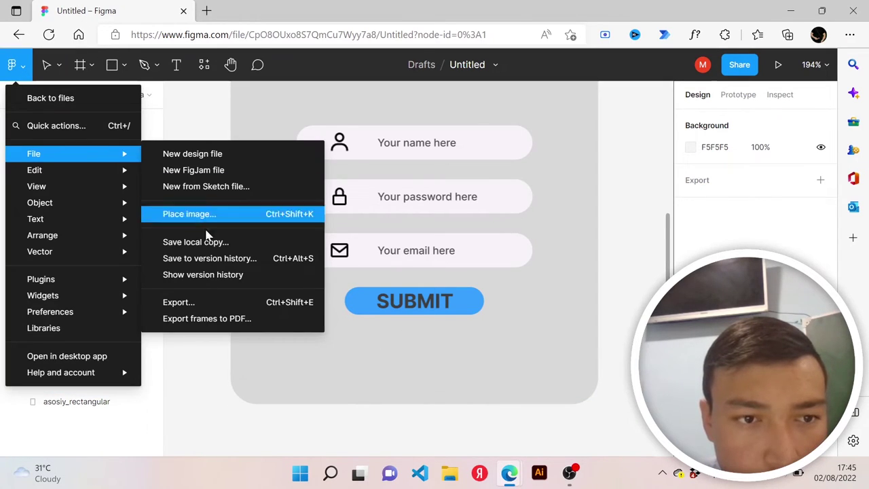
{"action": "left_click", "coordinate": [219, 215]}
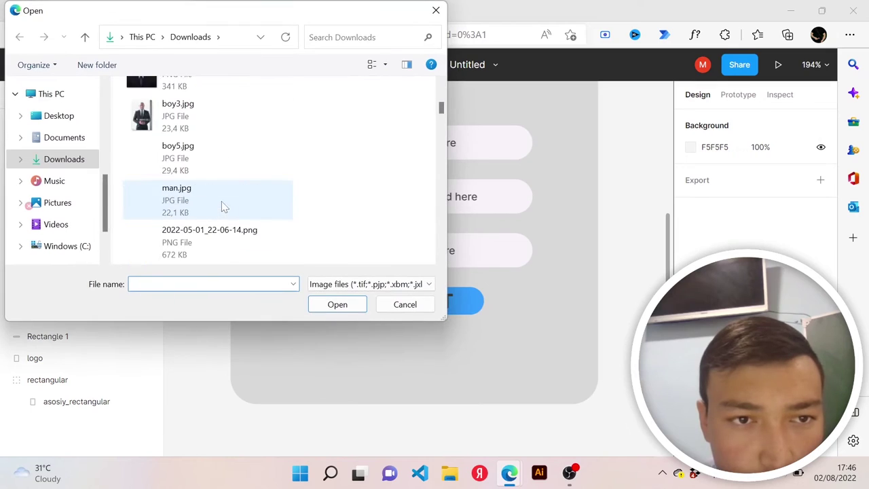
{"action": "scroll", "coordinate": [221, 201], "scroll_direction": "up", "scroll_amount": 5}
{"action": "scroll", "coordinate": [221, 199], "scroll_direction": "down", "scroll_amount": 5}
{"action": "left_click_drag", "start_coordinate": [443, 138], "coordinate": [443, 249]}
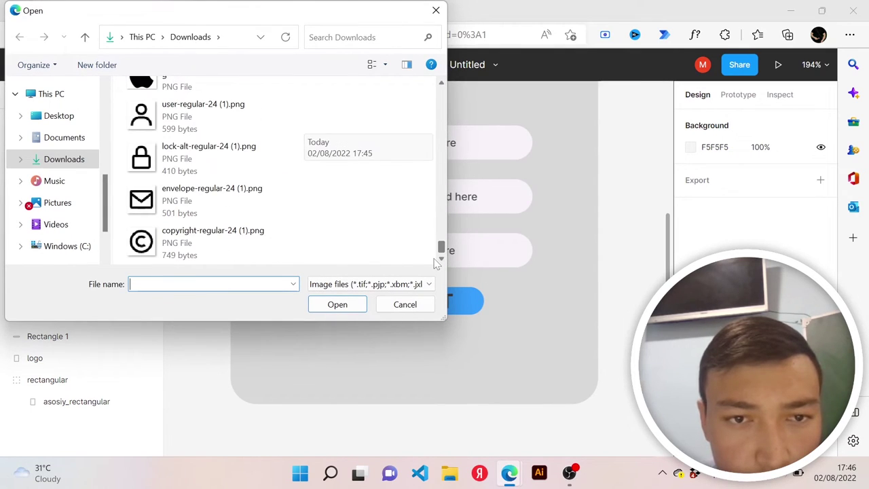
{"action": "left_click", "coordinate": [210, 243]}
Place the copyright icon on the canvas and drag it below the SUBMIT button
{"action": "left_click", "coordinate": [336, 304]}
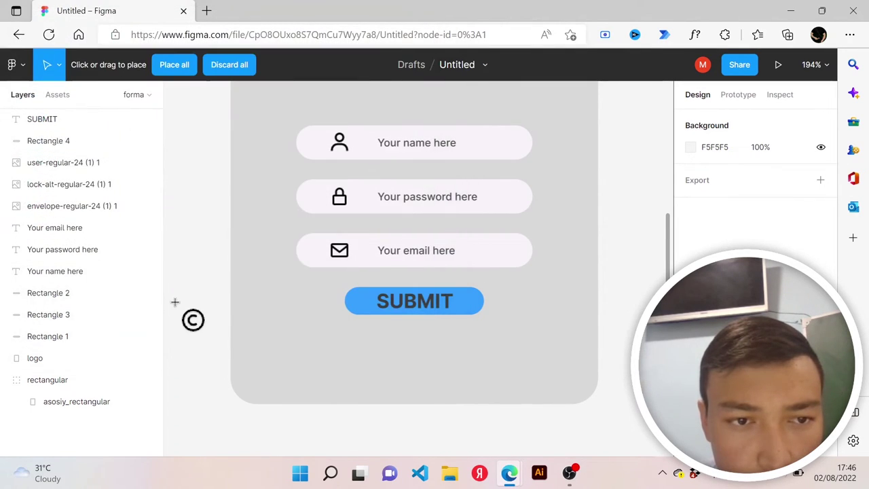
{"action": "left_click", "coordinate": [174, 301]}
{"action": "mouse_move", "coordinate": [181, 309]}
{"action": "left_mouse_down"}
{"action": "mouse_move", "coordinate": [375, 399]}
{"action": "mouse_move", "coordinate": [382, 388]}
{"action": "mouse_move", "coordinate": [367, 387]}
{"action": "left_mouse_up"}
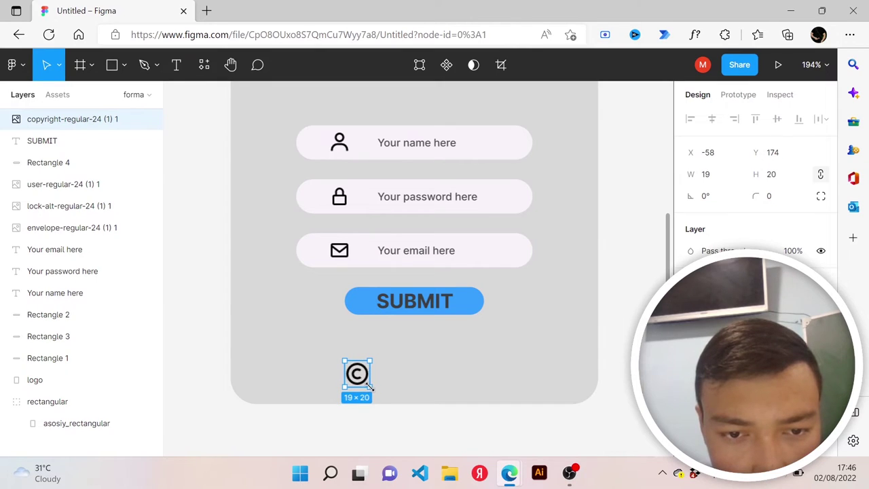
{"action": "scroll", "coordinate": [367, 383], "scroll_direction": "up", "scroll_amount": 5}
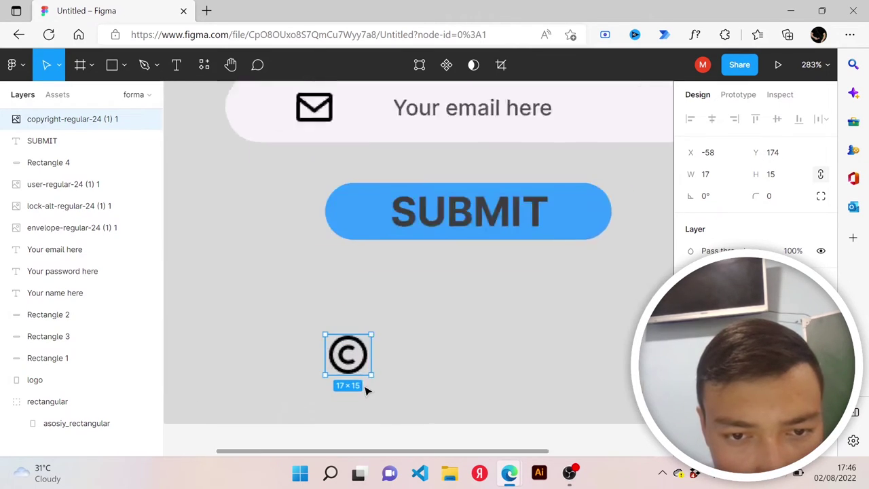
{"action": "scroll", "coordinate": [368, 387], "scroll_direction": "up", "scroll_amount": 5}
{"action": "left_click_drag", "start_coordinate": [342, 305], "coordinate": [355, 349]}
Move the copyright icon down near the card's bottom edge and bring up the reference form
{"action": "scroll", "coordinate": [361, 339], "scroll_direction": "down", "scroll_amount": 3}
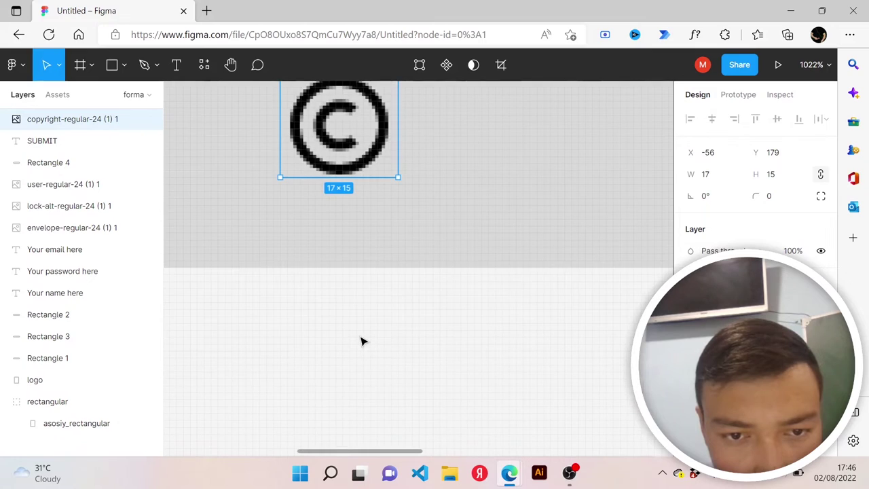
{"action": "scroll", "coordinate": [361, 333], "scroll_direction": "up", "scroll_amount": 1}
{"action": "scroll", "coordinate": [362, 325], "scroll_direction": "up", "scroll_amount": 3}
{"action": "scroll", "coordinate": [361, 324], "scroll_direction": "down", "scroll_amount": 3}
{"action": "scroll", "coordinate": [362, 325], "scroll_direction": "down", "scroll_amount": 3}
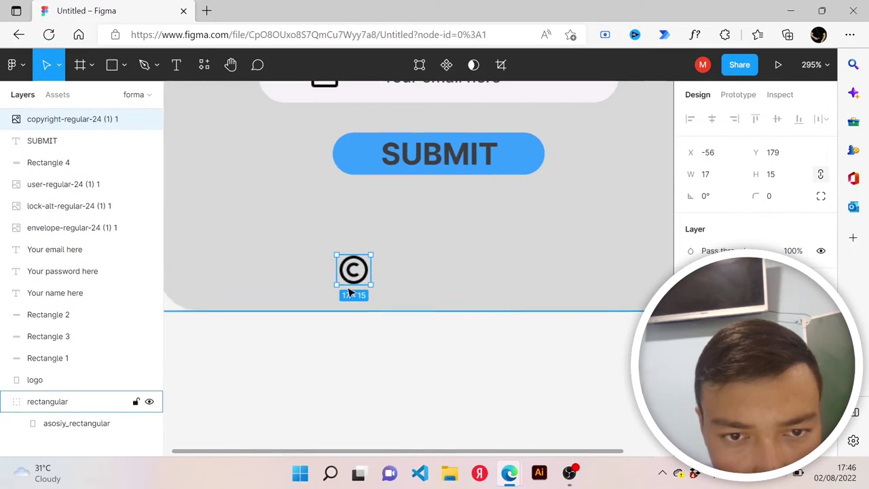
{"action": "left_click_drag", "start_coordinate": [356, 278], "coordinate": [359, 292]}
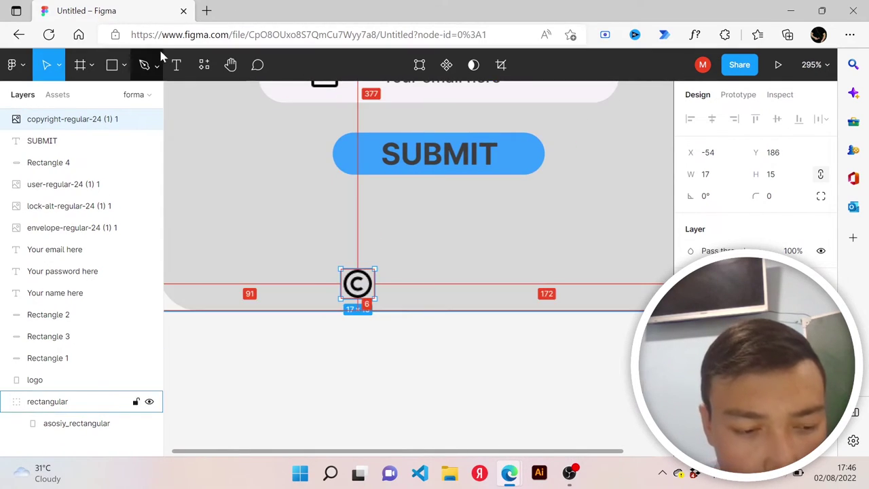
{"action": "key", "text": "alt+Tab"}
{"action": "key", "text": "alt+Tab"}
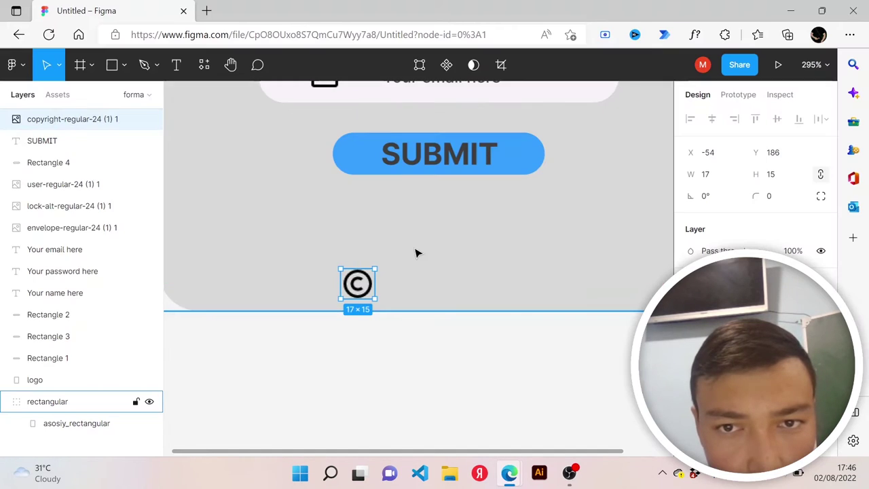
{"action": "key", "text": "alt+Tab"}
{"action": "key", "text": "Tab"}
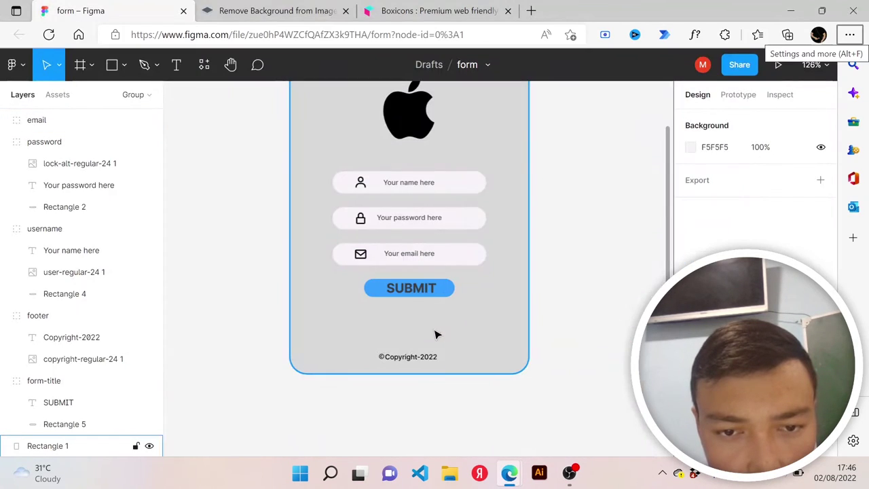
Select the copyright icon inside the reference form's footer
{"action": "scroll", "coordinate": [385, 351], "scroll_direction": "up", "scroll_amount": 2}
{"action": "scroll", "coordinate": [384, 353], "scroll_direction": "up", "scroll_amount": 4}
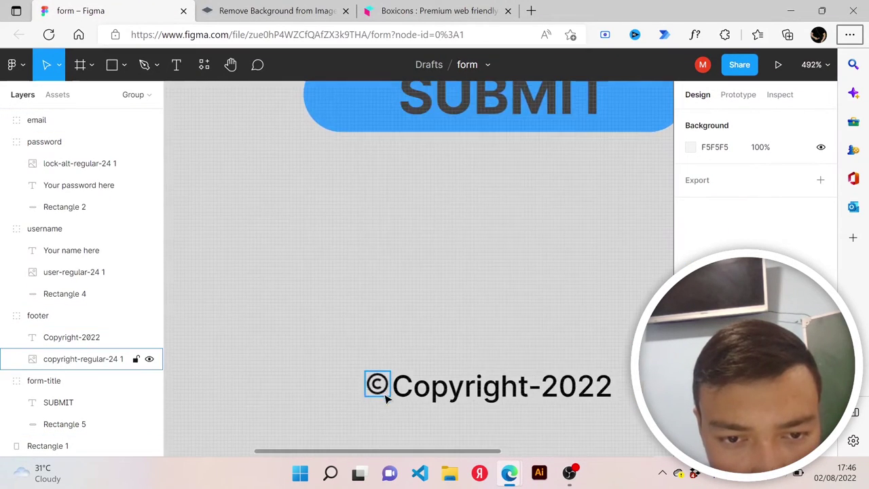
{"action": "scroll", "coordinate": [387, 394], "scroll_direction": "up", "scroll_amount": 1}
{"action": "scroll", "coordinate": [386, 407], "scroll_direction": "up", "scroll_amount": 1}
{"action": "left_click", "coordinate": [382, 392]}
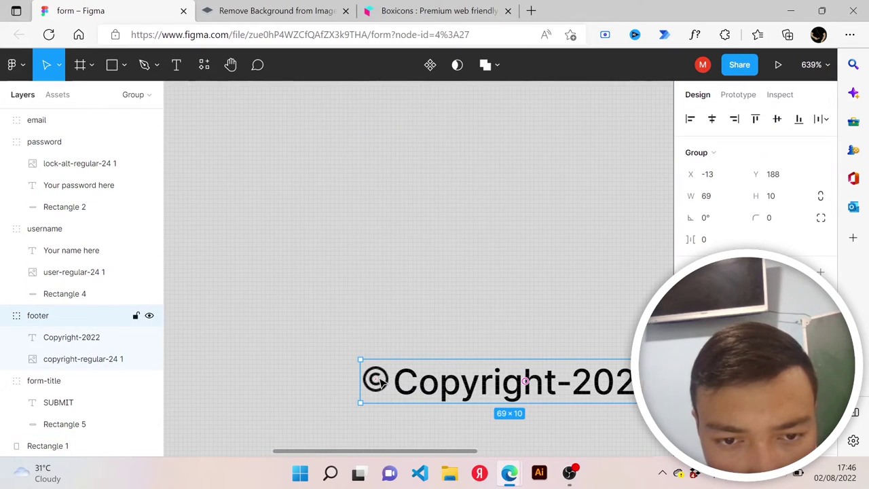
{"action": "double_click", "coordinate": [382, 385]}
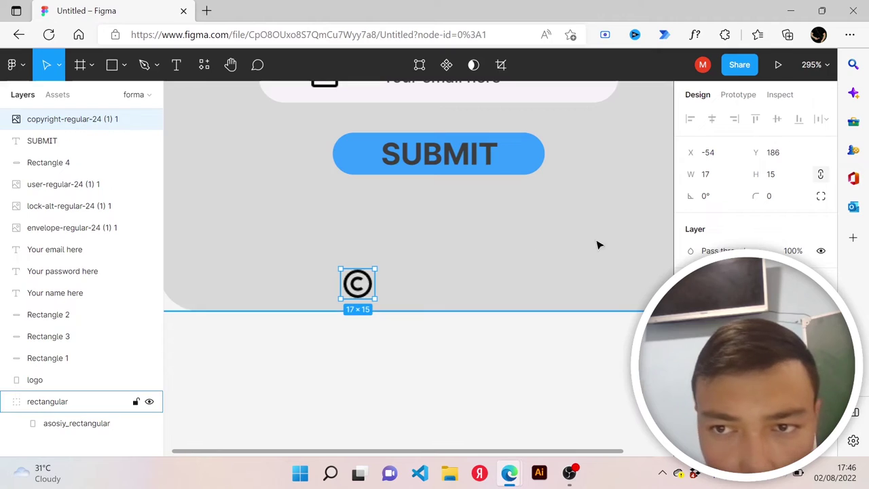
Resize the copyright icon to width 7 and height 7
{"action": "left_click", "coordinate": [718, 175]}
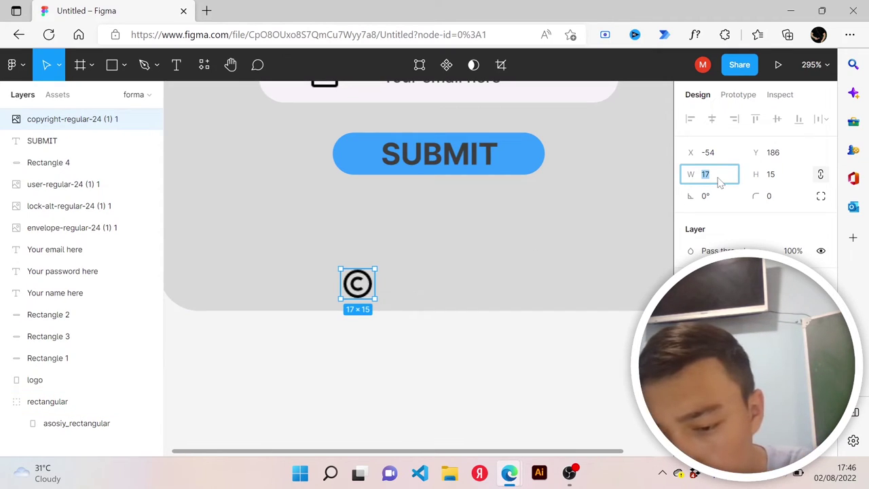
{"action": "type", "text": "7"}
{"action": "key", "text": "Return"}
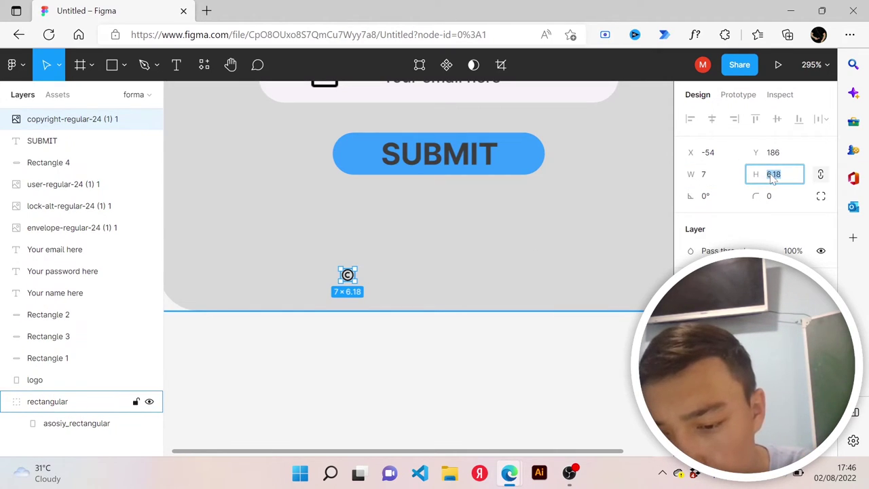
{"action": "type", "text": "7"}
{"action": "key", "text": "Return"}
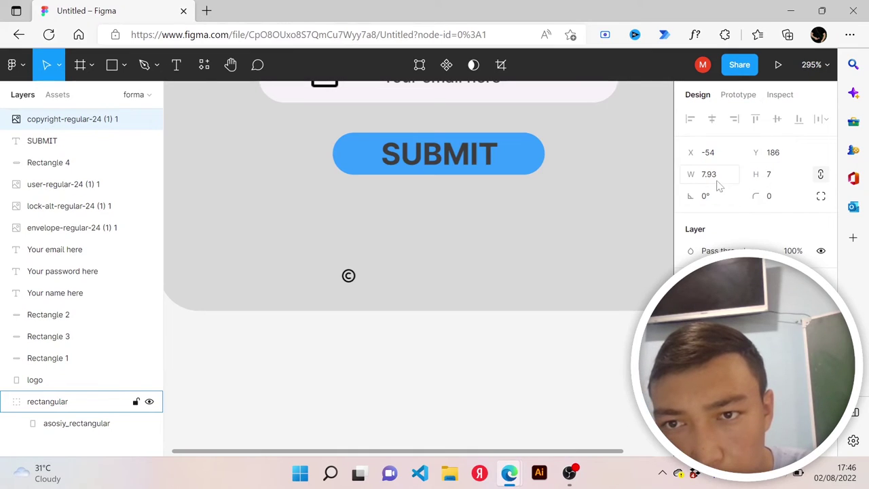
{"action": "left_click", "coordinate": [388, 322]}
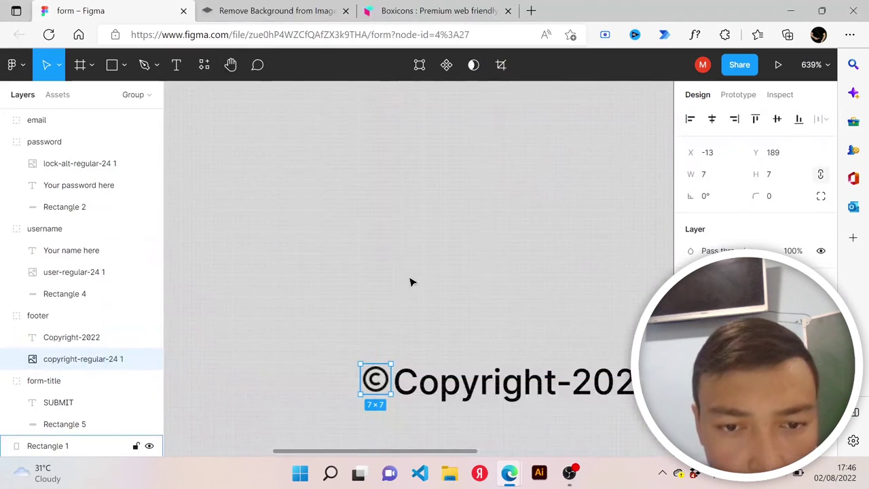
Inspect the reference footer's Copyright-2022 text and the form's card rectangle
{"action": "scroll", "coordinate": [494, 330], "scroll_direction": "down", "scroll_amount": 5}
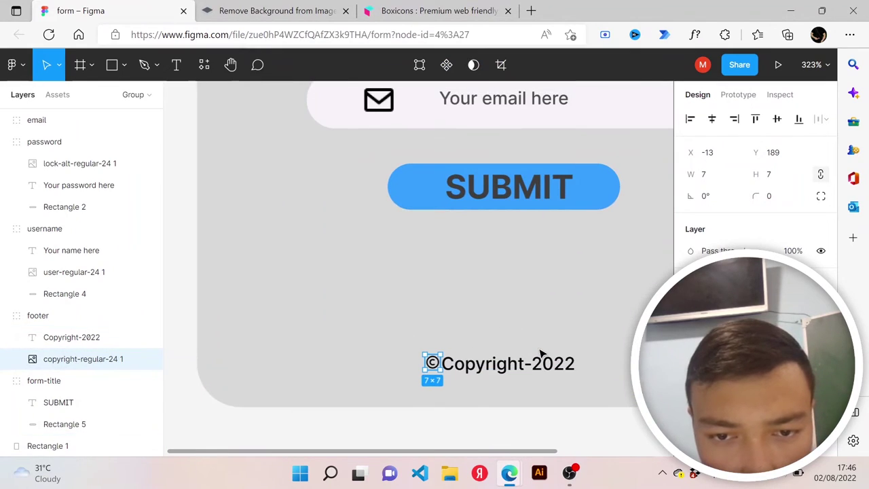
{"action": "scroll", "coordinate": [536, 346], "scroll_direction": "left", "scroll_amount": 3}
{"action": "scroll", "coordinate": [541, 355], "scroll_direction": "right", "scroll_amount": 2}
{"action": "scroll", "coordinate": [543, 355], "scroll_direction": "right", "scroll_amount": 4}
{"action": "scroll", "coordinate": [543, 355], "scroll_direction": "right", "scroll_amount": 1}
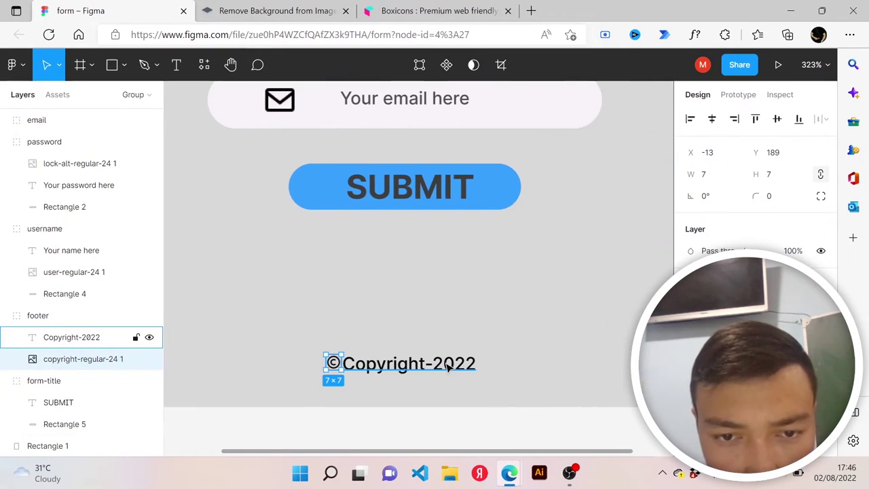
{"action": "left_click", "coordinate": [435, 358]}
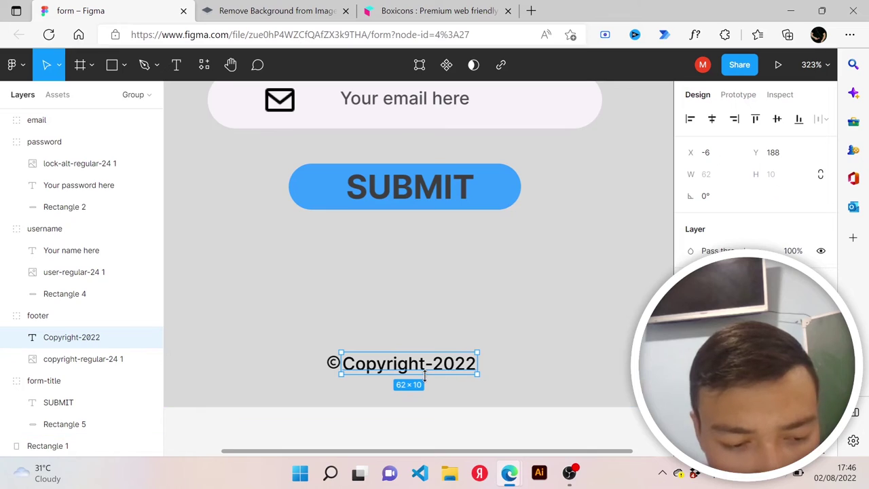
{"action": "left_click", "coordinate": [542, 360]}
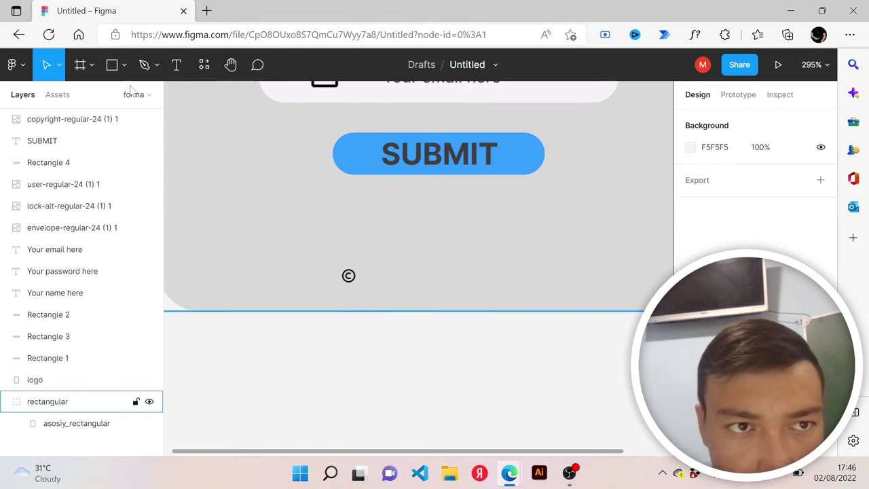
Add a 'Copyright-2022' text box and move it beside the © icon
{"action": "left_click", "coordinate": [364, 279]}
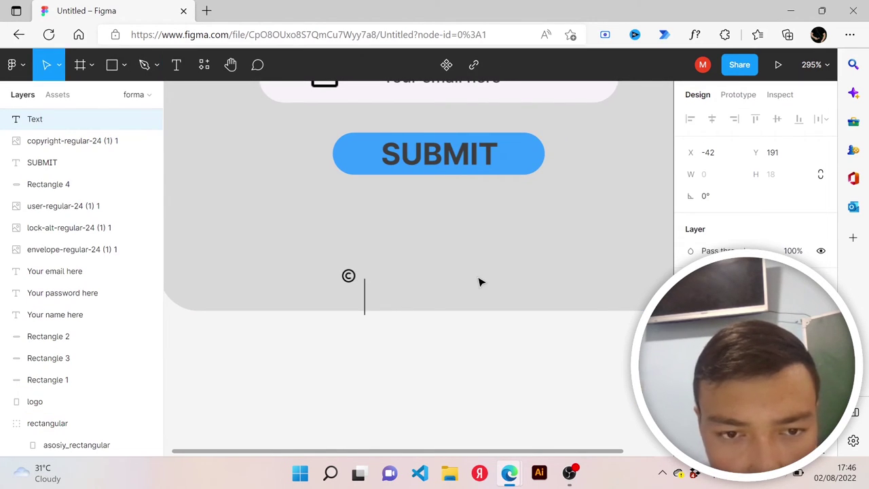
{"action": "type", "text": "Cop"}
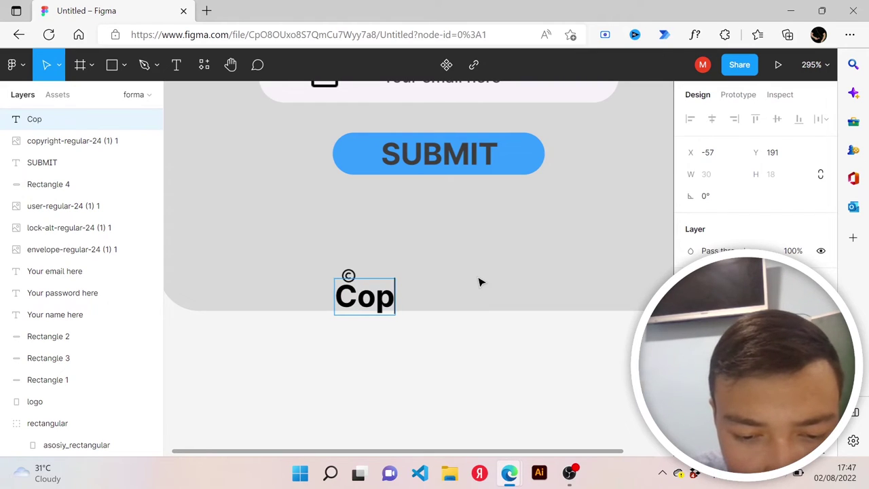
{"action": "type", "text": "yright"}
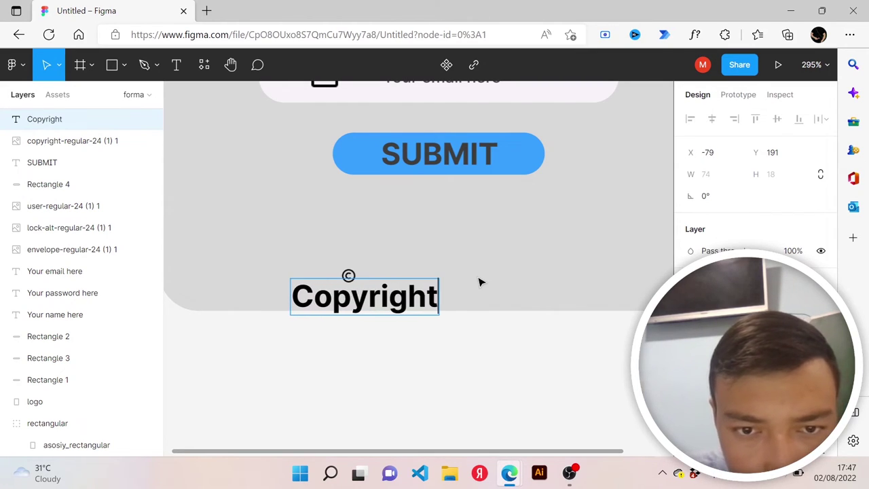
{"action": "type", "text": "-202"}
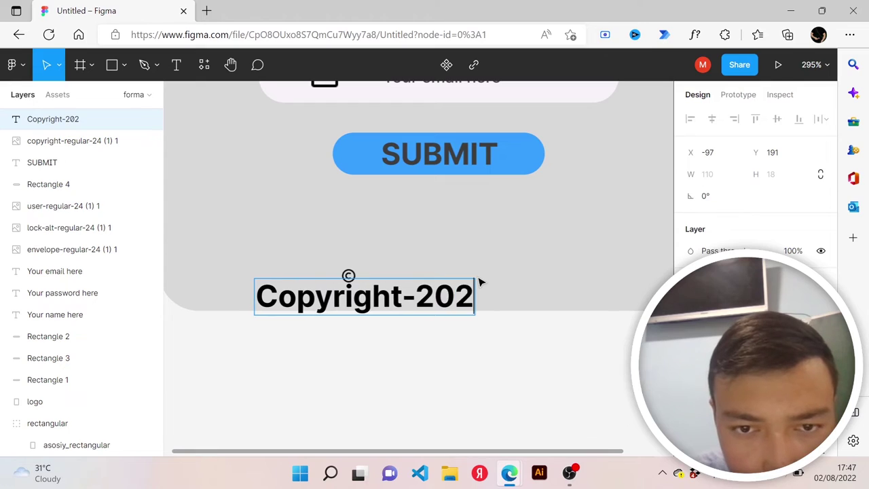
{"action": "type", "text": "2"}
{"action": "key", "text": "Escape"}
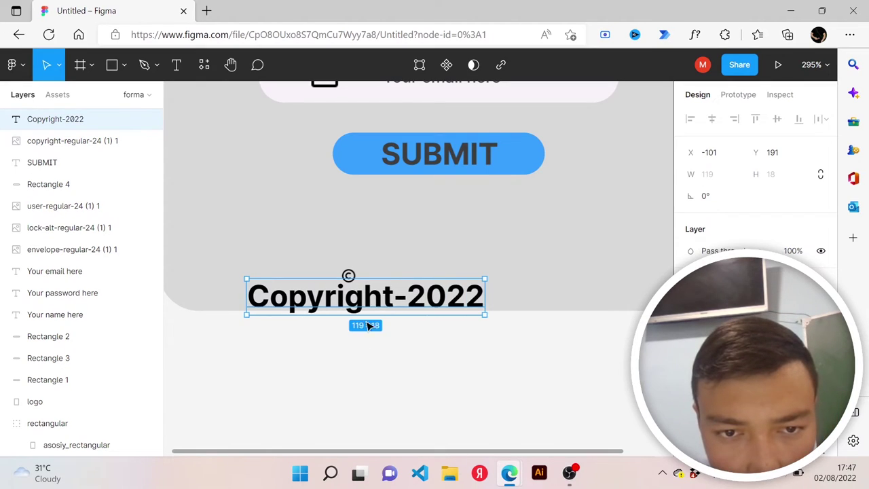
{"action": "left_click_drag", "start_coordinate": [377, 303], "coordinate": [484, 286]}
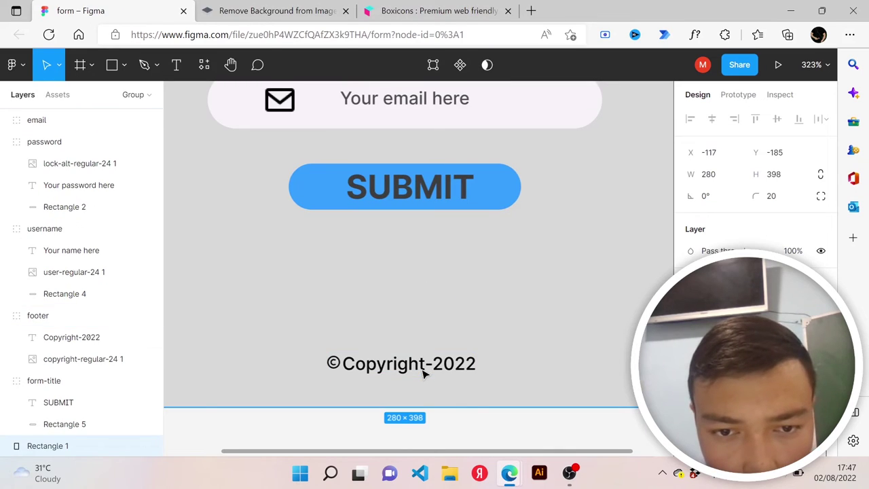
Set the Copyright-2022 text to Medium weight with font size 8
{"action": "left_click", "coordinate": [421, 367]}
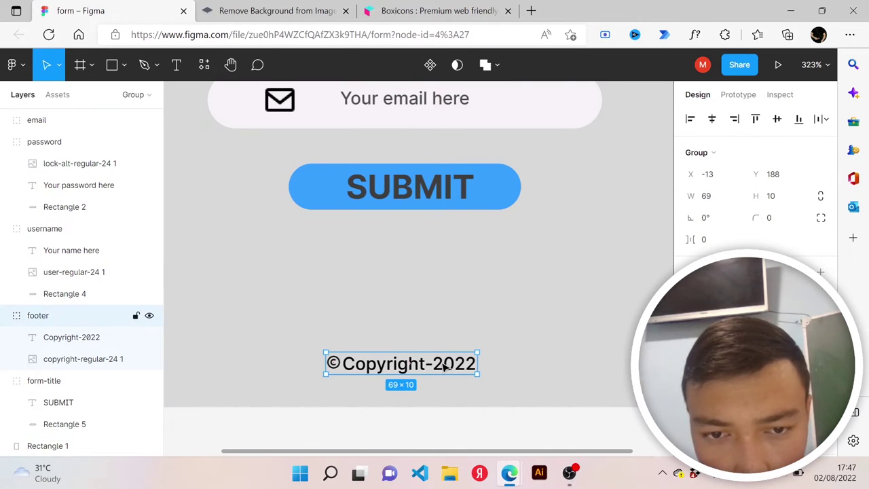
{"action": "double_click", "coordinate": [445, 367]}
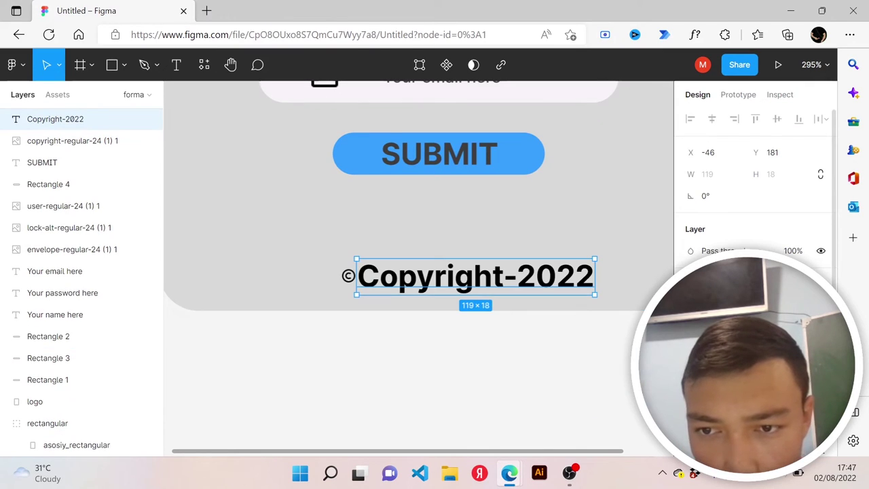
{"action": "left_click", "coordinate": [719, 186]}
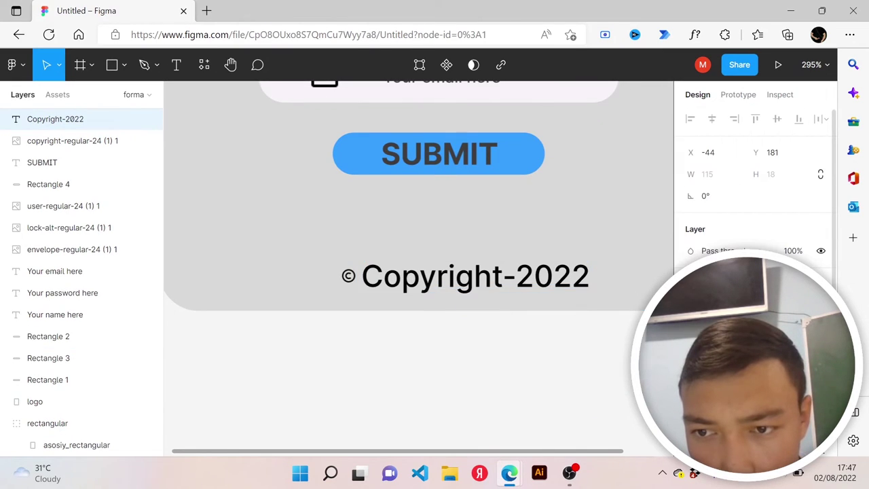
{"action": "type", "text": "8"}
{"action": "key", "text": "Return"}
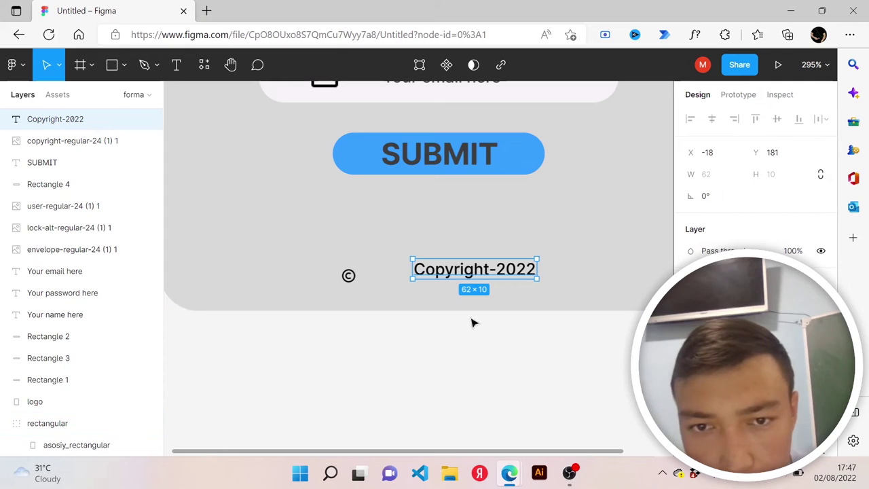
Snug the Copyright-2022 text against the © icon at X -46, Y 184
{"action": "left_click_drag", "start_coordinate": [468, 270], "coordinate": [410, 279]}
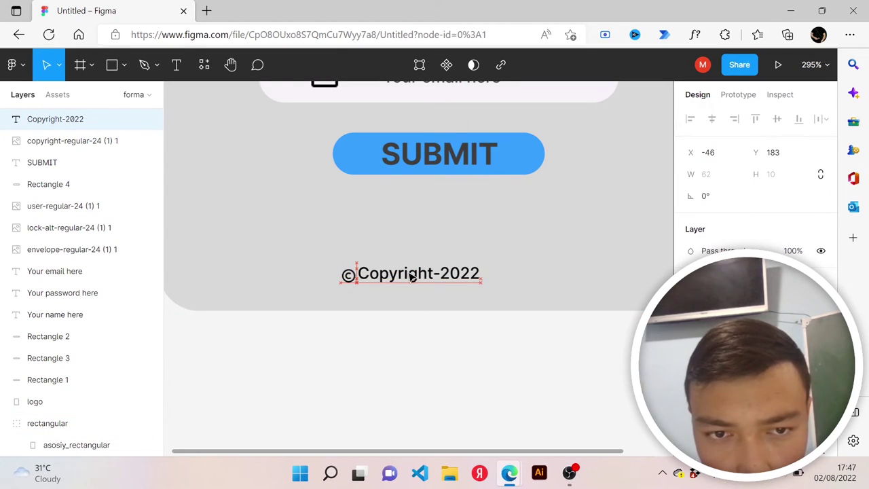
{"action": "left_click_drag", "start_coordinate": [411, 278], "coordinate": [412, 278]}
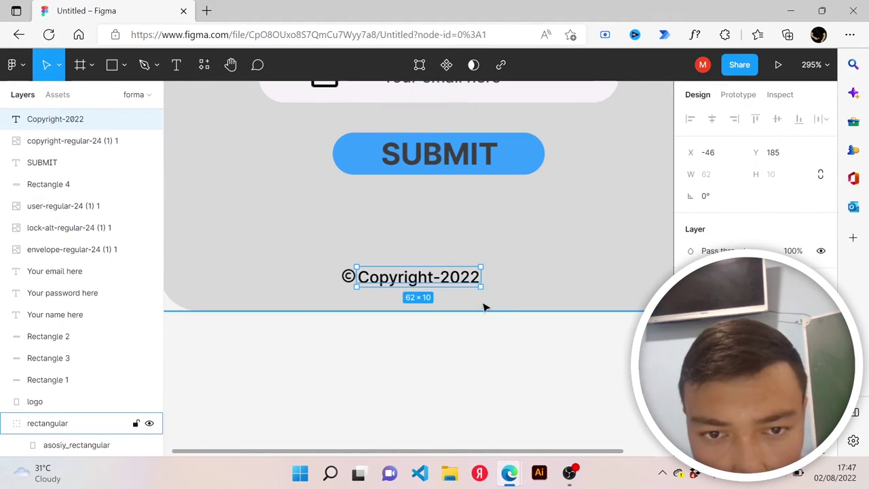
{"action": "key", "text": "alt+Tab"}
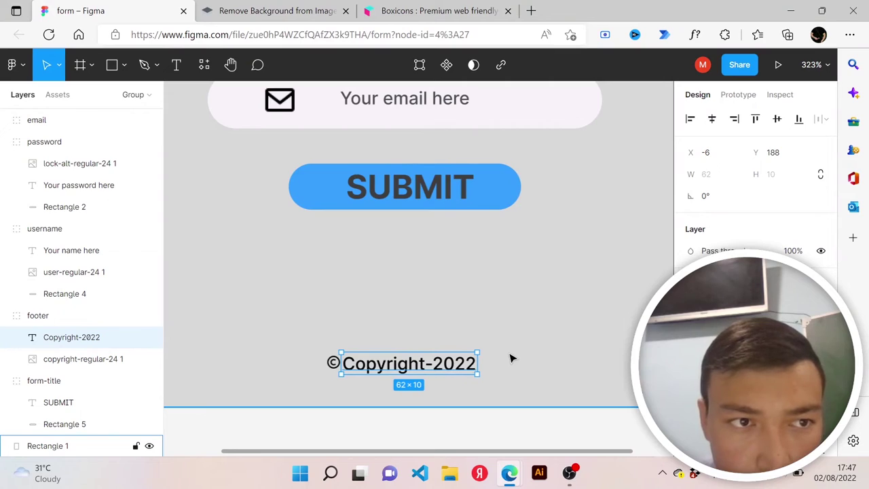
{"action": "key", "text": "alt+Tab"}
{"action": "key", "text": "ctrl+v"}
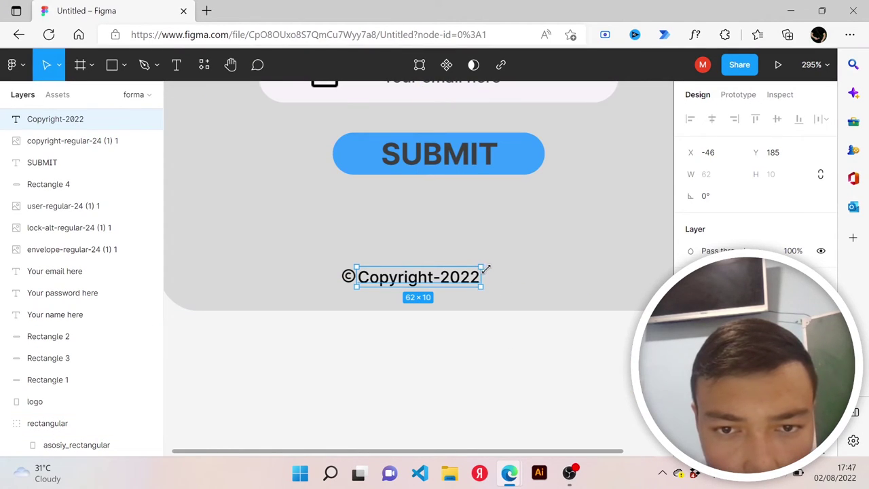
Compare the mockup's copyright text with the reference form's footer group and card
{"action": "left_click", "coordinate": [521, 276]}
{"action": "left_click", "coordinate": [474, 348]}
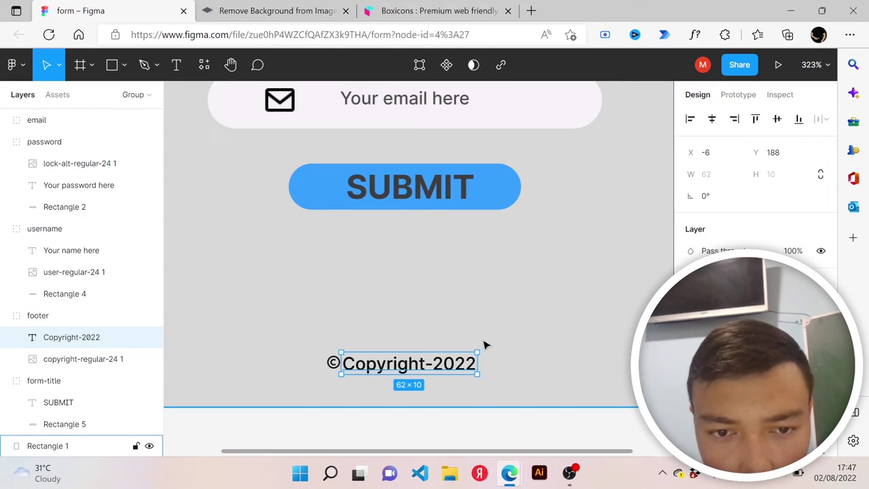
{"action": "left_click", "coordinate": [484, 353]}
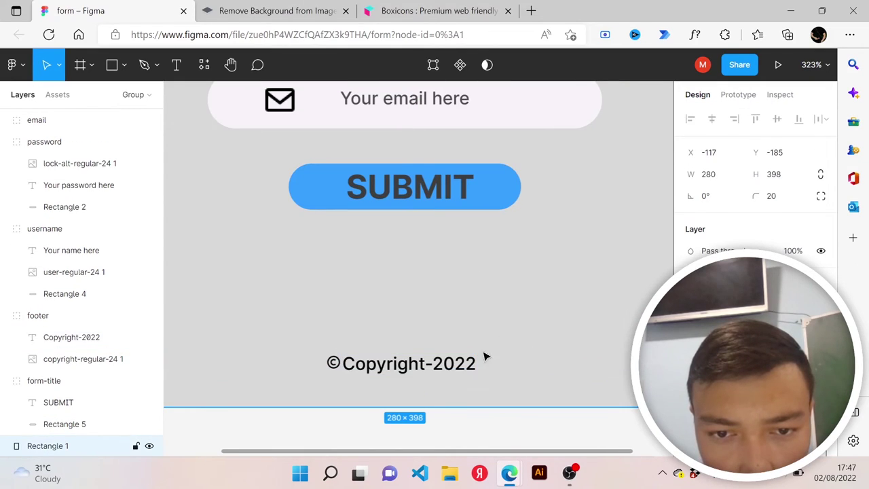
{"action": "left_click", "coordinate": [442, 365]}
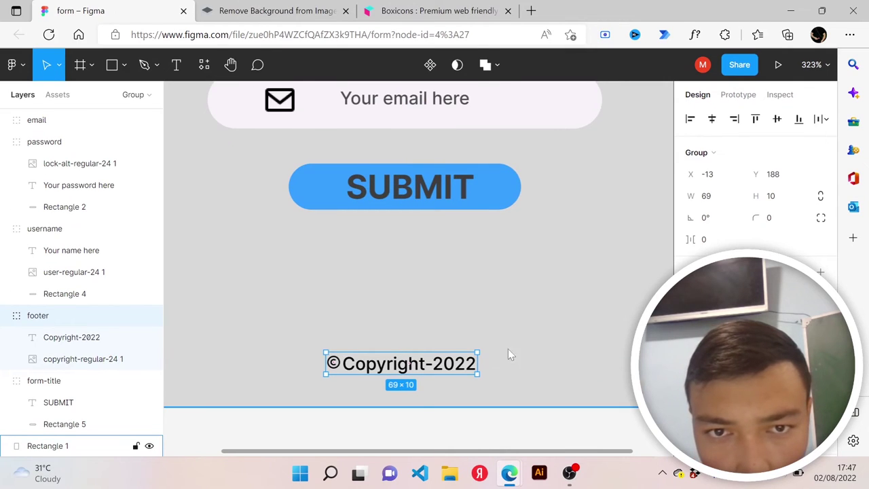
{"action": "left_click", "coordinate": [509, 350]}
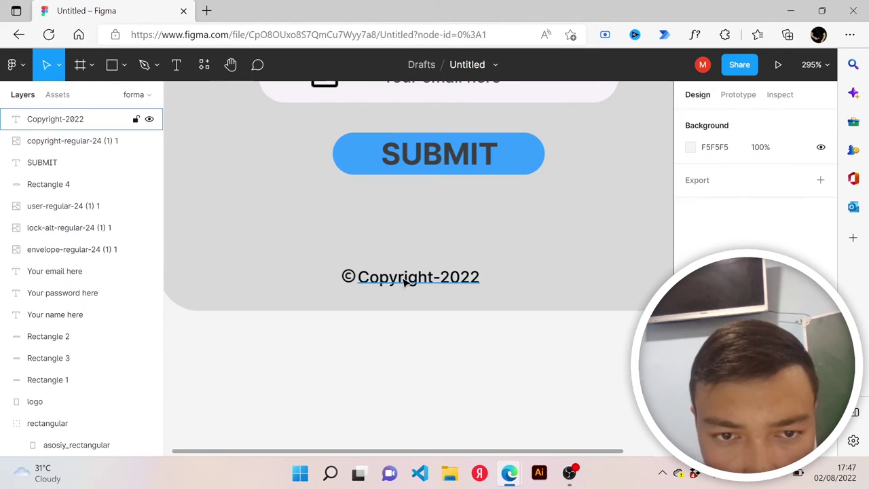
{"action": "left_click", "coordinate": [404, 281]}
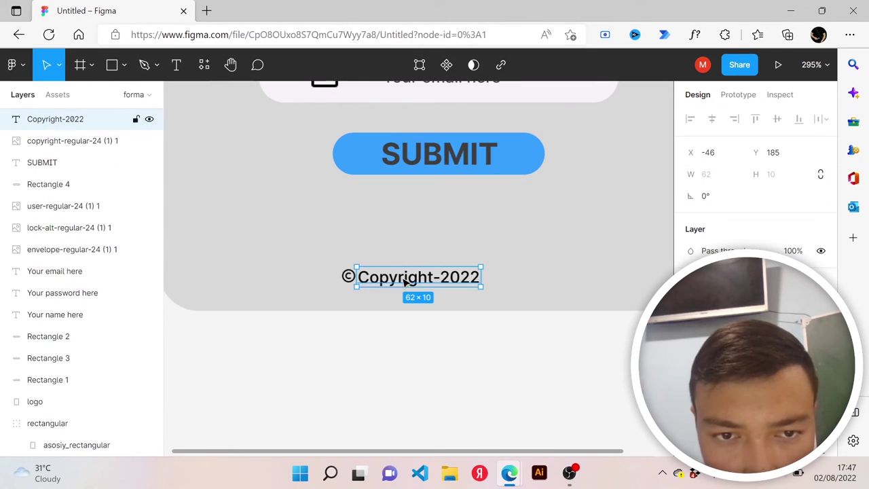
{"action": "left_click", "coordinate": [498, 385]}
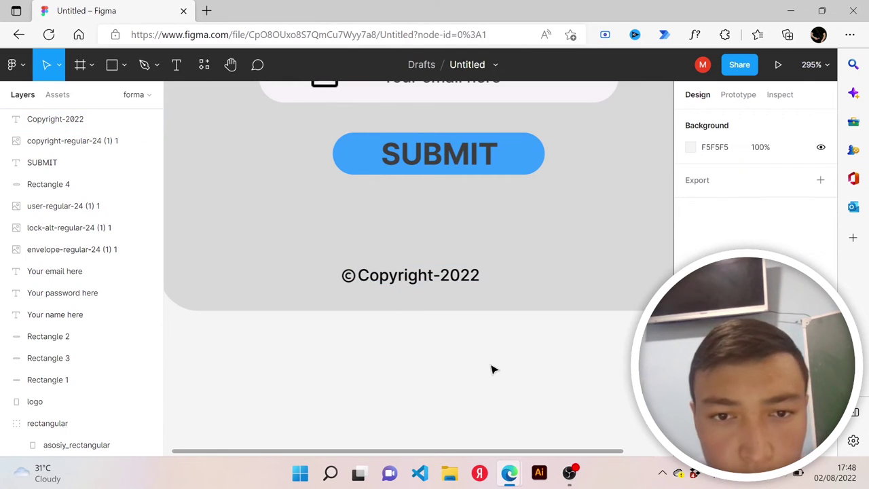
Select the Copyright-2022 text and © icon and shift them right to centre beneath SUBMIT
{"action": "scroll", "coordinate": [492, 370], "scroll_direction": "up", "scroll_amount": 1}
{"action": "scroll", "coordinate": [466, 350], "scroll_direction": "up", "scroll_amount": 2}
{"action": "scroll", "coordinate": [466, 346], "scroll_direction": "down", "scroll_amount": 3}
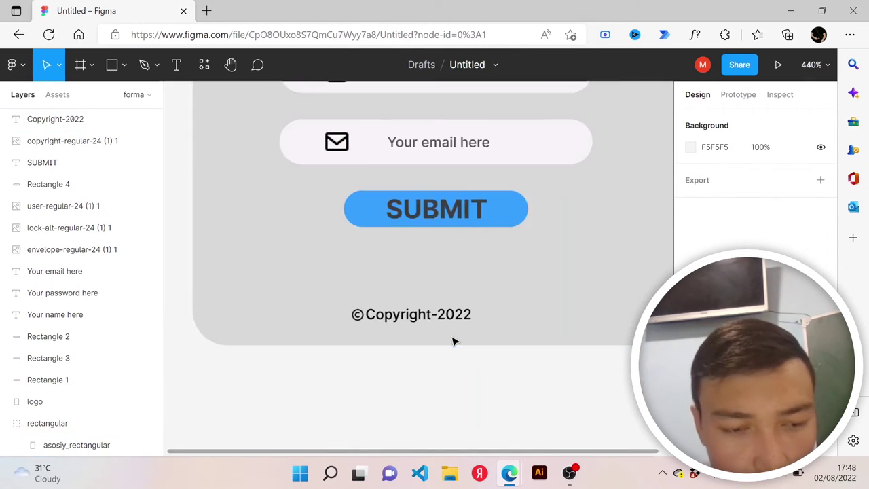
{"action": "scroll", "coordinate": [454, 341], "scroll_direction": "down", "scroll_amount": 2}
{"action": "scroll", "coordinate": [455, 338], "scroll_direction": "up", "scroll_amount": 3}
{"action": "scroll", "coordinate": [450, 333], "scroll_direction": "down", "scroll_amount": 4}
{"action": "scroll", "coordinate": [450, 329], "scroll_direction": "up", "scroll_amount": 5}
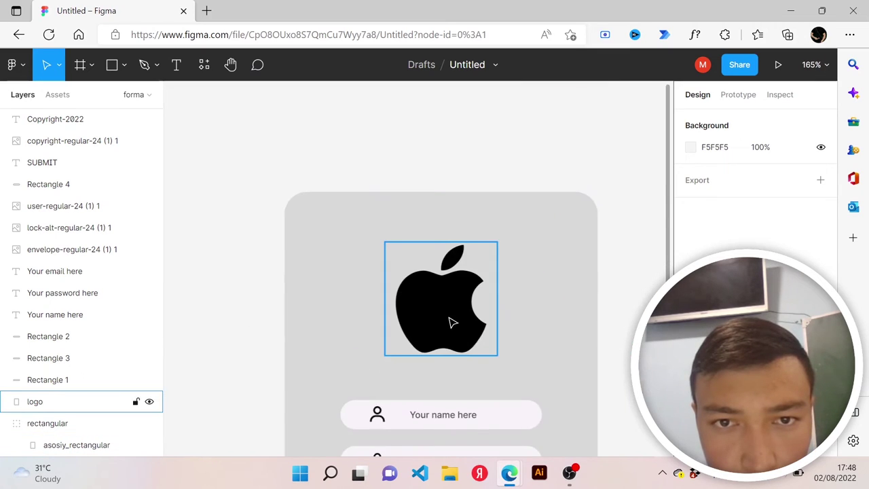
{"action": "scroll", "coordinate": [452, 321], "scroll_direction": "down", "scroll_amount": 3}
{"action": "scroll", "coordinate": [451, 321], "scroll_direction": "up", "scroll_amount": 1}
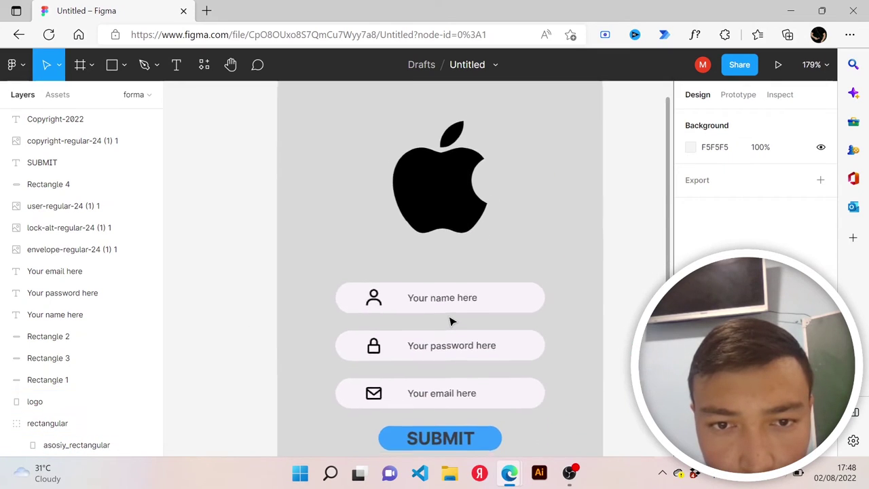
{"action": "scroll", "coordinate": [451, 321], "scroll_direction": "down", "scroll_amount": 2}
{"action": "scroll", "coordinate": [451, 321], "scroll_direction": "down", "scroll_amount": 1}
{"action": "scroll", "coordinate": [452, 321], "scroll_direction": "down", "scroll_amount": 2}
{"action": "scroll", "coordinate": [452, 321], "scroll_direction": "up", "scroll_amount": 1}
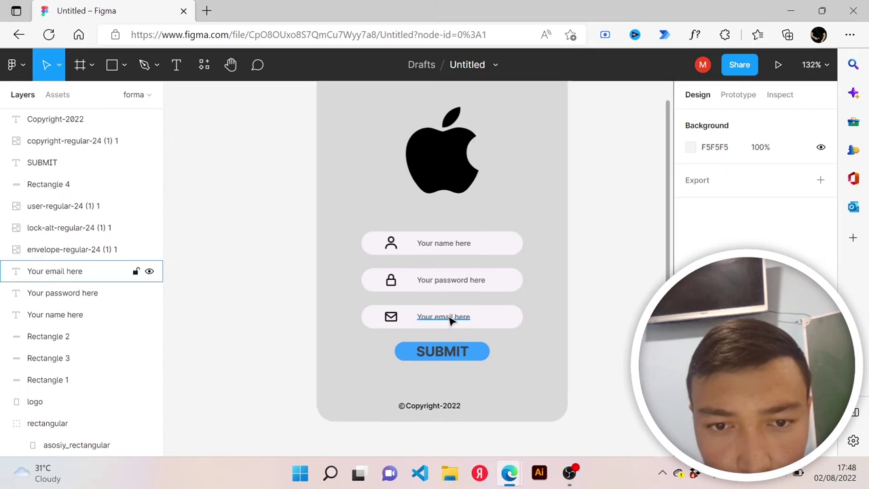
{"action": "scroll", "coordinate": [451, 321], "scroll_direction": "up", "scroll_amount": 1}
{"action": "scroll", "coordinate": [449, 321], "scroll_direction": "up", "scroll_amount": 1}
{"action": "scroll", "coordinate": [450, 322], "scroll_direction": "up", "scroll_amount": 1}
{"action": "scroll", "coordinate": [450, 323], "scroll_direction": "down", "scroll_amount": 1}
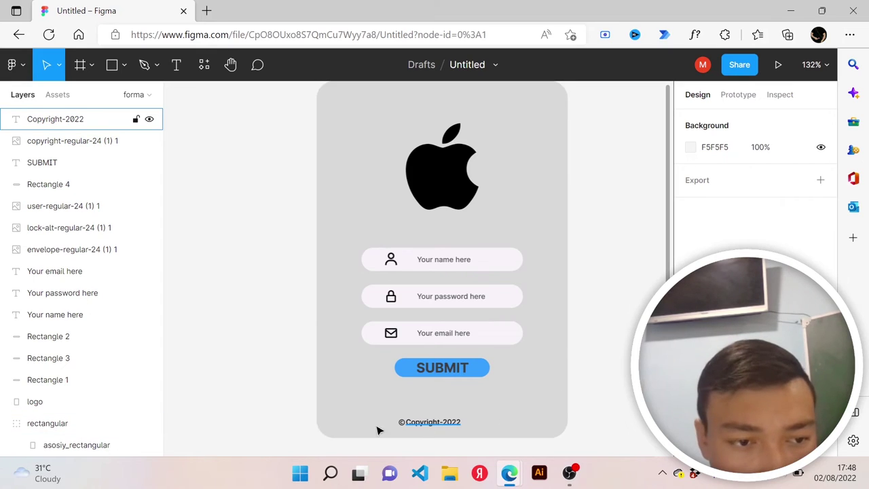
{"action": "left_click", "coordinate": [434, 428]}
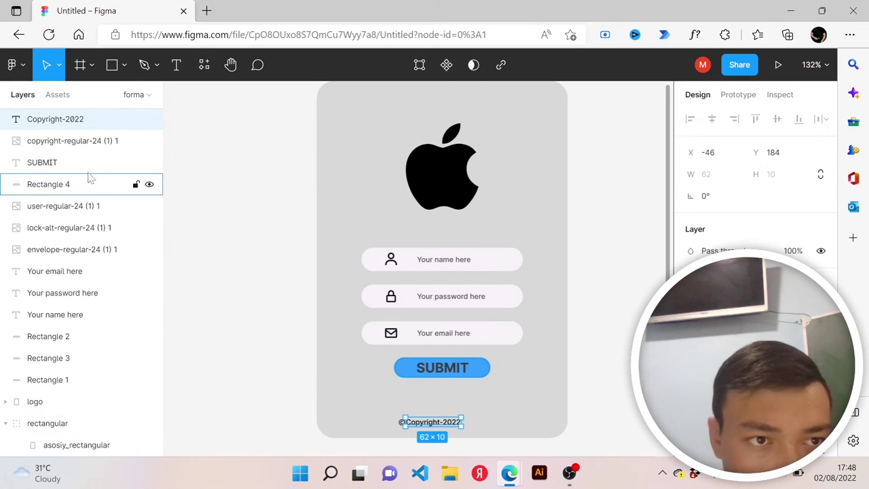
{"action": "left_click", "coordinate": [81, 141], "text": "shift"}
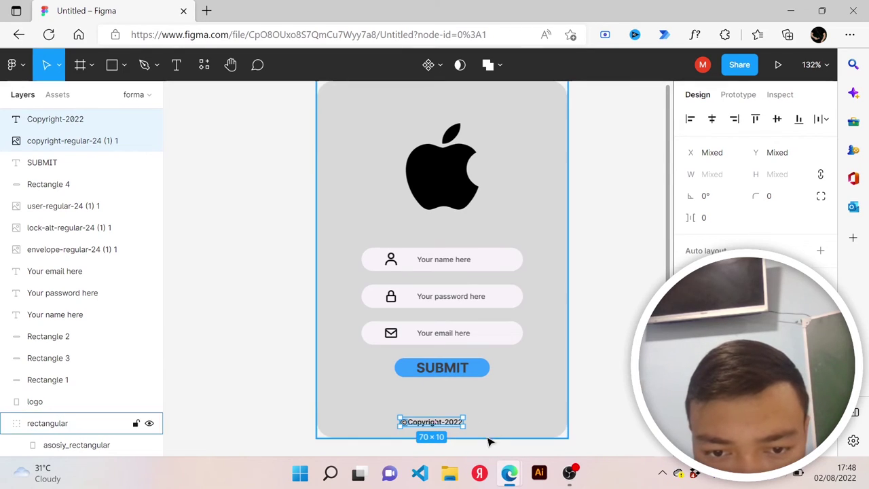
{"action": "left_click_drag", "start_coordinate": [452, 426], "coordinate": [491, 432]}
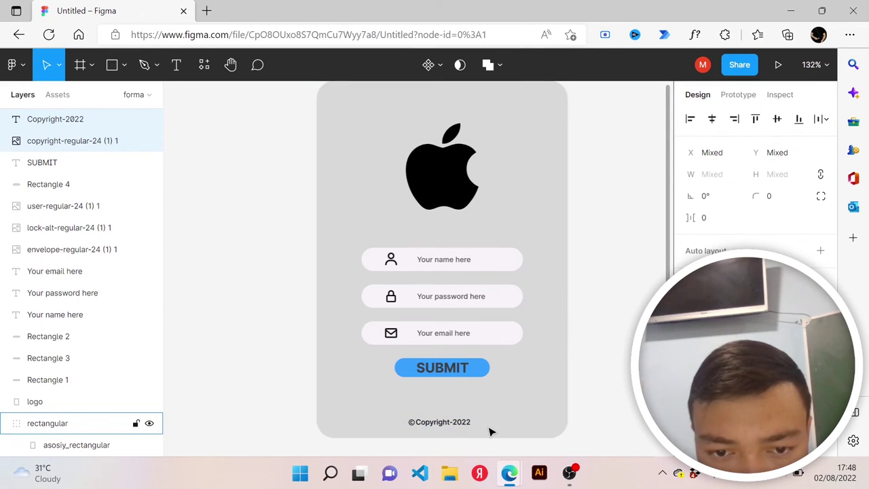
{"action": "left_click", "coordinate": [603, 396]}
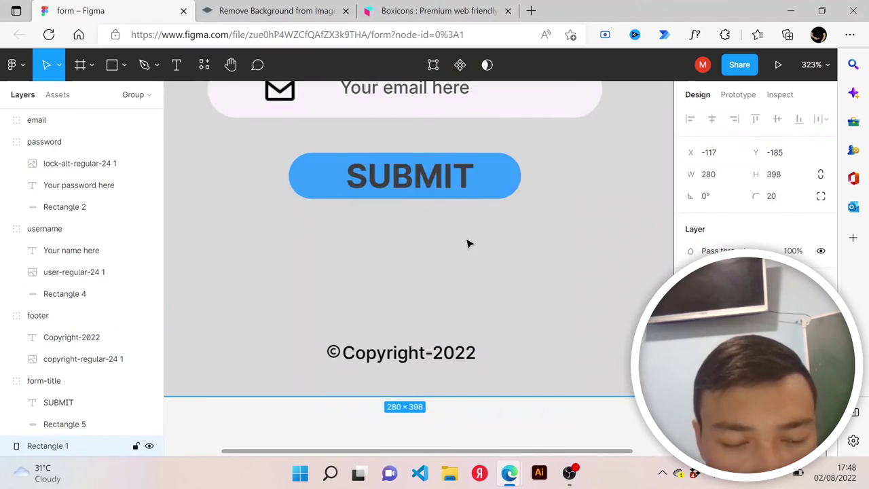
View the whole reference form, check its 106×21 SUBMIT button group, then deselect it
{"action": "scroll", "coordinate": [467, 243], "scroll_direction": "down", "scroll_amount": 2}
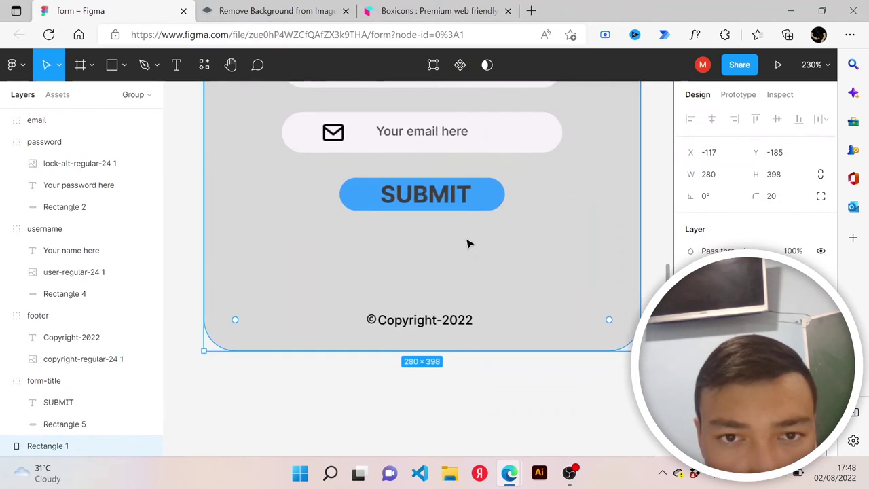
{"action": "scroll", "coordinate": [468, 243], "scroll_direction": "down", "scroll_amount": 2}
{"action": "scroll", "coordinate": [469, 243], "scroll_direction": "down", "scroll_amount": 1}
{"action": "scroll", "coordinate": [463, 238], "scroll_direction": "up", "scroll_amount": 3}
{"action": "scroll", "coordinate": [467, 244], "scroll_direction": "down", "scroll_amount": 2}
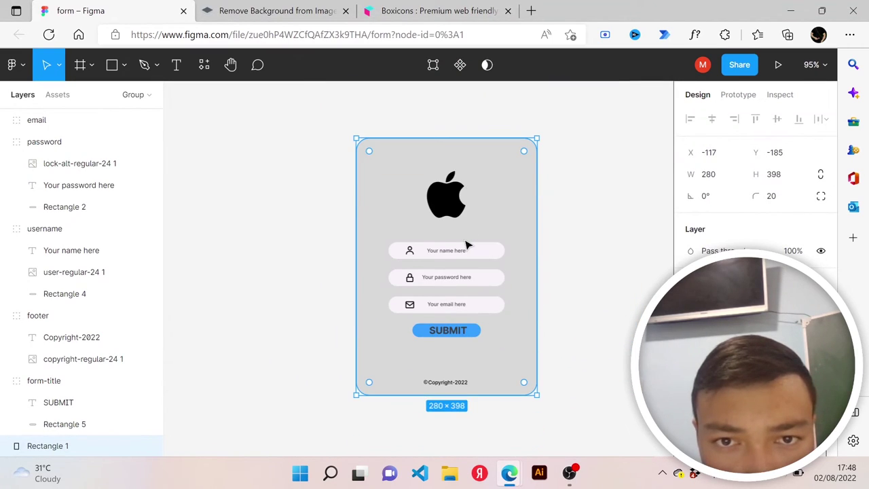
{"action": "scroll", "coordinate": [467, 245], "scroll_direction": "up", "scroll_amount": 3, "text": "ctrl"}
{"action": "scroll", "coordinate": [467, 244], "scroll_direction": "up", "scroll_amount": 1, "text": "ctrl"}
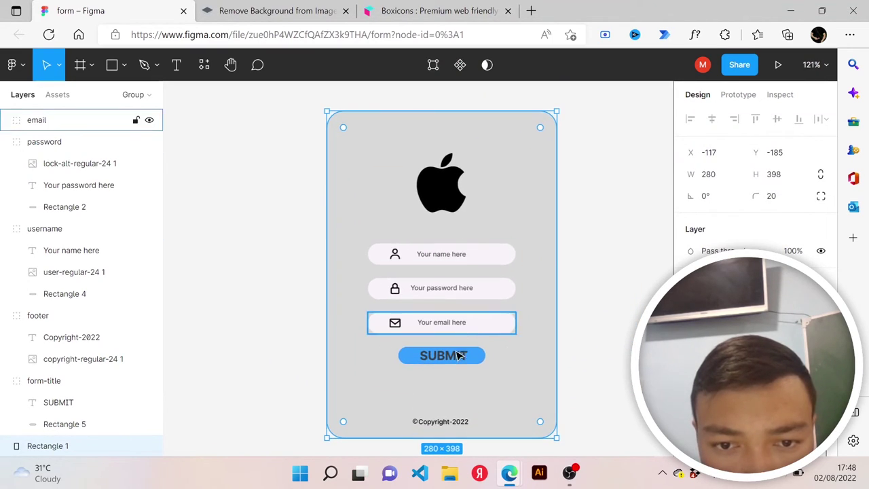
{"action": "left_click", "coordinate": [462, 353]}
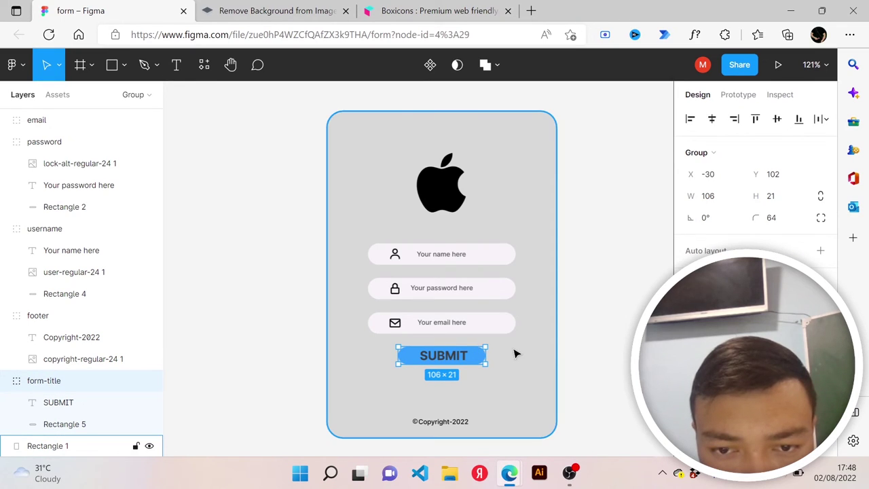
{"action": "left_click", "coordinate": [617, 353]}
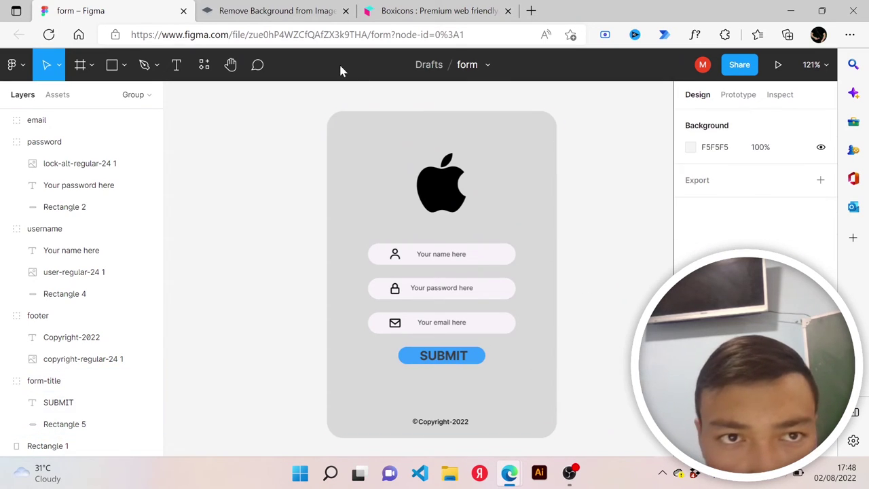
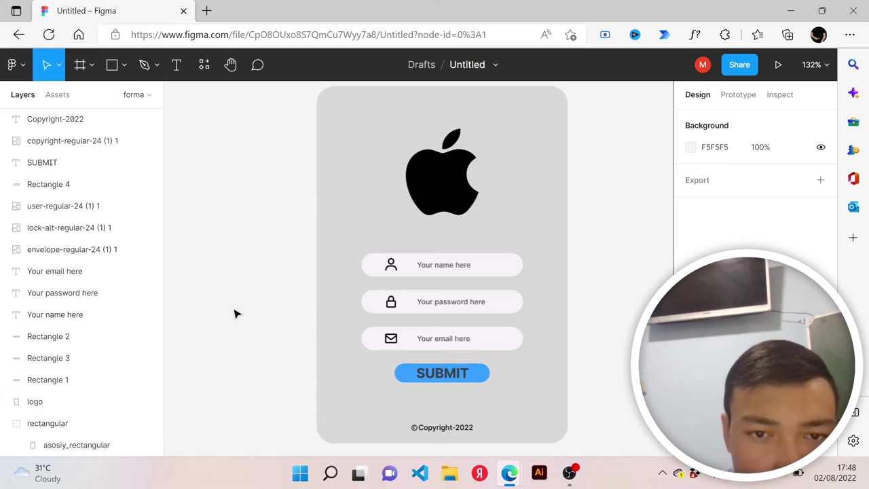
Group the user icon, 'Your name here' text and Rectangle 1 into a layer named 'user'
{"action": "left_click", "coordinate": [440, 268]}
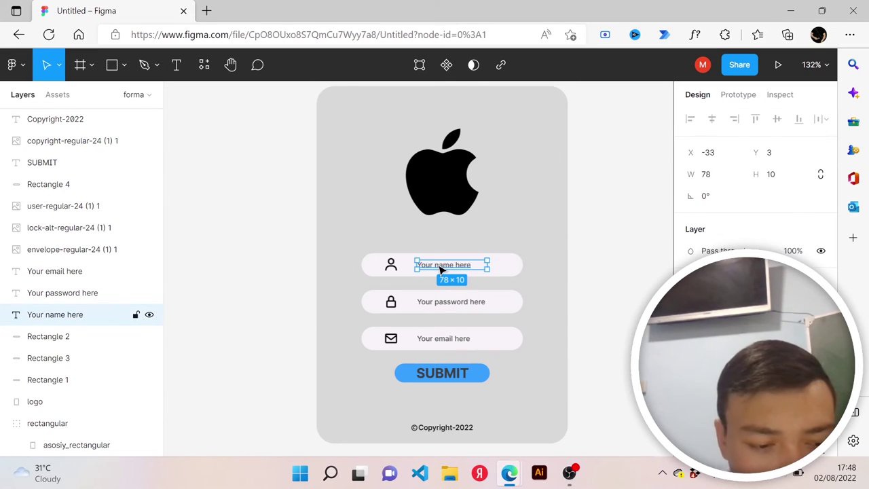
{"action": "left_click", "coordinate": [403, 271]}
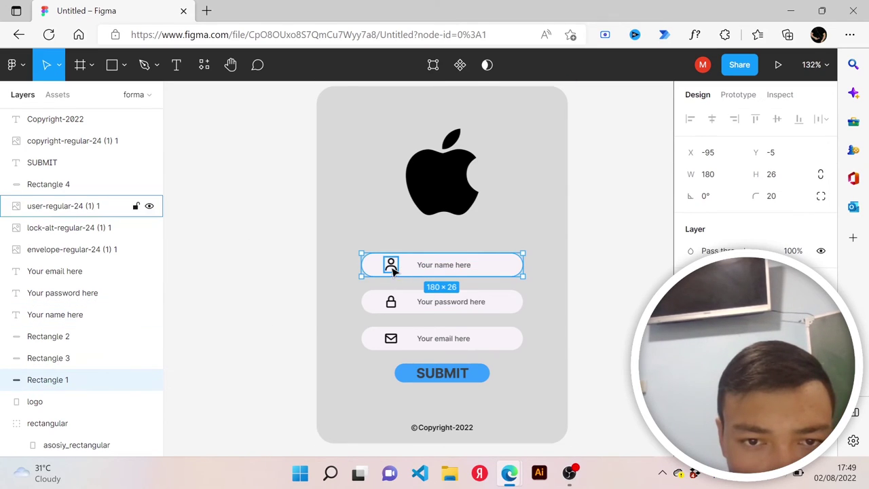
{"action": "left_click", "coordinate": [392, 269]}
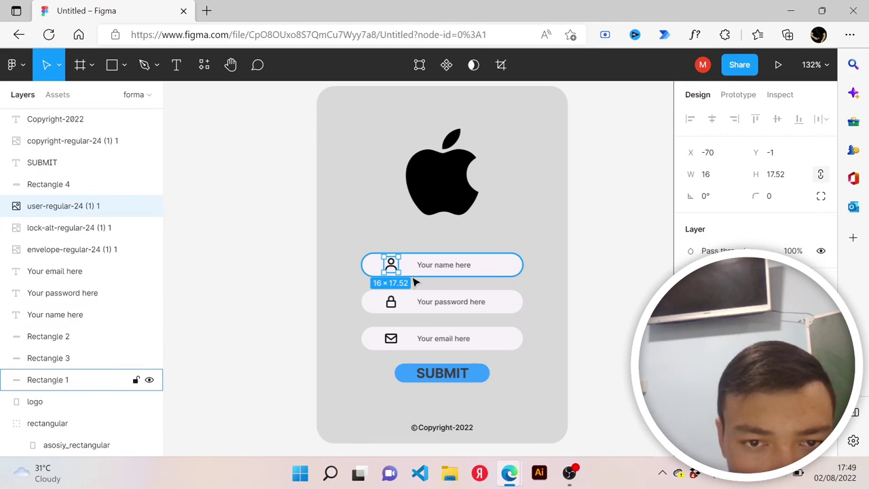
{"action": "left_click", "coordinate": [450, 265], "text": "shift"}
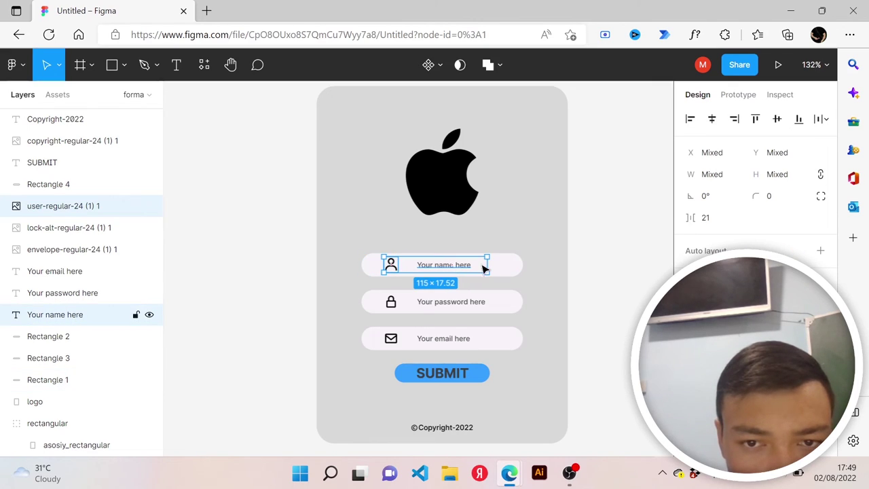
{"action": "left_click", "coordinate": [509, 270], "text": "shift"}
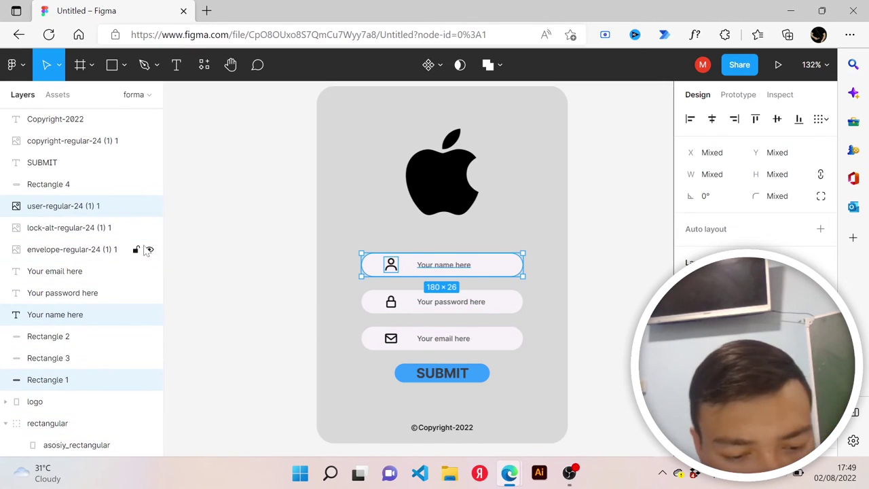
{"action": "key", "text": "ctrl+g"}
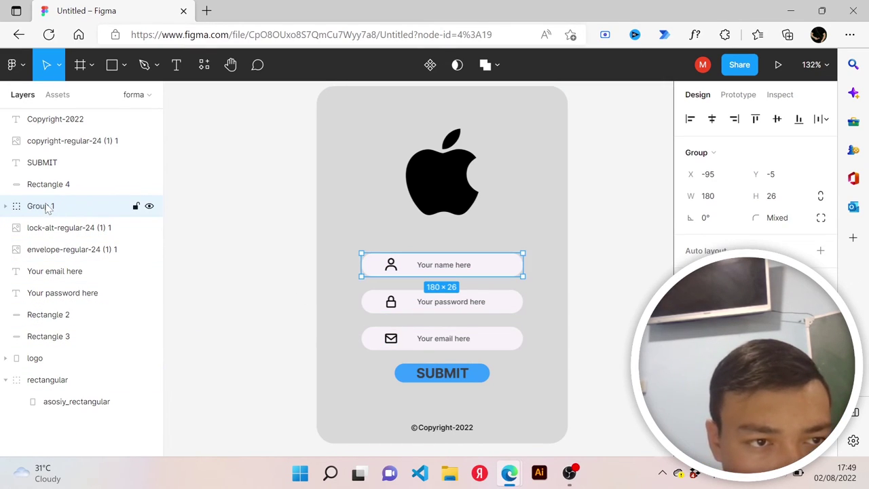
{"action": "double_click", "coordinate": [47, 208]}
{"action": "type", "text": "us"}
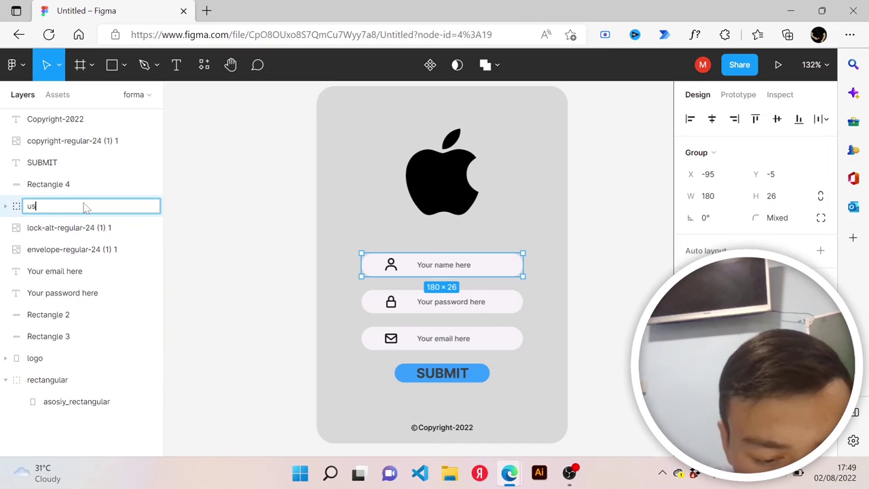
{"action": "type", "text": "er"}
{"action": "key", "text": "Return"}
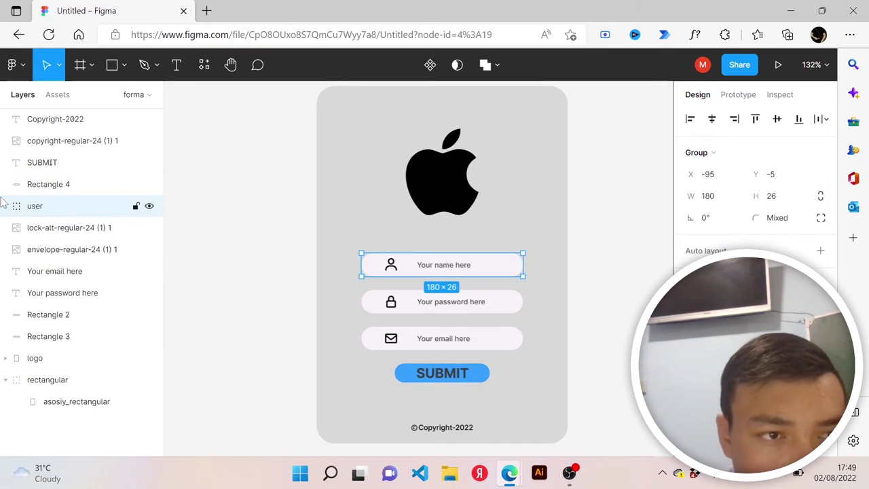
{"action": "left_click", "coordinate": [5, 206]}
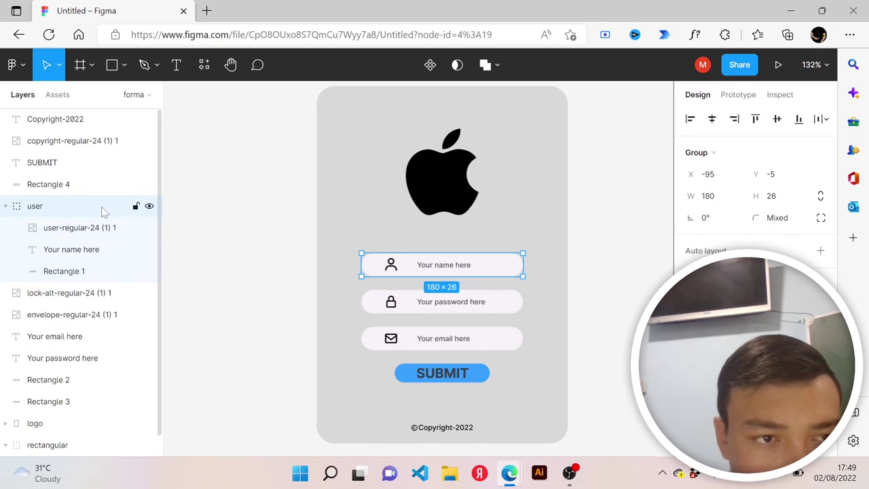
{"action": "left_click", "coordinate": [6, 205]}
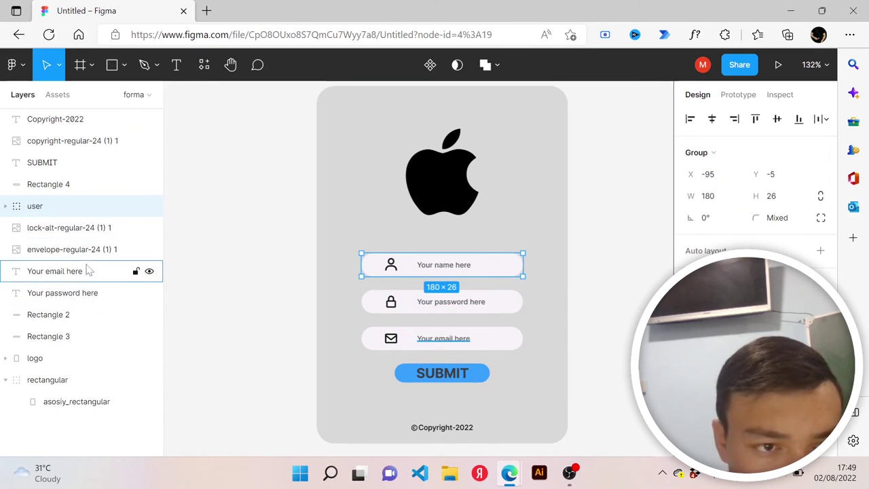
Group the lock icon, password placeholder text and background into a layer named 'password'
{"action": "left_click", "coordinate": [67, 293]}
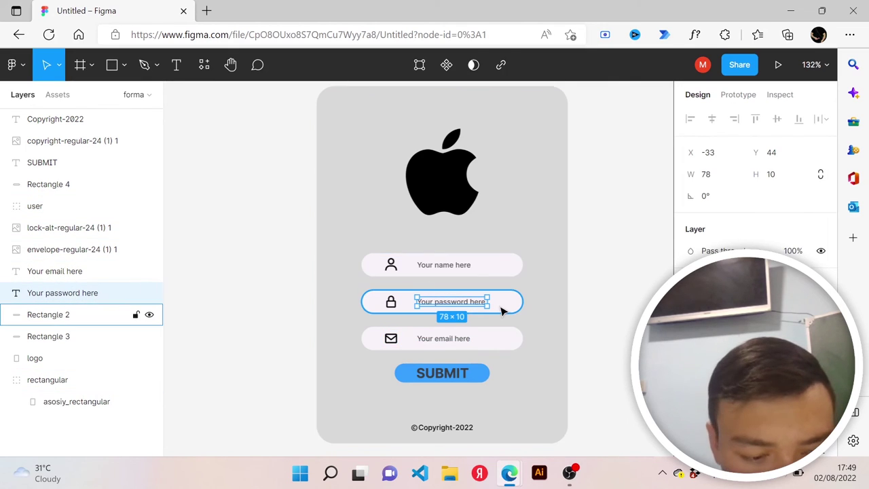
{"action": "left_click", "coordinate": [506, 295], "text": "shift"}
{"action": "left_click", "coordinate": [391, 298], "text": "shift"}
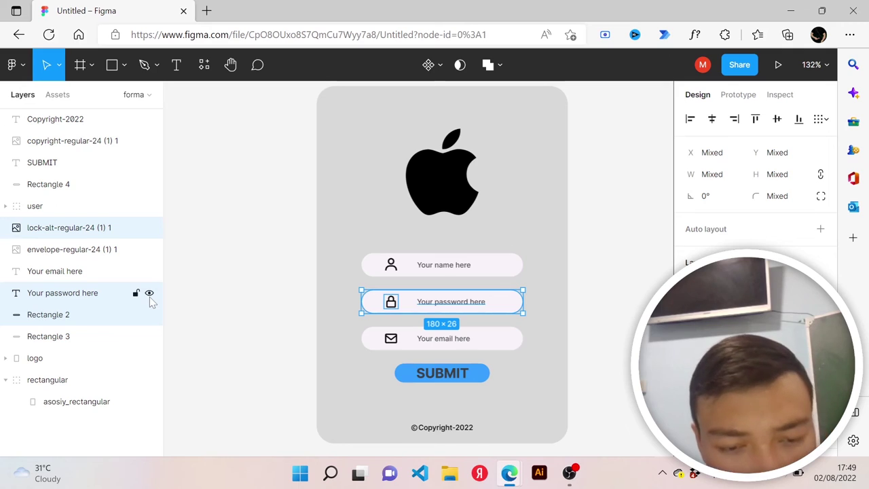
{"action": "key", "text": "ctrl+g"}
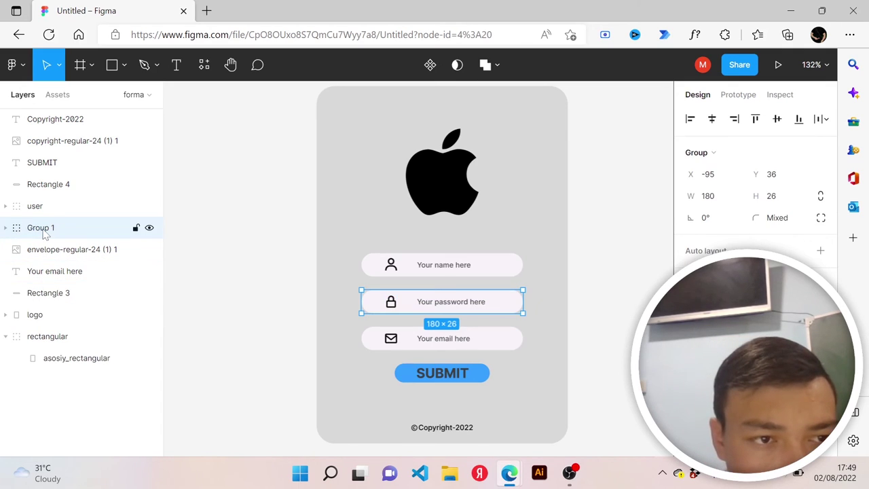
{"action": "double_click", "coordinate": [43, 228]}
{"action": "type", "text": "pas"}
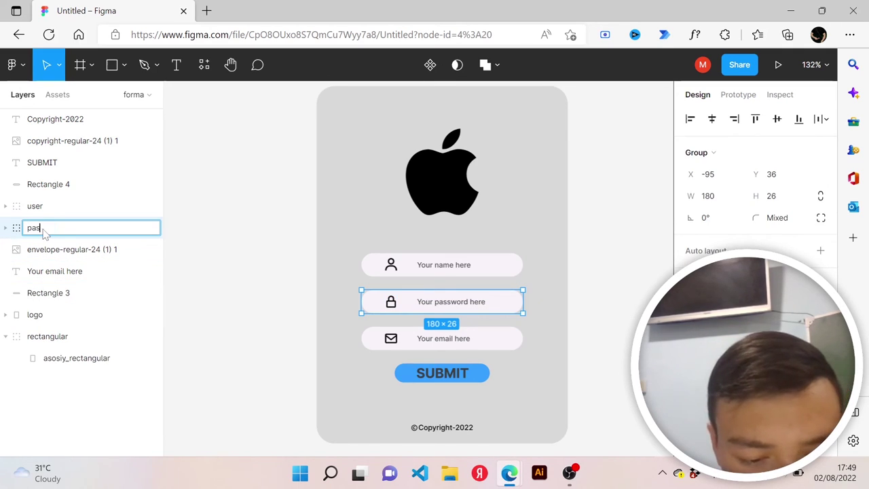
{"action": "type", "text": "sword"}
{"action": "key", "text": "Return"}
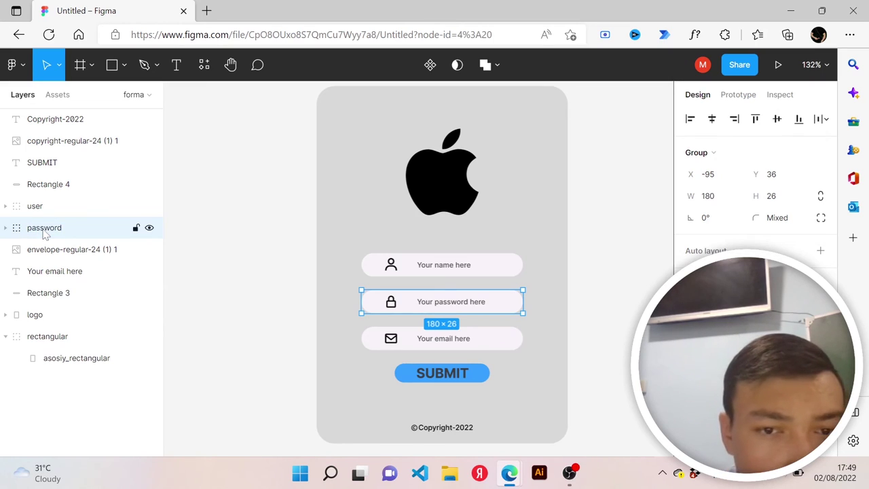
Group the envelope icon, email placeholder text and background into a layer named 'email'
{"action": "left_click", "coordinate": [431, 340]}
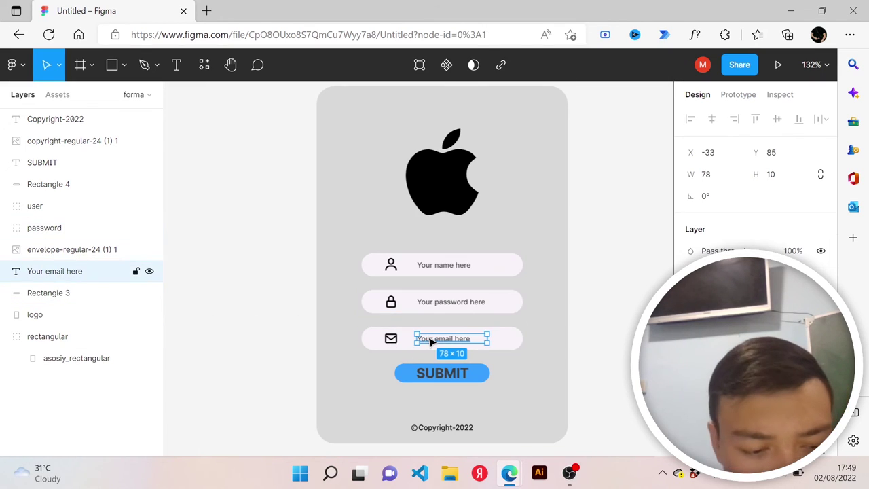
{"action": "left_click", "coordinate": [391, 341], "text": "shift"}
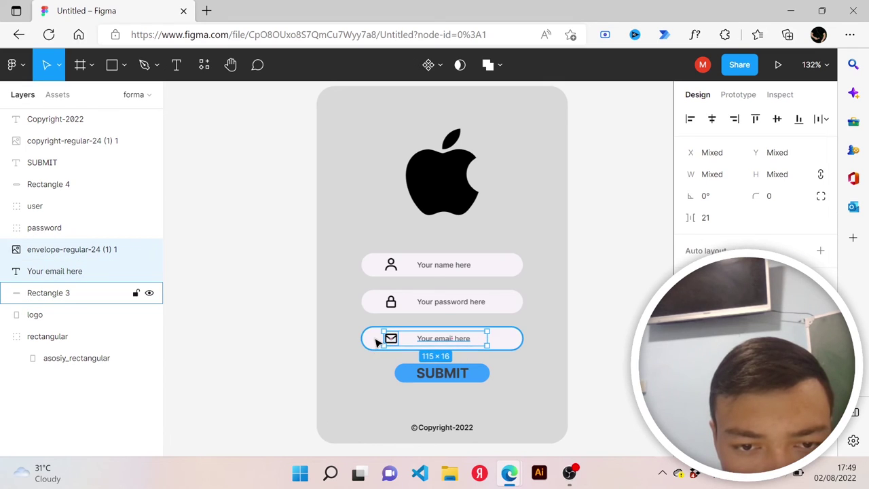
{"action": "left_click", "coordinate": [372, 341], "text": "shift"}
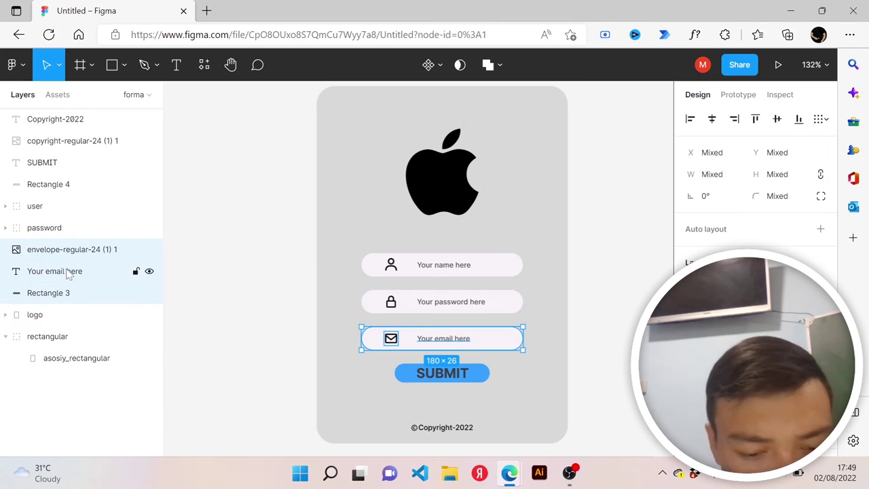
{"action": "key", "text": "ctrl+g"}
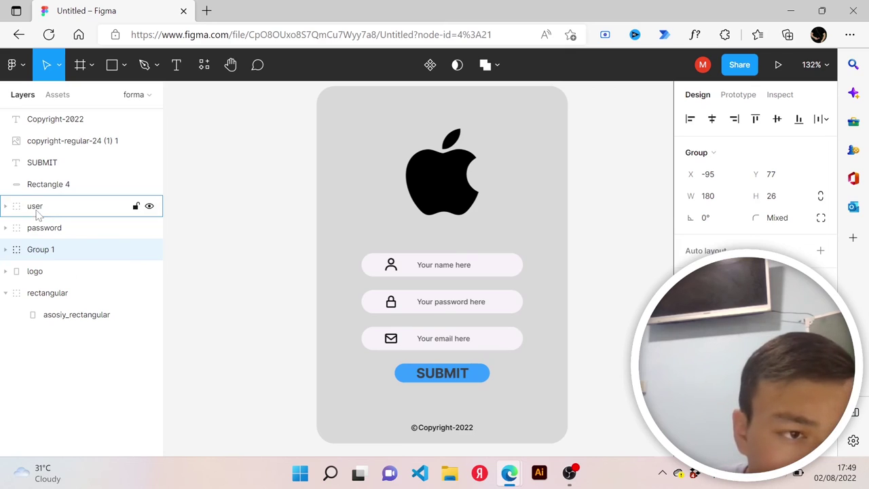
{"action": "double_click", "coordinate": [41, 250]}
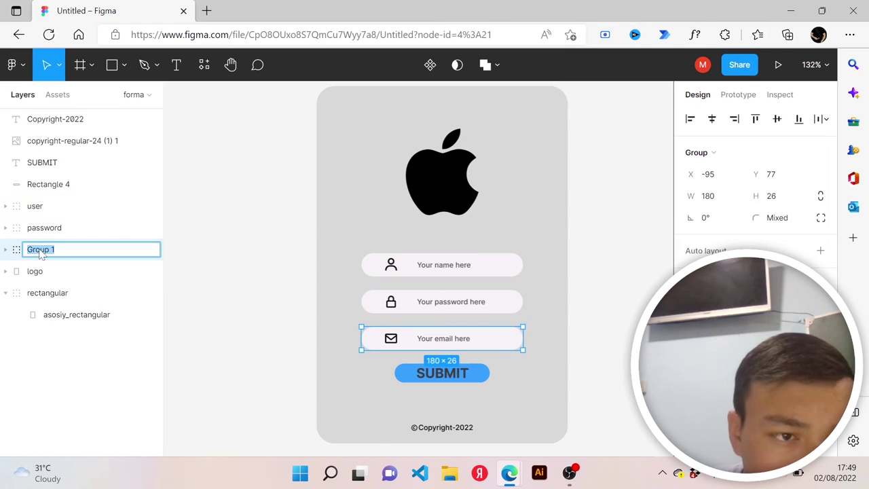
{"action": "type", "text": "email"}
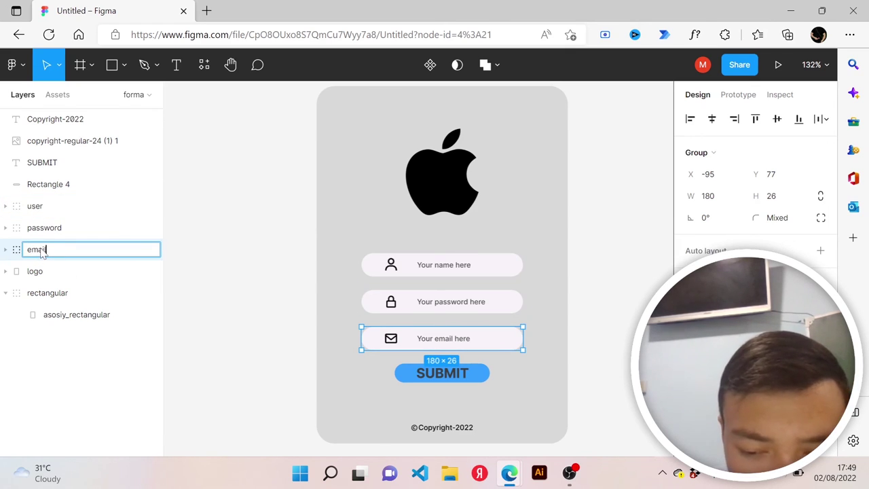
{"action": "key", "text": "Return"}
{"action": "mouse_move", "coordinate": [34, 271]}
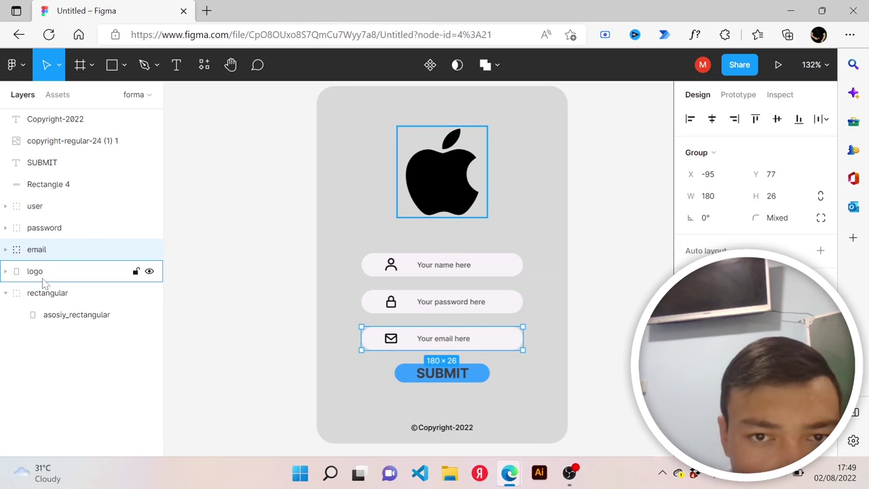
Group the SUBMIT text with blue Rectangle 4 into a layer named 'button'
{"action": "left_click", "coordinate": [42, 276]}
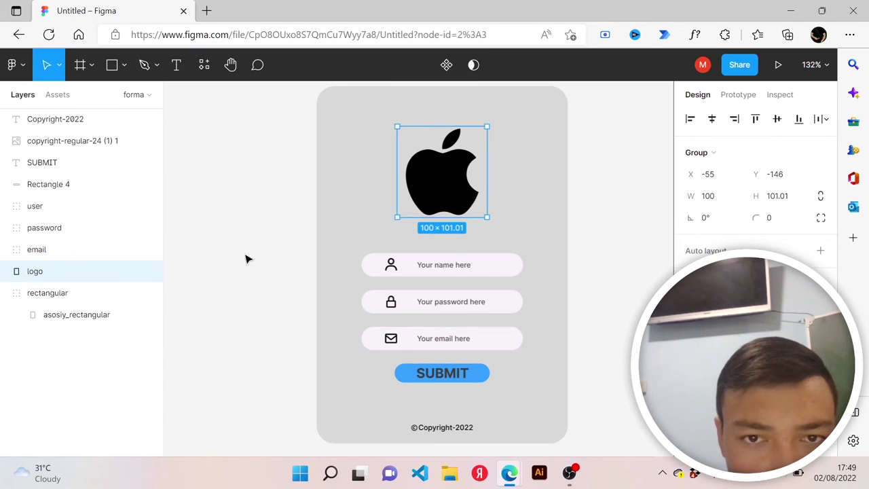
{"action": "left_click", "coordinate": [211, 264]}
{"action": "mouse_move", "coordinate": [48, 293]}
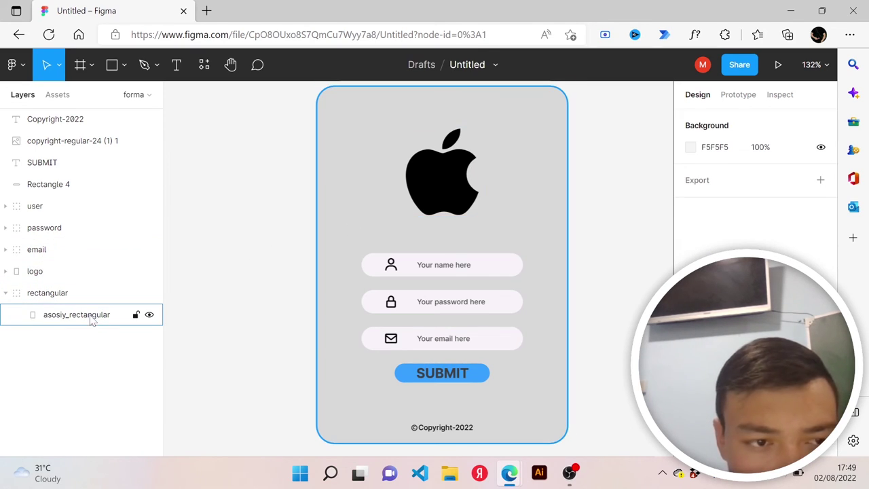
{"action": "left_click", "coordinate": [4, 296]}
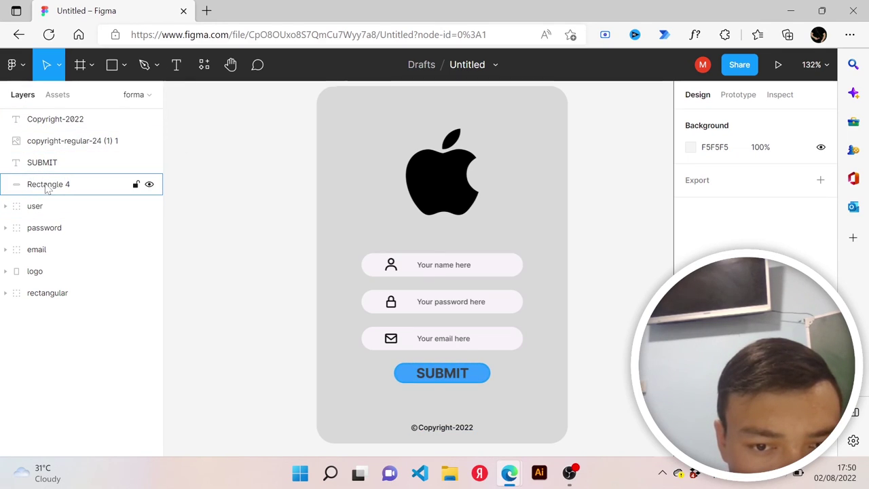
{"action": "left_click", "coordinate": [46, 188]}
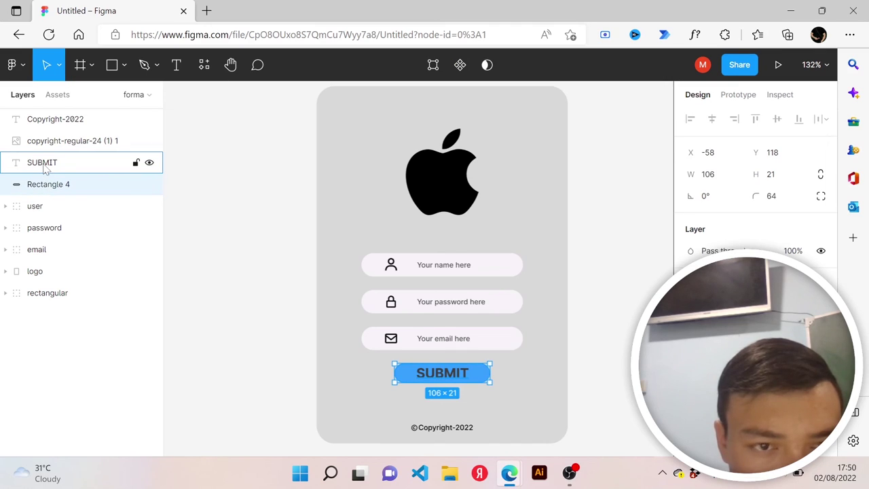
{"action": "left_click", "coordinate": [45, 169], "text": "shift"}
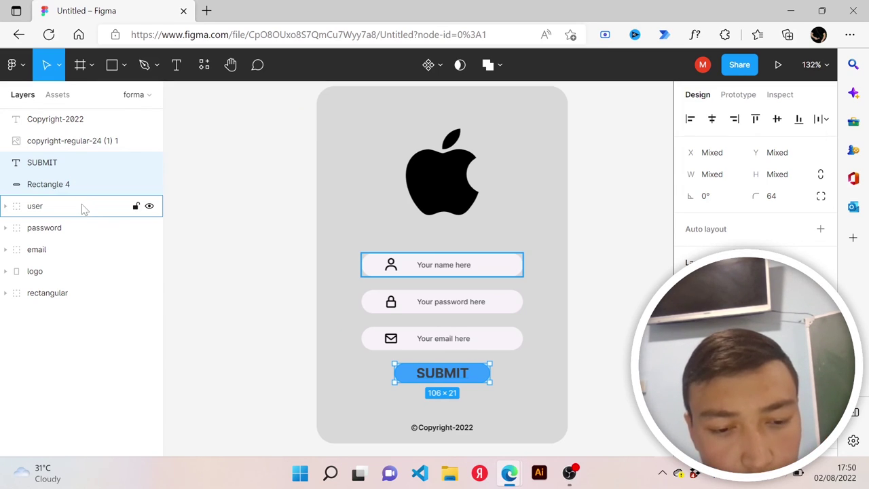
{"action": "key", "text": "ctrl+g"}
{"action": "double_click", "coordinate": [39, 165]}
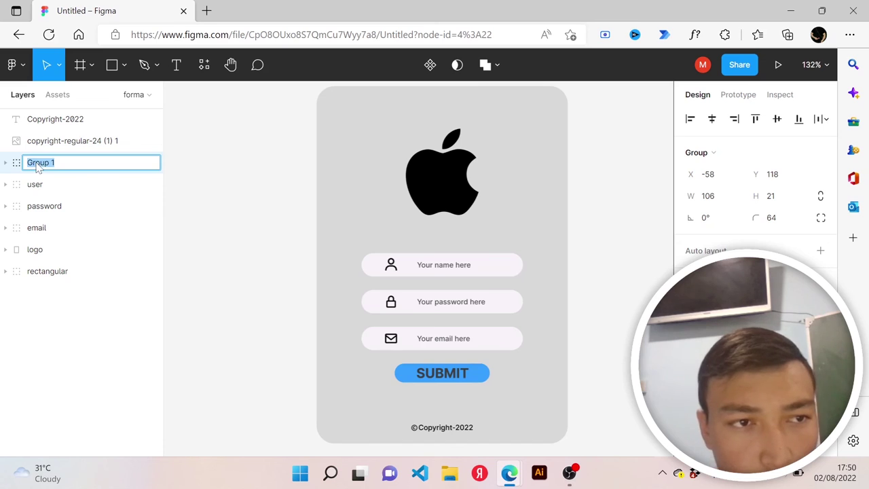
{"action": "type", "text": "butto"}
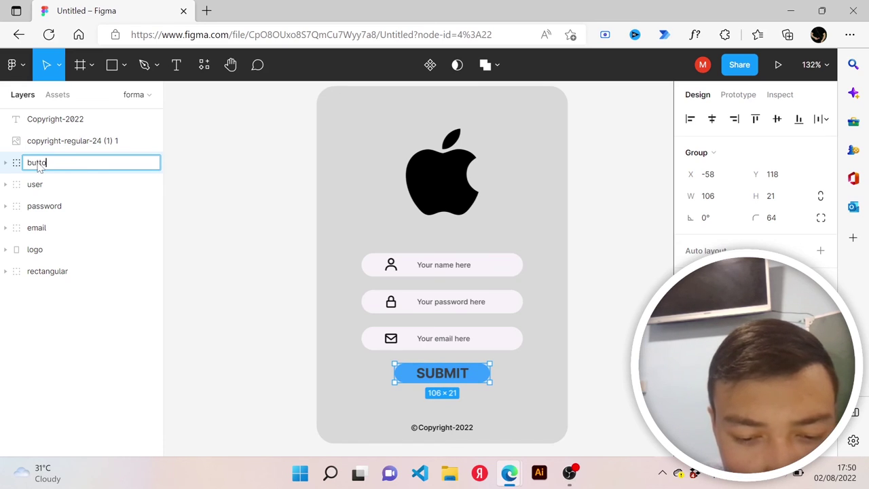
{"action": "type", "text": "n"}
{"action": "key", "text": "Return"}
{"action": "left_click", "coordinate": [208, 324]}
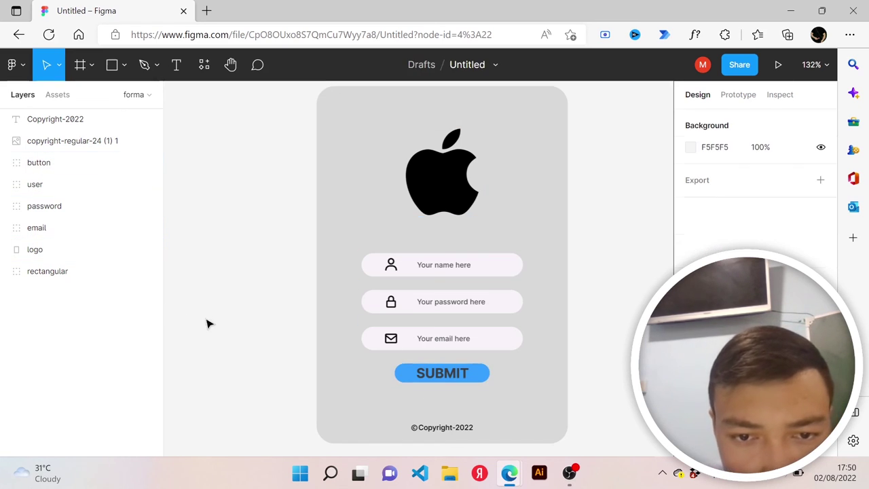
{"action": "scroll", "coordinate": [455, 377], "scroll_direction": "up", "scroll_amount": 2}
{"action": "scroll", "coordinate": [453, 380], "scroll_direction": "up", "scroll_amount": 3}
{"action": "scroll", "coordinate": [454, 382], "scroll_direction": "up", "scroll_amount": 4}
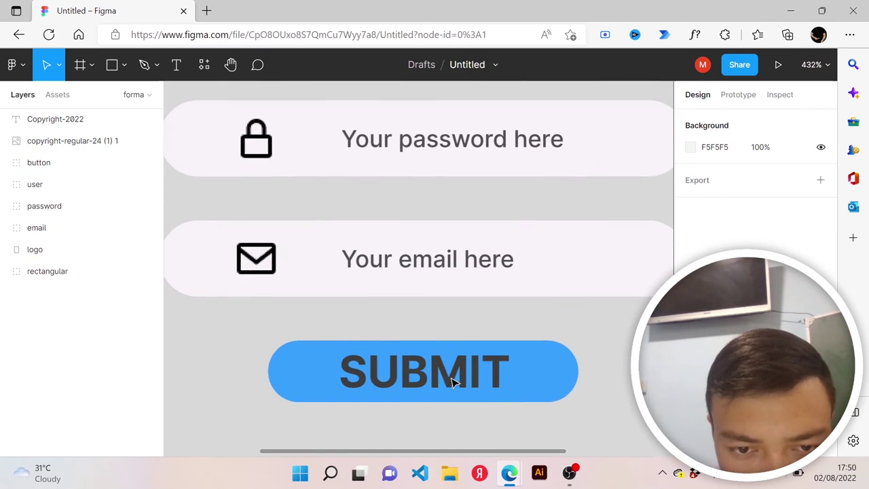
{"action": "scroll", "coordinate": [453, 381], "scroll_direction": "up", "scroll_amount": 1}
{"action": "scroll", "coordinate": [454, 381], "scroll_direction": "up", "scroll_amount": 2}
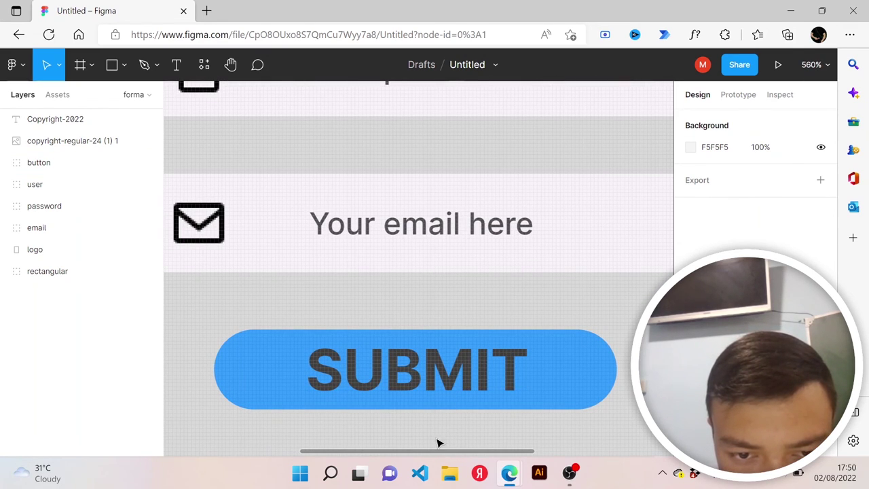
{"action": "scroll", "coordinate": [438, 441], "scroll_direction": "down", "scroll_amount": 3}
{"action": "scroll", "coordinate": [436, 409], "scroll_direction": "down", "scroll_amount": 8}
{"action": "scroll", "coordinate": [436, 403], "scroll_direction": "down", "scroll_amount": 4}
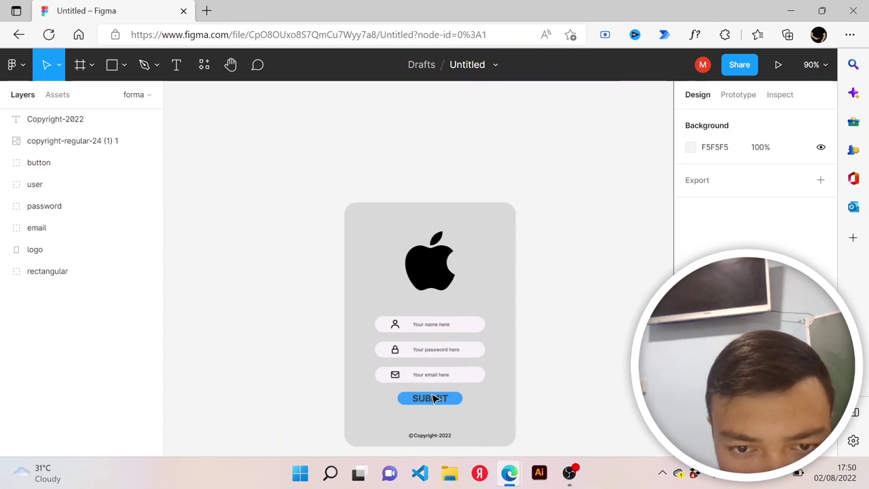
{"action": "scroll", "coordinate": [435, 398], "scroll_direction": "down", "scroll_amount": 1}
{"action": "scroll", "coordinate": [434, 397], "scroll_direction": "up", "scroll_amount": 1}
{"action": "scroll", "coordinate": [434, 397], "scroll_direction": "up", "scroll_amount": 1}
{"action": "scroll", "coordinate": [435, 396], "scroll_direction": "up", "scroll_amount": 3}
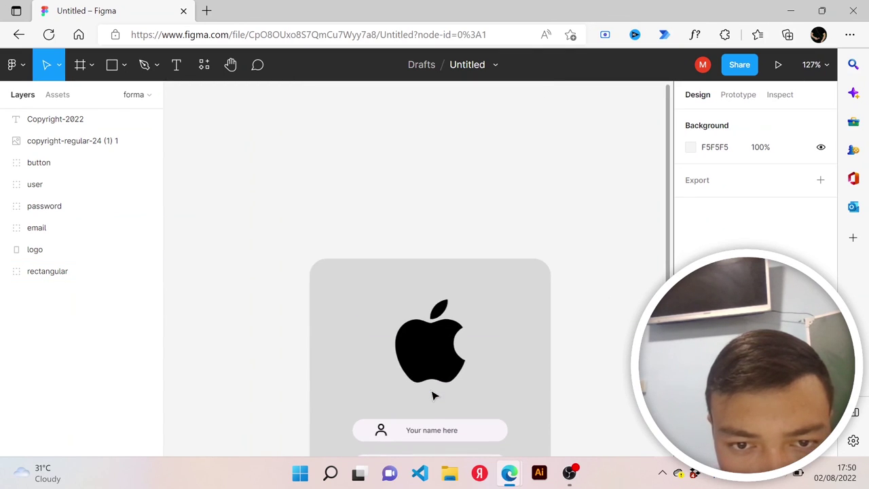
{"action": "scroll", "coordinate": [434, 396], "scroll_direction": "down", "scroll_amount": 3}
{"action": "scroll", "coordinate": [431, 390], "scroll_direction": "down", "scroll_amount": 1}
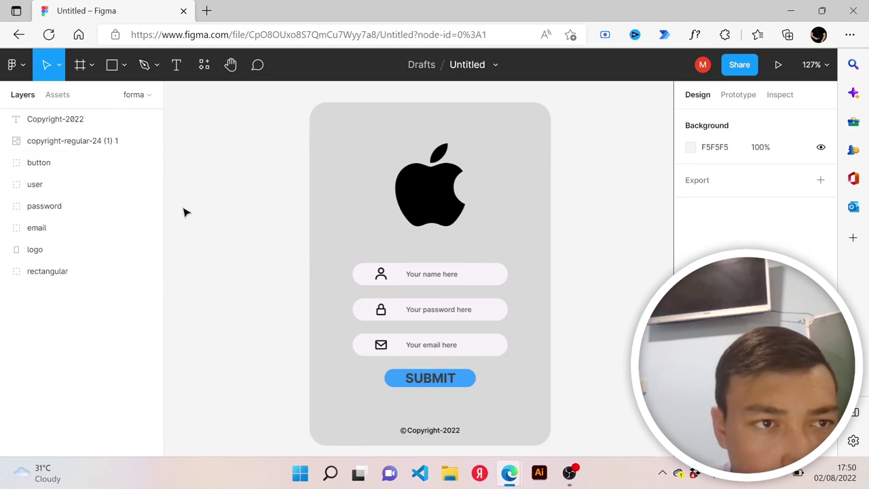
{"action": "mouse_move", "coordinate": [55, 119]}
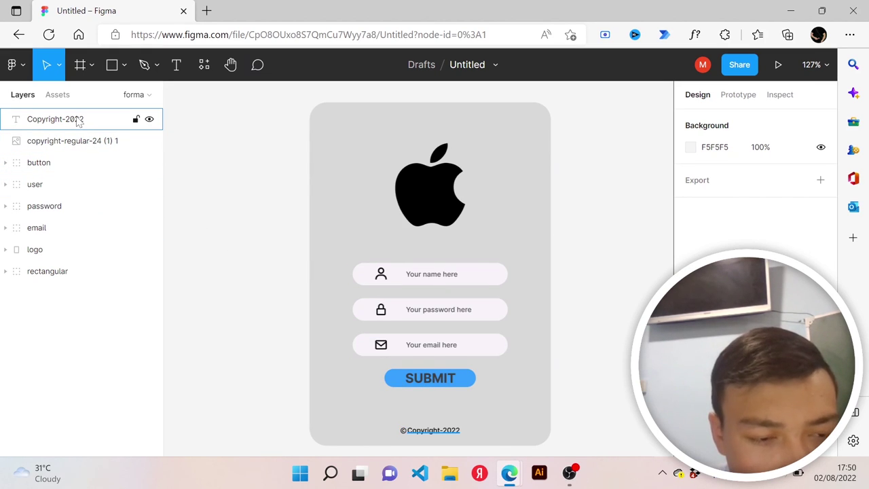
Group the Copyright-2022 text and copyright-regular-24 image into a layer named 'copyright'
{"action": "left_click", "coordinate": [78, 120]}
{"action": "left_click", "coordinate": [80, 142], "text": "shift"}
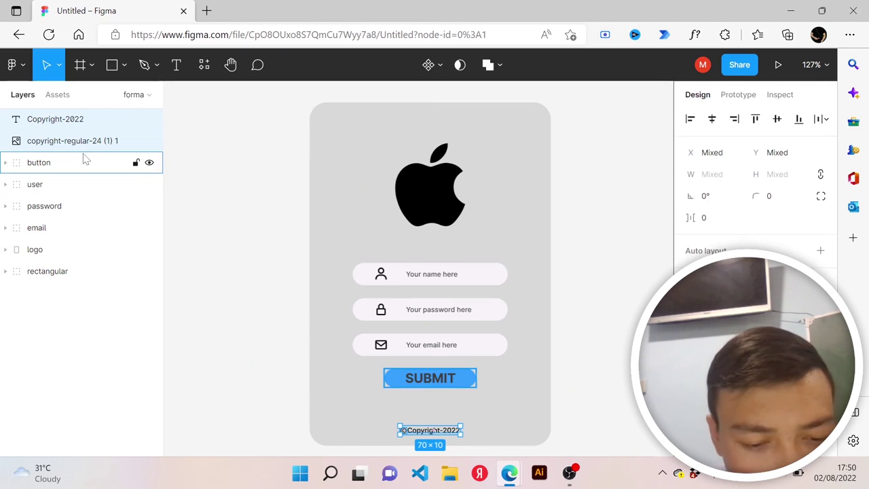
{"action": "key", "text": "ctrl+g"}
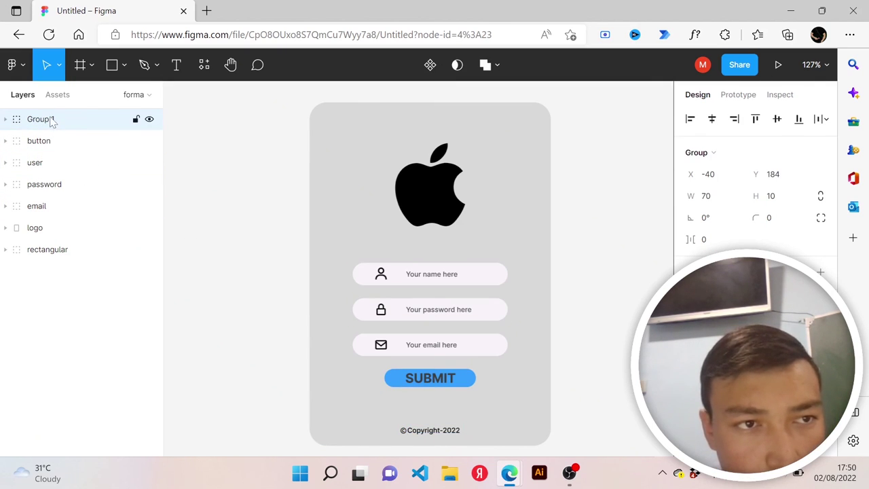
{"action": "double_click", "coordinate": [52, 125]}
{"action": "type", "text": "copyrig"}
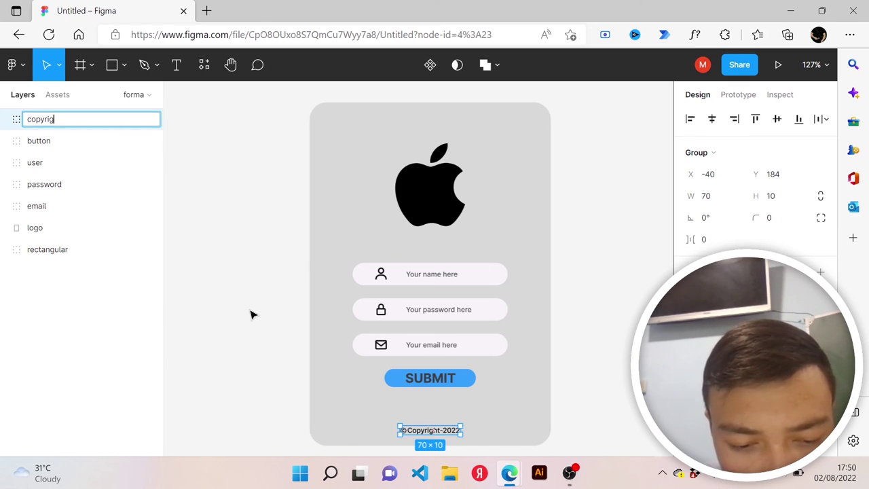
{"action": "type", "text": "ht"}
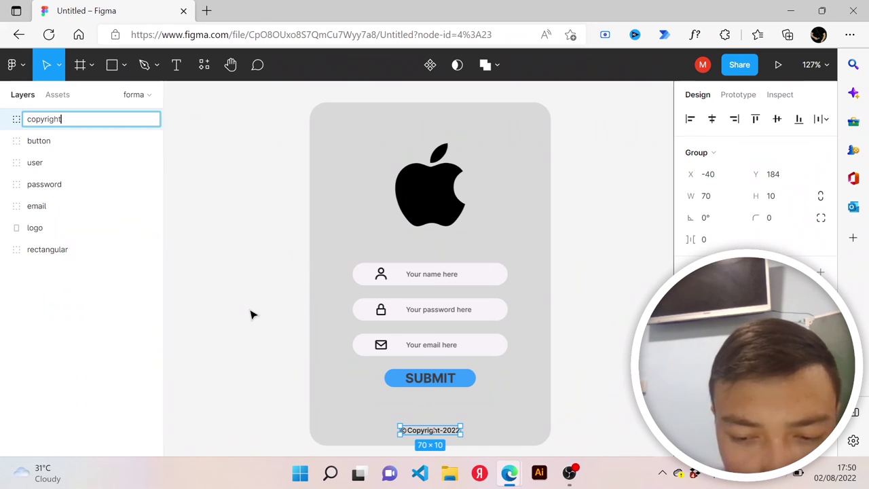
{"action": "key", "text": "Return"}
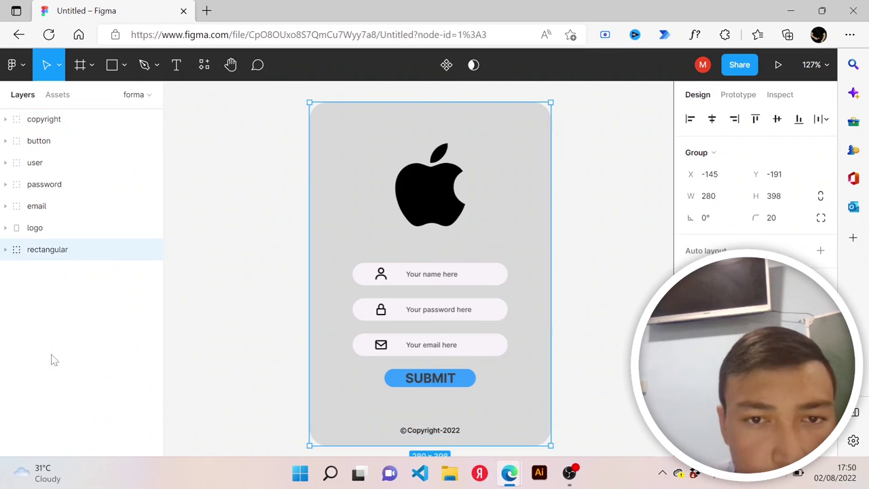
{"action": "left_click", "coordinate": [572, 307]}
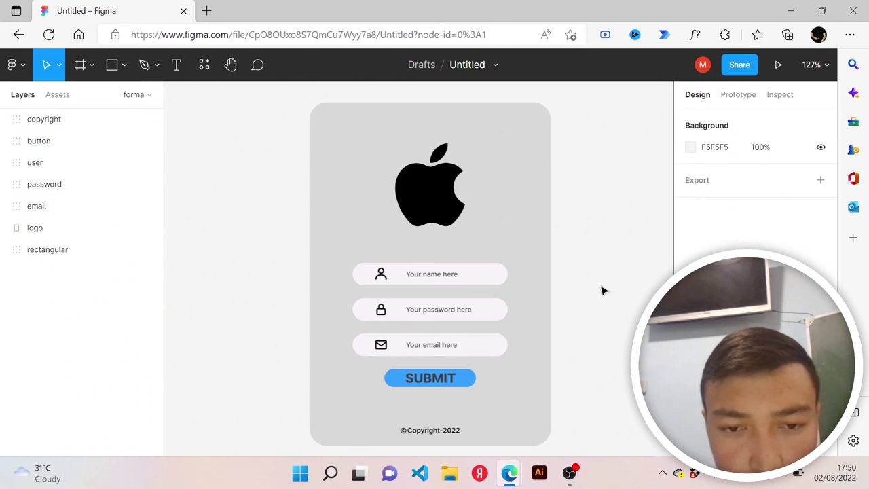